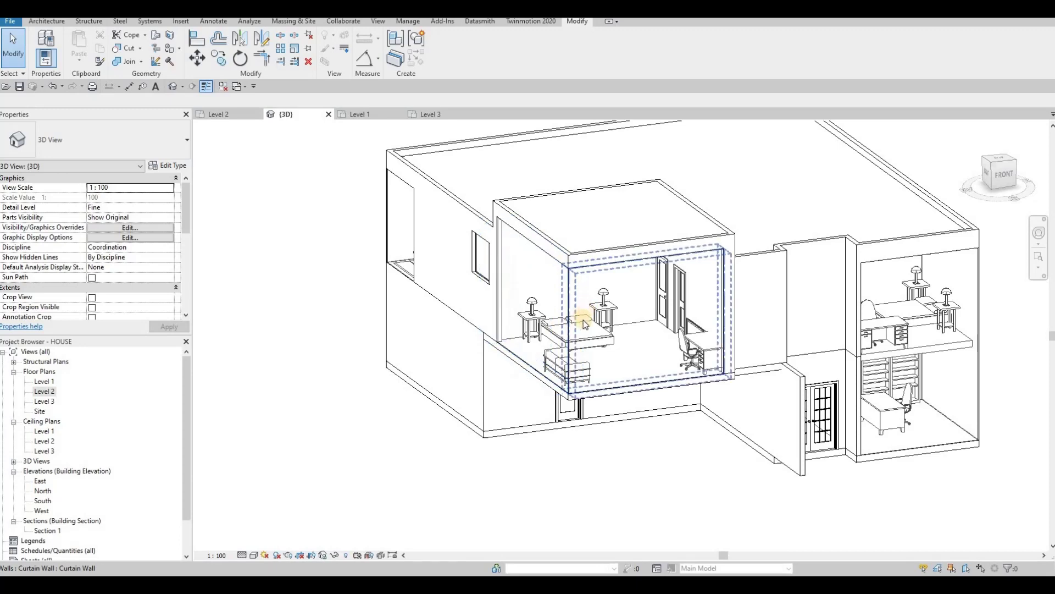
Step: Change the 3D view's visual style to Shaded, and finally to Consistent Colors
middle_click_drag(603, 270, 299, 555, "shift")
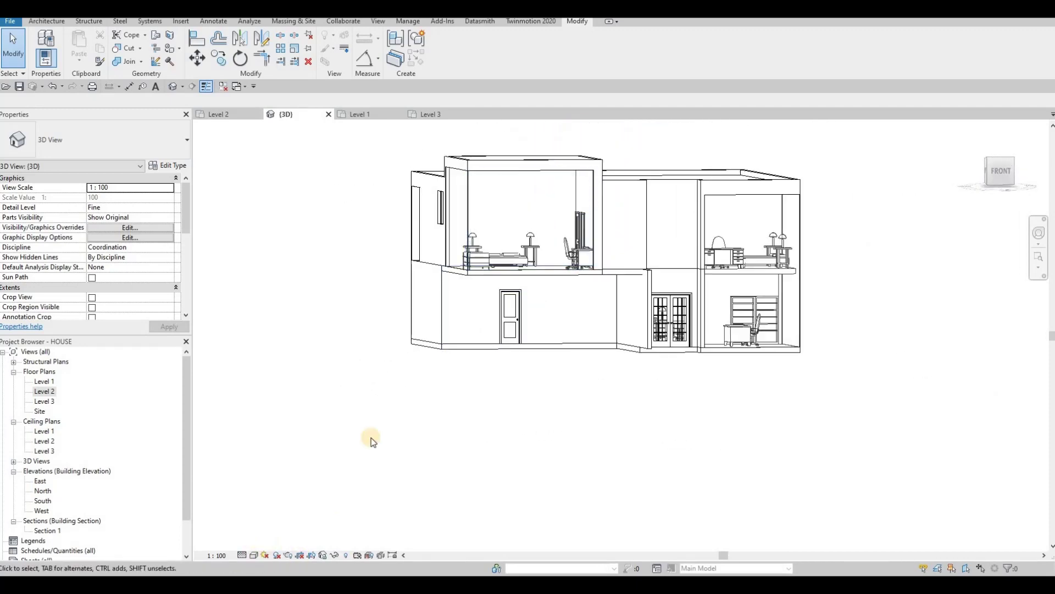
middle_click_drag(442, 461, 395, 465, "shift")
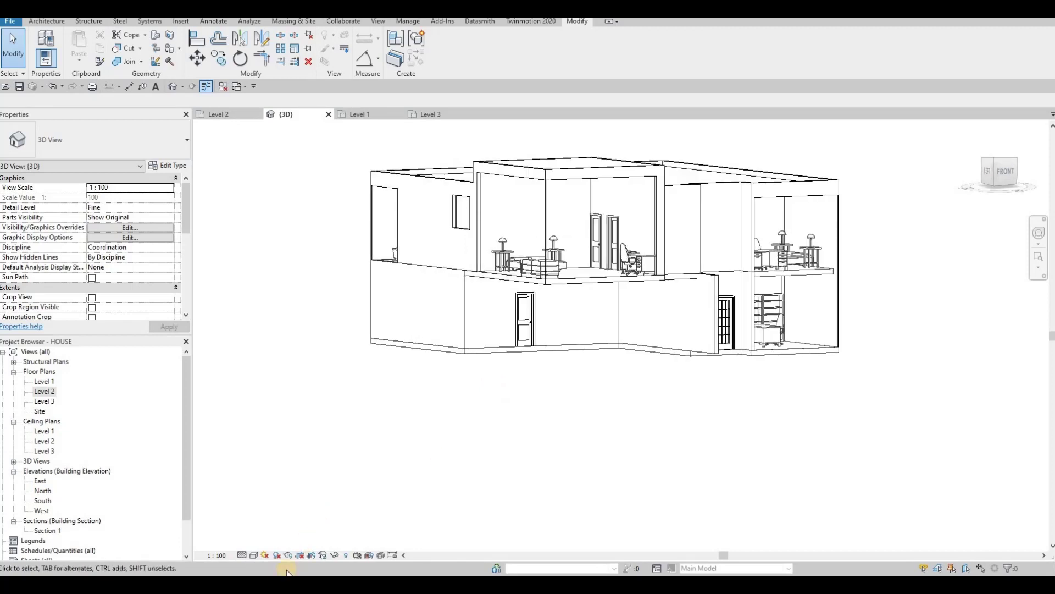
left_click(253, 556)
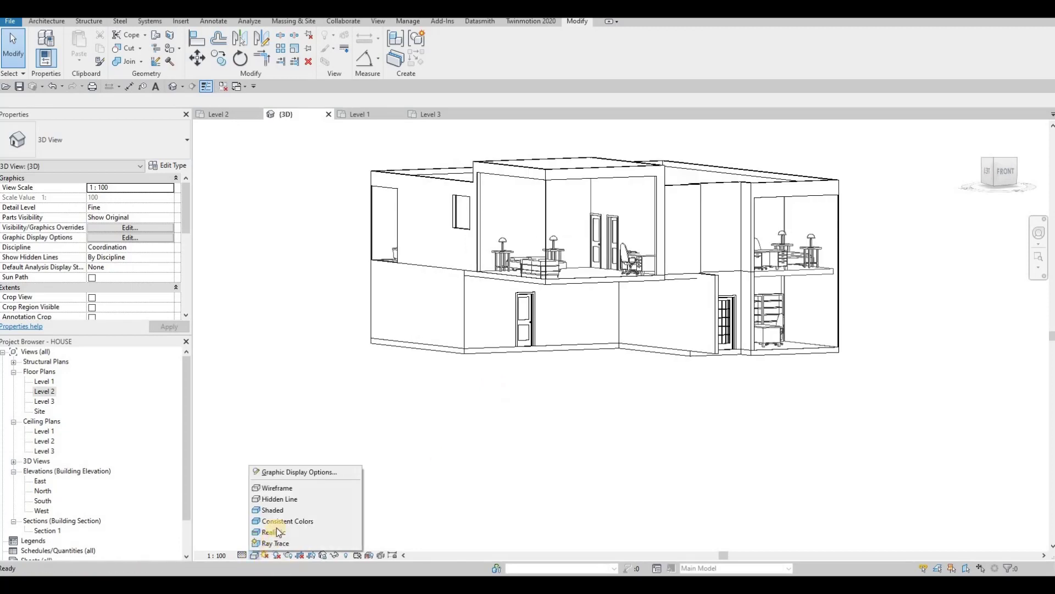
left_click(279, 510)
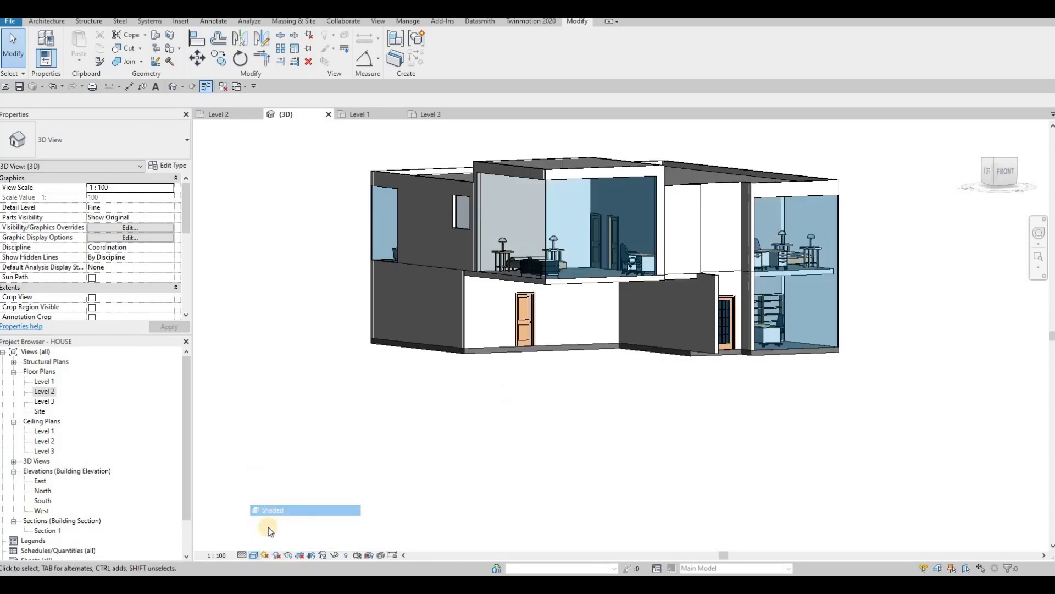
left_click(281, 529)
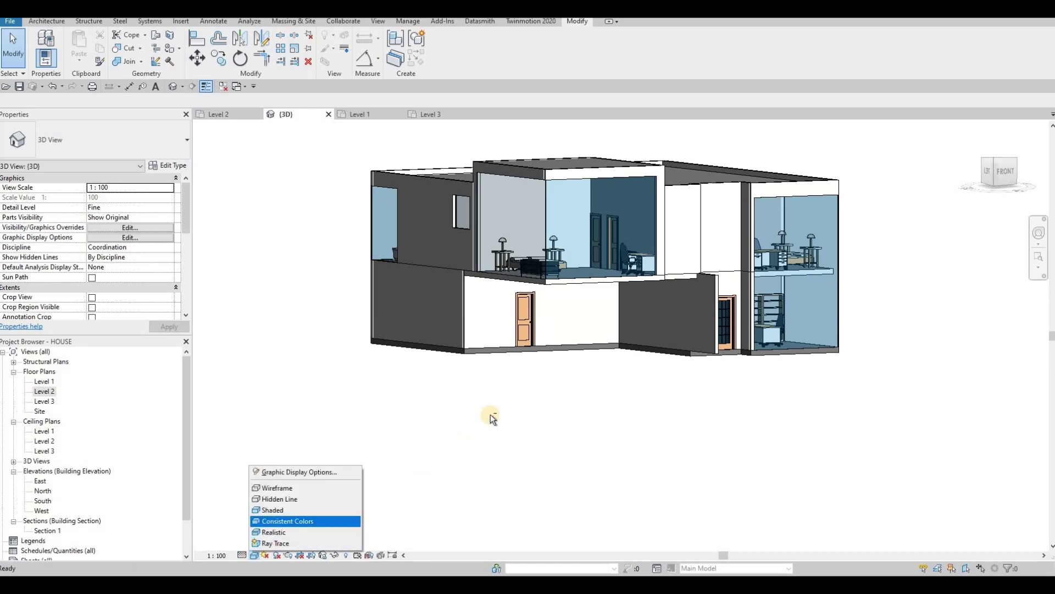
middle_click_drag(512, 428, 45, 386, "shift")
Step: On the Level 1 floor plan, delete the single-panel wood door in the exterior wall along grid B, below the closet
double_click(44, 381)
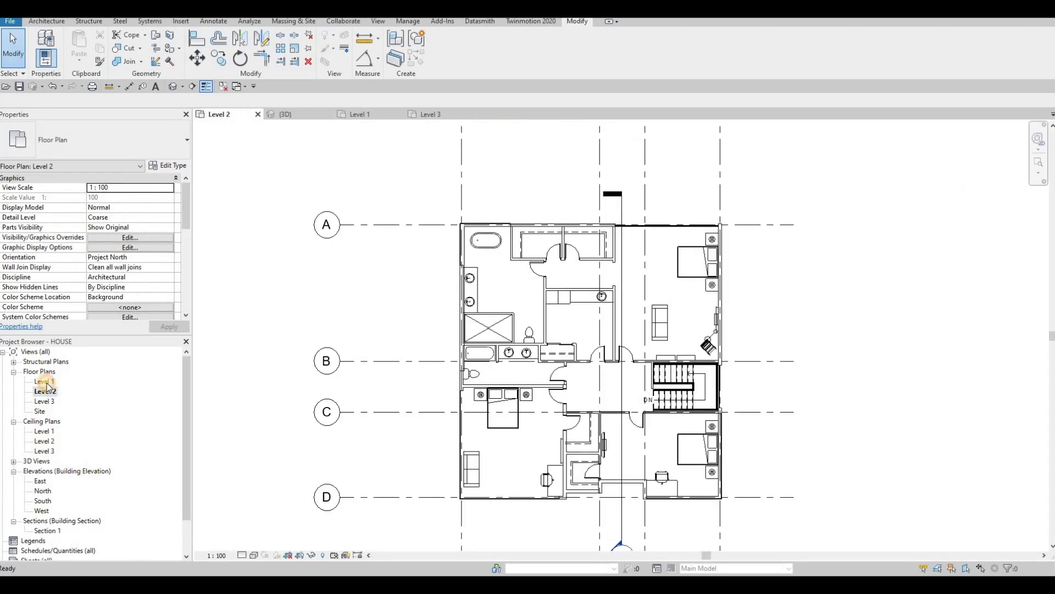
scroll(503, 395, "up", 2)
middle_click_drag(523, 393, 440, 354)
middle_click_drag(547, 378, 594, 358)
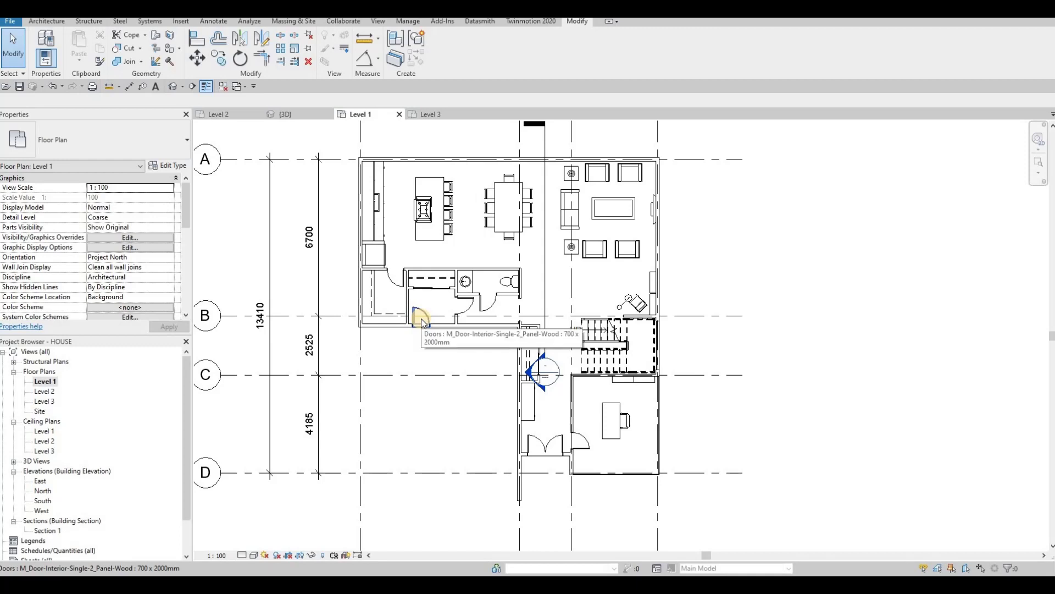
key("Delete")
key("Escape")
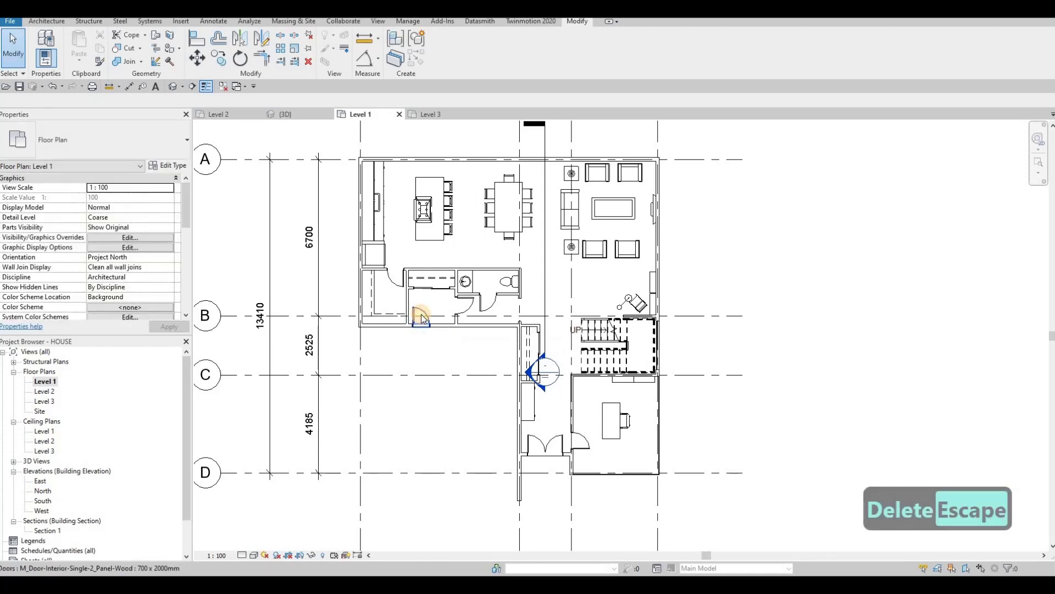
left_click(421, 318)
key("Delete")
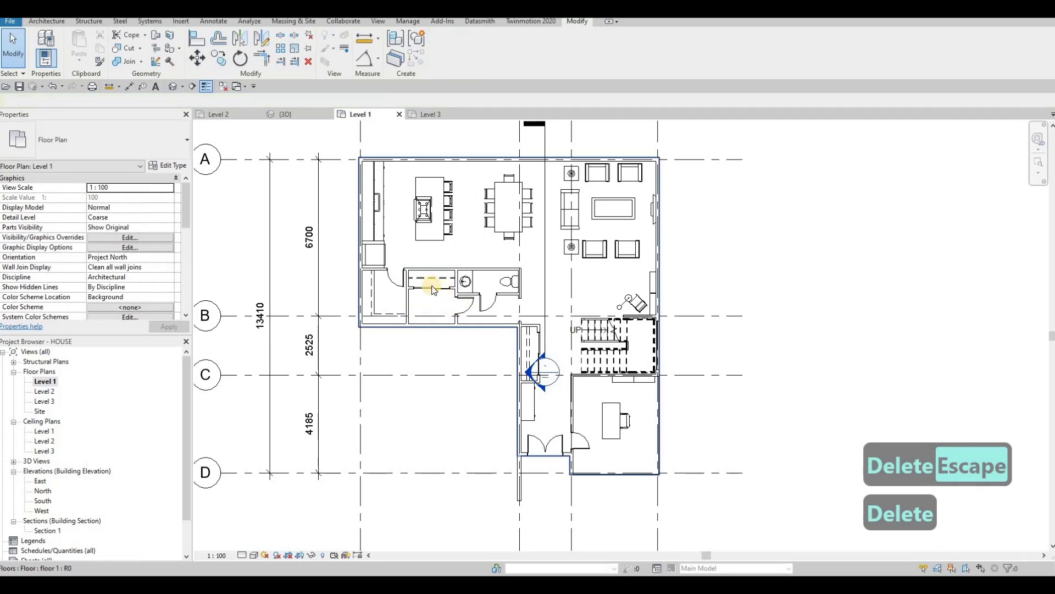
key("Escape")
Step: Review the Level 1 floor plan around the closet and bathroom, and the house's curtain walls in the 3D view
scroll(436, 282, "up", 2)
scroll(438, 307, "up", 1)
scroll(447, 340, "down", 4)
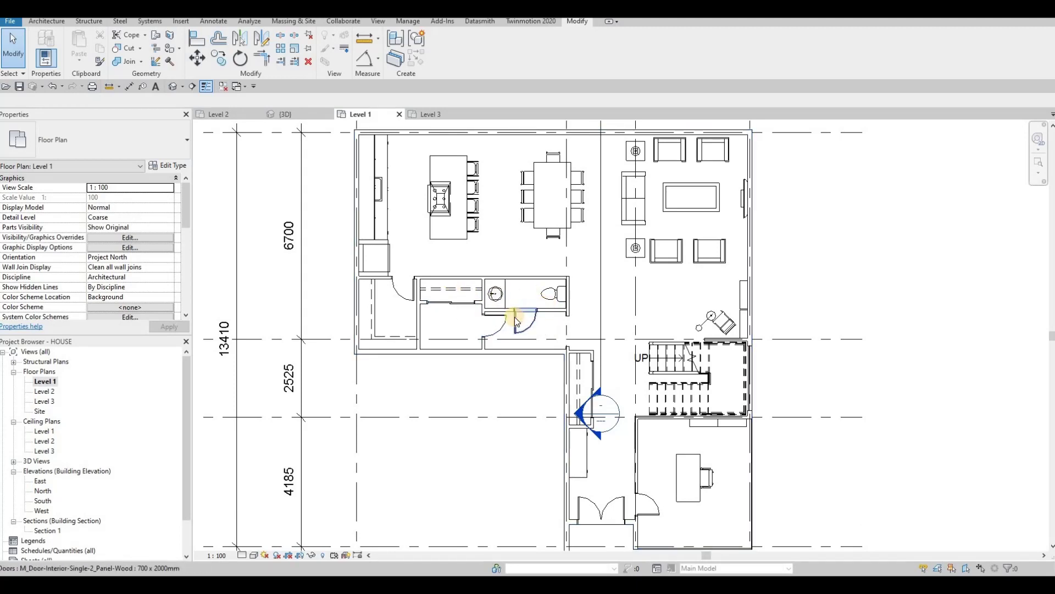
scroll(404, 342, "down", 2)
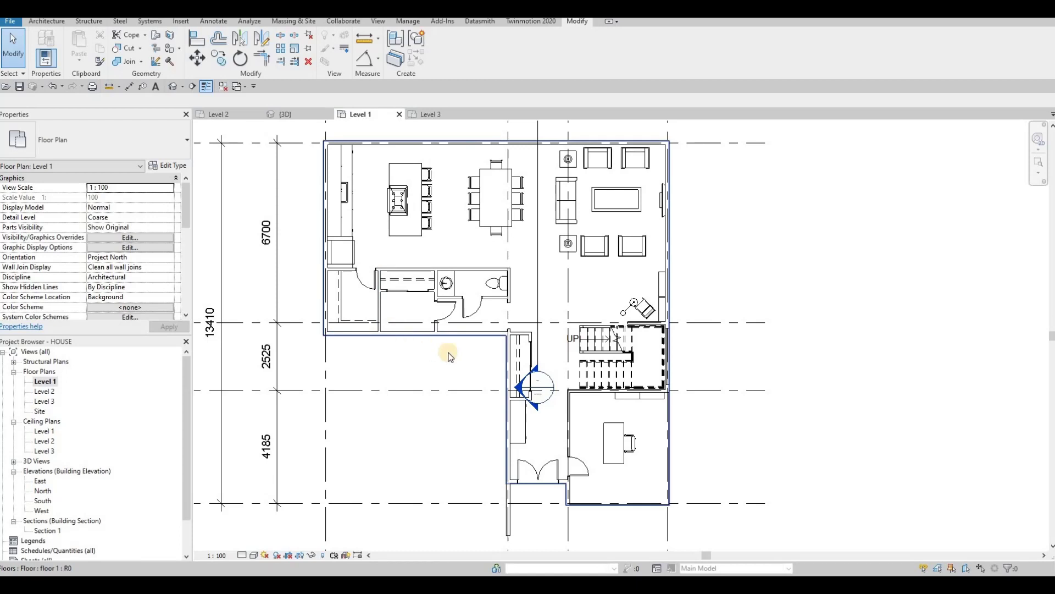
scroll(448, 357, "down", 2)
scroll(407, 328, "down", 2)
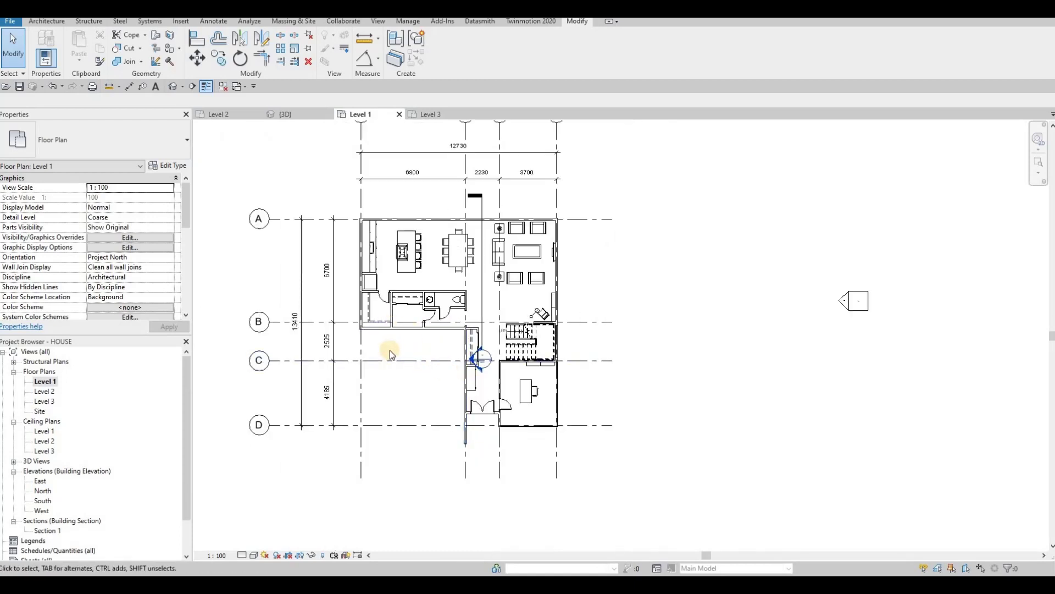
middle_click_drag(437, 374, 480, 404)
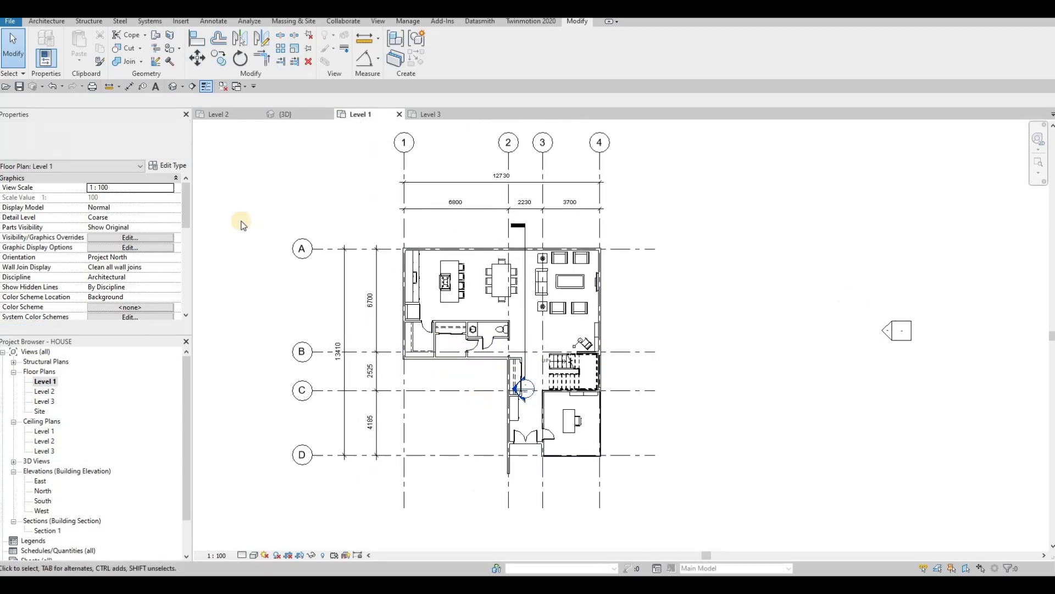
left_click(287, 115)
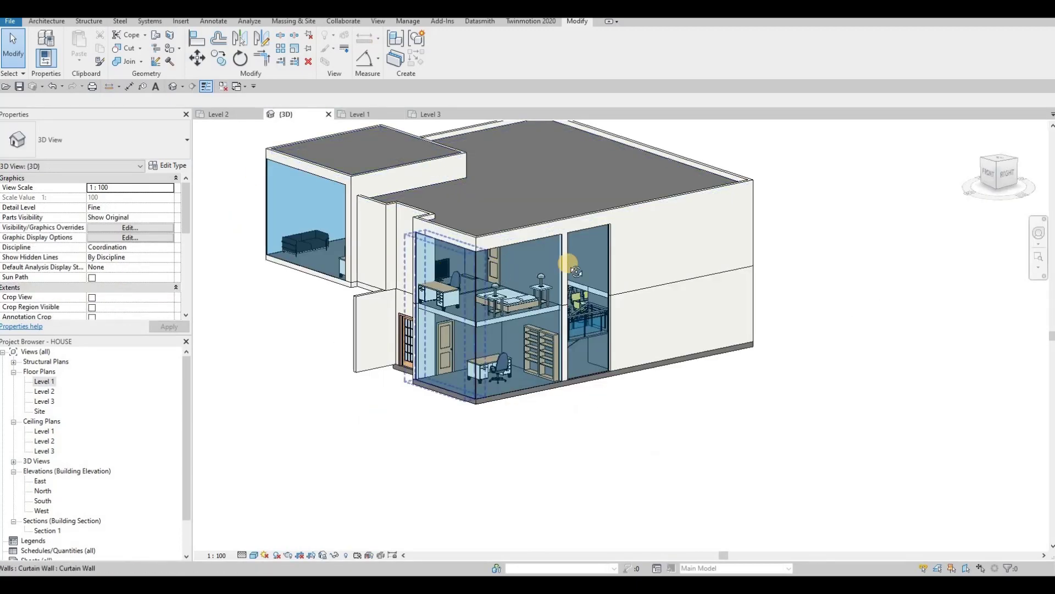
middle_click_drag(520, 307, 371, 309, "shift")
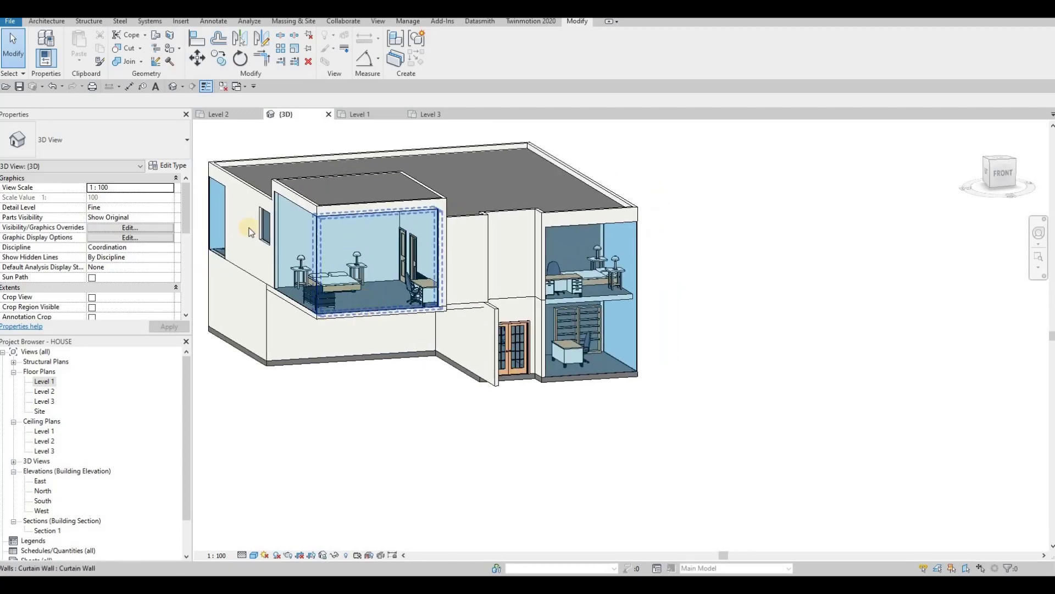
left_click(49, 22)
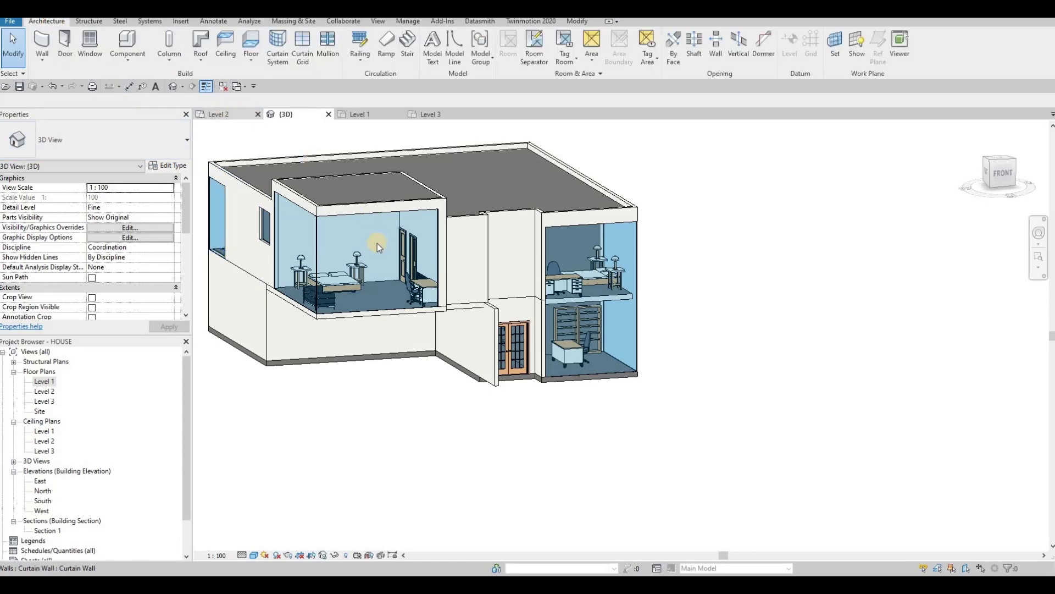
middle_click_drag(377, 243, 266, 64, "shift")
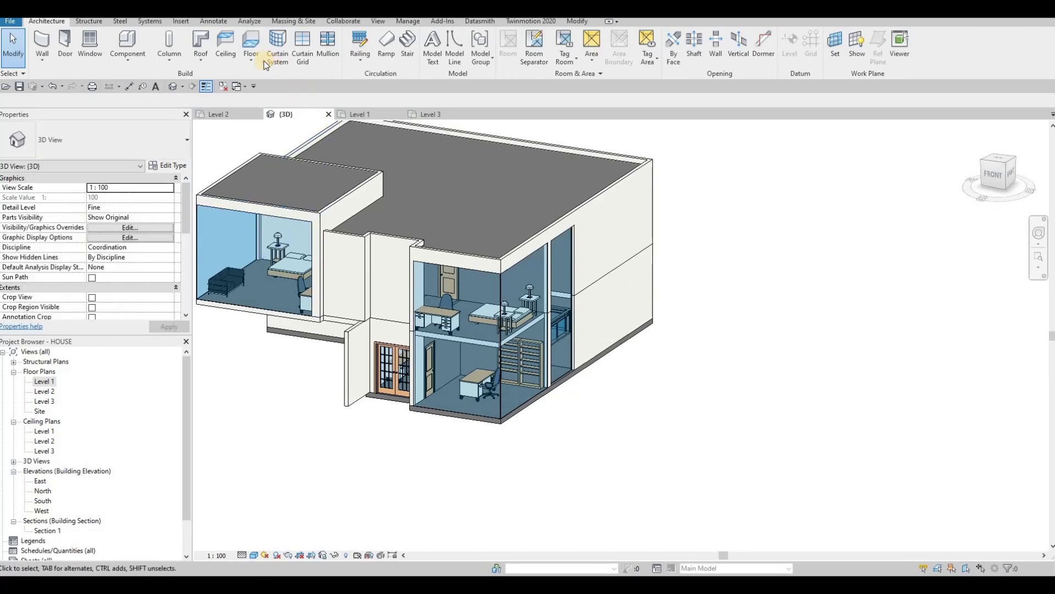
left_click(301, 55)
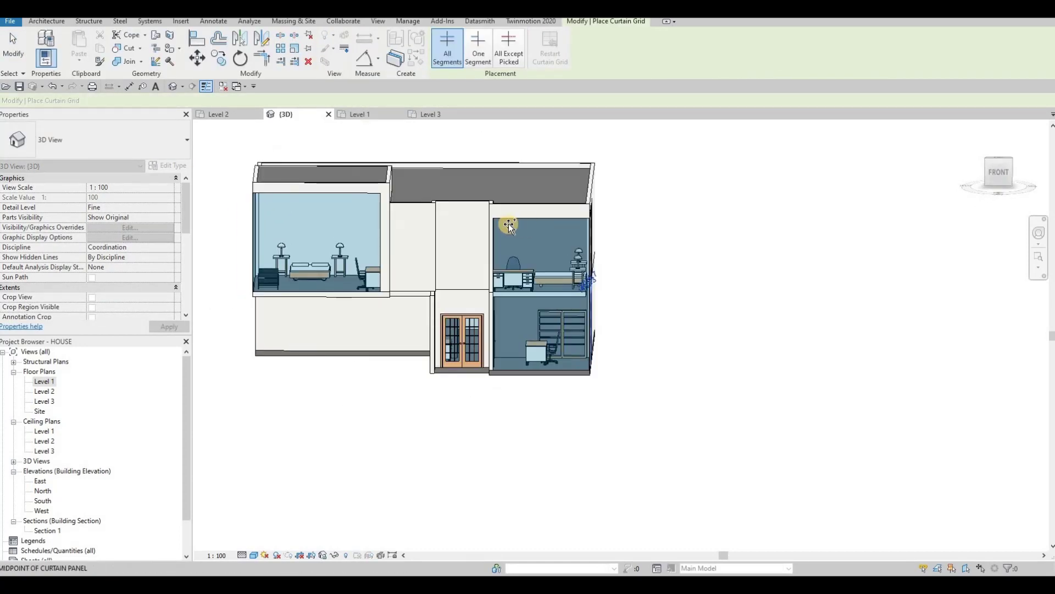
scroll(506, 224, "up", 2)
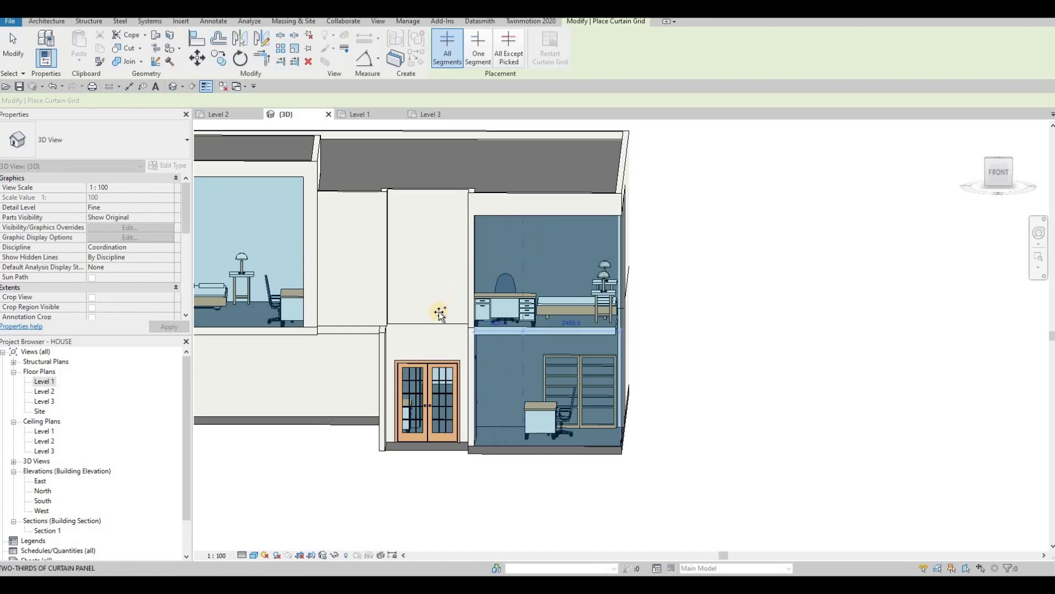
middle_click_drag(440, 312, 468, 266, "shift")
middle_click_drag(363, 250, 434, 216)
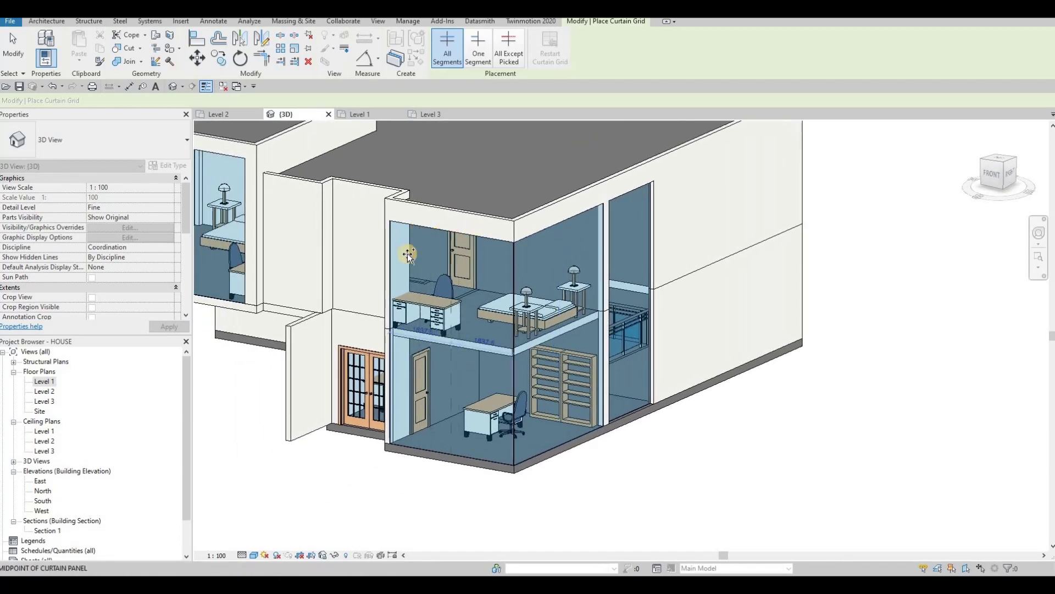
Step: Open the South elevation and try the Curtain Grid command on the curtain wall between grids 3 and 4
double_click(42, 501)
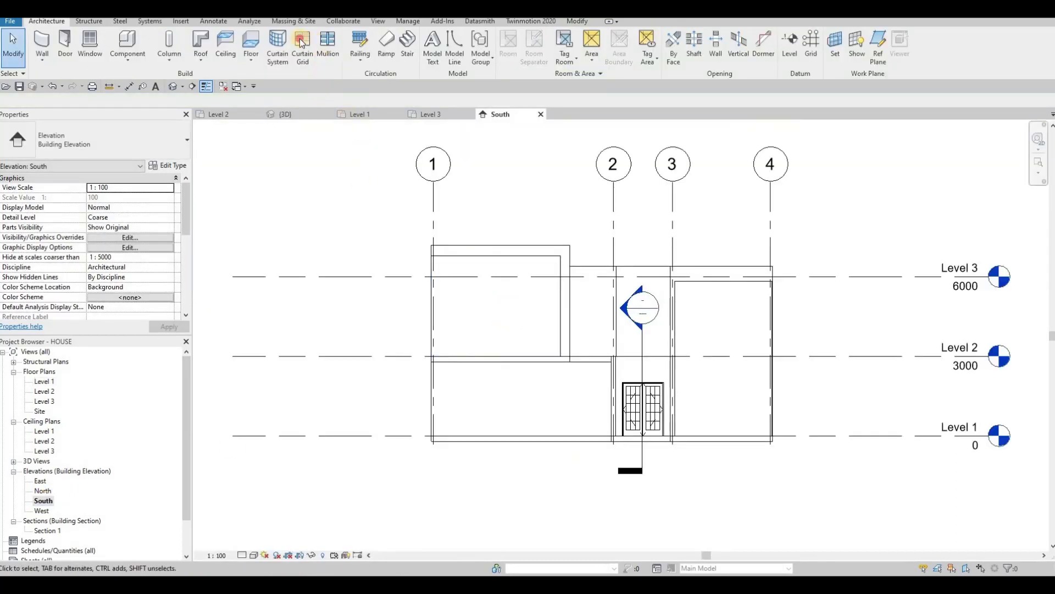
key("c")
key("g")
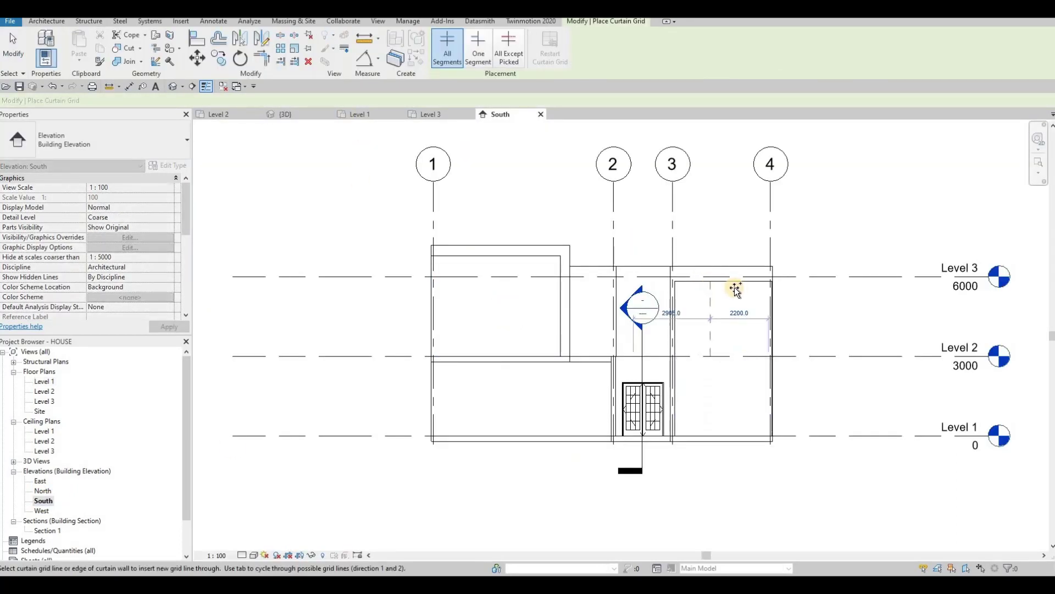
key("Escape")
key("Escape")
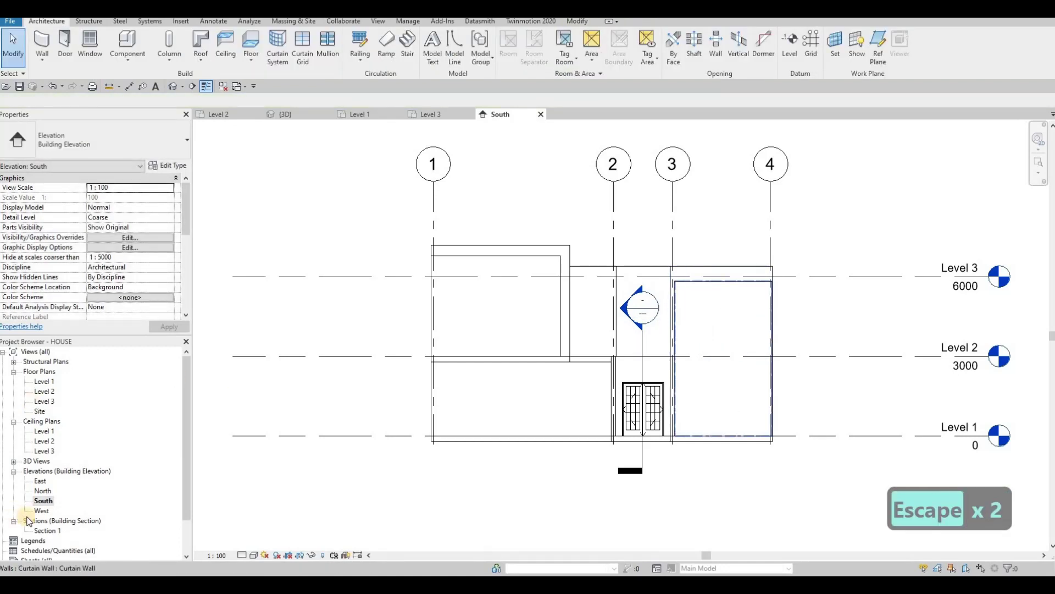
Step: Set the distance from the exterior wall's edge near grid 3 to the curtain wall in the South elevation to 300 mm
left_click(681, 363)
scroll(673, 357, "up", 2)
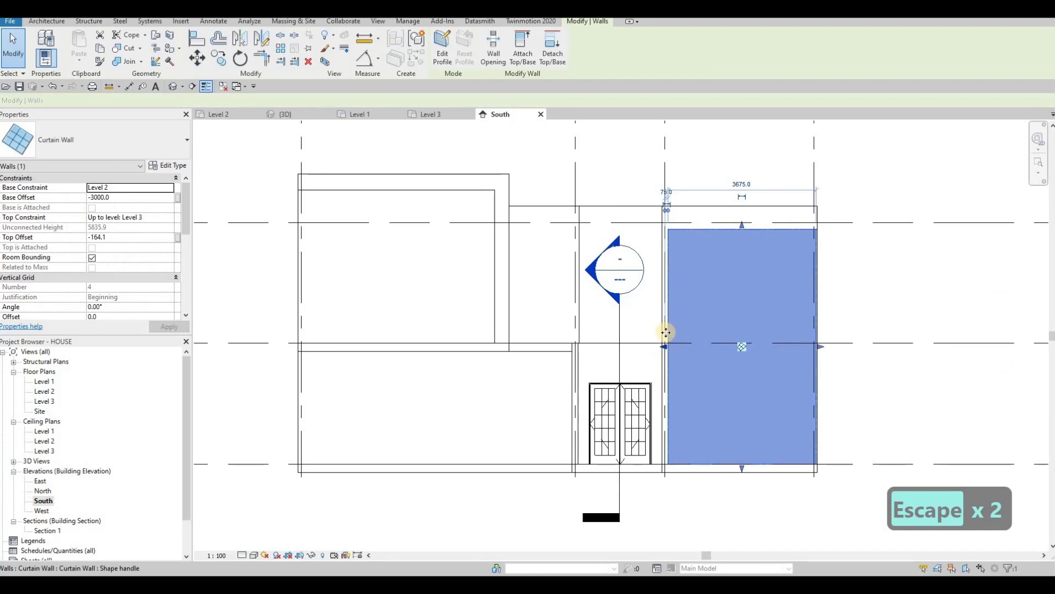
scroll(682, 222, "up", 3)
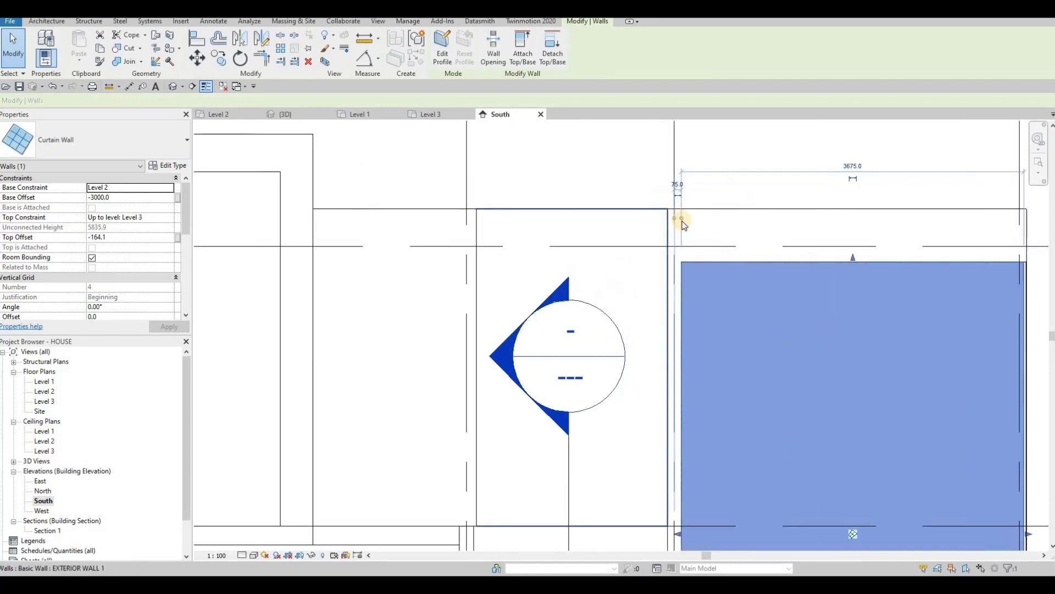
scroll(681, 198, "up", 2)
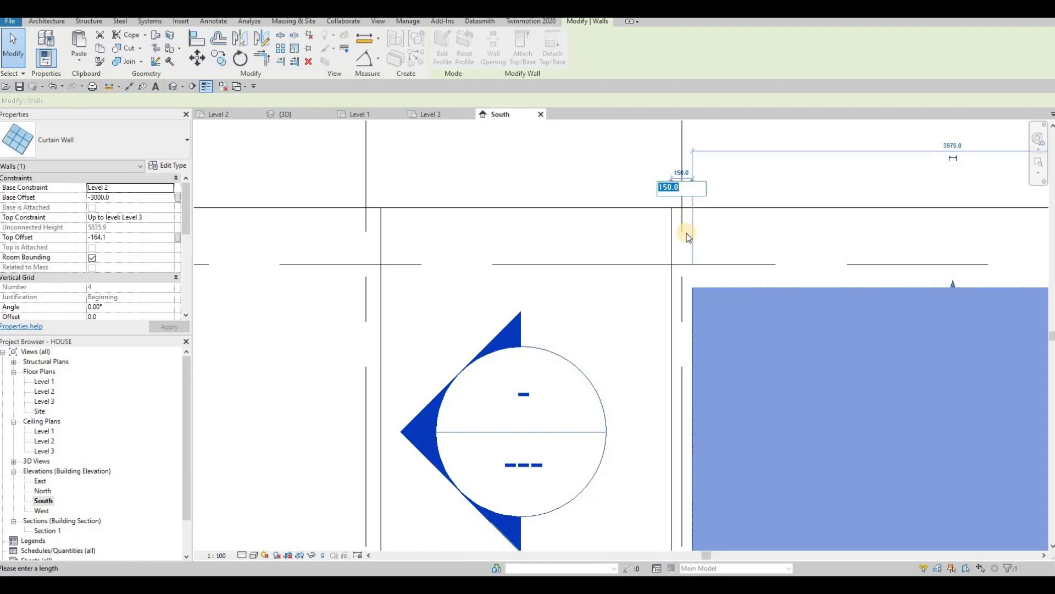
type("300")
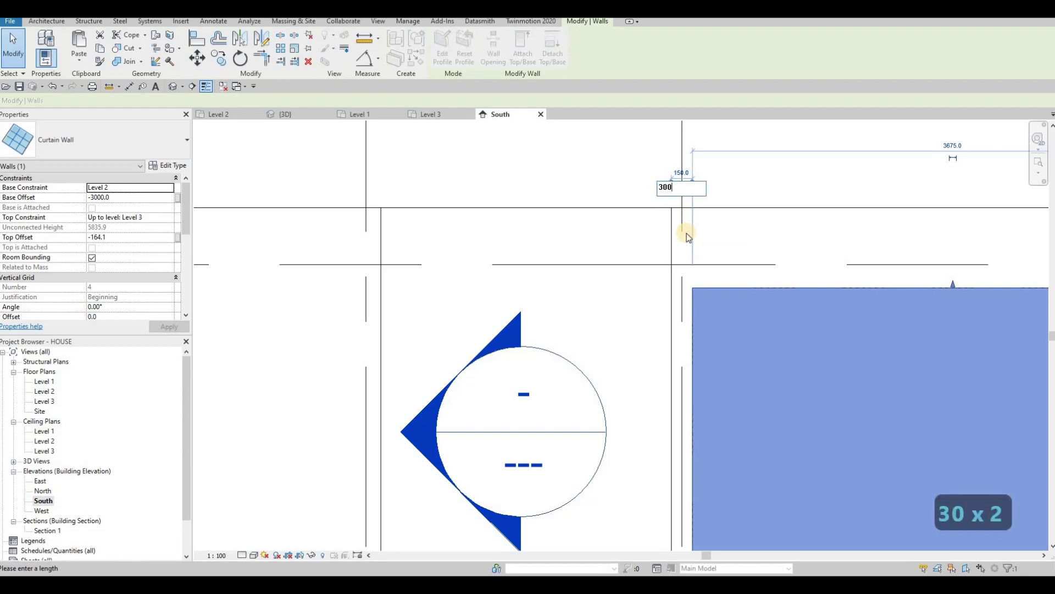
key("Return")
scroll(686, 310, "down", 6)
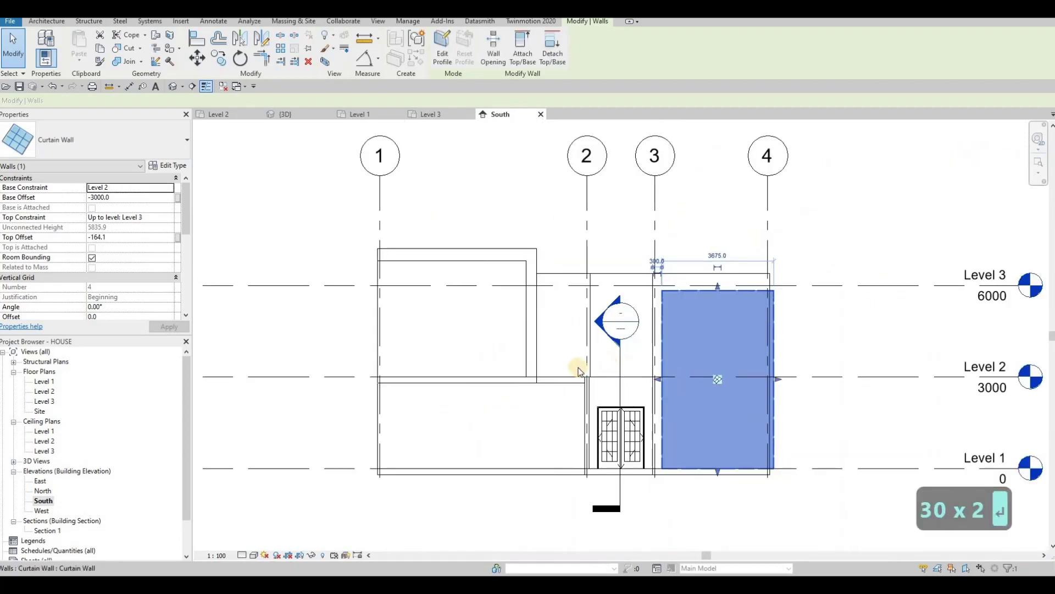
key("Escape")
key("Escape")
key("Escape")
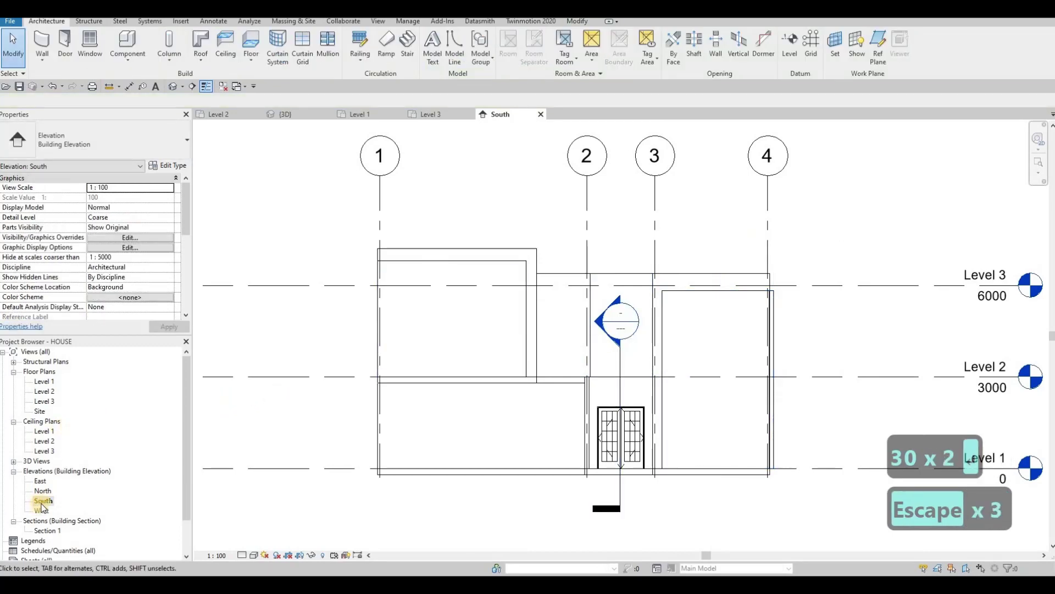
Step: In the East elevation, set the distance between the curtain wall spanning grids D and C and the neighbouring curtain wall to 300 mm
double_click(42, 510)
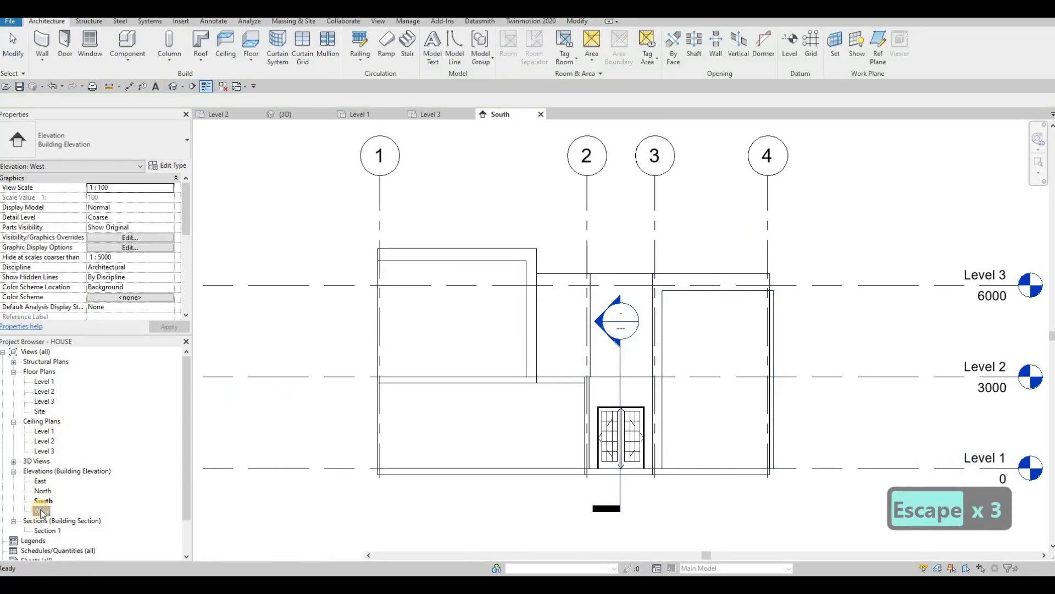
double_click(40, 481)
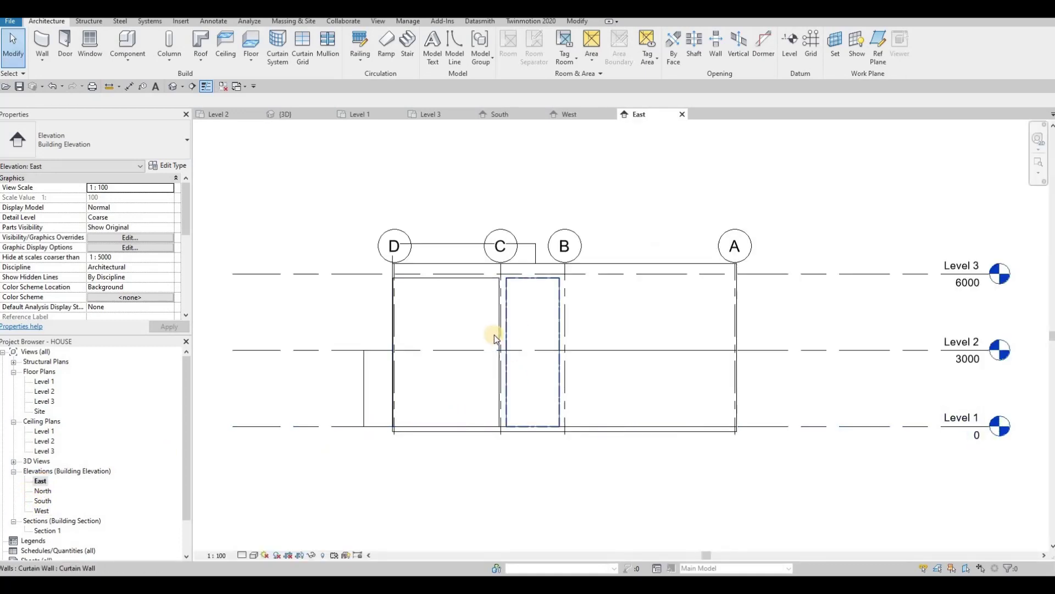
left_click(478, 306)
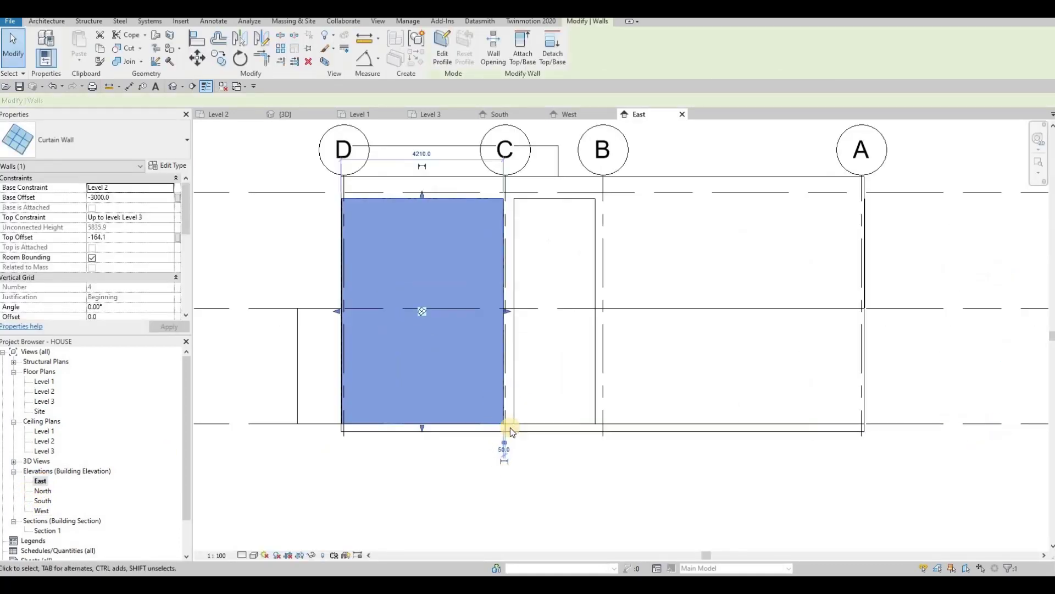
scroll(509, 429, "up", 5)
left_click_drag(529, 384, 507, 423)
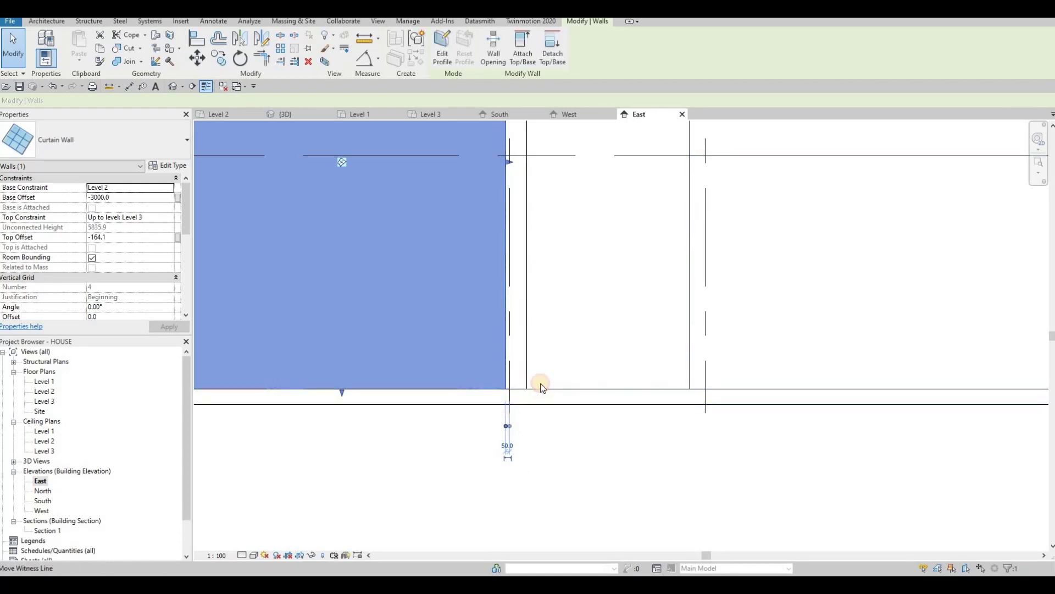
left_click(529, 371)
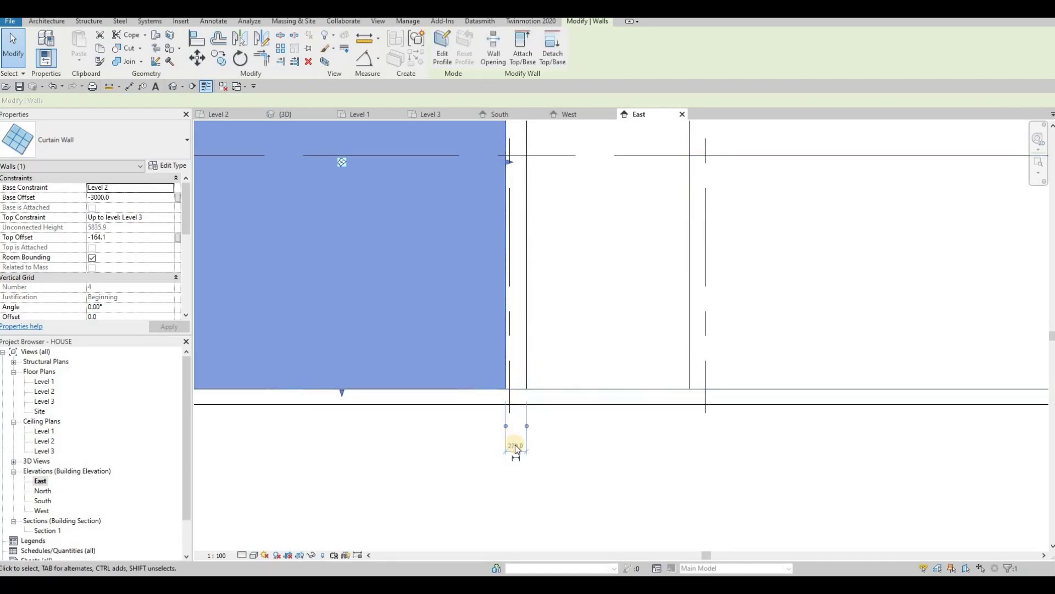
left_click(515, 445)
type("3")
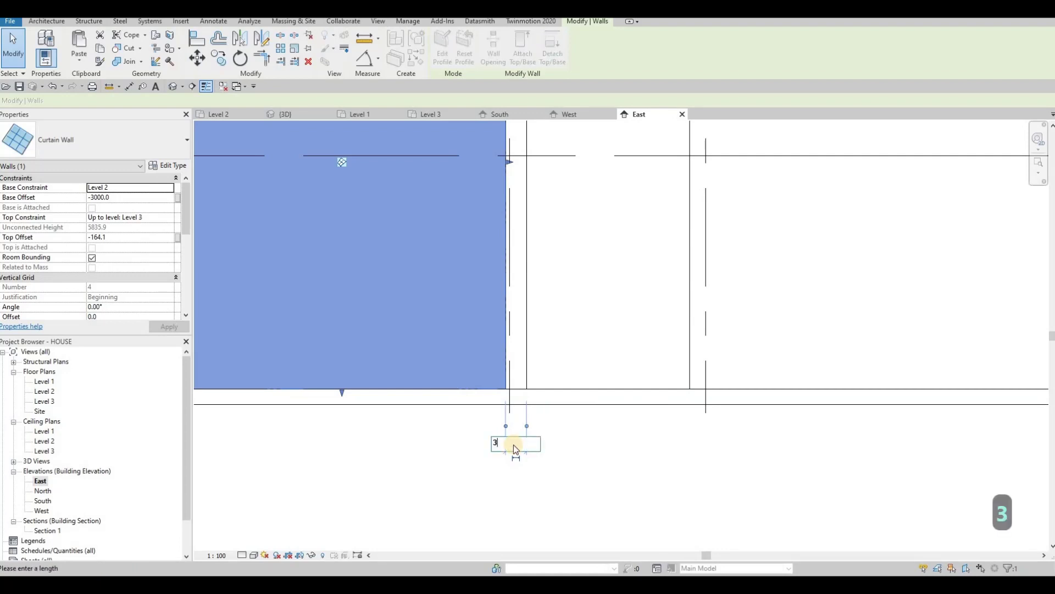
type("00")
key("Return")
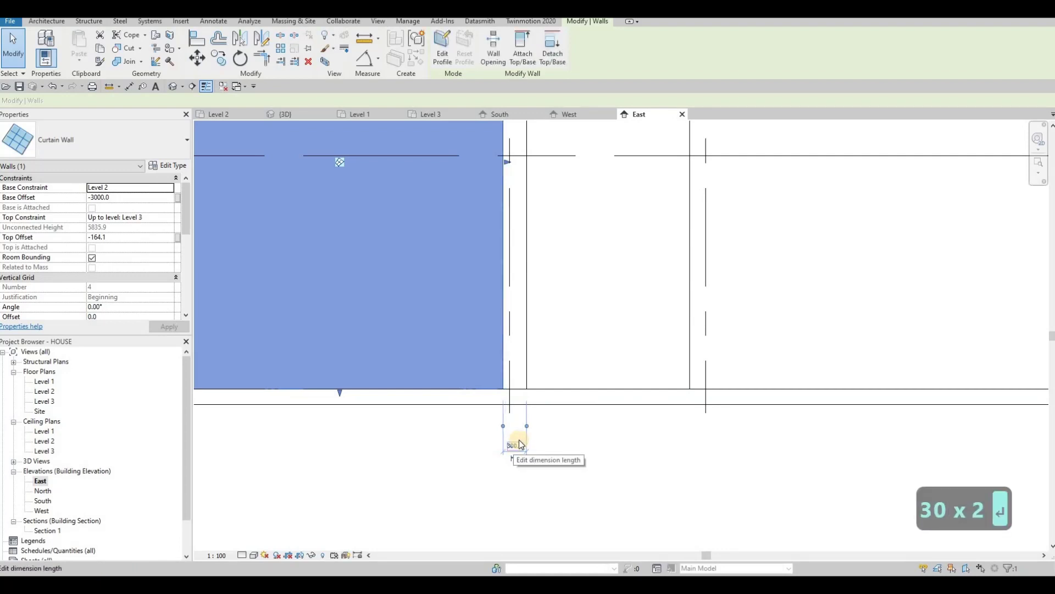
scroll(547, 426, "down", 5)
key("Escape")
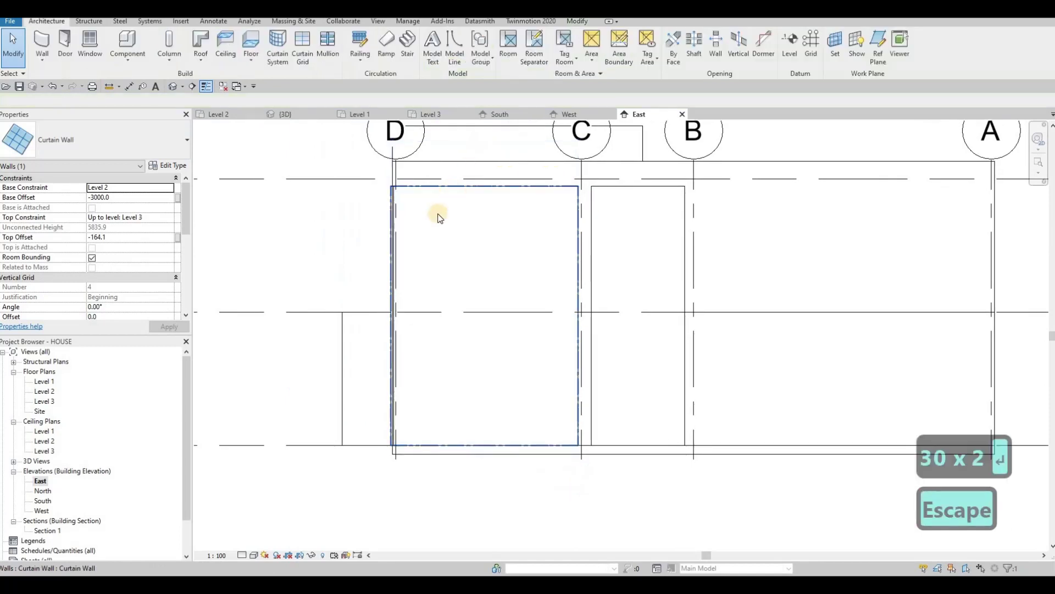
Step: On the Level 2 floor plan, pull the overhanging end of the south curtain wall back to the house corner near grids D and 4
scroll(402, 216, "up", 5)
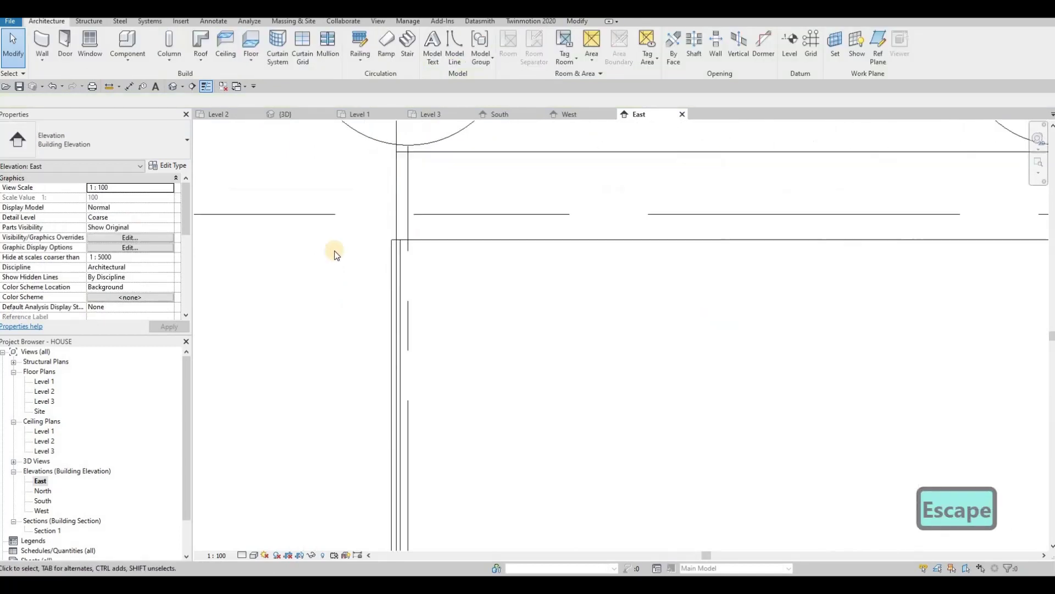
double_click(44, 391)
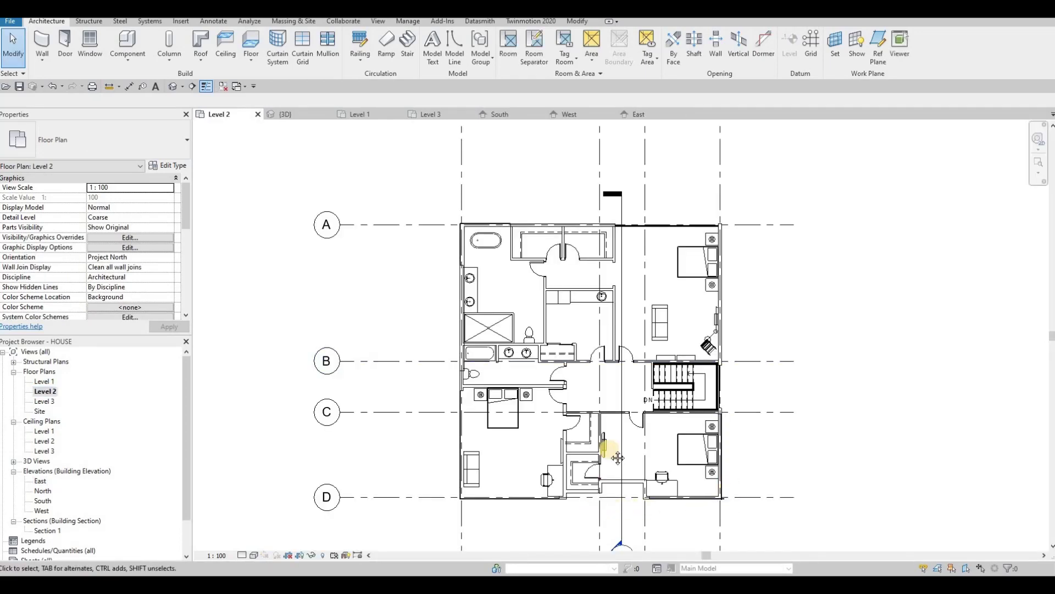
scroll(553, 424, "up", 5)
middle_click_drag(437, 505, 484, 418)
scroll(584, 421, "up", 3)
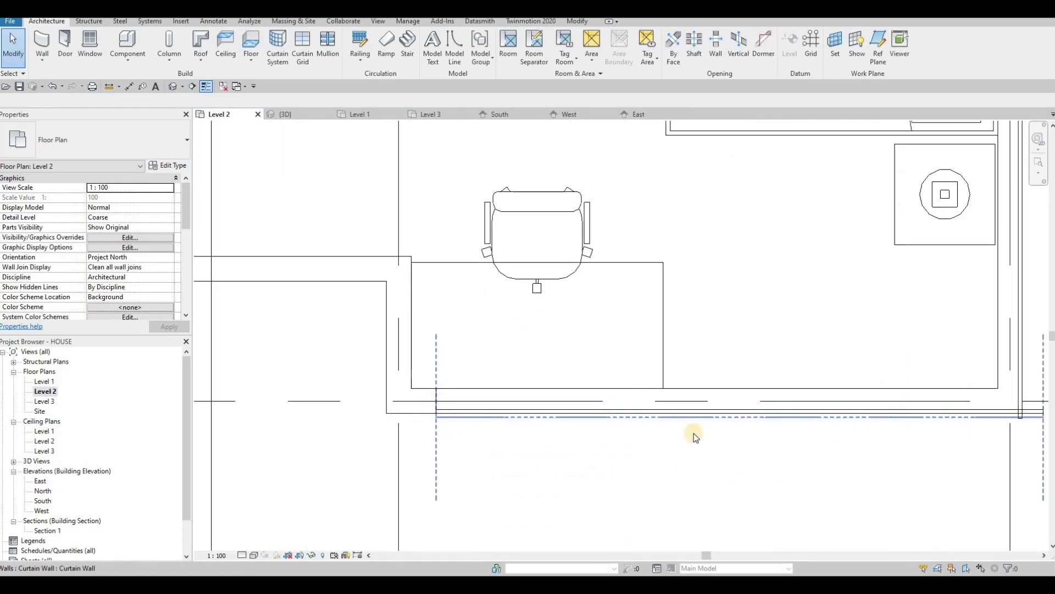
key("Escape")
middle_click_drag(896, 421, 652, 405)
scroll(652, 405, "down", 2)
scroll(763, 395, "up", 2)
left_click(765, 393)
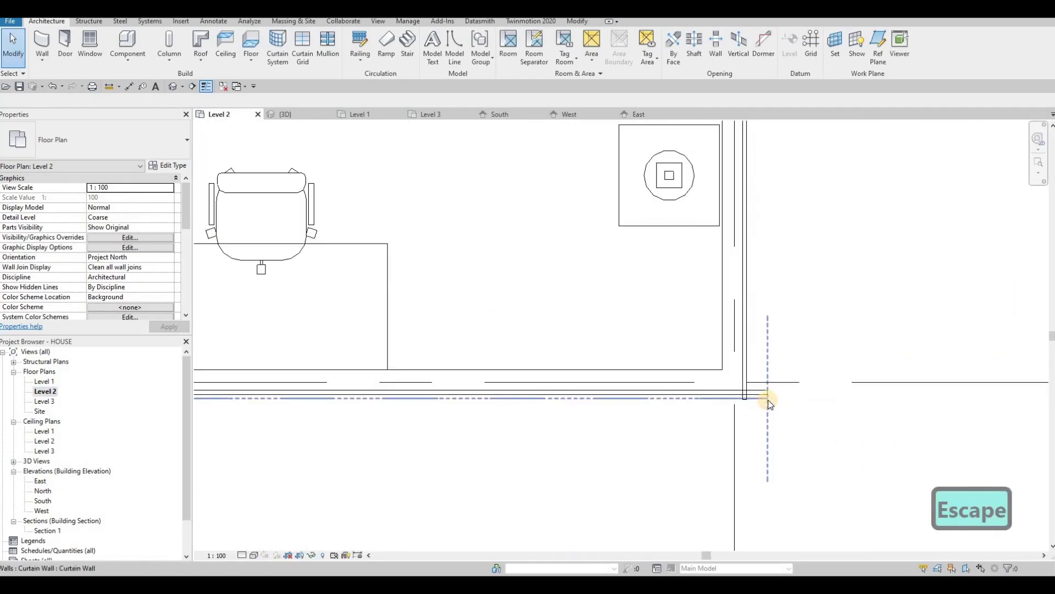
left_click(768, 400)
Step: Adjust the end of the east curtain wall at the corner near grids D and 4 to line up with the south curtain wall
mouse_move(742, 398)
left_mouse_down()
mouse_move(754, 402)
mouse_move(757, 390)
left_mouse_up()
scroll(744, 399, "up", 2)
key("Escape")
left_click(755, 392)
scroll(737, 393, "down", 1)
key("Escape")
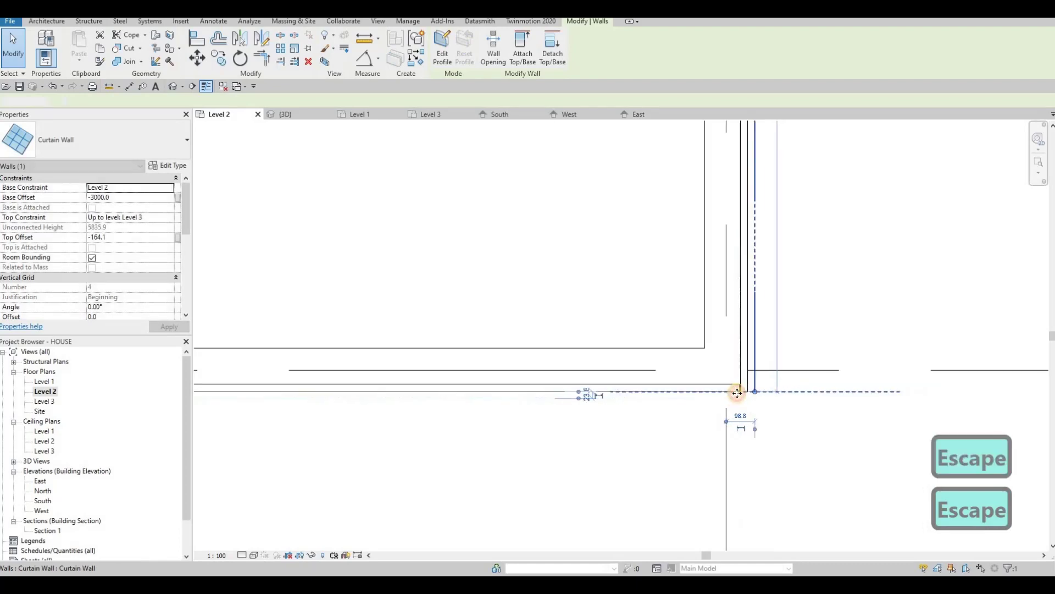
Step: Extend the south curtain wall's corner end to the inner face of the east curtain wall
scroll(737, 393, "up", 1)
left_click(704, 379)
scroll(739, 393, "up", 2)
key("Escape")
left_click(751, 413)
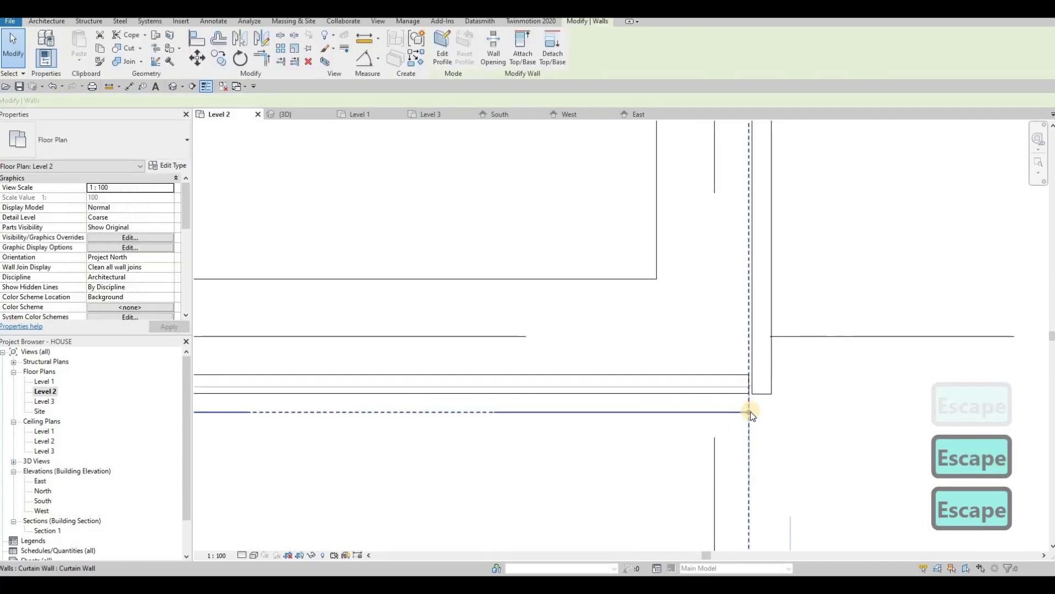
left_click_drag(750, 412, 736, 381)
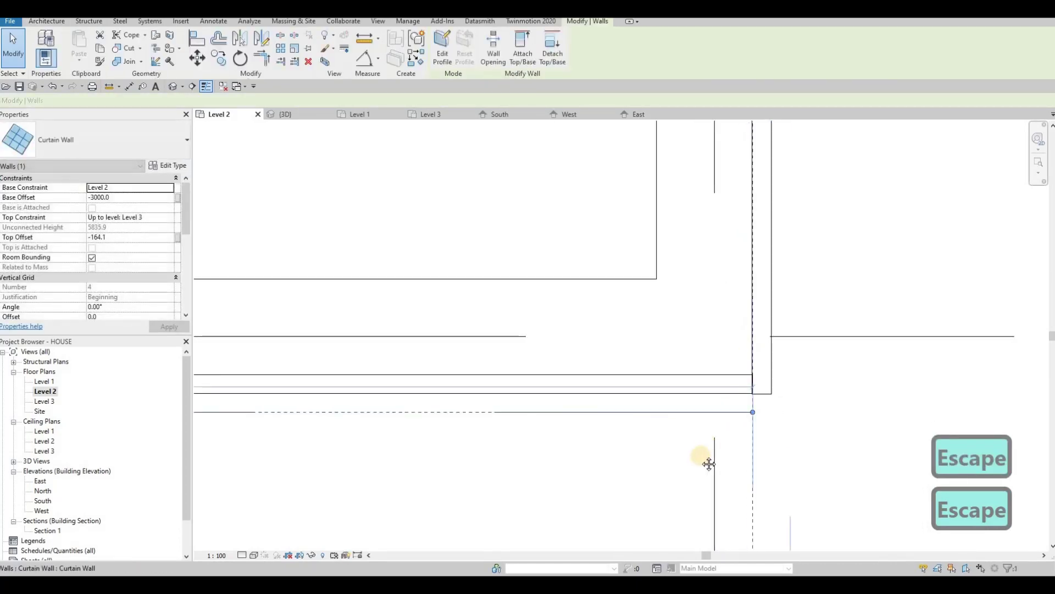
key("Escape")
Step: Examine the bedrooms, bathrooms and exterior walls on the Level 2 floor plan for other curtain walls needing adjustment
scroll(707, 440, "down", 2)
scroll(684, 368, "down", 2)
middle_click_drag(684, 368, 681, 481)
scroll(703, 330, "down", 2)
middle_click_drag(702, 327, 706, 506)
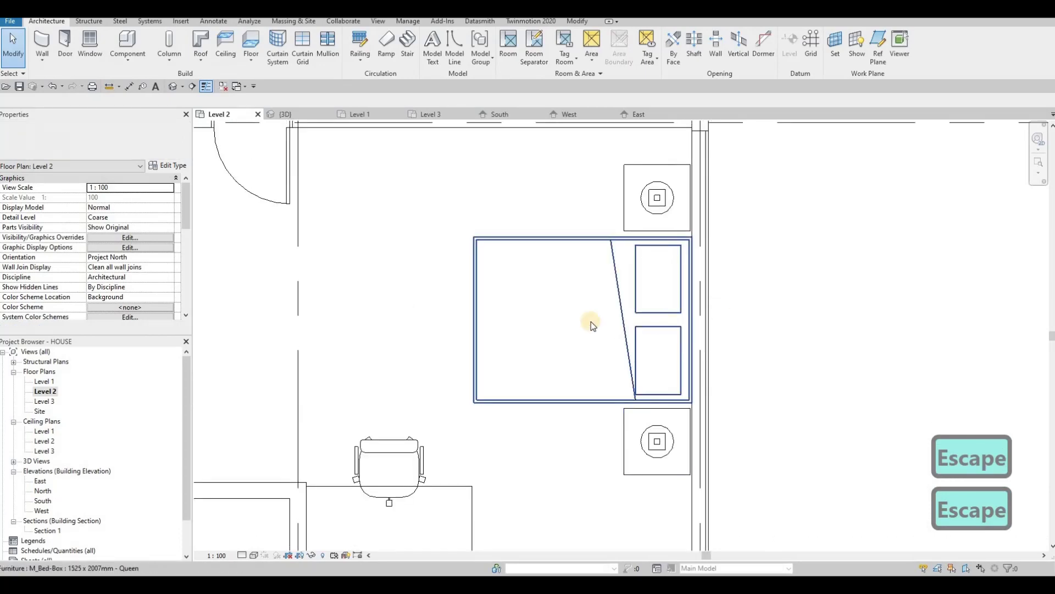
middle_click_drag(713, 273, 728, 323)
scroll(729, 324, "down", 4)
middle_click_drag(385, 393, 570, 467)
scroll(576, 371, "up", 2)
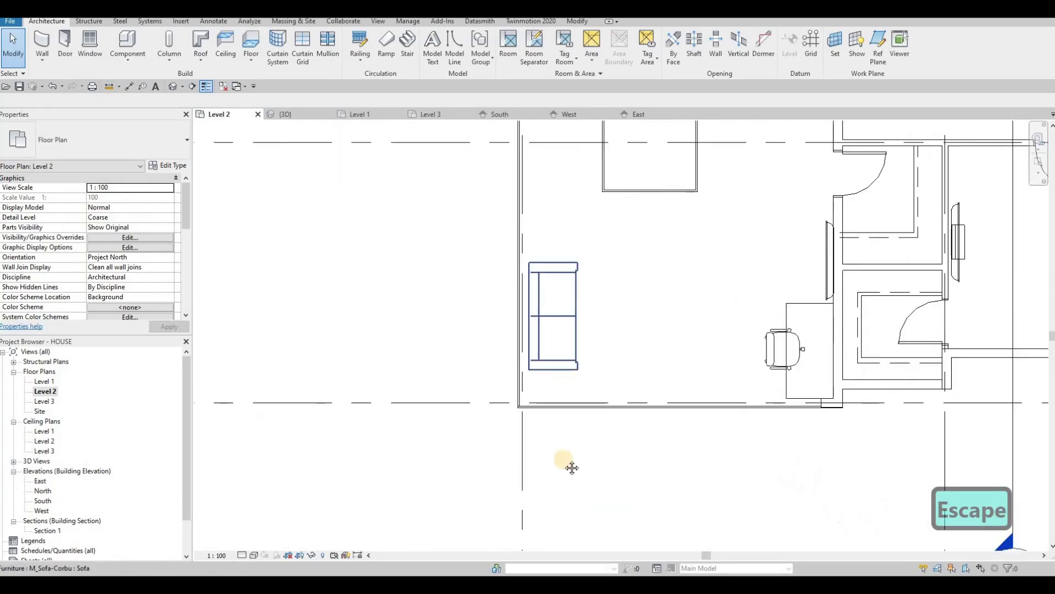
scroll(570, 467, "down", 2)
middle_click_drag(587, 347, 593, 535)
middle_click_drag(539, 272, 523, 311)
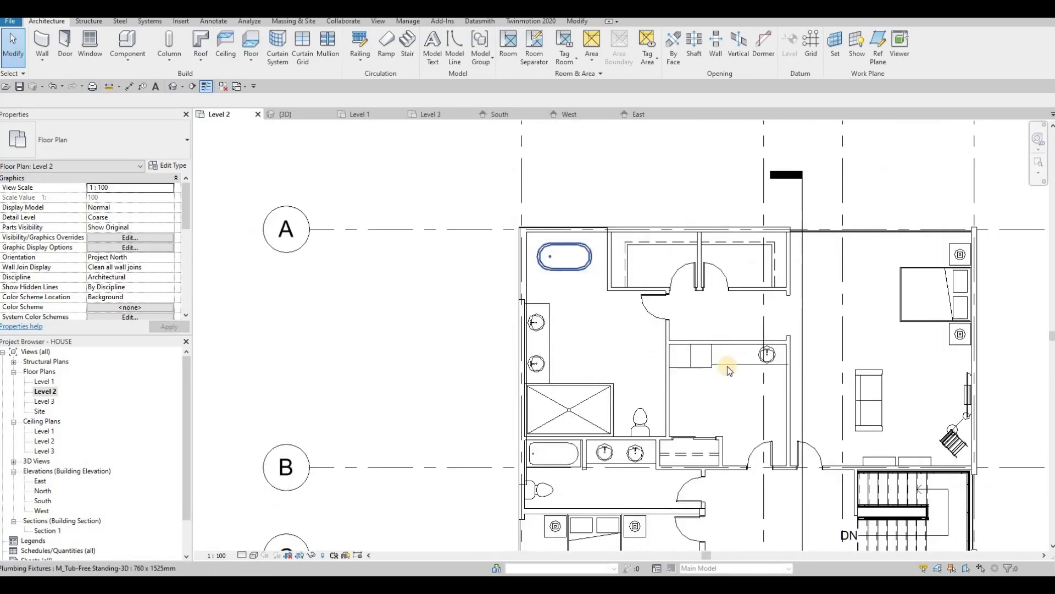
Step: Shorten the Level 2 curtain wall along grid A at both ends to a length of 4600 mm
scroll(727, 366, "down", 2)
middle_click_drag(897, 430, 673, 480)
key("Escape")
scroll(717, 421, "up", 3)
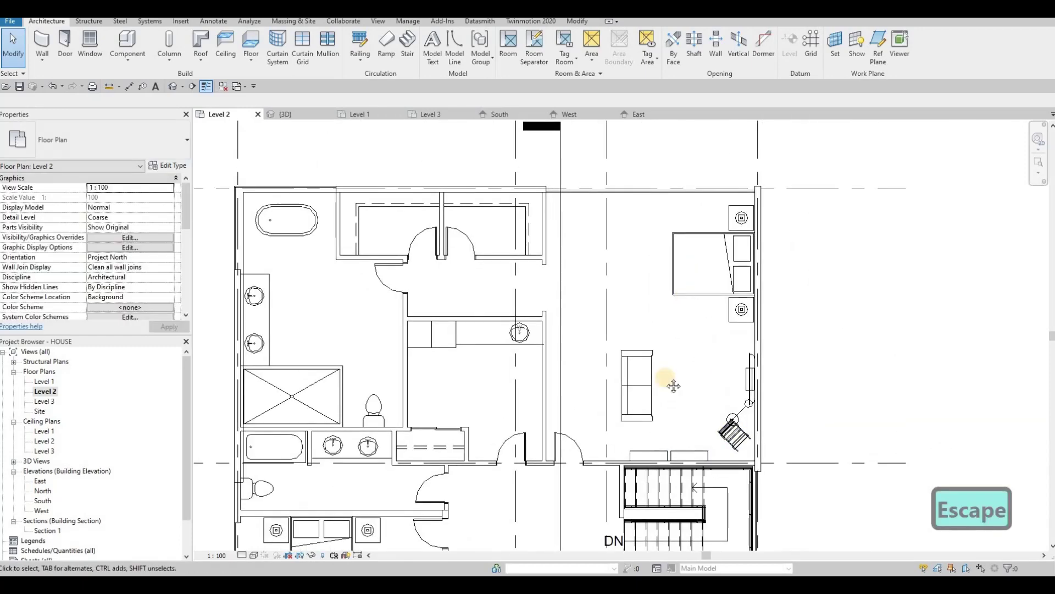
middle_click_drag(672, 384, 676, 326)
middle_click_drag(681, 259, 656, 382)
scroll(684, 253, "up", 2)
left_click(740, 253)
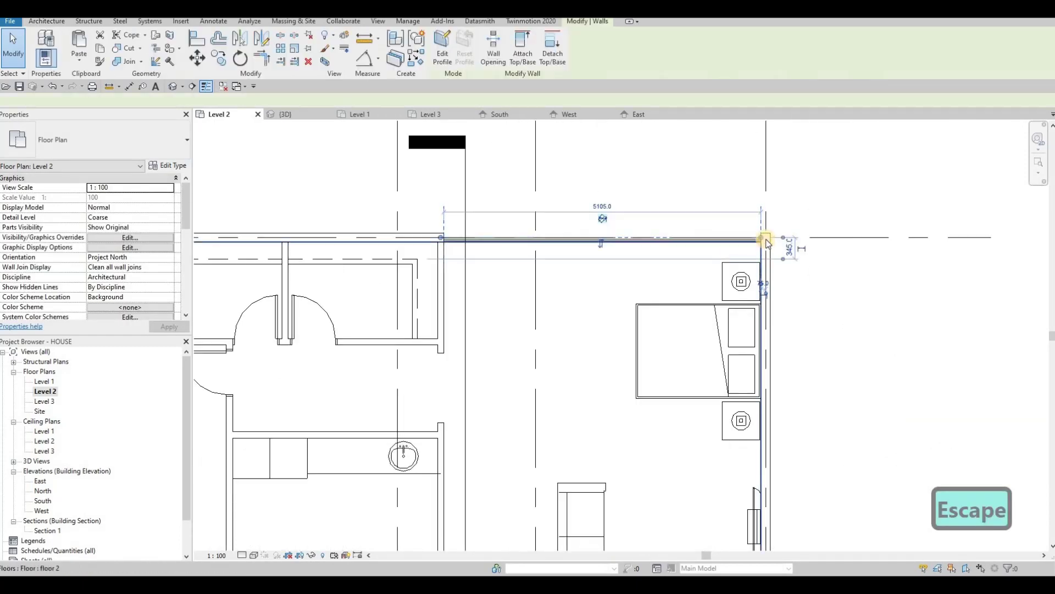
left_click_drag(747, 238, 746, 238)
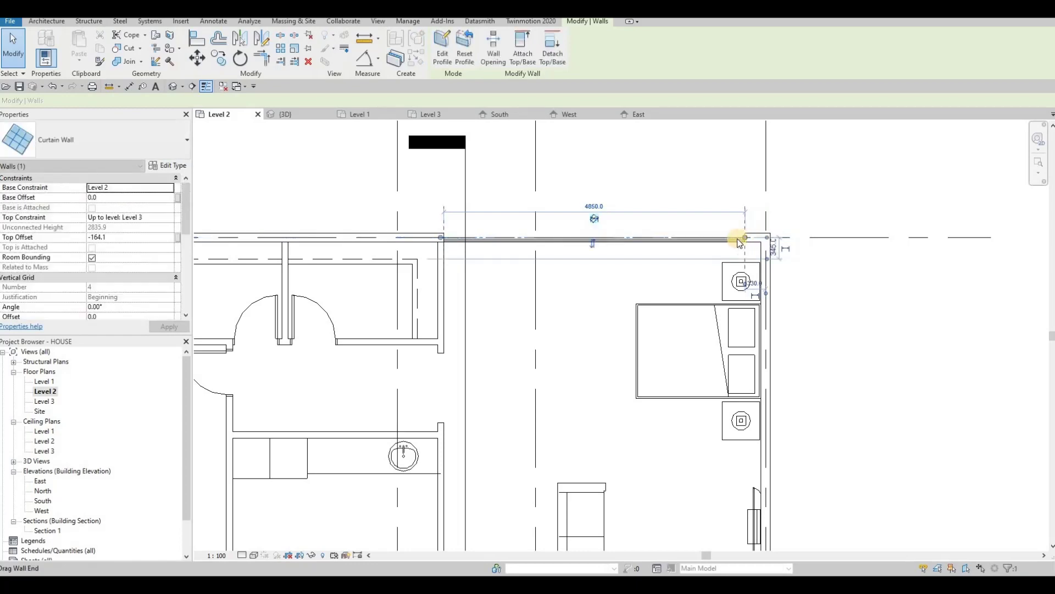
left_click_drag(440, 238, 459, 240)
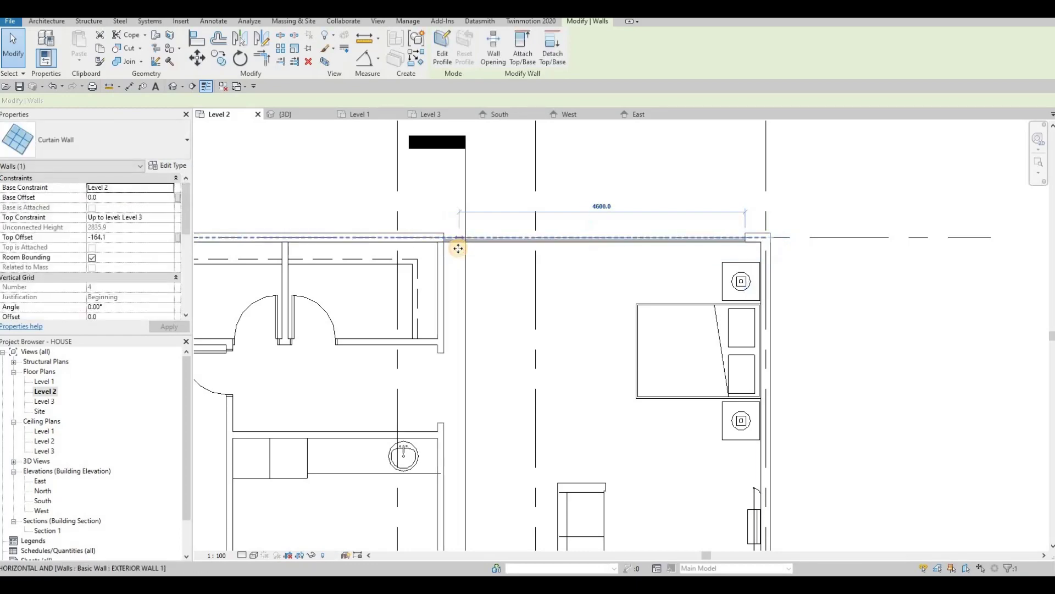
key("Escape")
Step: In the South elevation, place a vertical curtain grid line at the midpoint of the curtain wall between grids 3 and 4
scroll(573, 295, "down", 5)
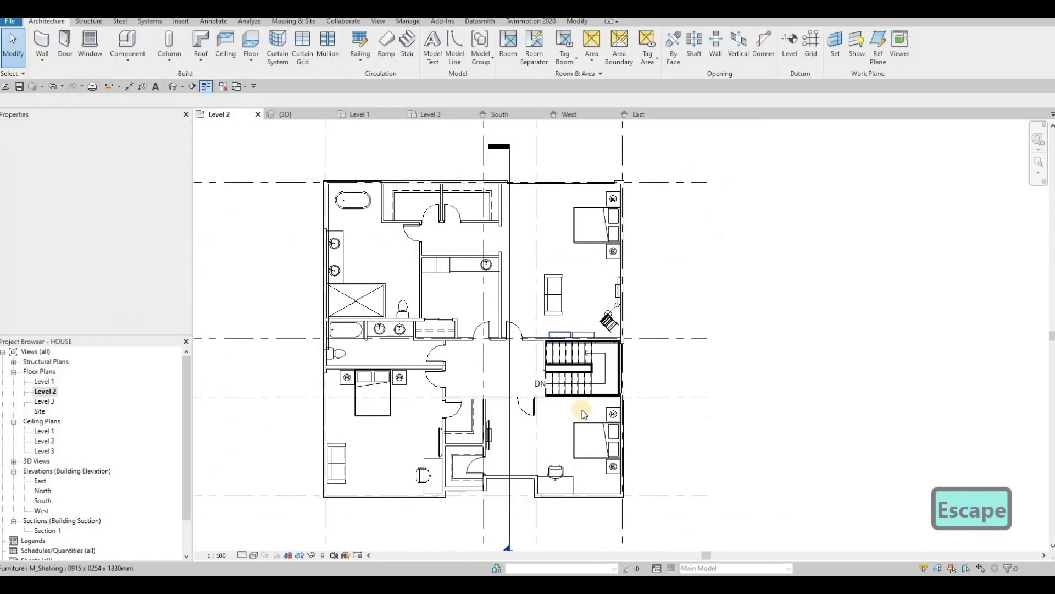
scroll(577, 374, "up", 5)
middle_click_drag(557, 424, 566, 376)
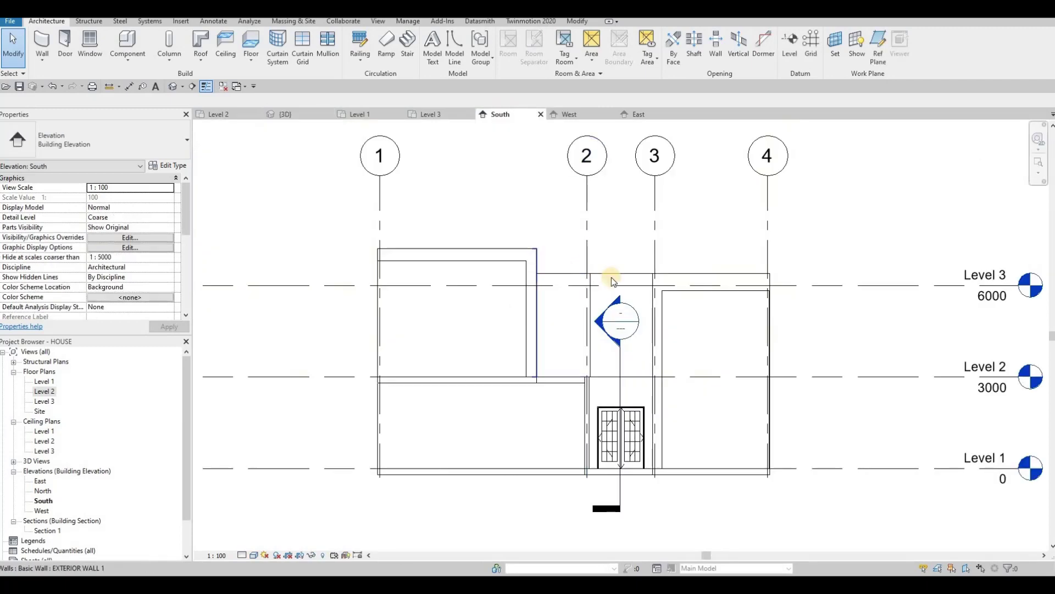
middle_click_drag(612, 281, 607, 226)
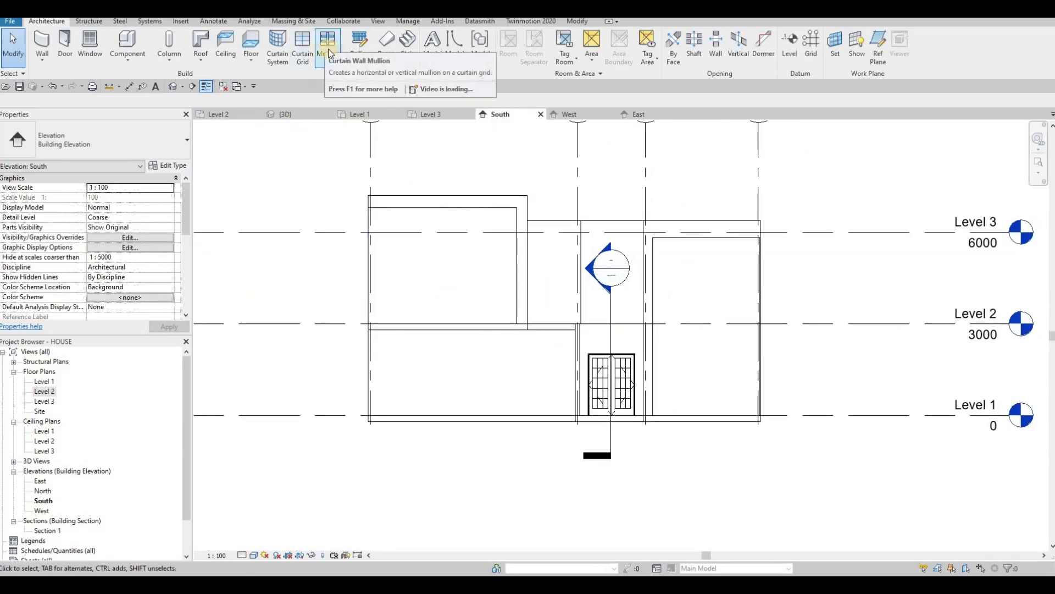
left_click(302, 48)
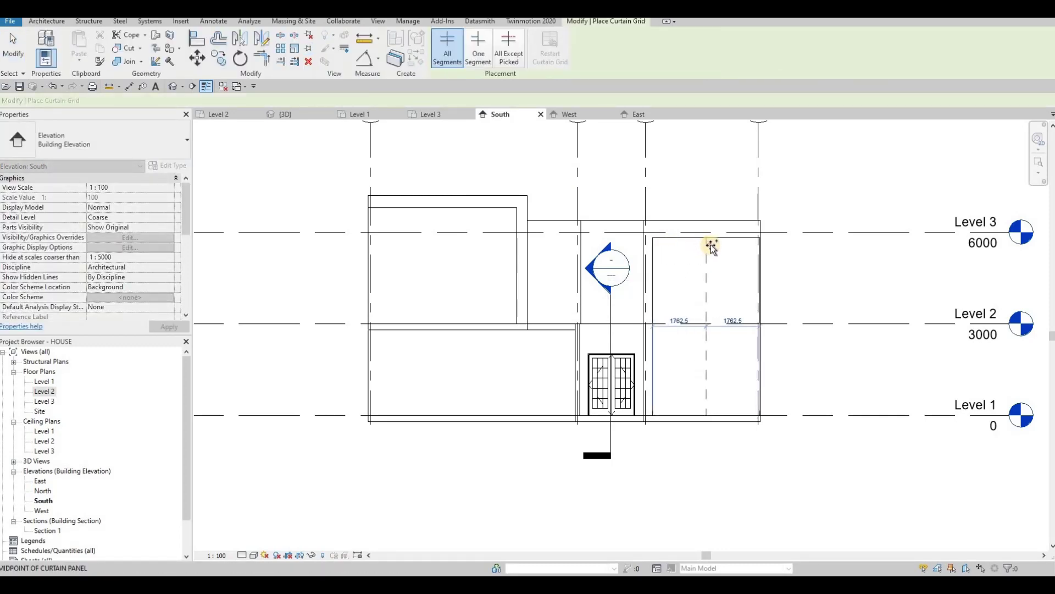
left_click(691, 246)
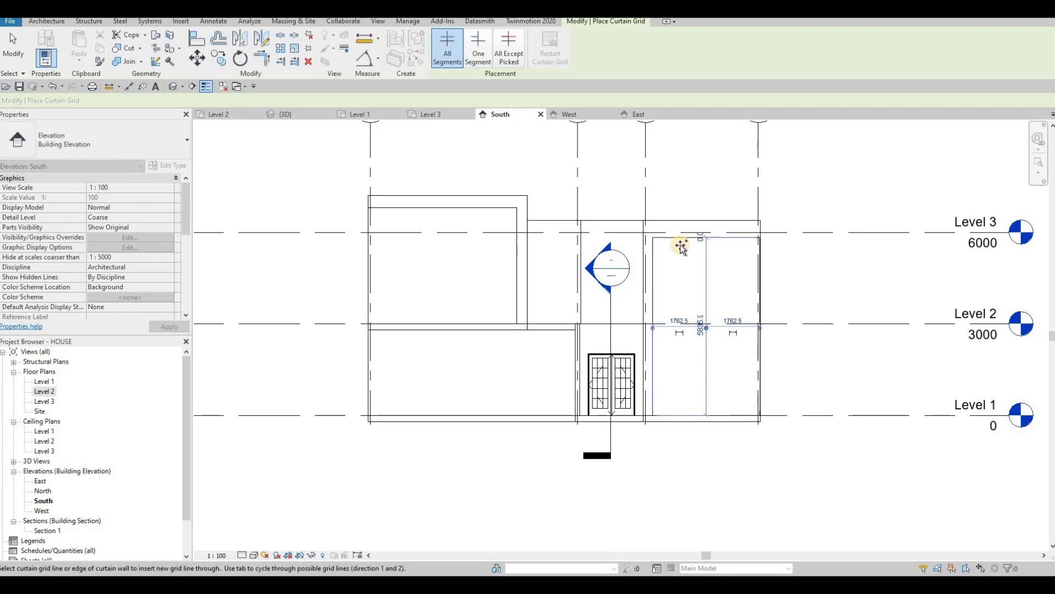
Step: Place vertical curtain grid lines at the midpoints of both halves of the curtain wall
left_click(731, 247)
left_click(734, 248)
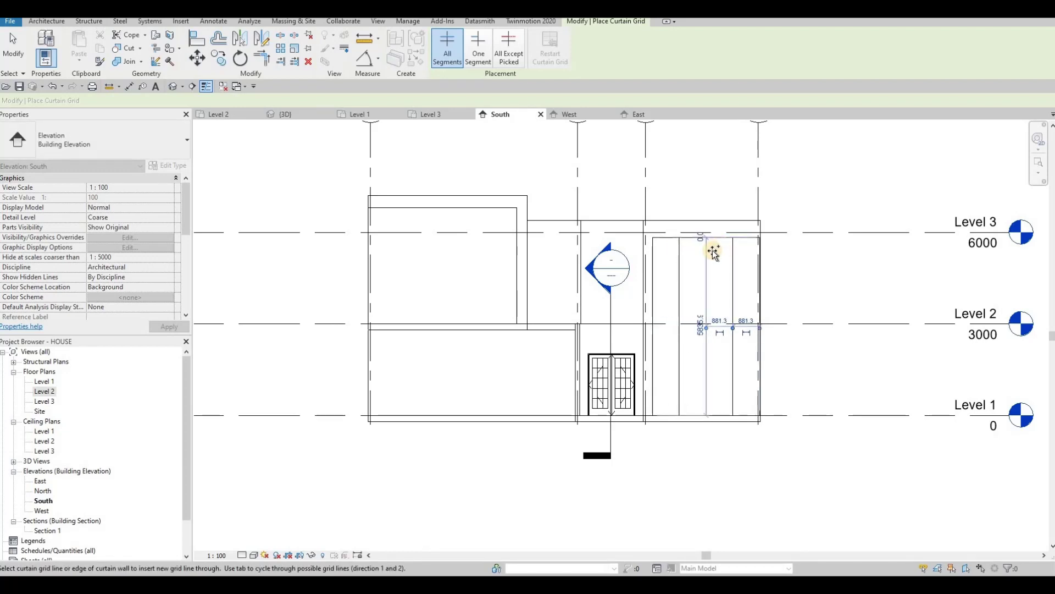
key("Escape")
key("Escape")
Step: Delete the two quarter-point vertical grid lines from the curtain wall between grids 3 and 4
left_click(680, 279)
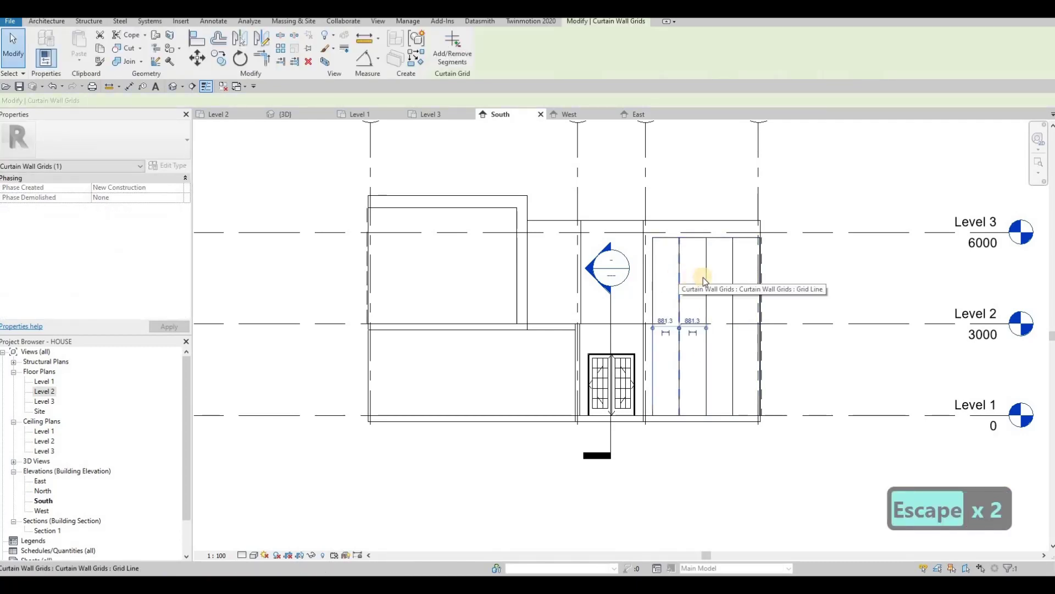
key("Delete")
left_click(732, 276)
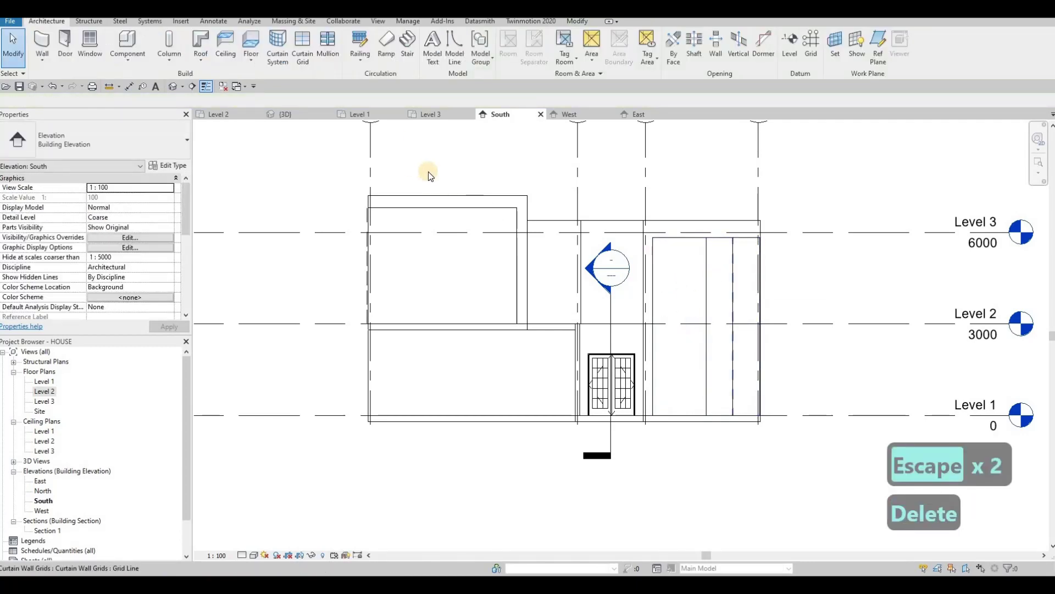
key("Delete")
Step: Divide each half of the curtain wall into thirds with vertical curtain grid lines spaced 587.5 mm apart
left_click(437, 109)
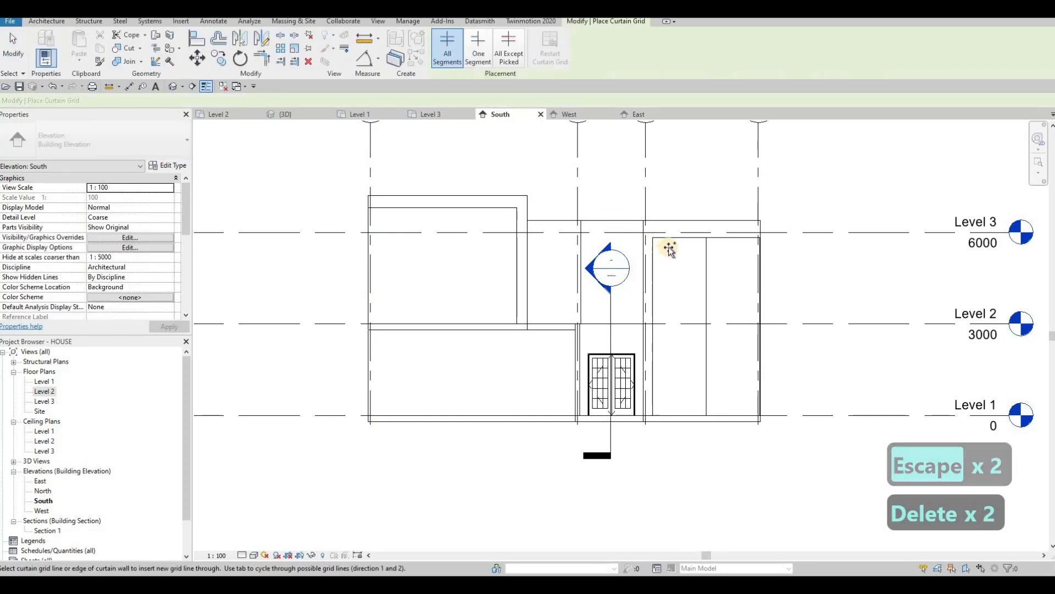
left_click(687, 246)
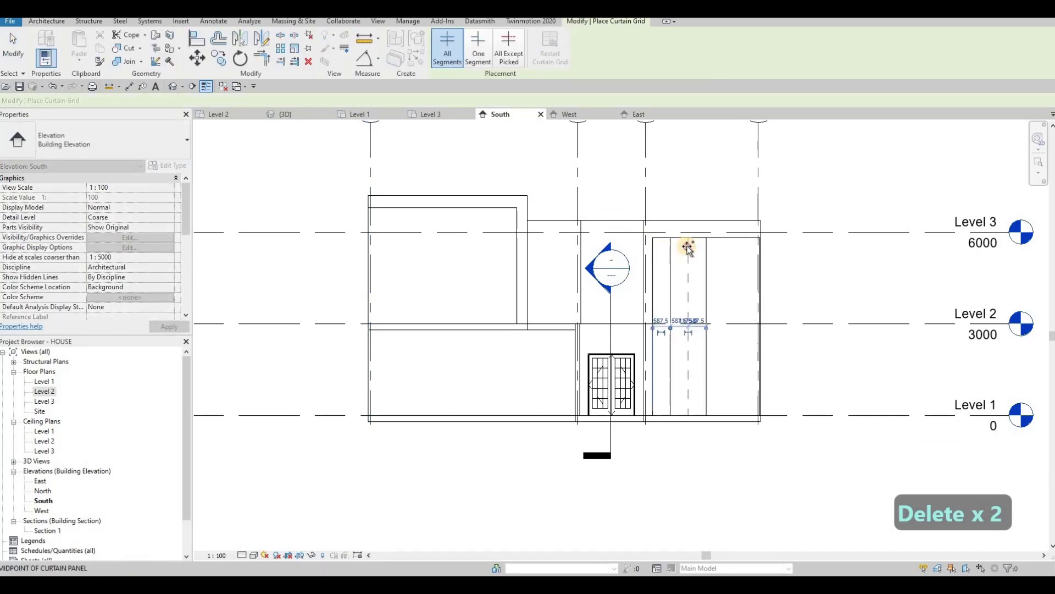
left_click(688, 246)
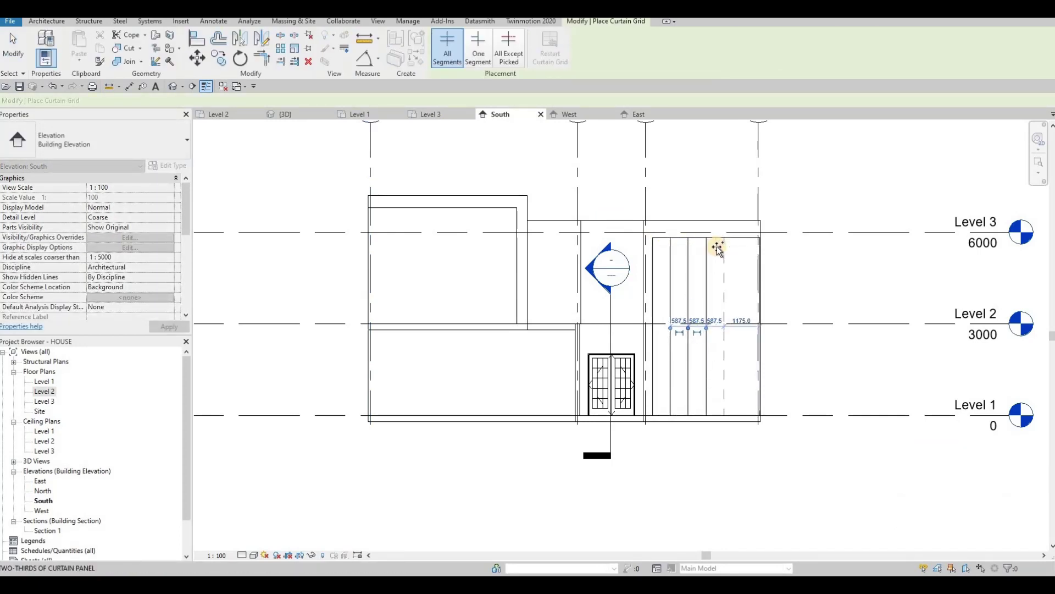
left_click(731, 245)
left_click(737, 245)
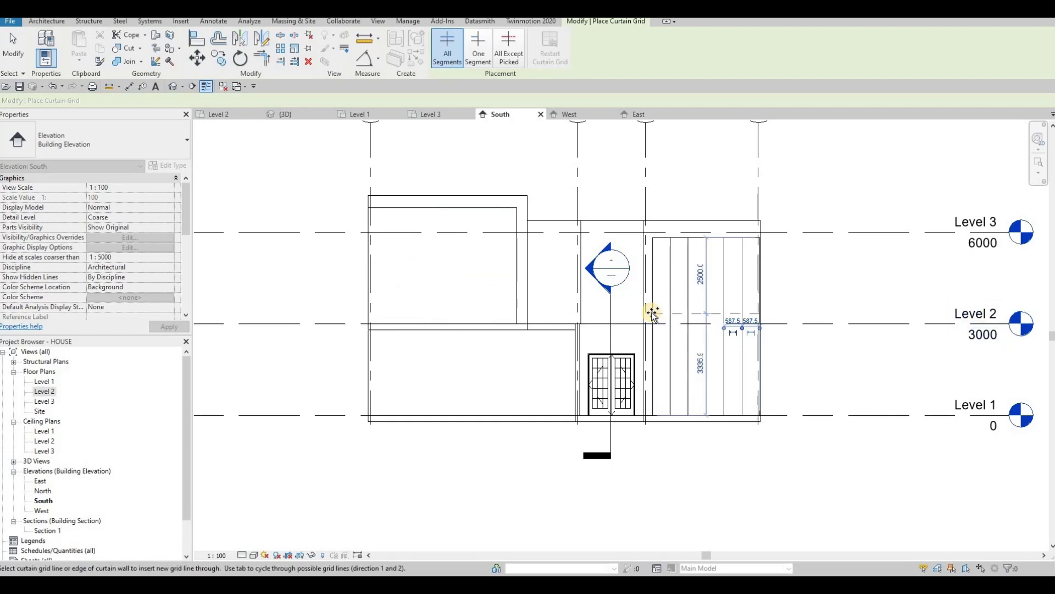
Step: Place two horizontal curtain grid lines on the curtain wall, at 2500 mm below its top edge and 700 mm below that line
left_click(652, 335)
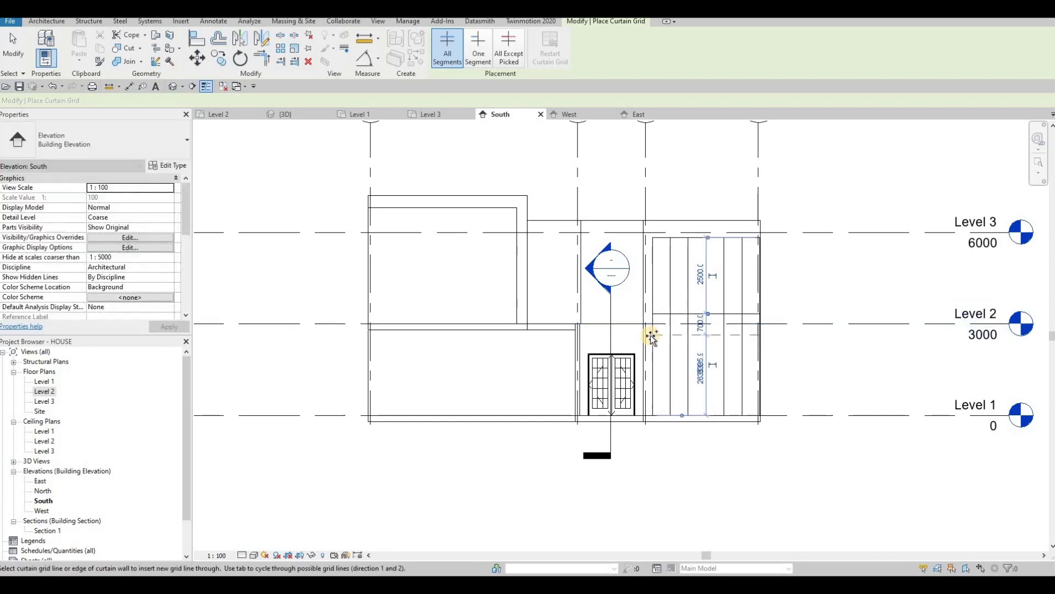
key("Escape")
key("Escape")
scroll(724, 323, "up", 2)
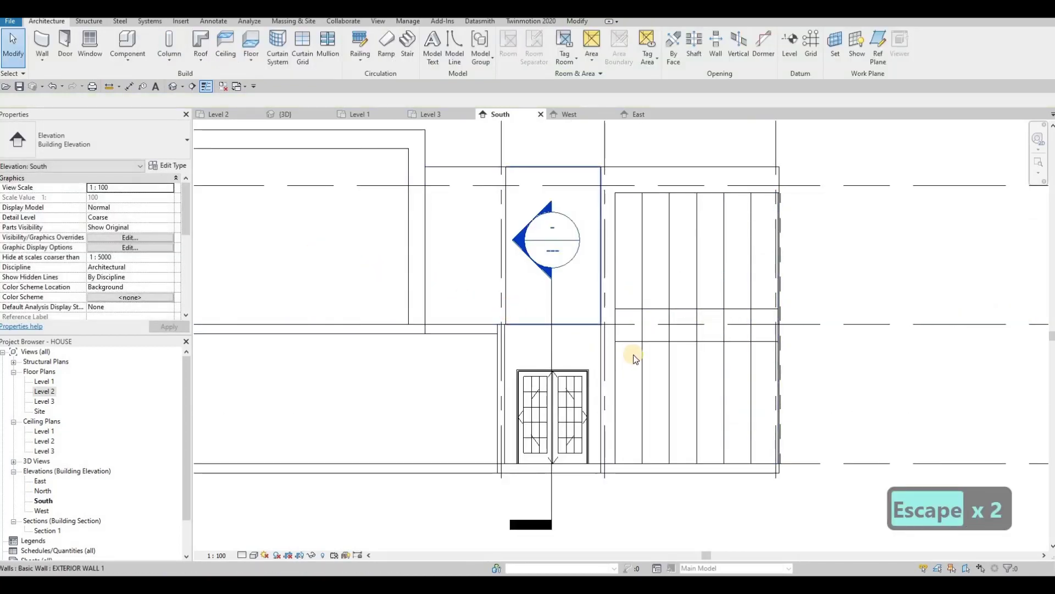
key("Escape")
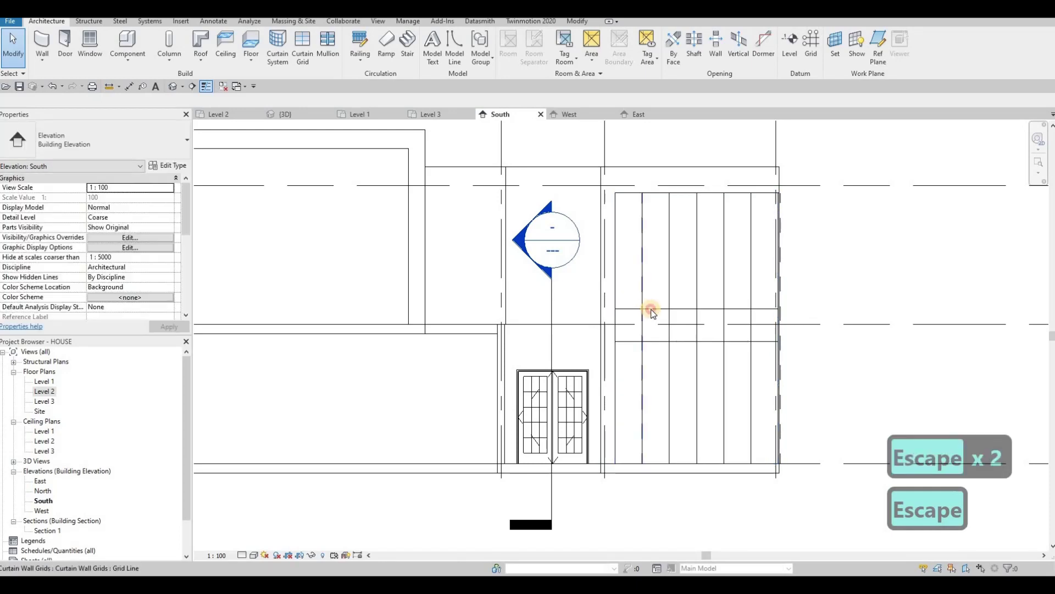
Step: Nudge the two horizontal curtain grid lines down together so they bracket the Level 2 line
left_click(657, 342)
key("Down")
key("Down")
key("Down")
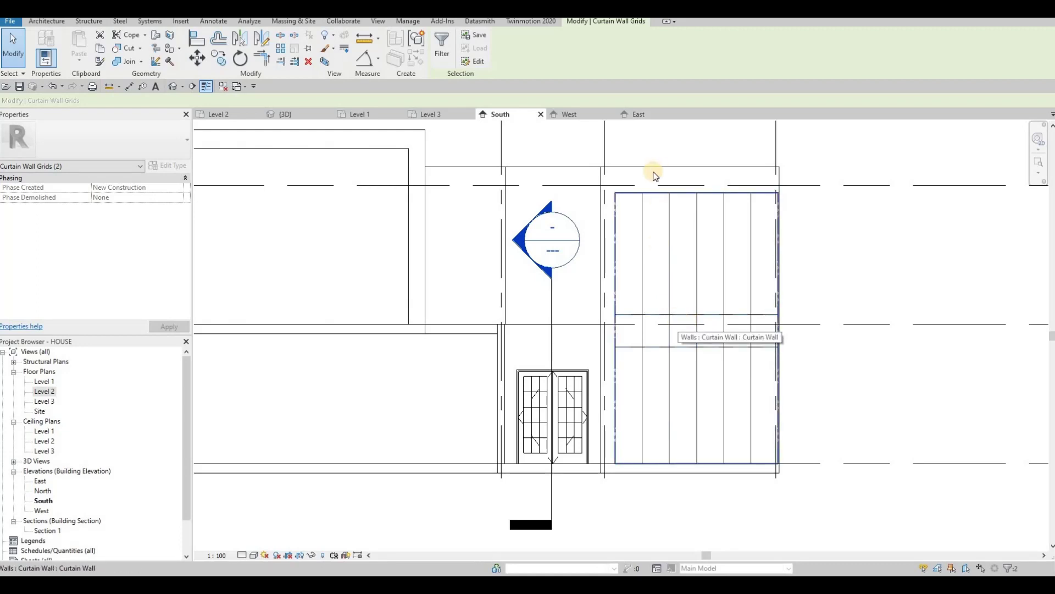
key("Escape")
Step: Delete both horizontal grid lines from the curtain wall between grids 3 and 4
left_click(675, 315)
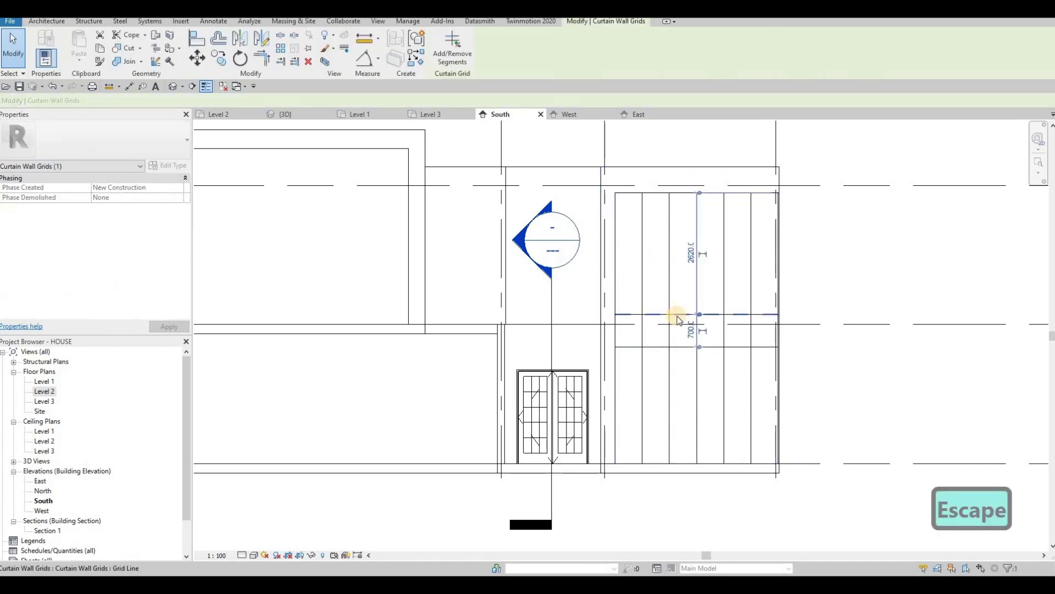
key("Delete")
left_click(678, 347)
key("Delete")
Step: Delete all five vertical grid lines from the curtain wall, leaving it undivided
left_click(642, 288)
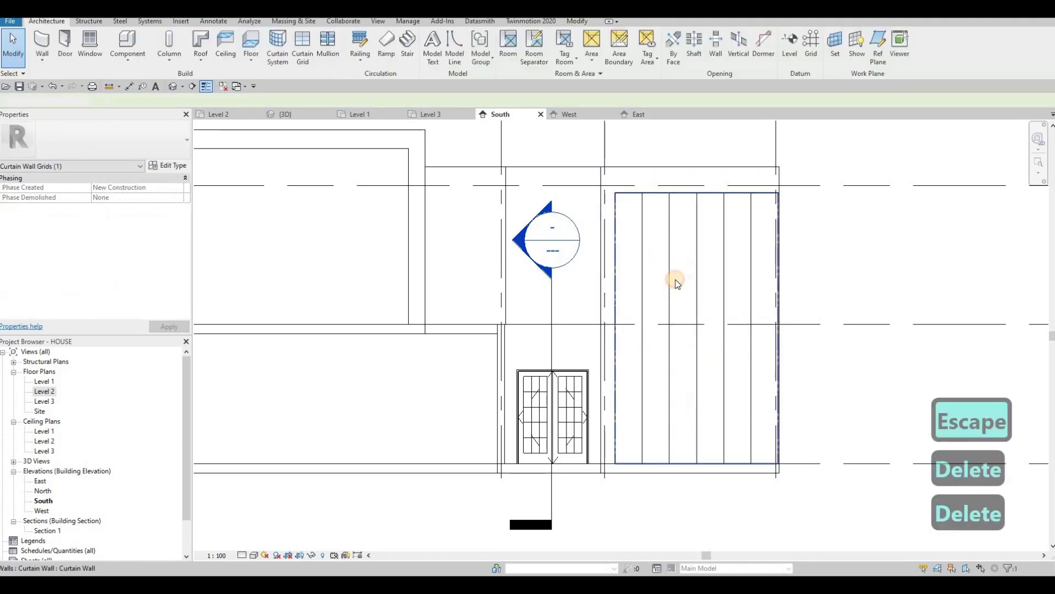
key("Delete")
left_click(669, 269)
key("Delete")
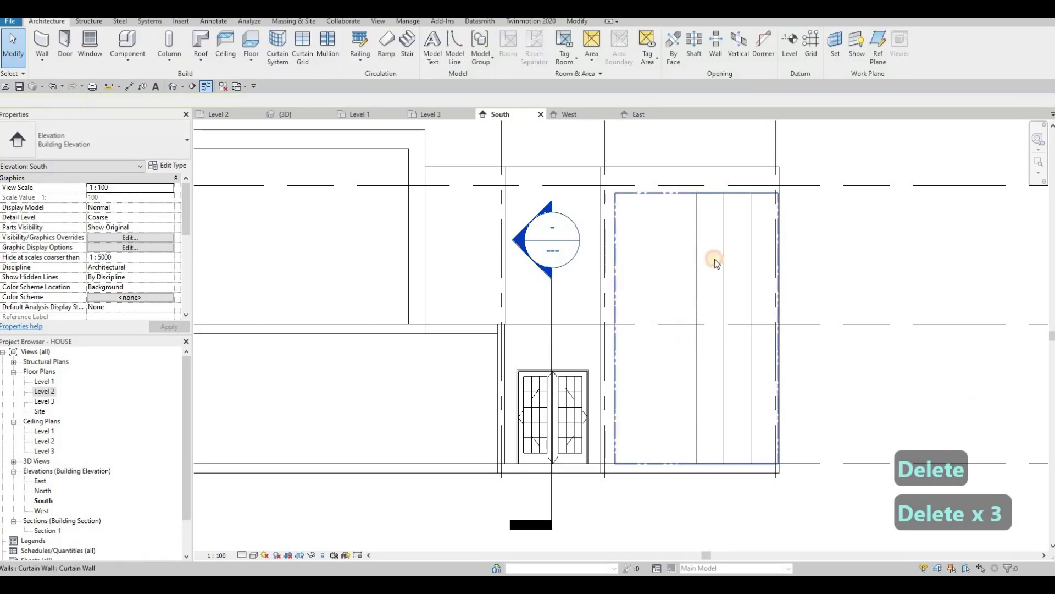
left_click(698, 264)
key("Delete")
left_click(724, 253)
key("Delete")
left_click(750, 243)
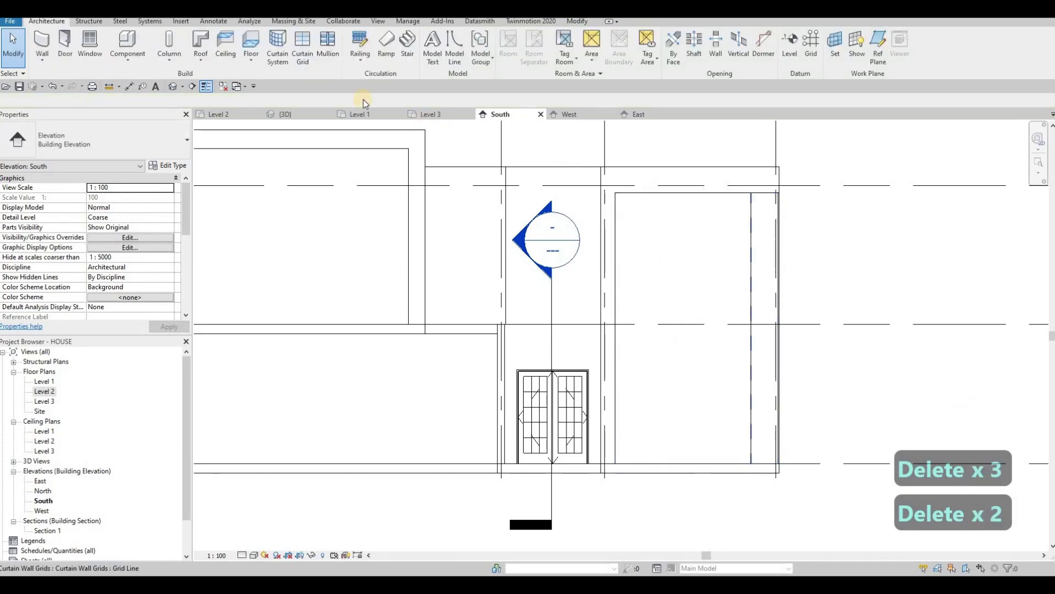
key("Delete")
Step: Place horizontal curtain grid lines 2600 mm below the curtain wall's top edge and 500 mm below that first line
left_click(304, 52)
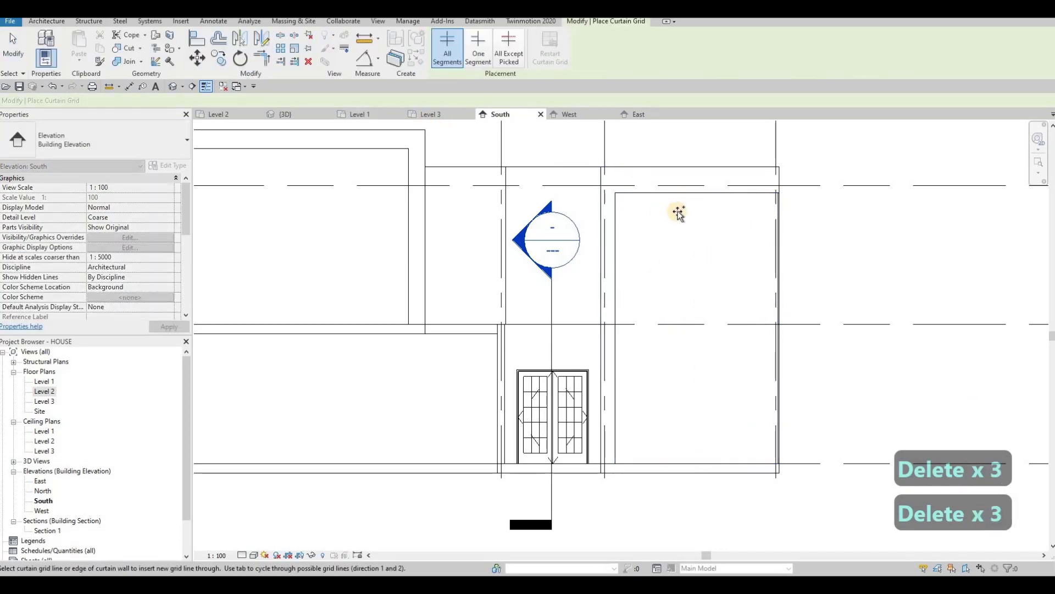
left_click(622, 249)
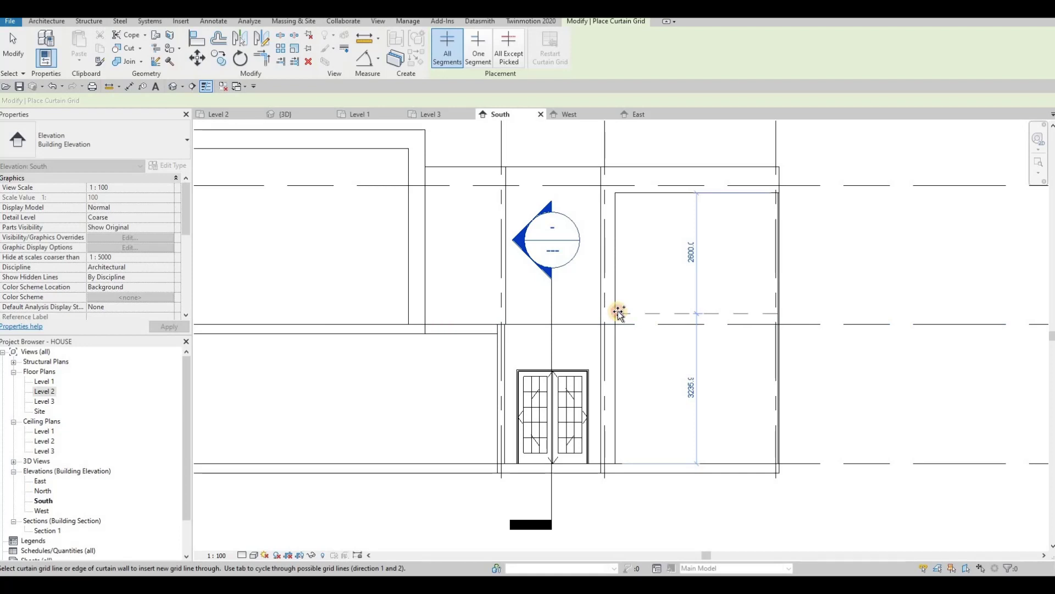
left_click(617, 334)
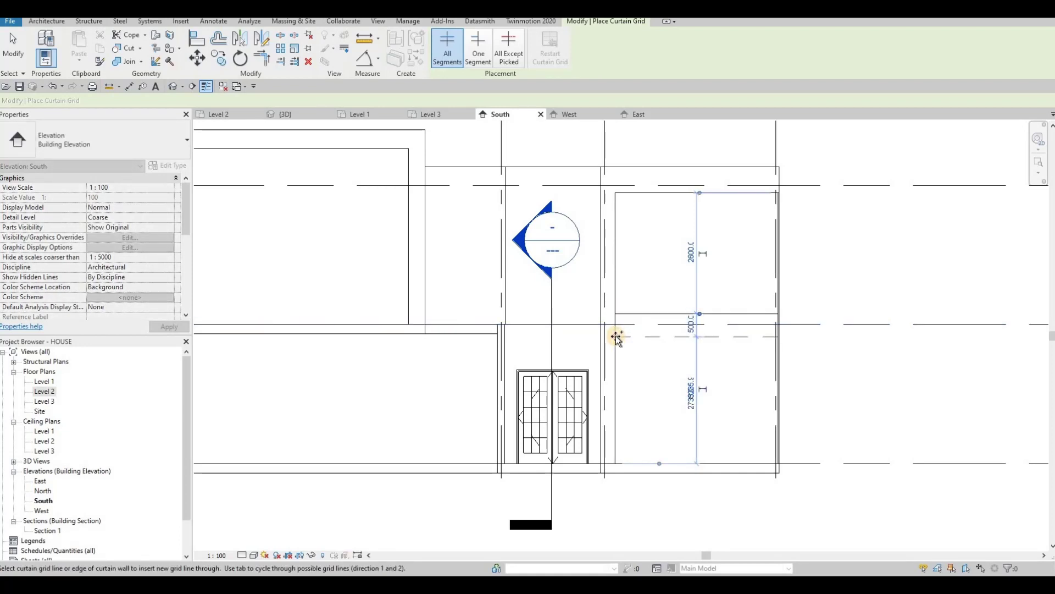
left_click(616, 334)
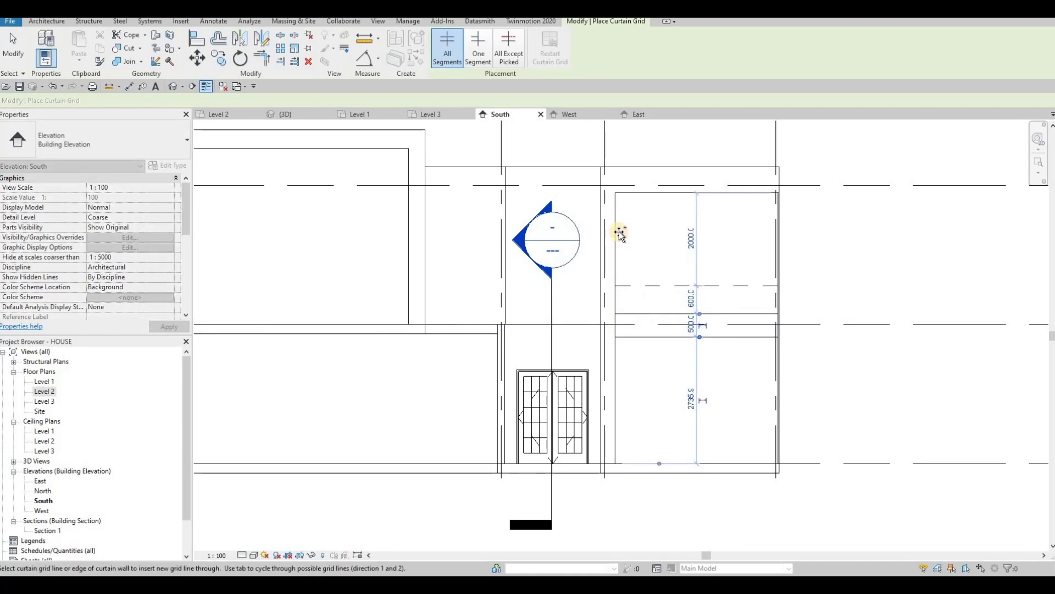
Step: Add four horizontal grid lines above the existing pair, spaced upward at 500, 500, about 533 and about 356 mm
left_click(625, 268)
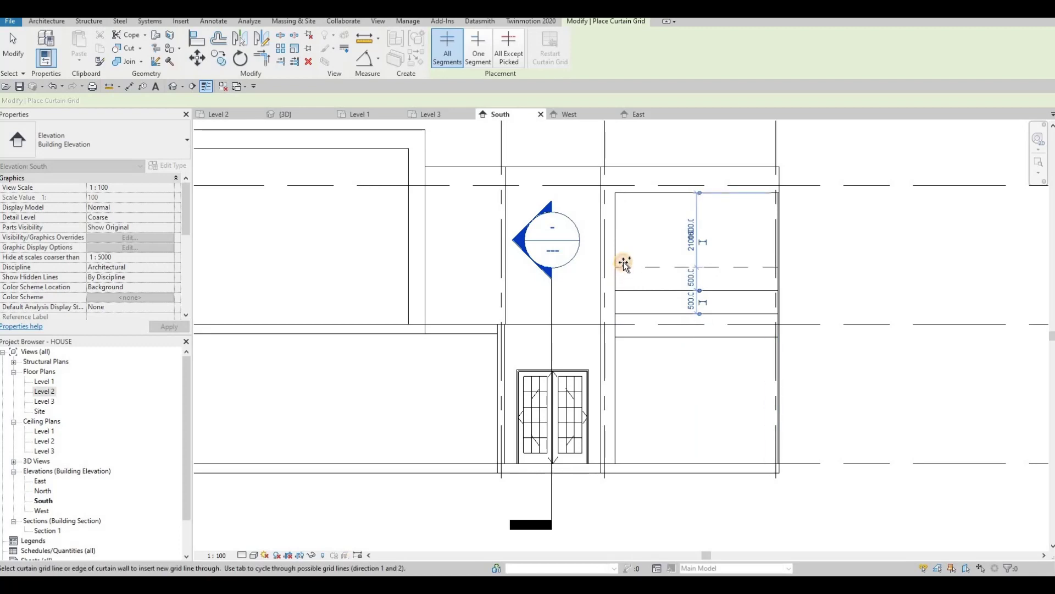
left_click(621, 249)
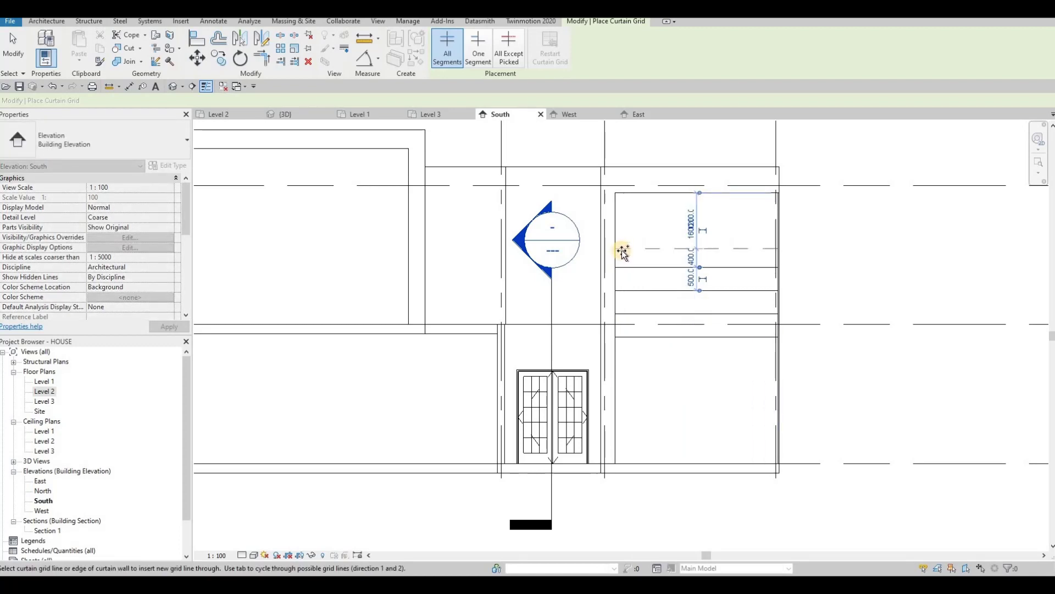
scroll(622, 251, "up", 2)
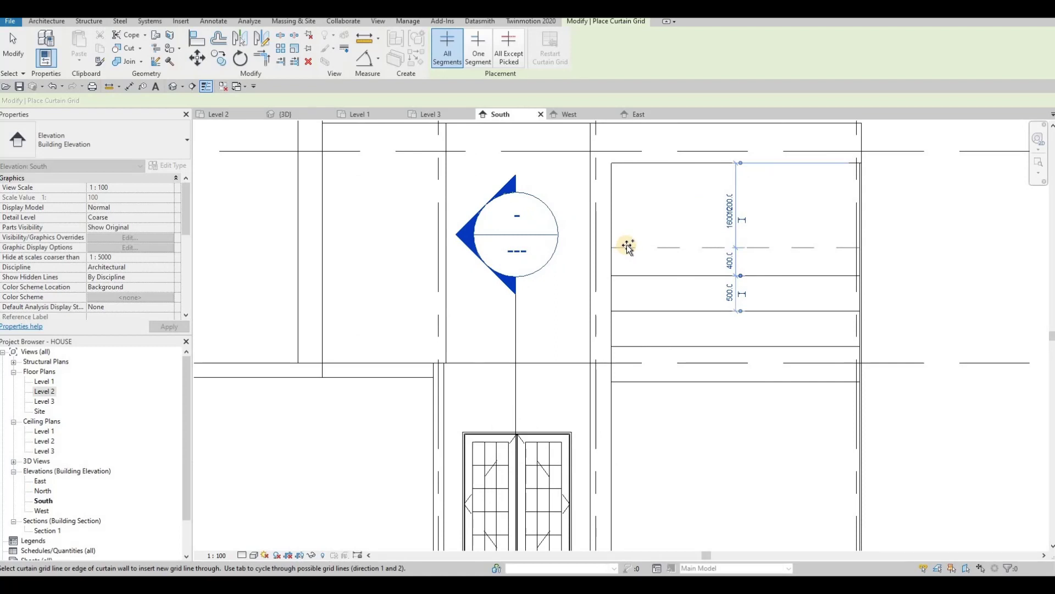
left_click(628, 215)
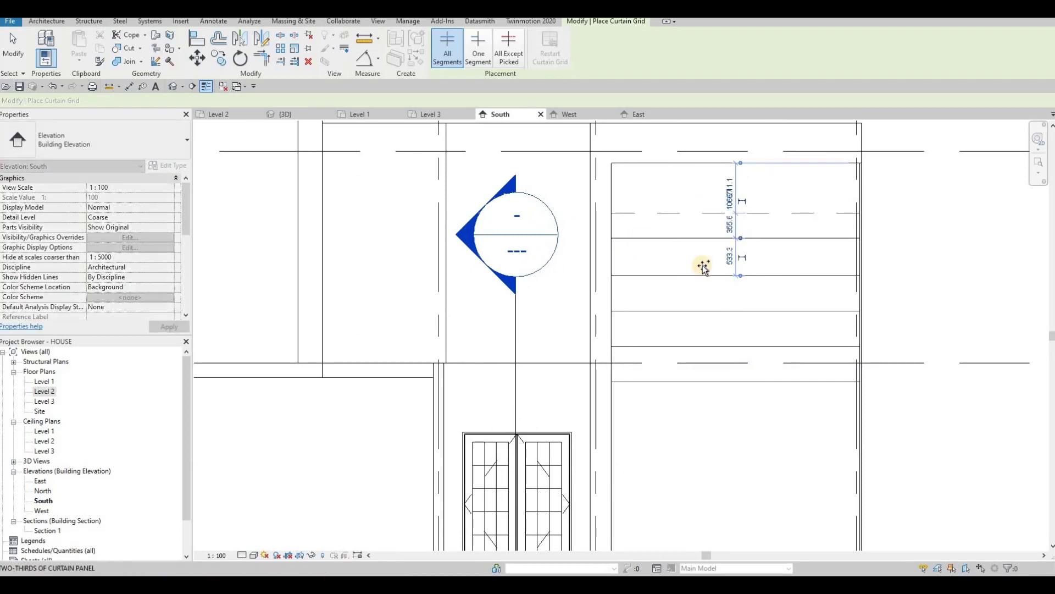
key("Escape")
key("Escape")
Step: Set the second-highest horizontal grid line 500 mm above the line below it
left_click(714, 239)
key("Escape")
left_click(715, 238)
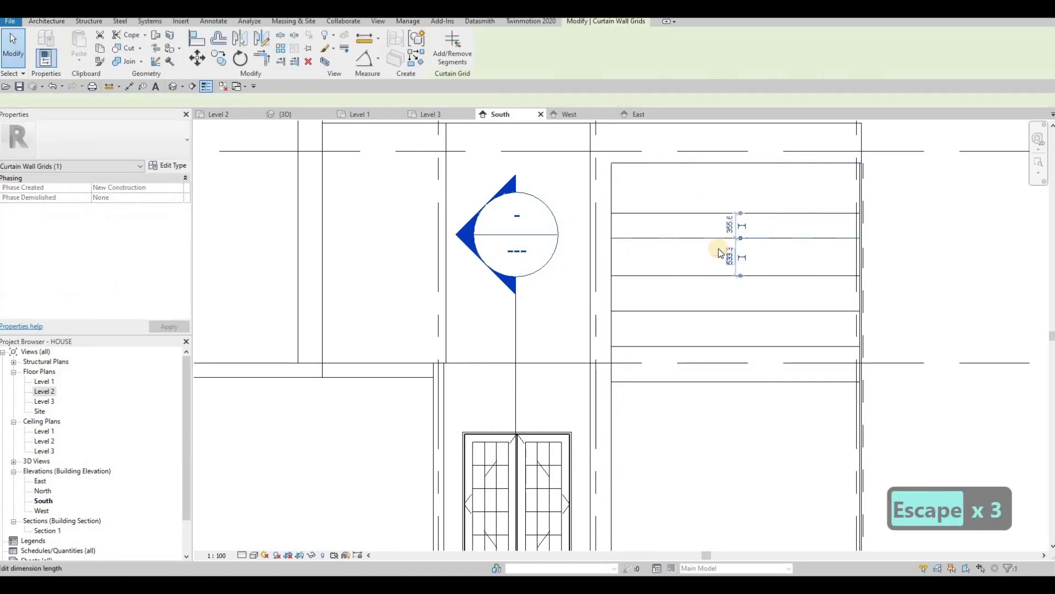
left_click(729, 256)
type("500")
key("Return")
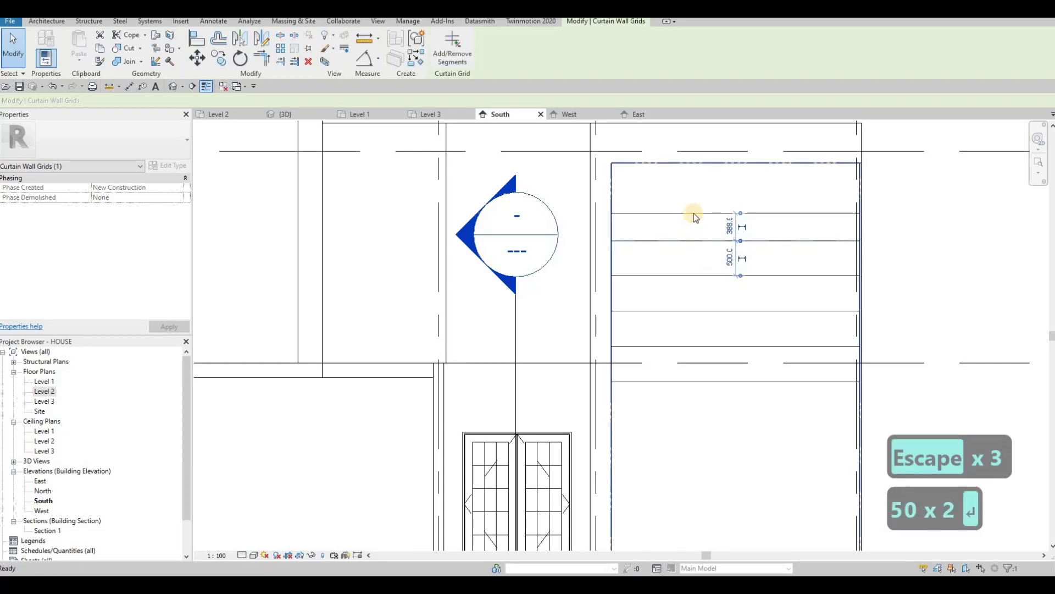
Step: Set the highest horizontal grid line 500 mm above the second-highest one
key("Escape")
key("Escape")
left_click(730, 227)
left_click(730, 226)
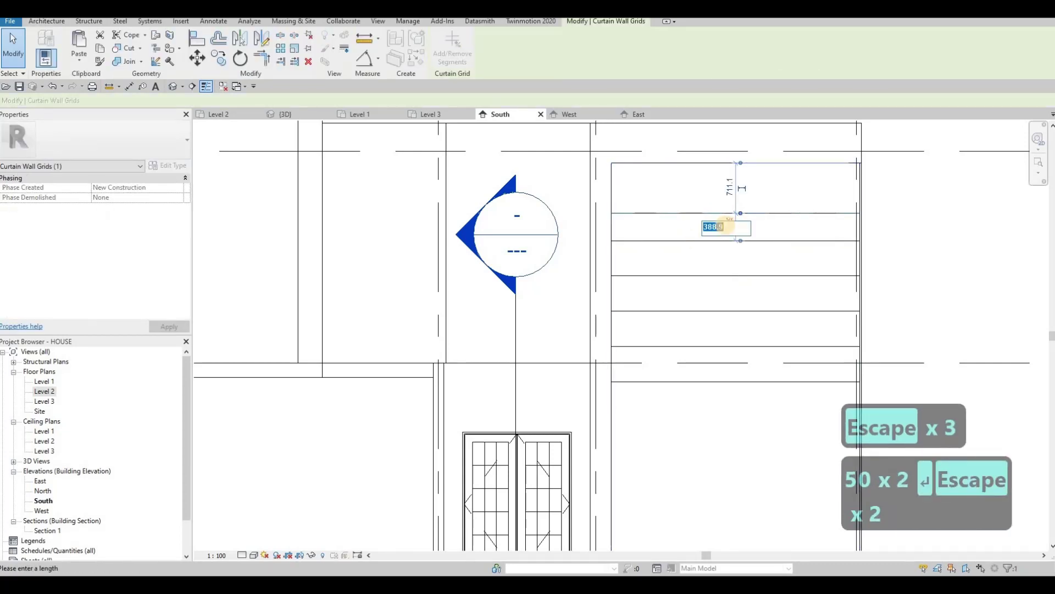
type("500")
key("Return")
key("Escape")
key("Escape")
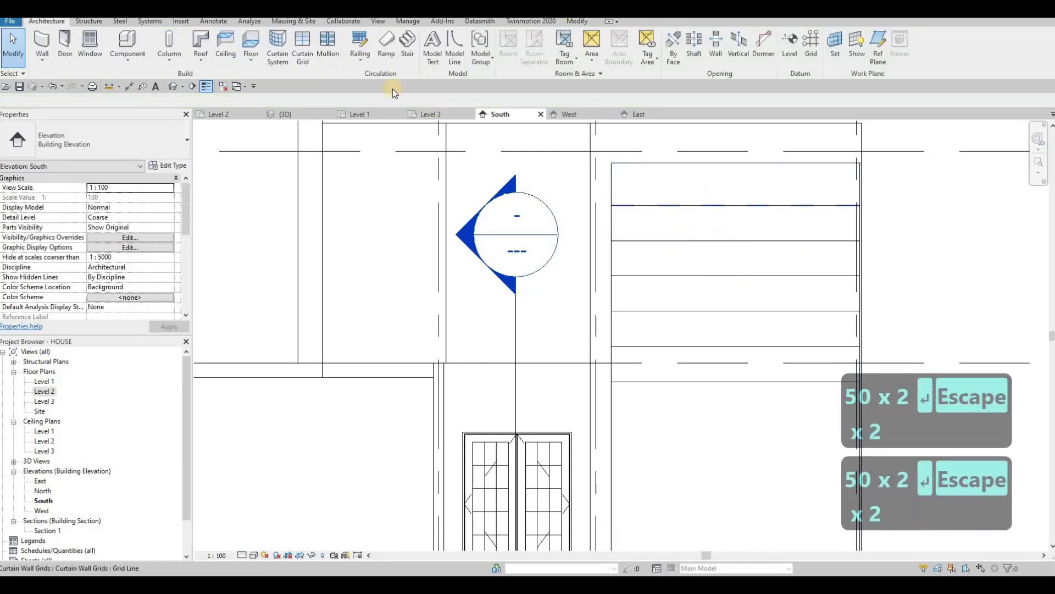
Step: Place another horizontal curtain grid line midway through the curtain wall's topmost panel
left_click(302, 44)
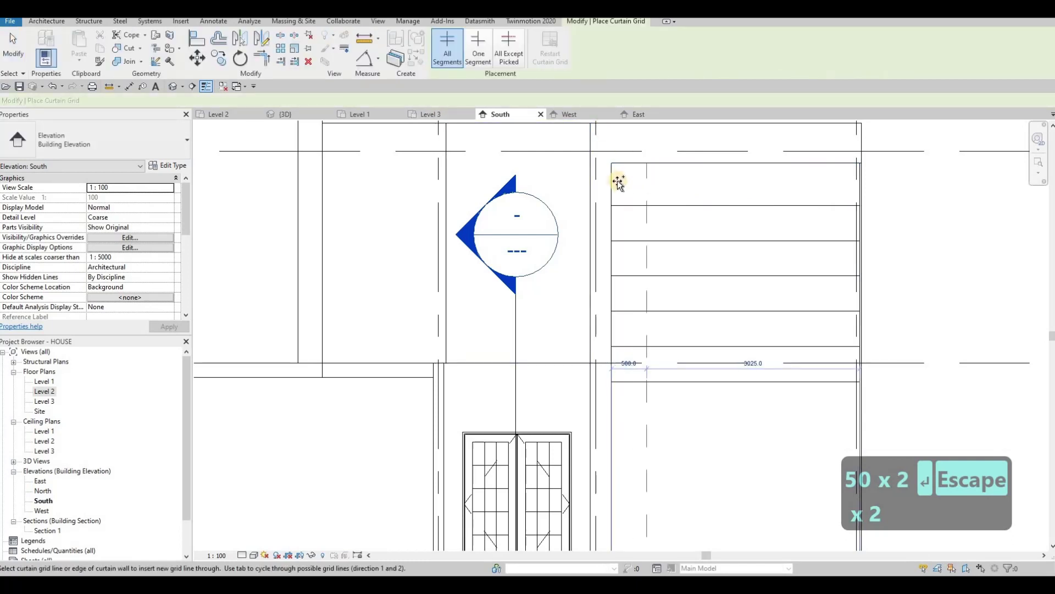
left_click(664, 187)
key("Escape")
key("Escape")
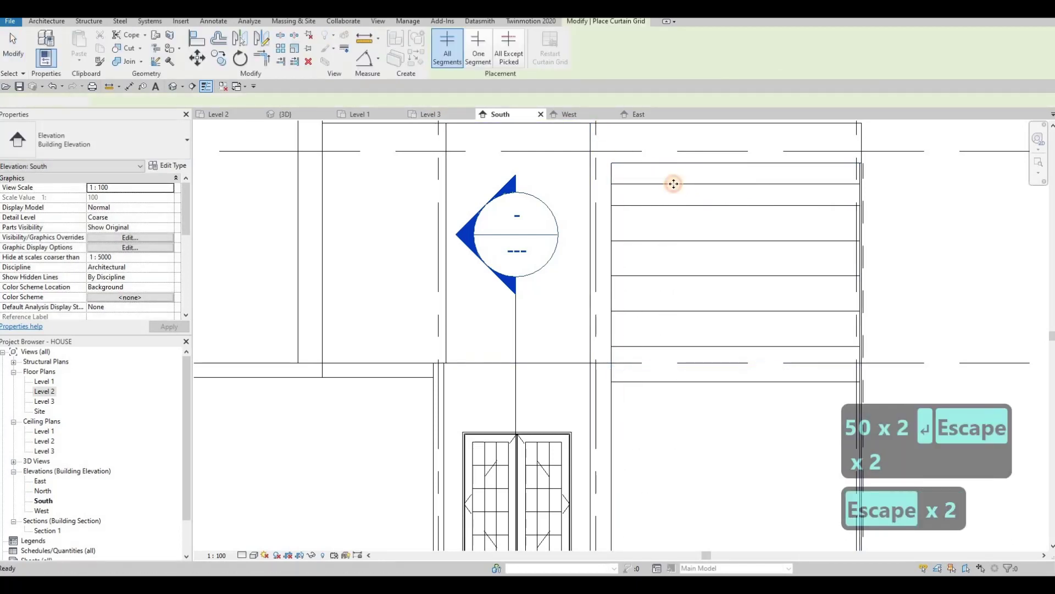
Step: Try spacing the new top grid line 500 mm above the line below it, and undo the change
left_click(708, 184)
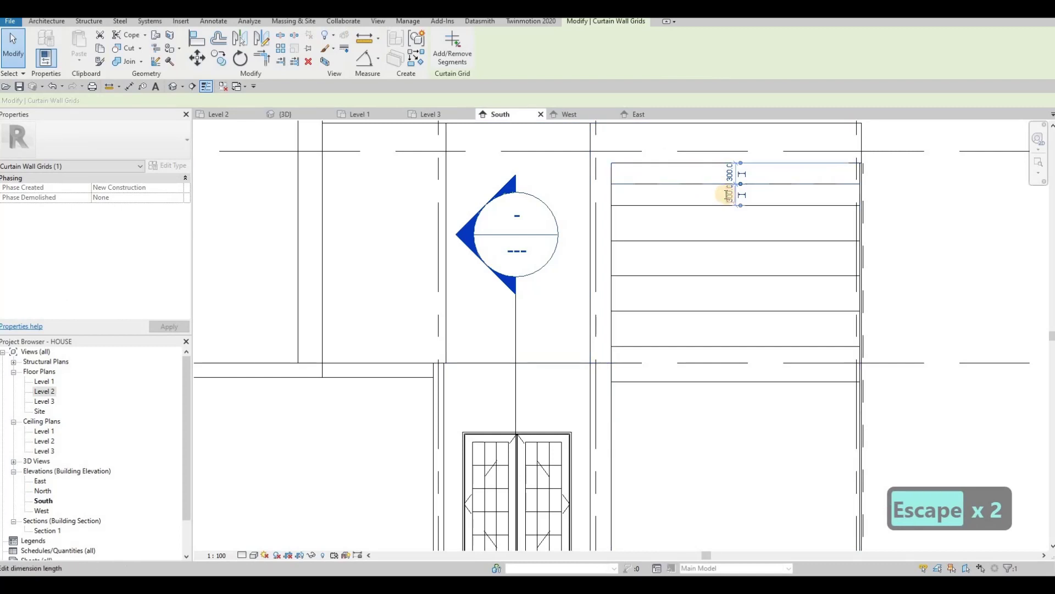
left_click(722, 194)
type("500")
key("Return")
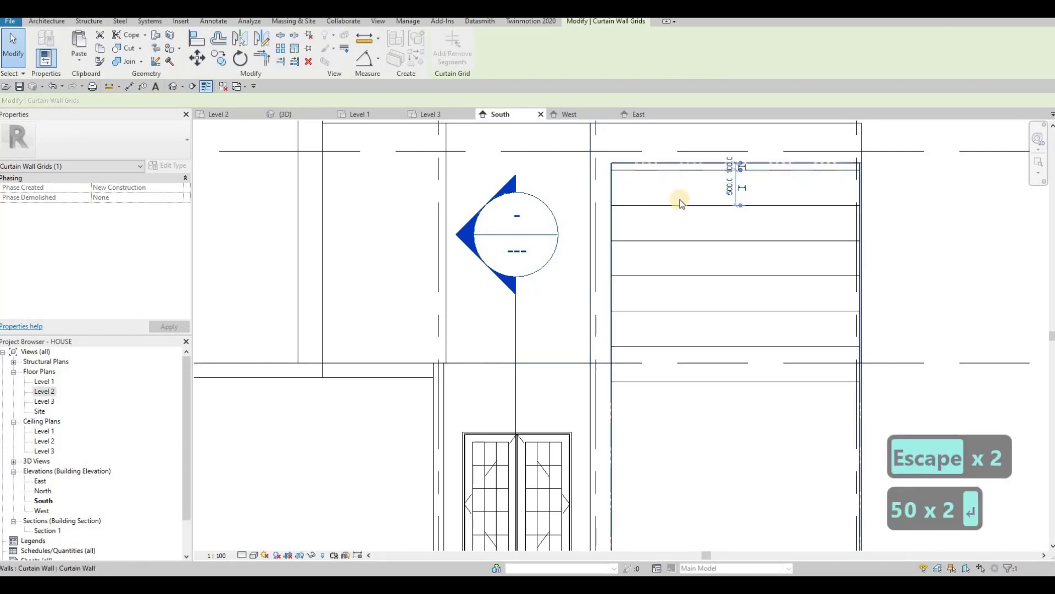
key("Escape")
key("Escape")
key("ctrl+z")
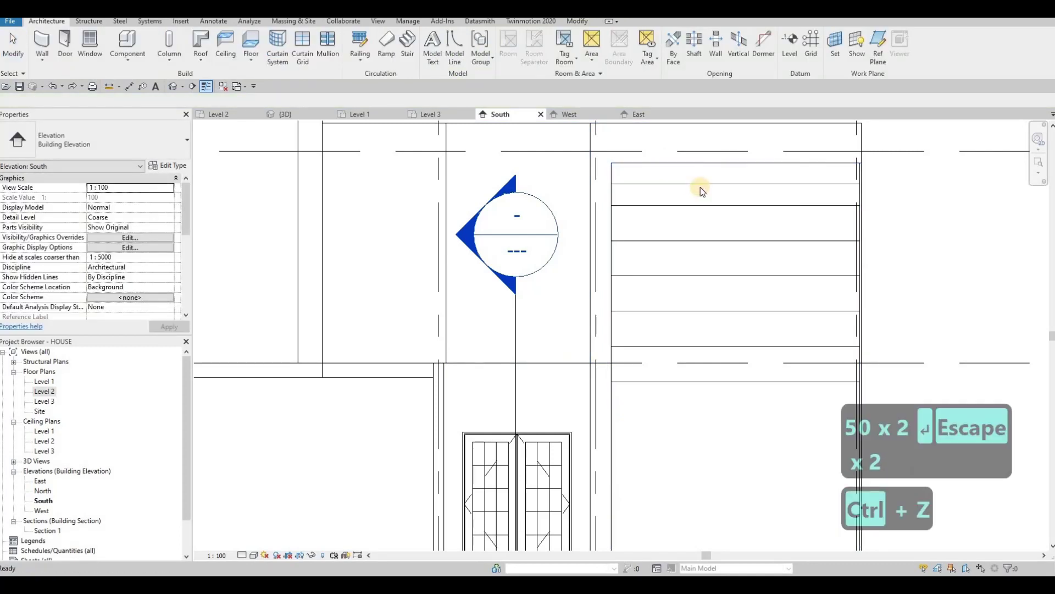
Step: Set the distance between the two topmost horizontal grid lines to 500 mm
key("Escape")
left_click(728, 198)
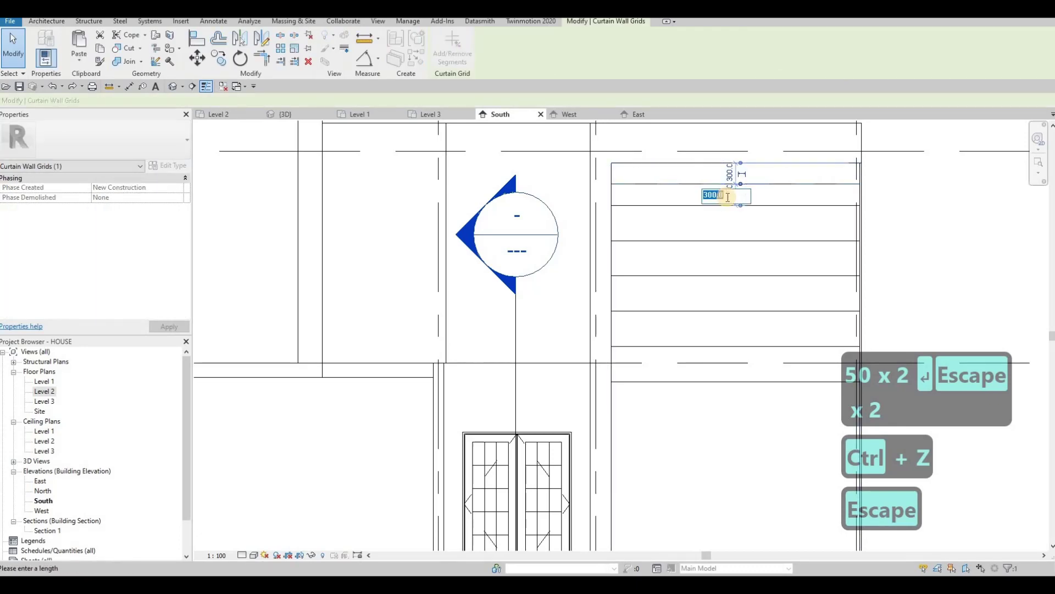
type("500")
key("Return")
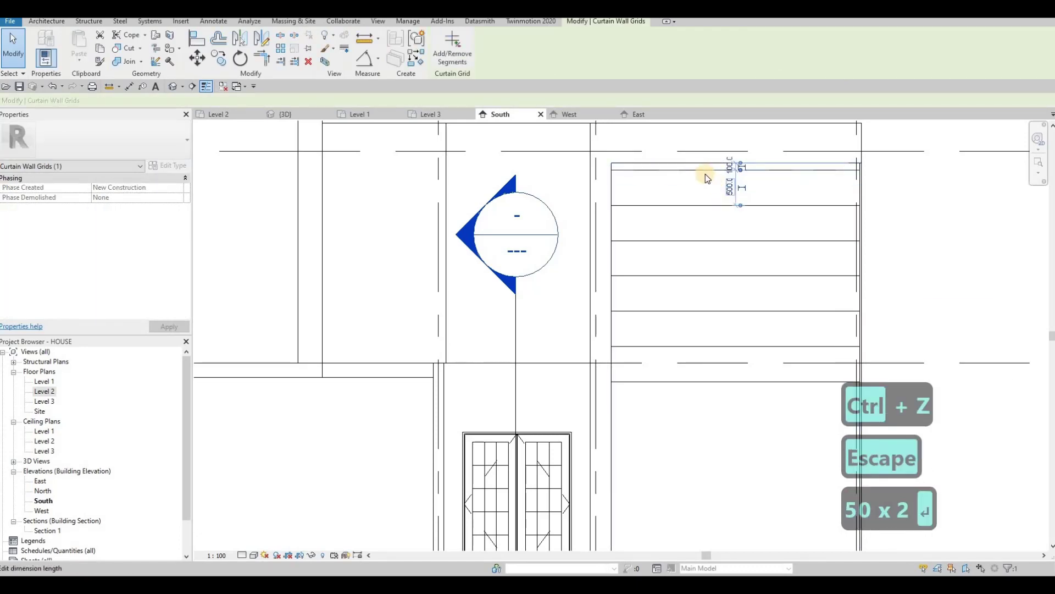
key("Escape")
key("Escape")
key("Escape")
Step: Select all seven horizontal curtain grid lines and nudge them down together to enlarge the narrow panel at the wall's top
left_click(701, 169)
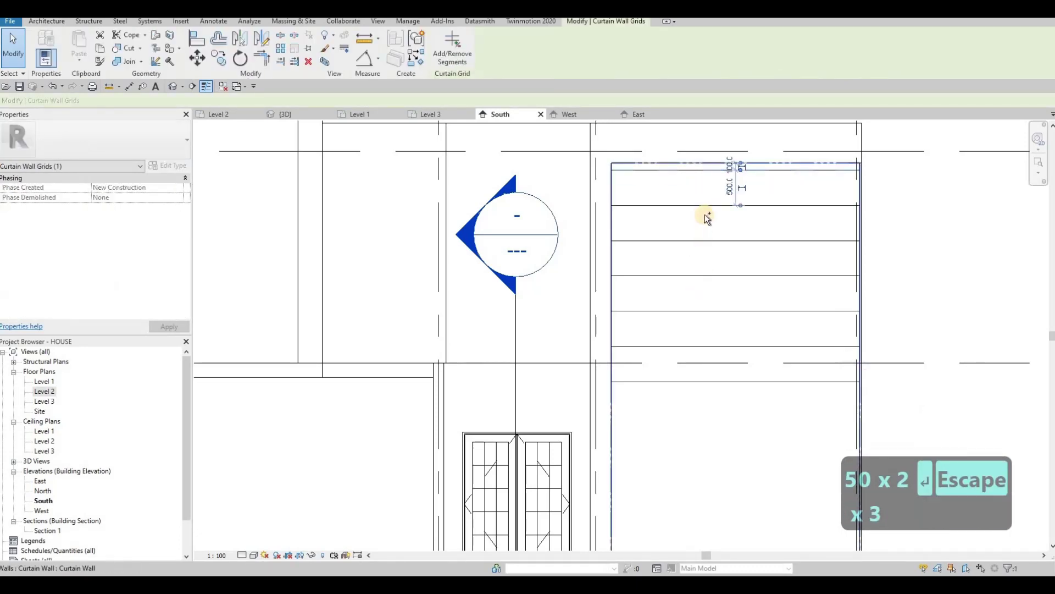
left_click(698, 237, "ctrl")
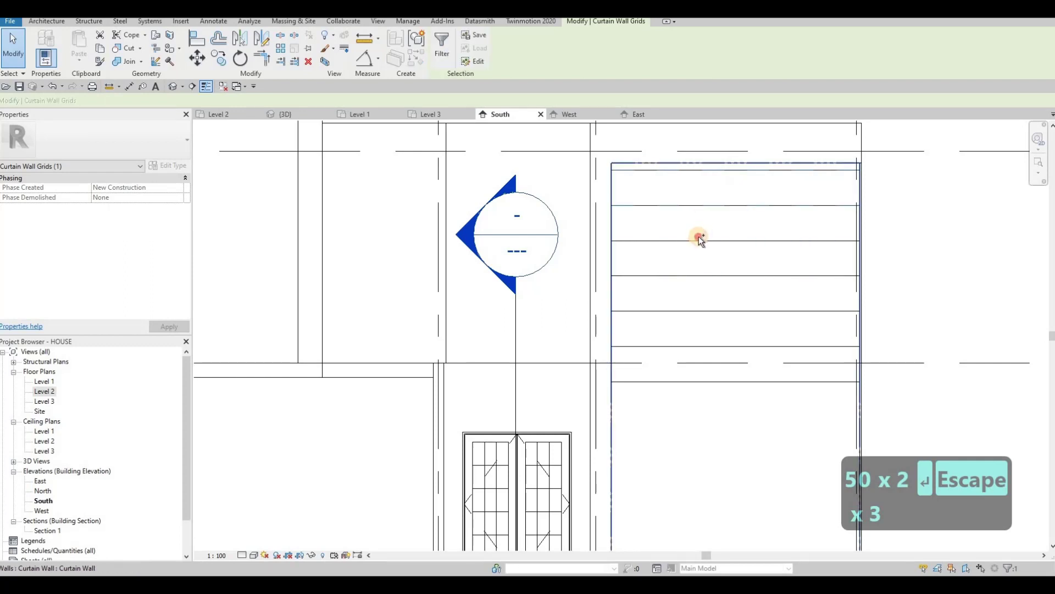
left_click(698, 273, "ctrl")
left_click(707, 312, "ctrl")
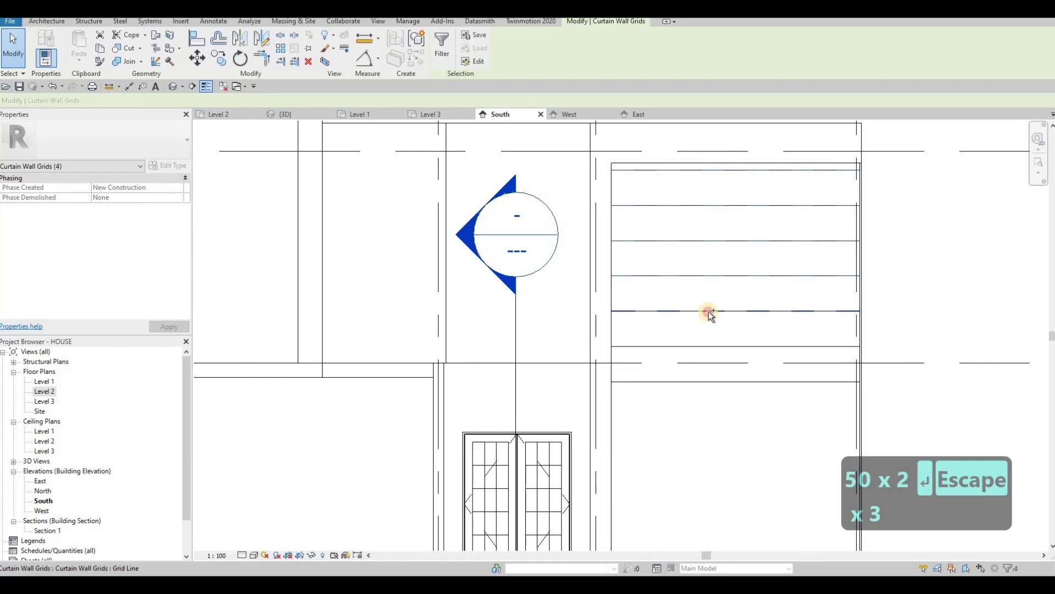
left_click(708, 347, "ctrl")
left_click(704, 381, "ctrl")
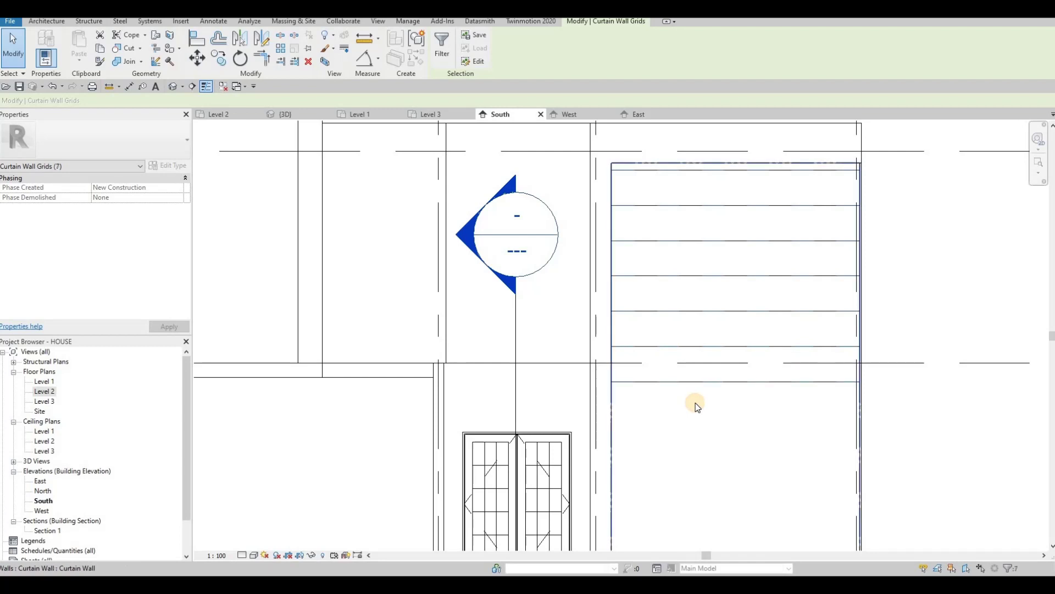
key("Down")
key("Down")
key("Down")
key("Down")
key("Down")
key("Down")
key("Down")
key("Down")
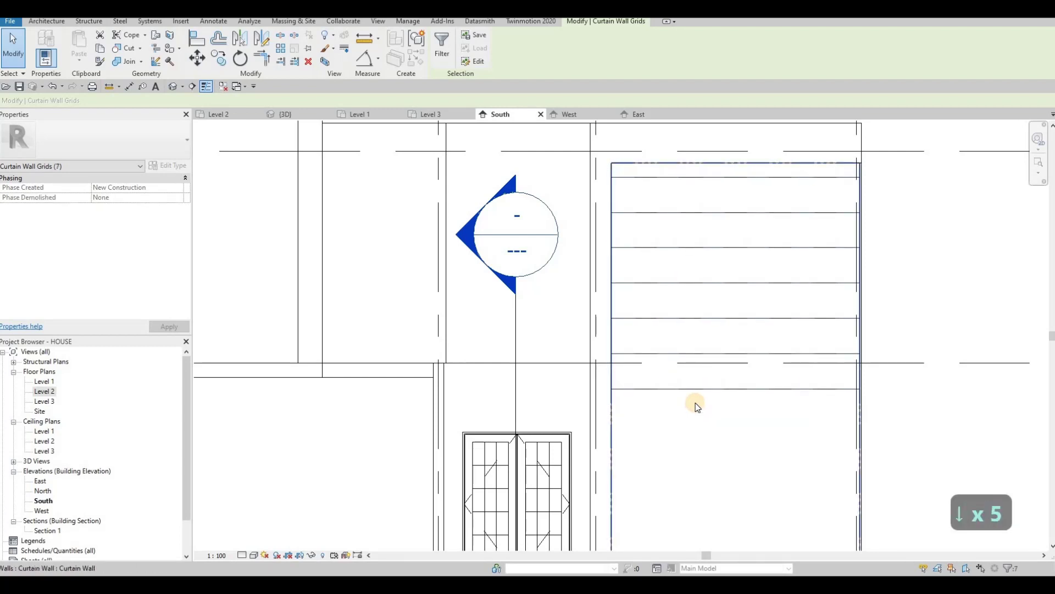
key("Down")
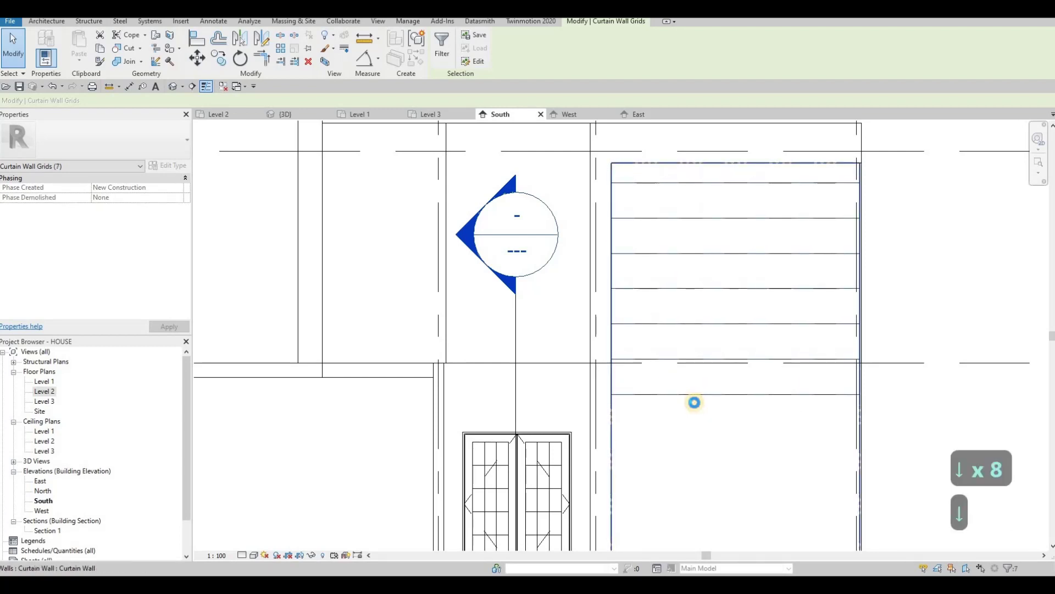
key("Down")
key("Up")
key("Up")
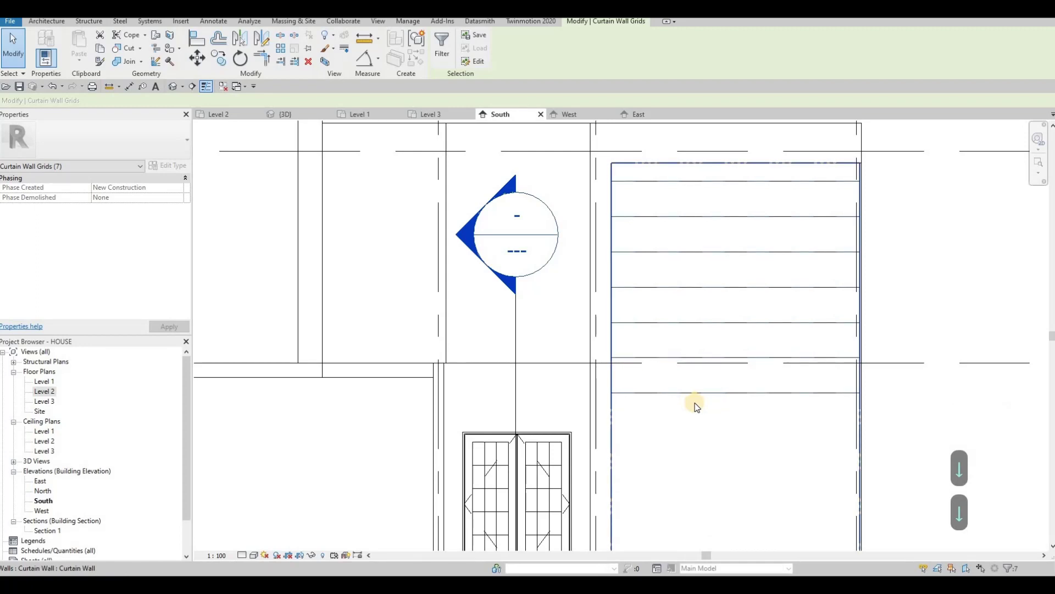
key("Up")
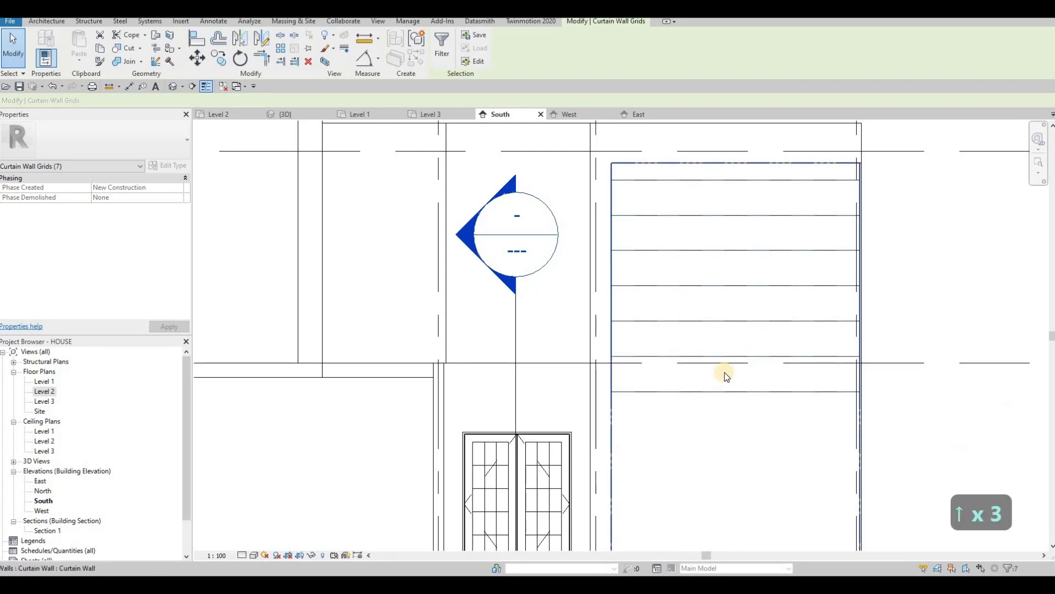
Step: Place two more horizontal curtain grid lines below the lowest one on the South curtain wall, each spaced 500 mm below the previous
key("Escape")
key("Escape")
key("Escape")
left_click(677, 392)
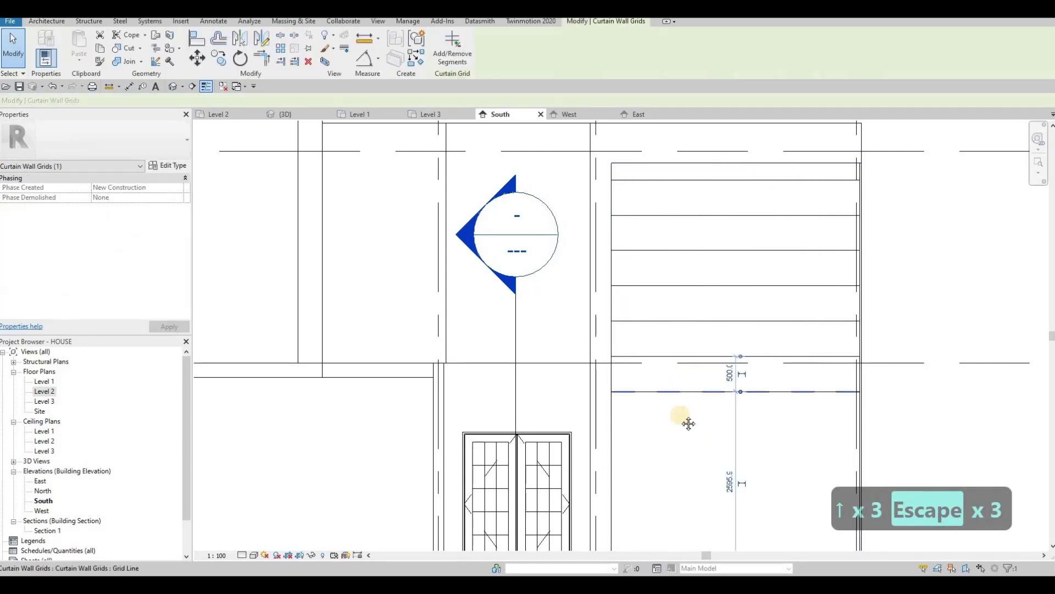
key("c")
key("s")
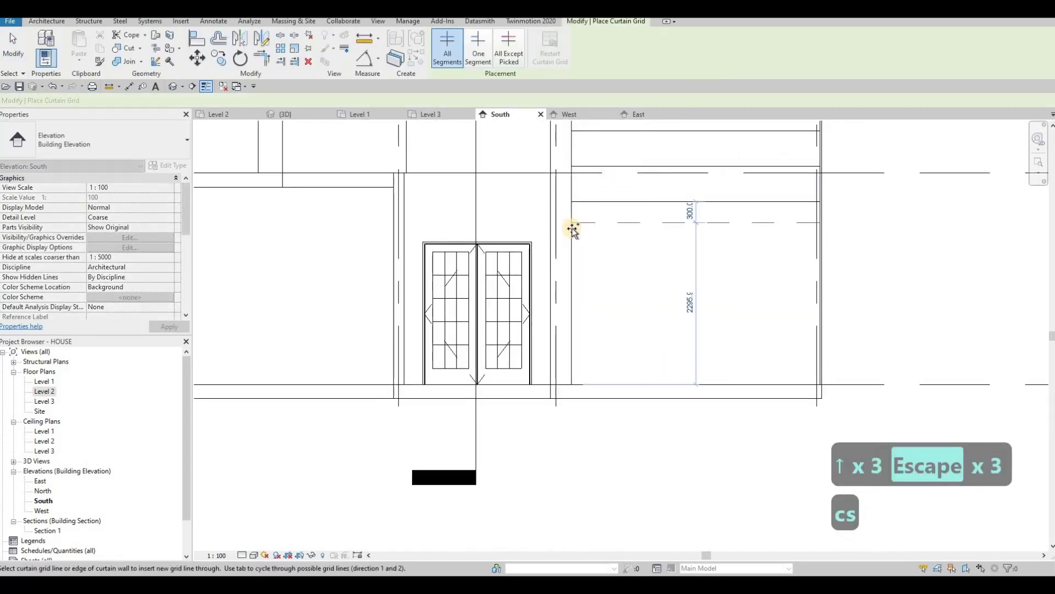
left_click(571, 237)
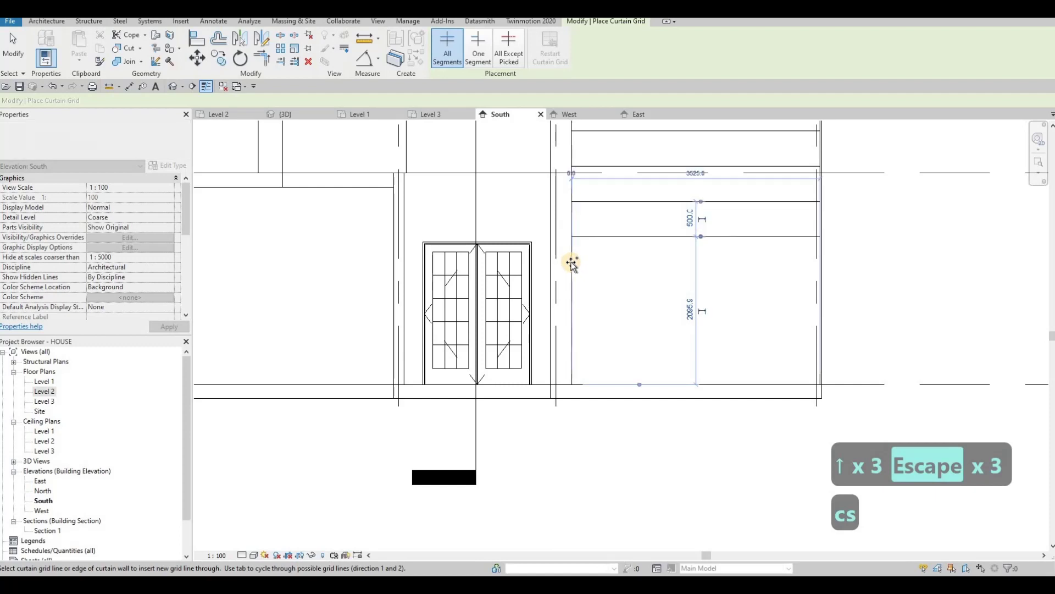
left_click(573, 272)
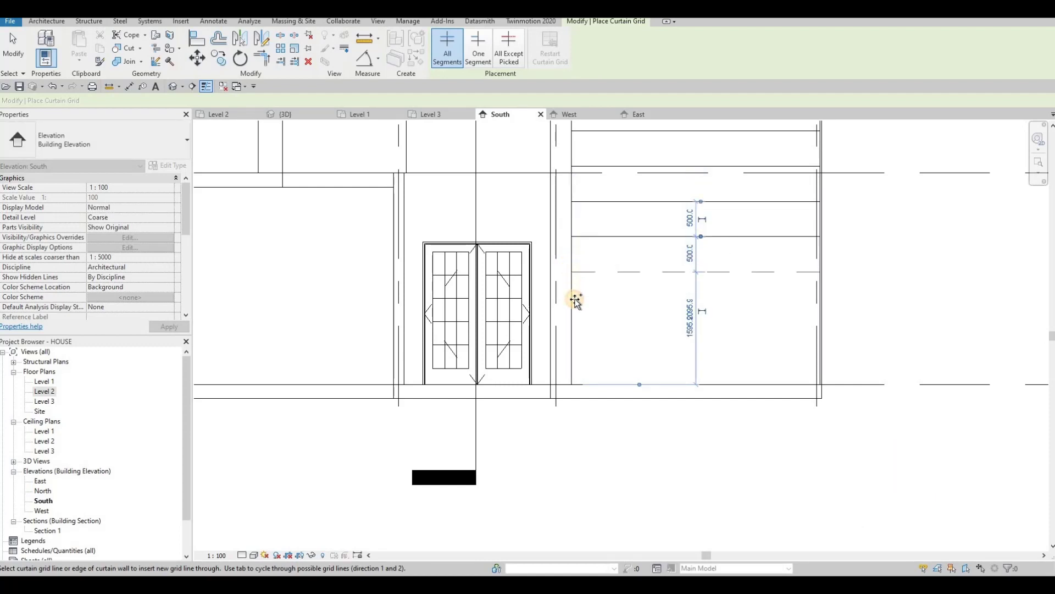
Step: Place three more horizontal grid lines down to Level 1, the first 400 mm below the last one and the third midway through the bottom panel
left_click(572, 299)
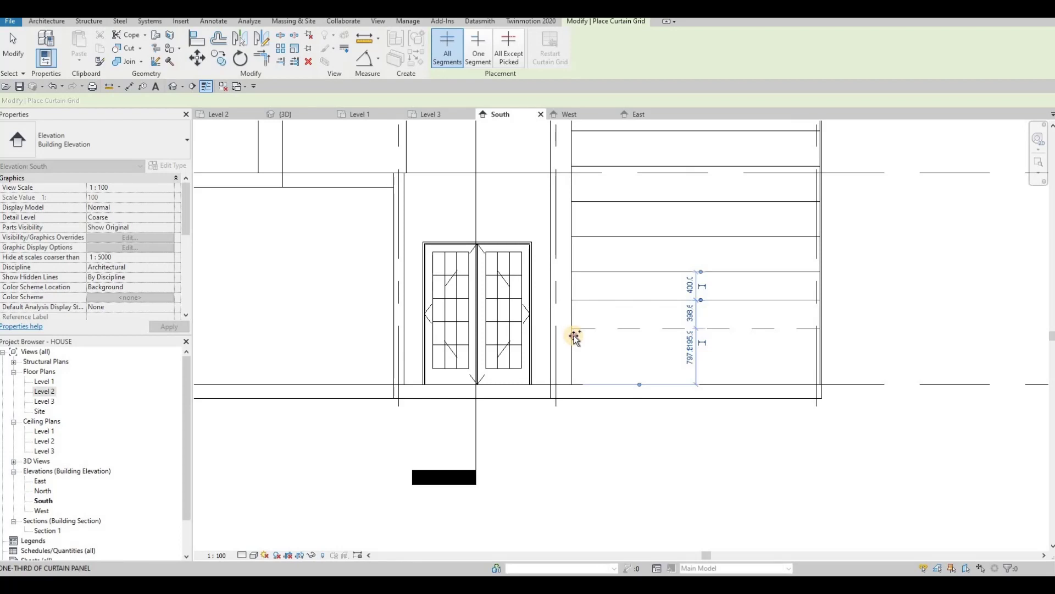
left_click(573, 348)
left_click(573, 363)
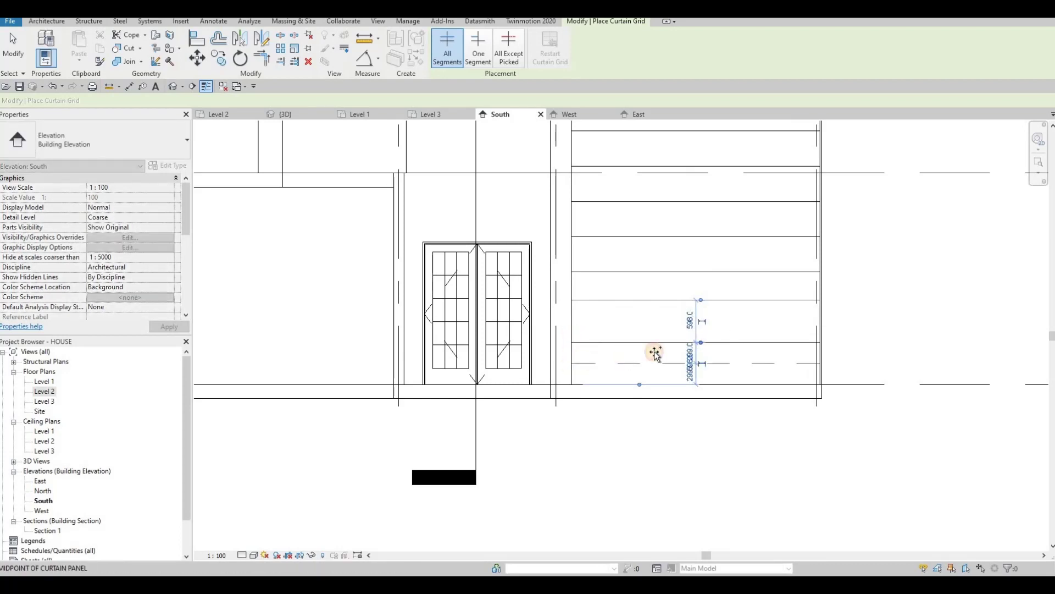
key("Escape")
key("Escape")
key("Escape")
Step: Set the distance between the third-lowest horizontal grid line and the line above it to 500 mm
left_click(684, 300)
left_click(689, 286)
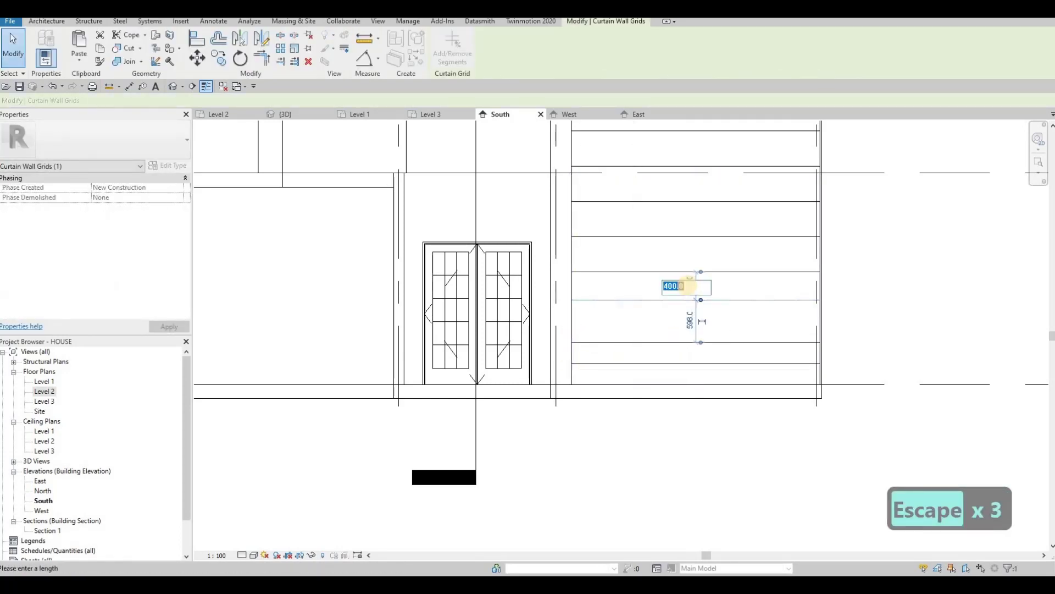
type("500")
key("Return")
key("Escape")
key("Escape")
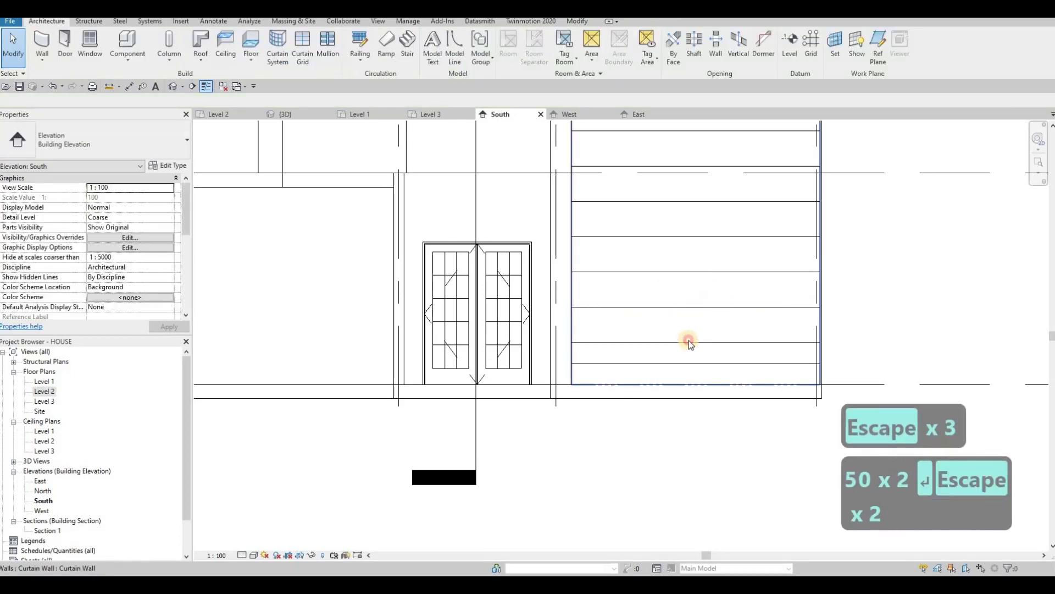
Step: Set the distance between the second-lowest horizontal grid line and the line above it to 500 mm
left_click(690, 324)
left_click(690, 323)
type("500")
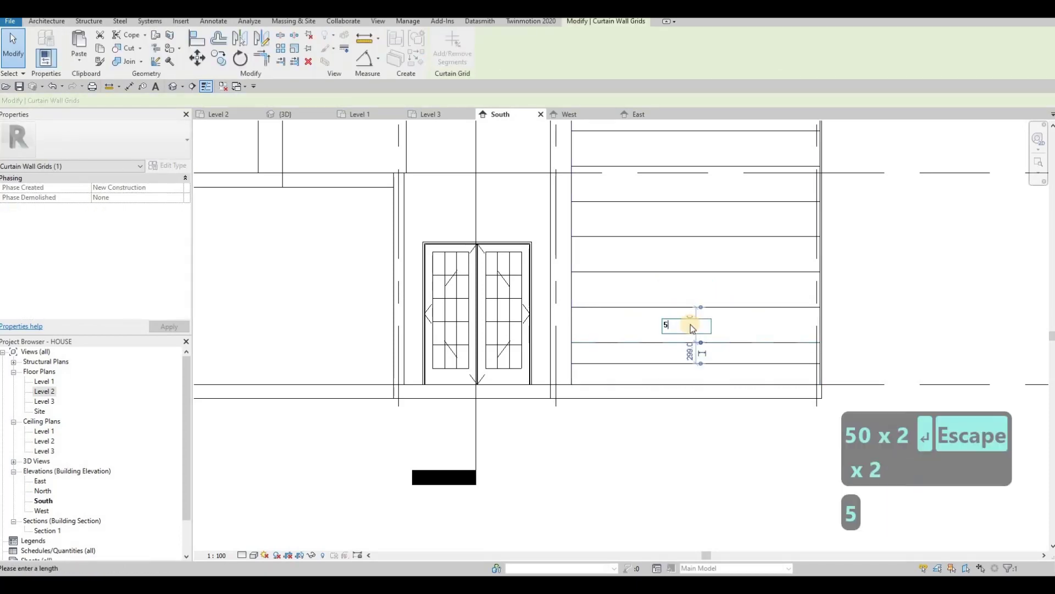
key("Return")
key("Escape")
key("Escape")
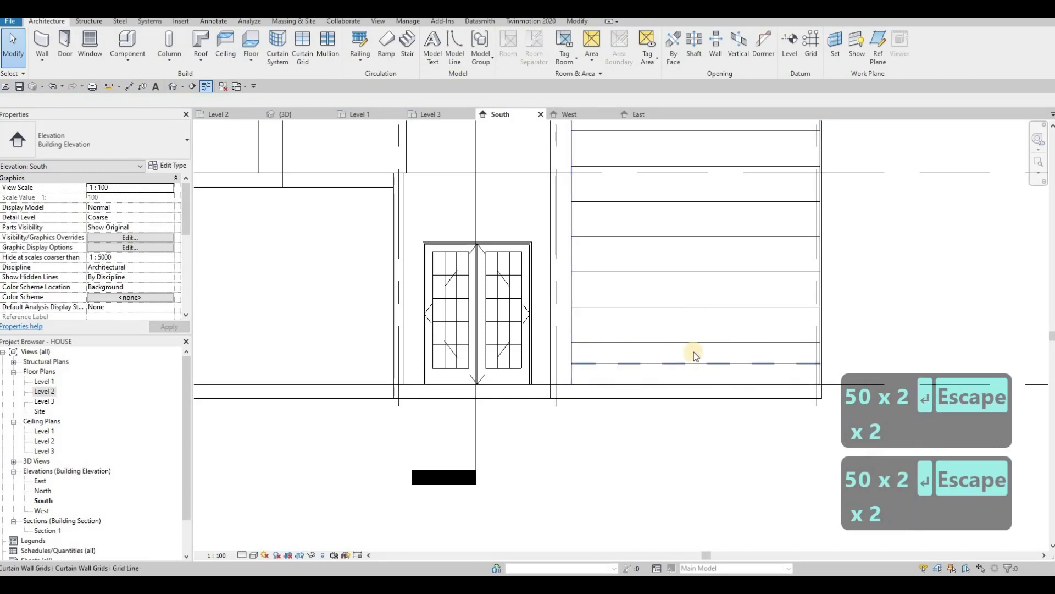
Step: Set the distance between the lowest horizontal grid line and the line above it to 500 mm
left_click(694, 363)
left_click(694, 352)
type("500")
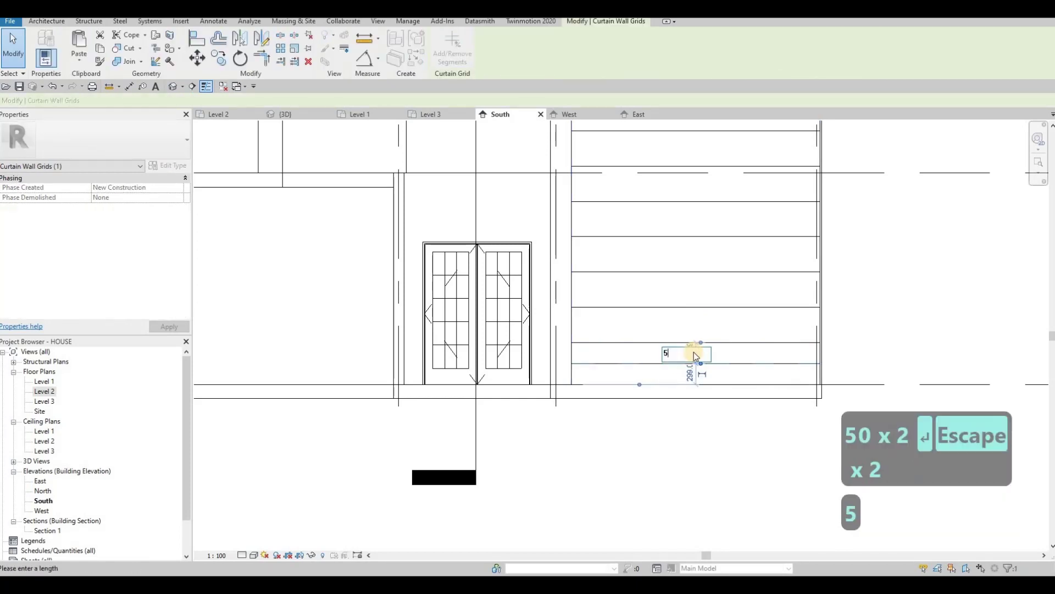
key("Return")
key("Escape")
key("Escape")
key("Escape")
Step: Select all twelve horizontal grid lines of the South curtain wall and nudge them up together by one increment
scroll(709, 353, "down", 1)
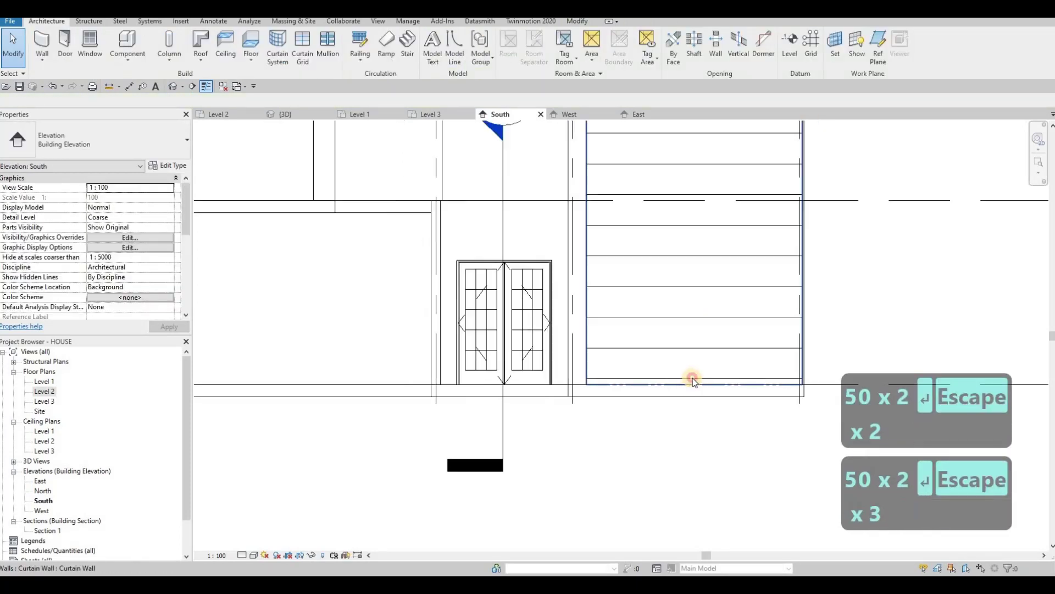
left_click(712, 349, "ctrl")
left_click(721, 317, "ctrl")
left_click(718, 285, "ctrl")
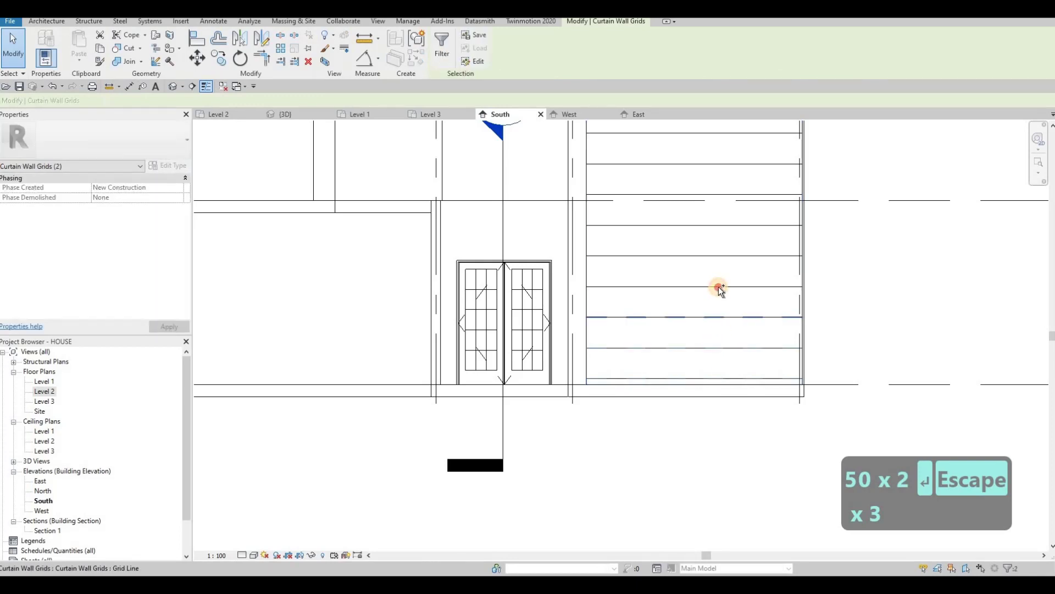
left_click(723, 256, "ctrl")
left_click(721, 225, "ctrl")
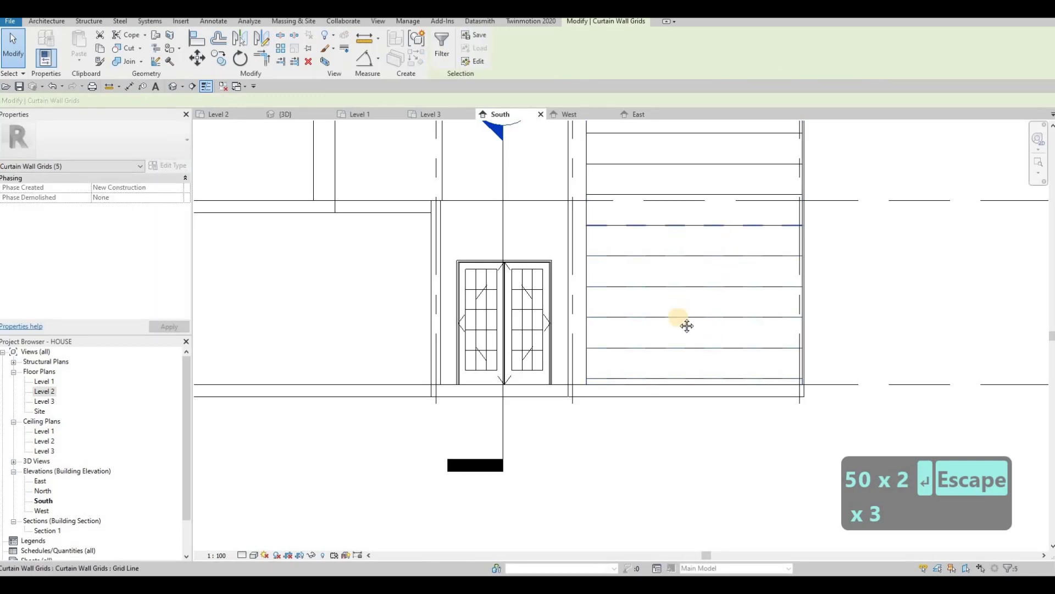
scroll(693, 336, "down", 2)
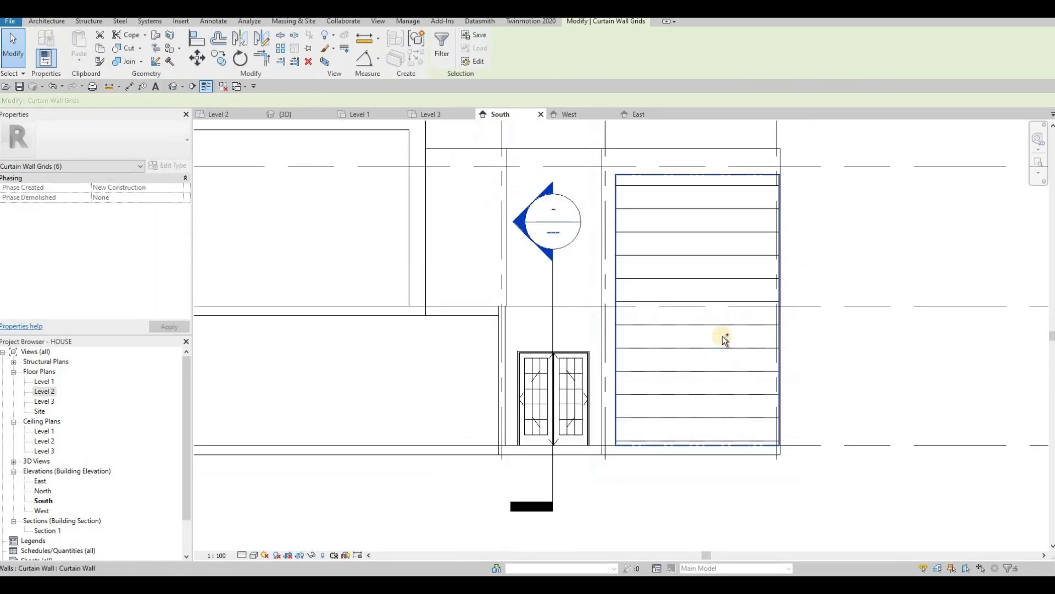
left_click(720, 279, "ctrl")
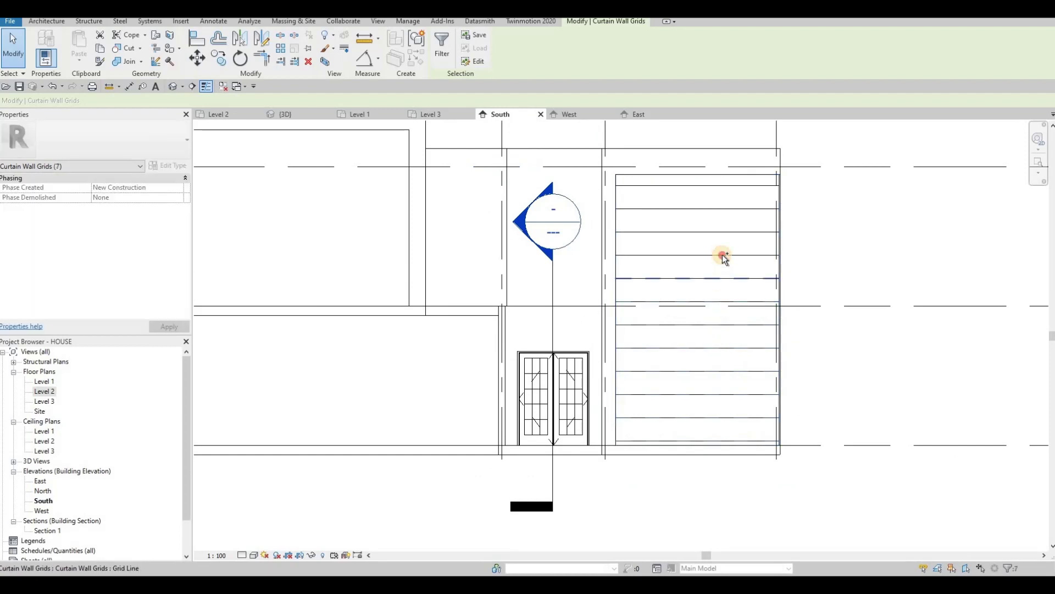
left_click(723, 255, "ctrl")
left_click(721, 232, "ctrl")
left_click(726, 209, "ctrl")
left_click(725, 187, "ctrl")
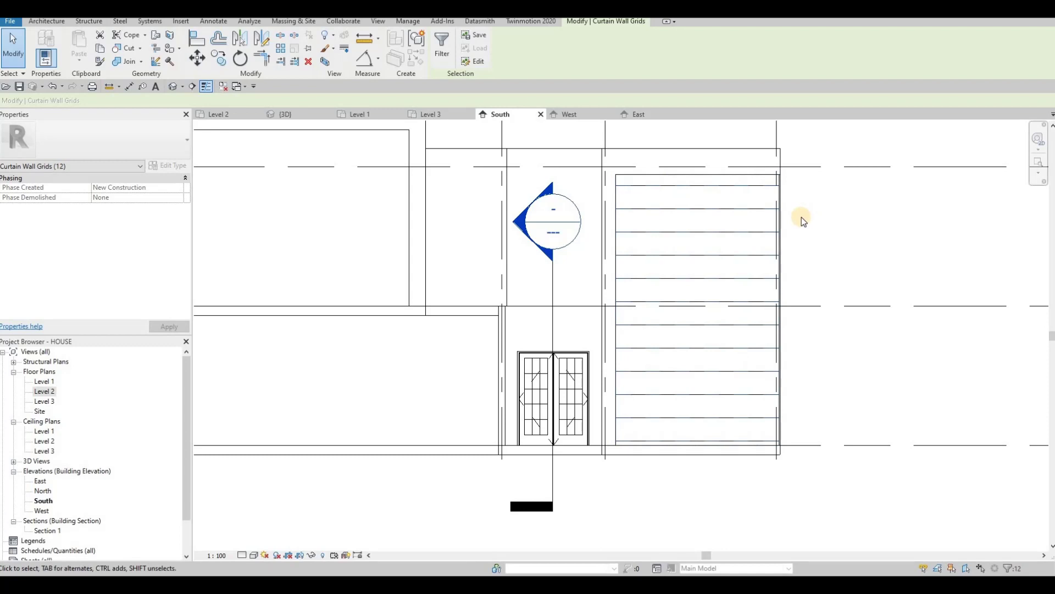
key("Up")
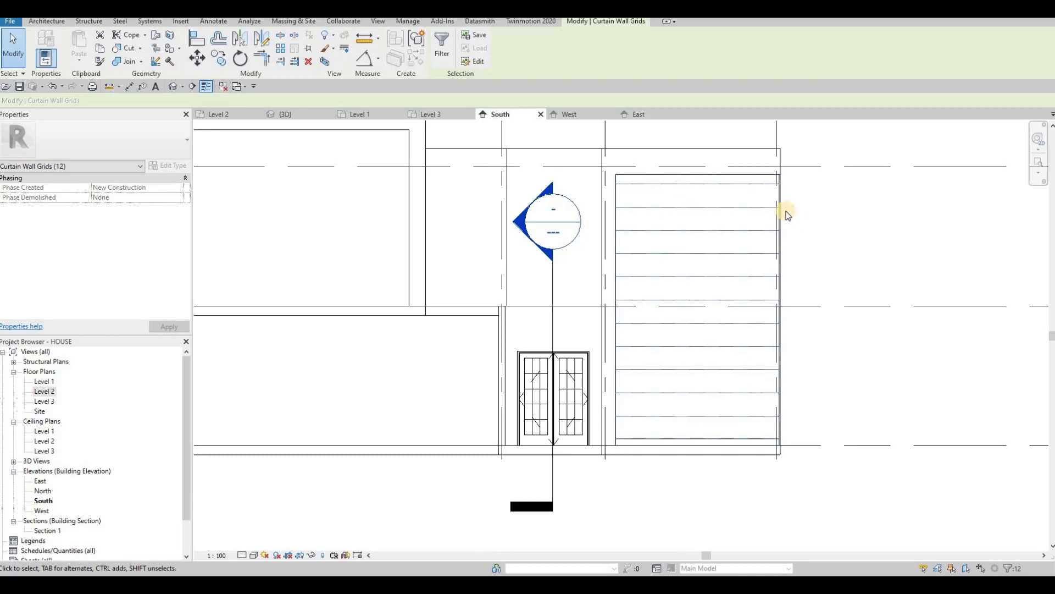
key("Escape")
key("Escape")
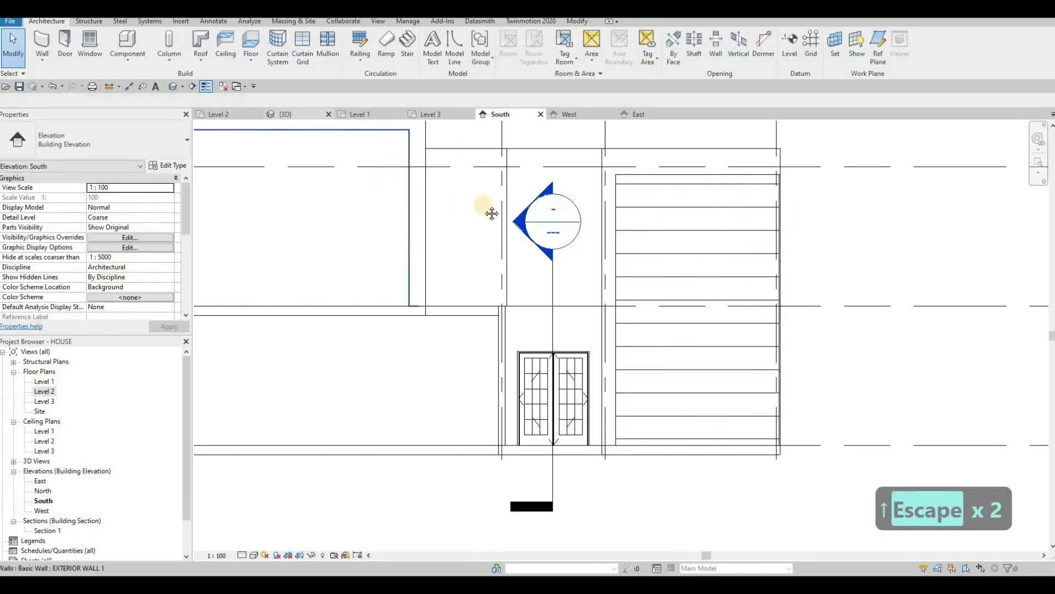
Step: Examine the complete South elevation and the undivided curtain walls between grids B and D in the East elevation
scroll(333, 161, "down", 2)
middle_click_drag(333, 161, 459, 193)
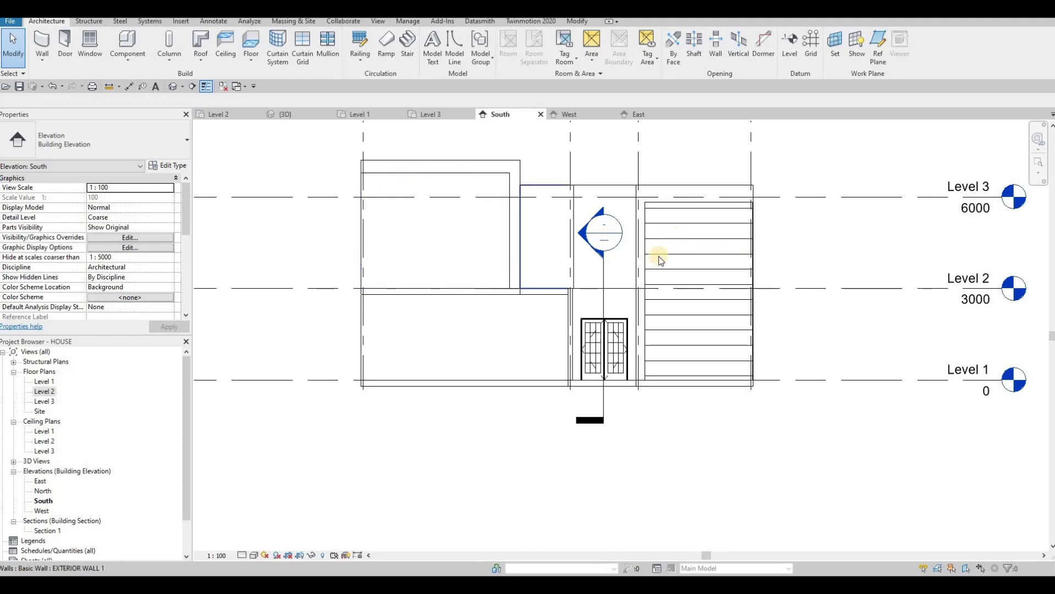
middle_click_drag(669, 249, 665, 224)
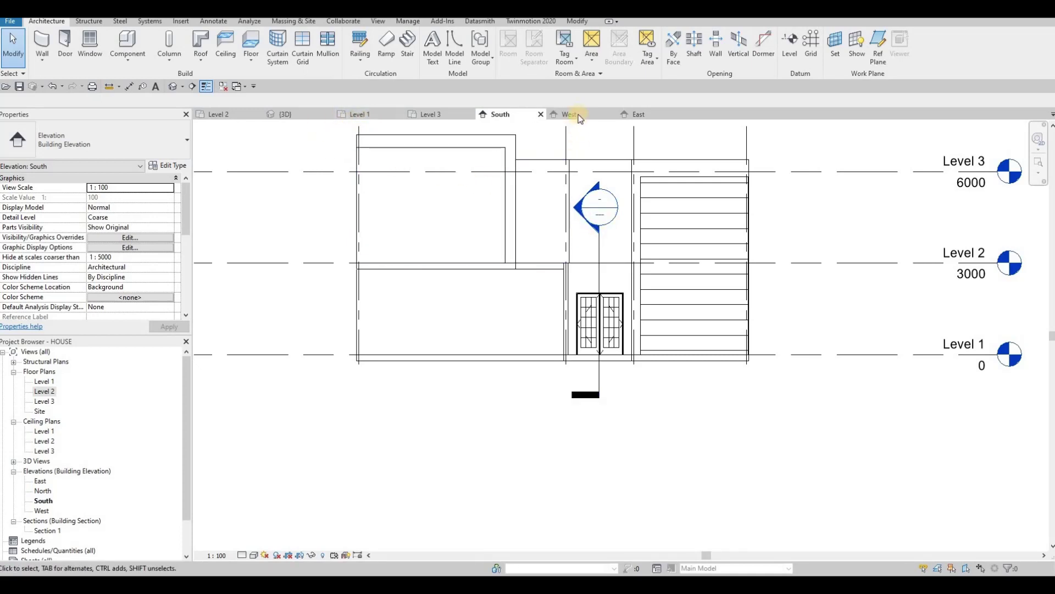
left_click(639, 114)
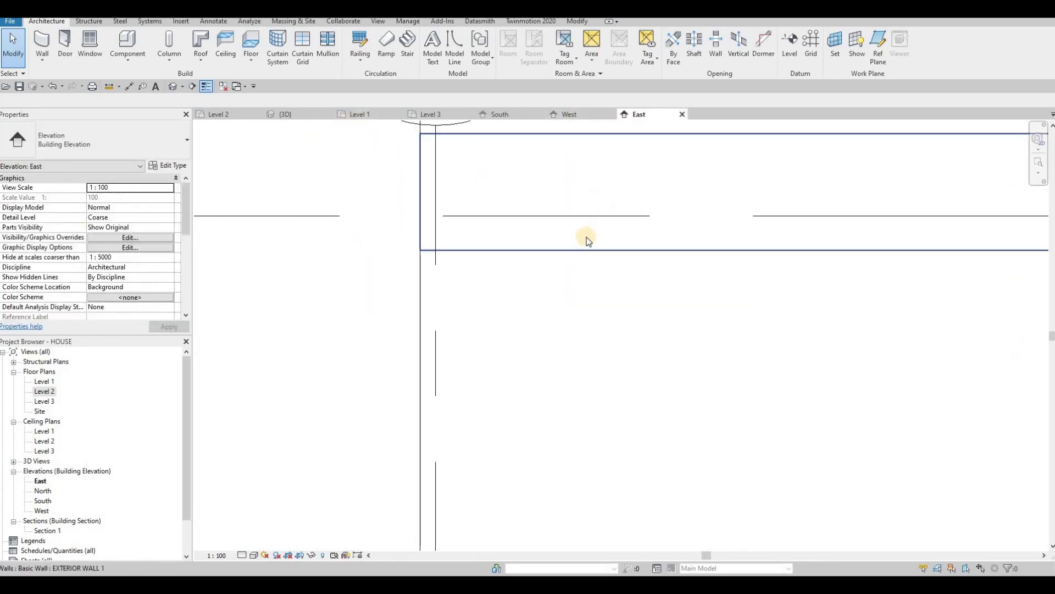
scroll(586, 237, "down", 5)
key("Escape")
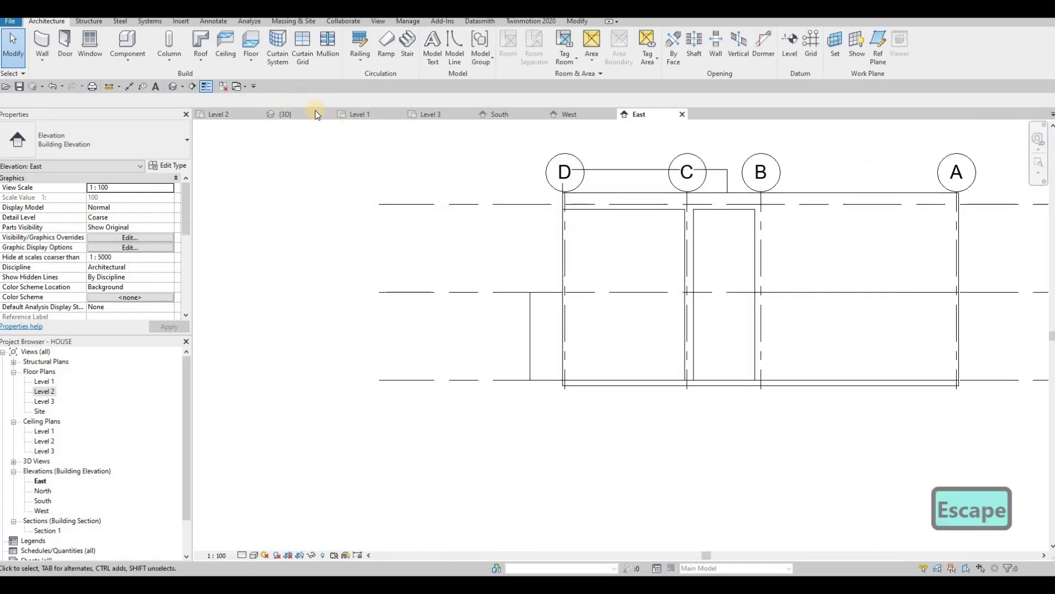
Step: In the 3D view, place two horizontal curtain grid lines near the top of the east curtain wall at the house's corner
left_click(293, 114)
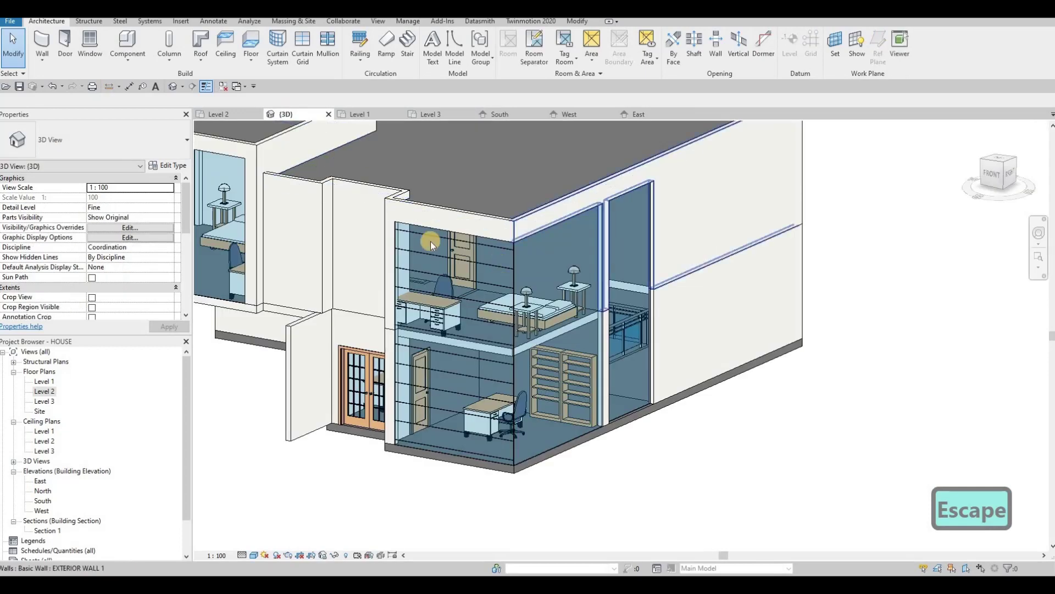
left_click(302, 46)
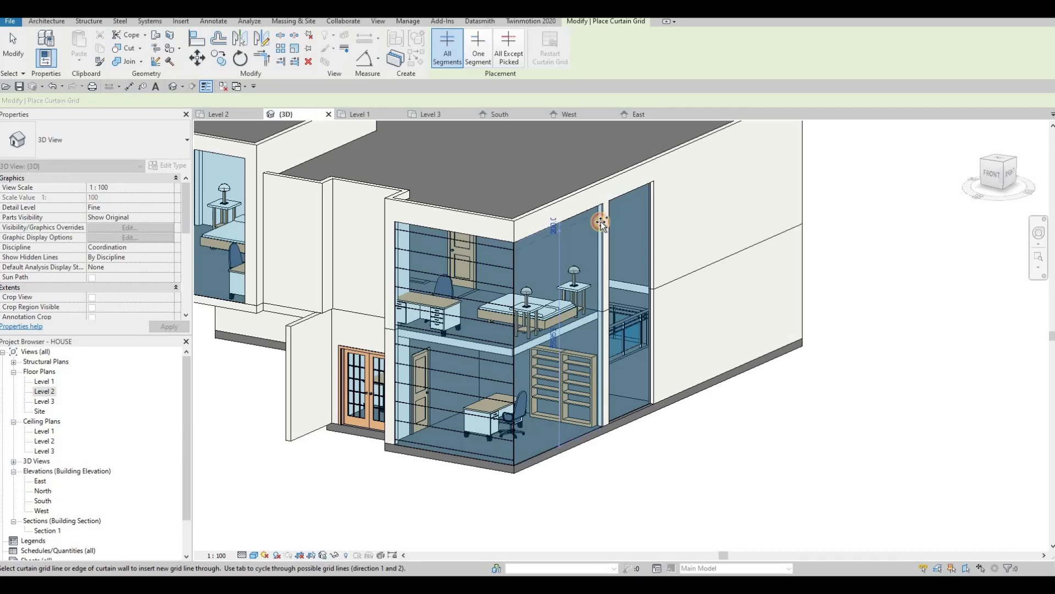
key("Escape")
key("Escape")
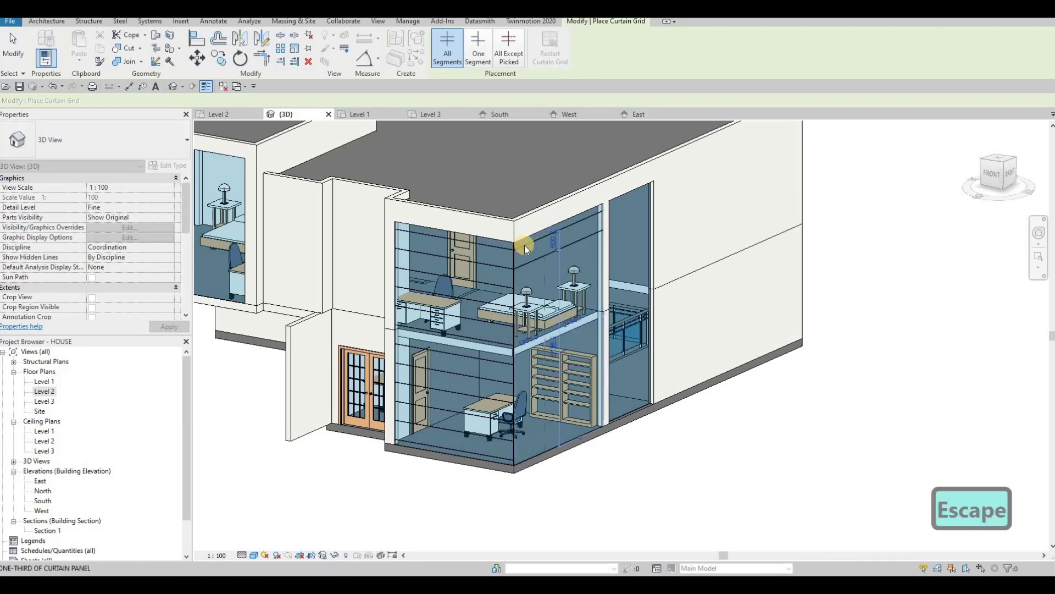
Step: Align the east curtain wall's two top grid lines with the matching top grid lines of the South curtain wall
scroll(476, 261, "up", 5)
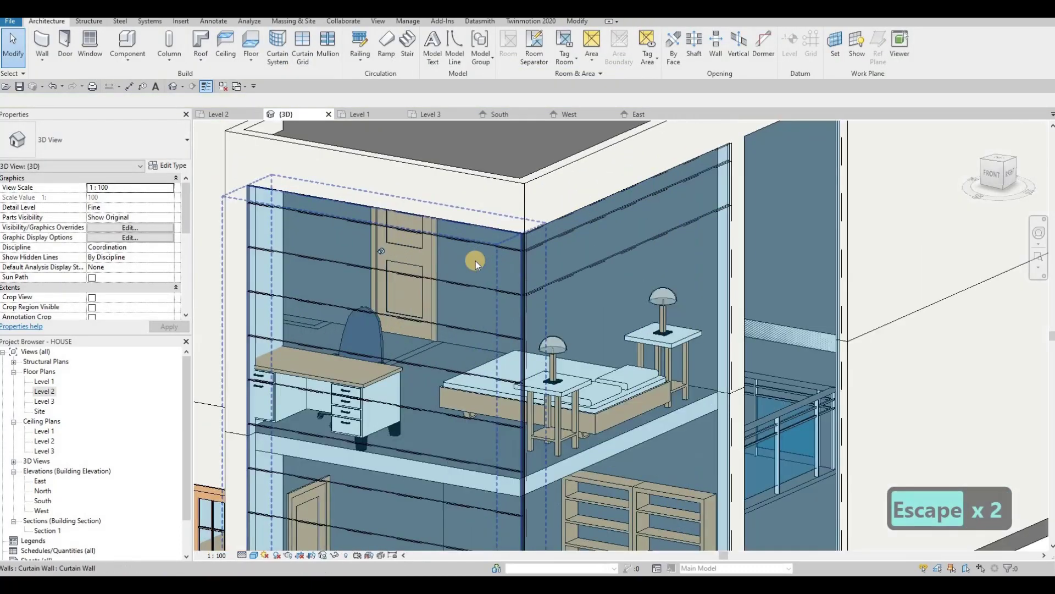
key("a")
key("l")
left_click(482, 242)
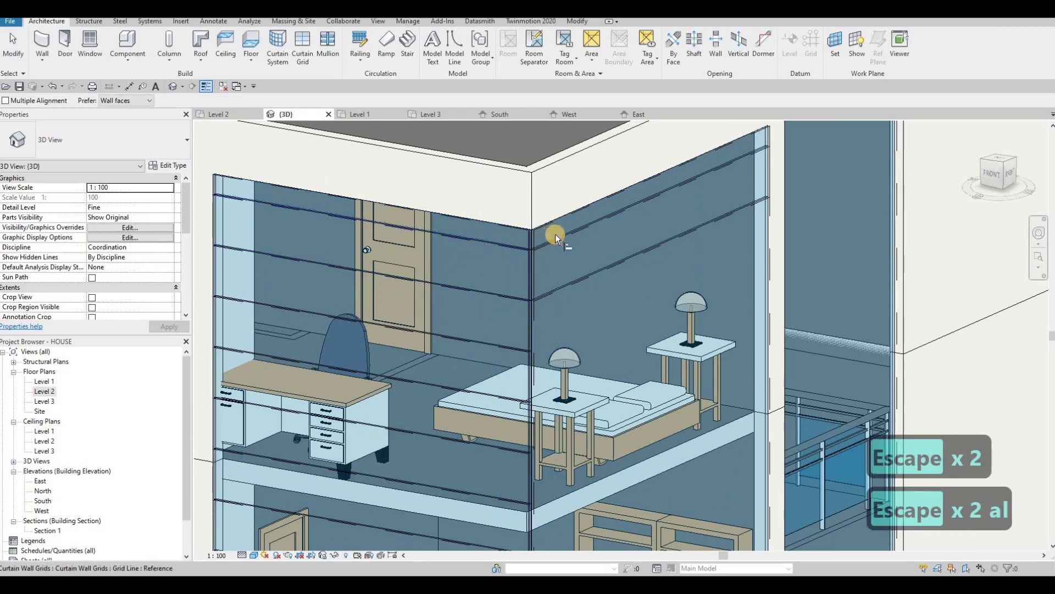
key("Escape")
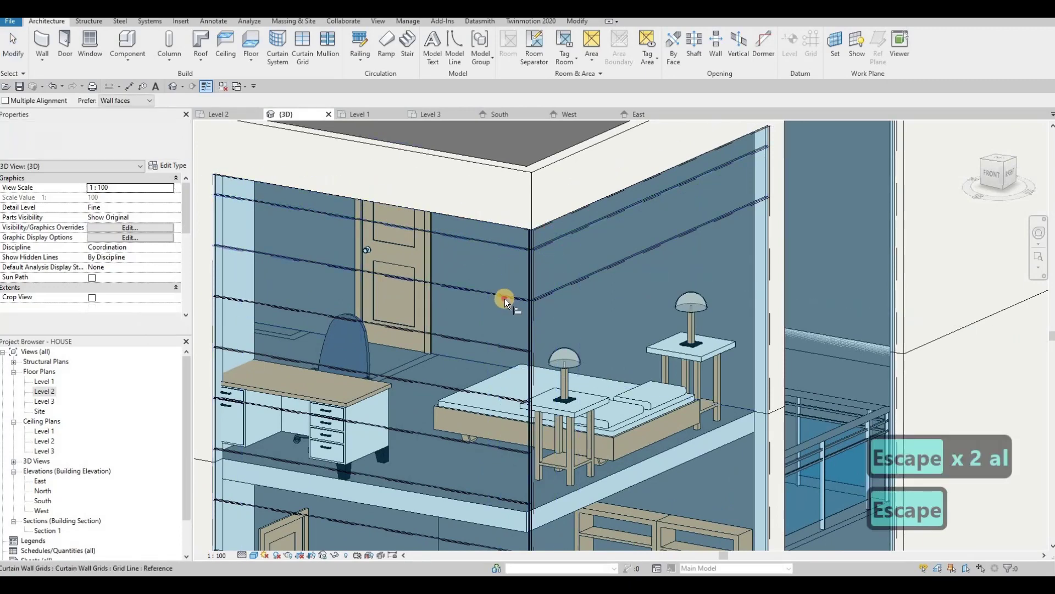
key("Escape")
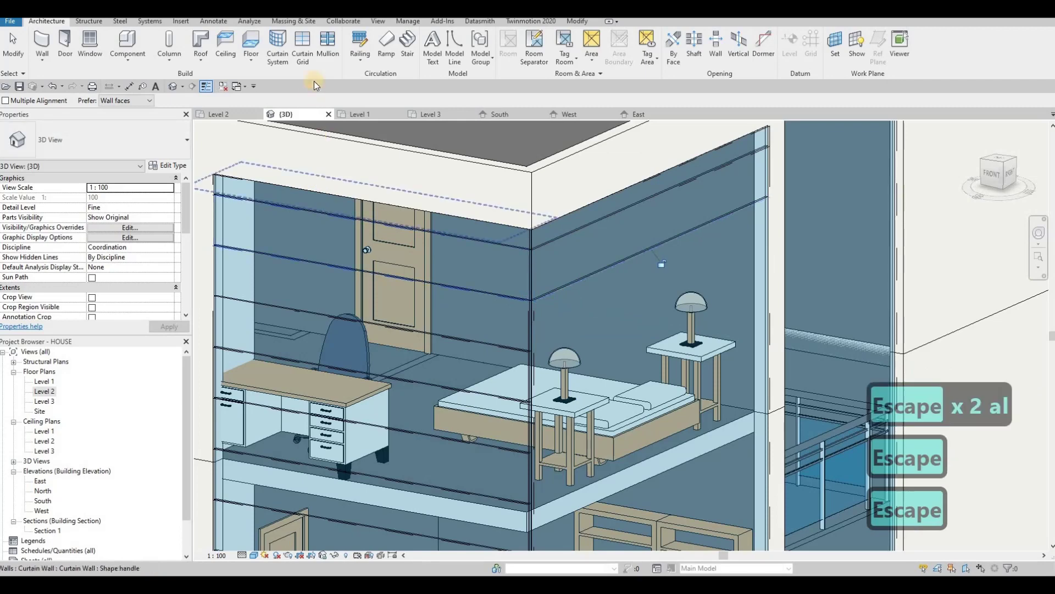
key("Escape")
Step: Place the remaining horizontal curtain grid lines down the corner's east curtain wall to its base, spaced 500 mm apart
left_click(303, 49)
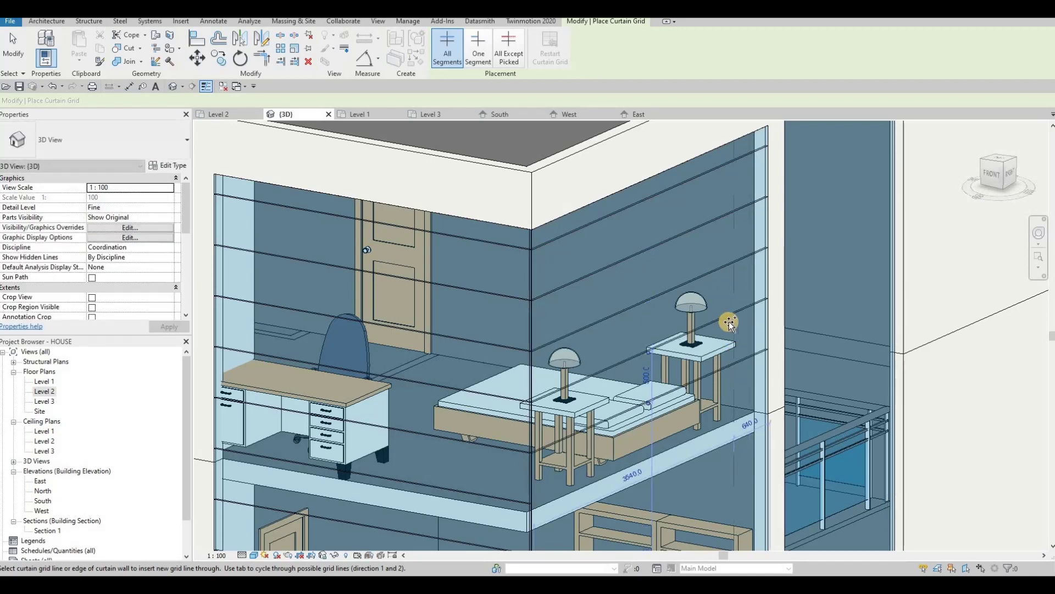
middle_click_drag(758, 412, 738, 300)
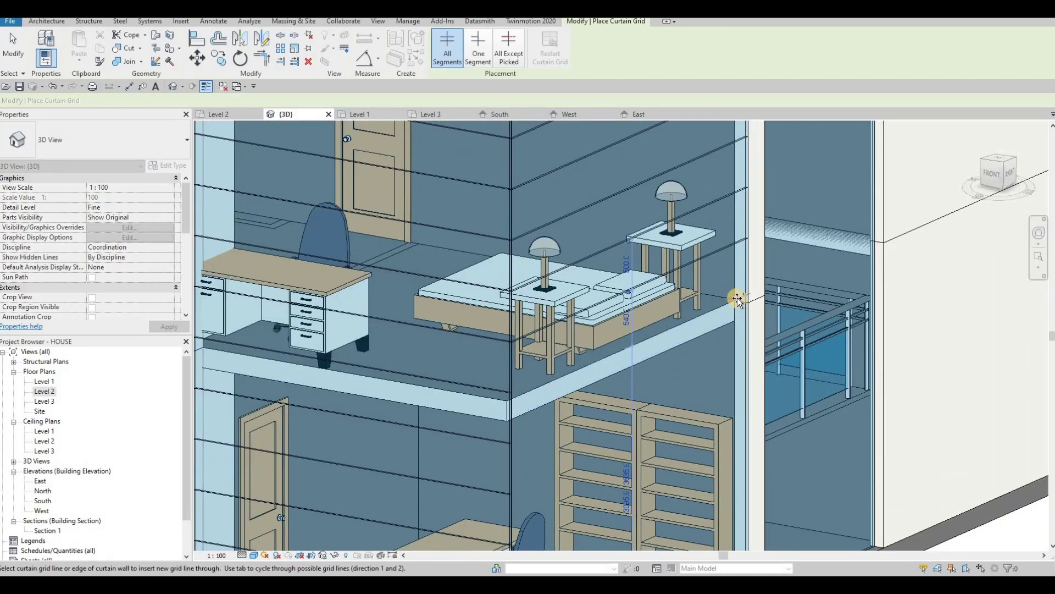
scroll(737, 297, "up", 2)
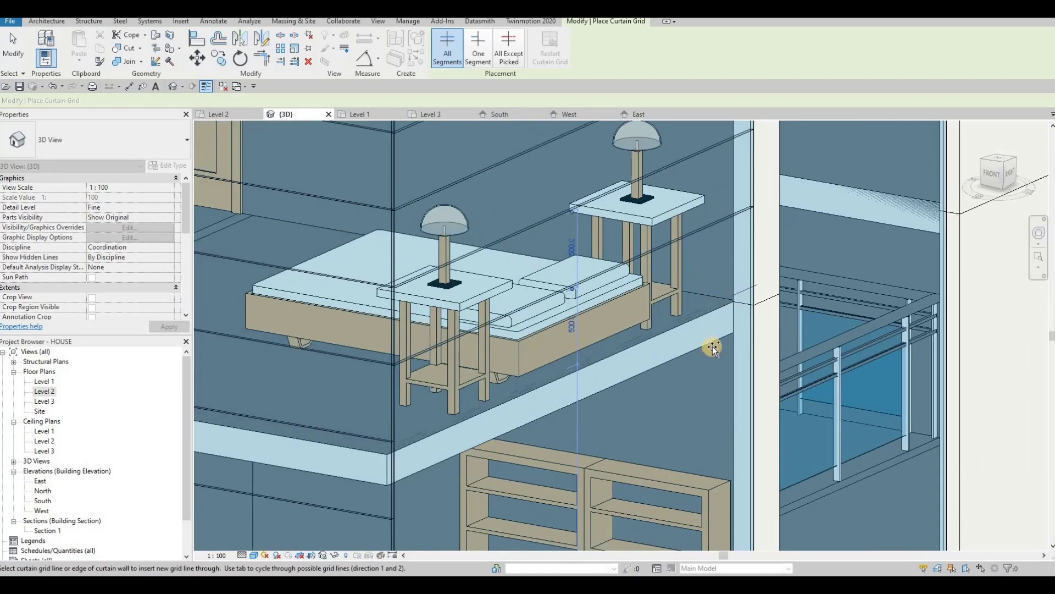
scroll(733, 322, "down", 3)
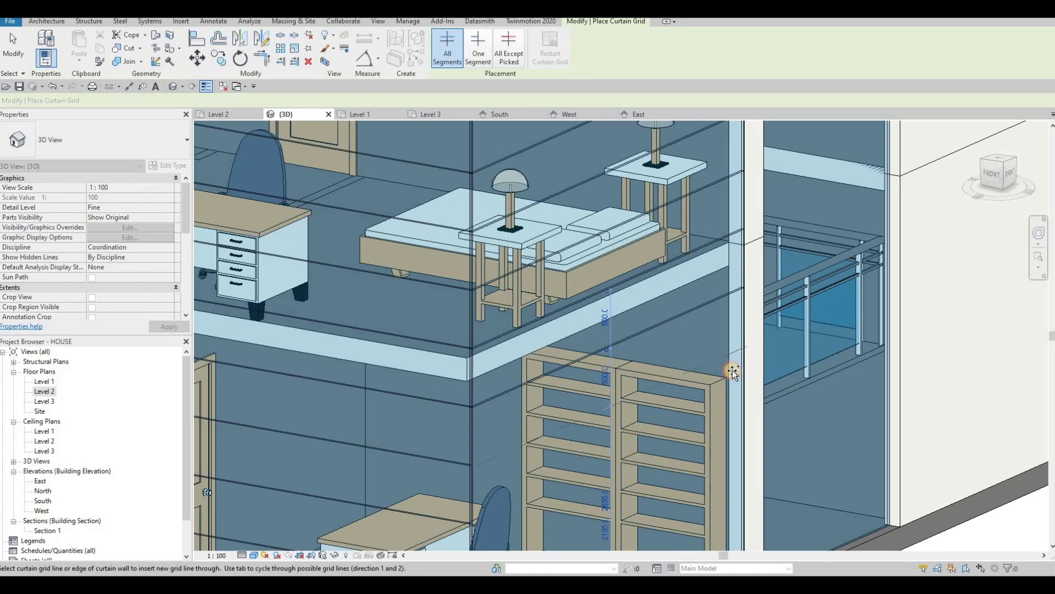
middle_click_drag(733, 372, 792, 225)
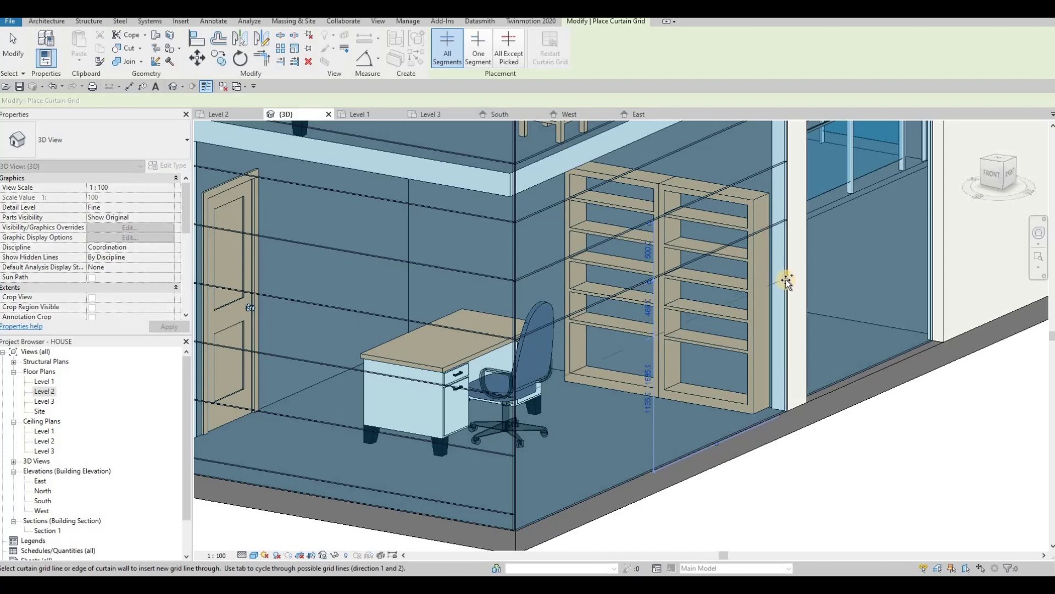
scroll(787, 279, "up", 2)
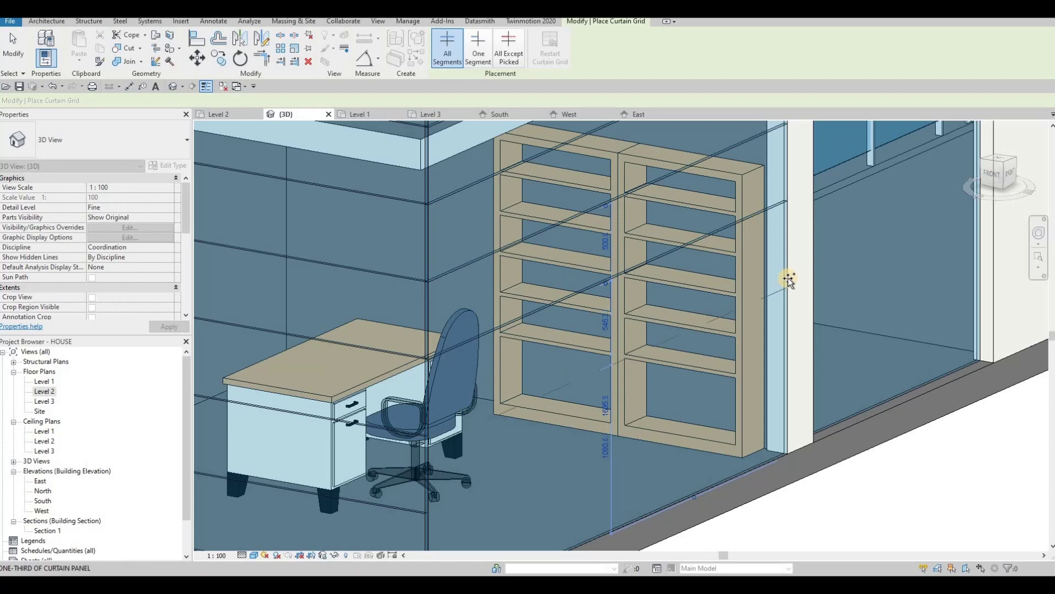
left_click(788, 282)
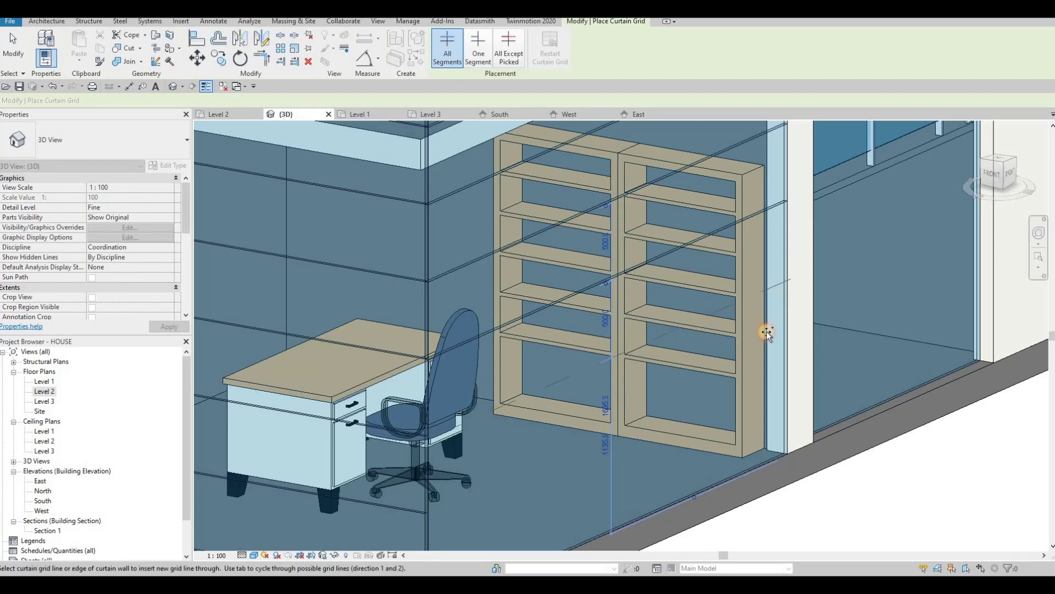
middle_click_drag(782, 378, 813, 297)
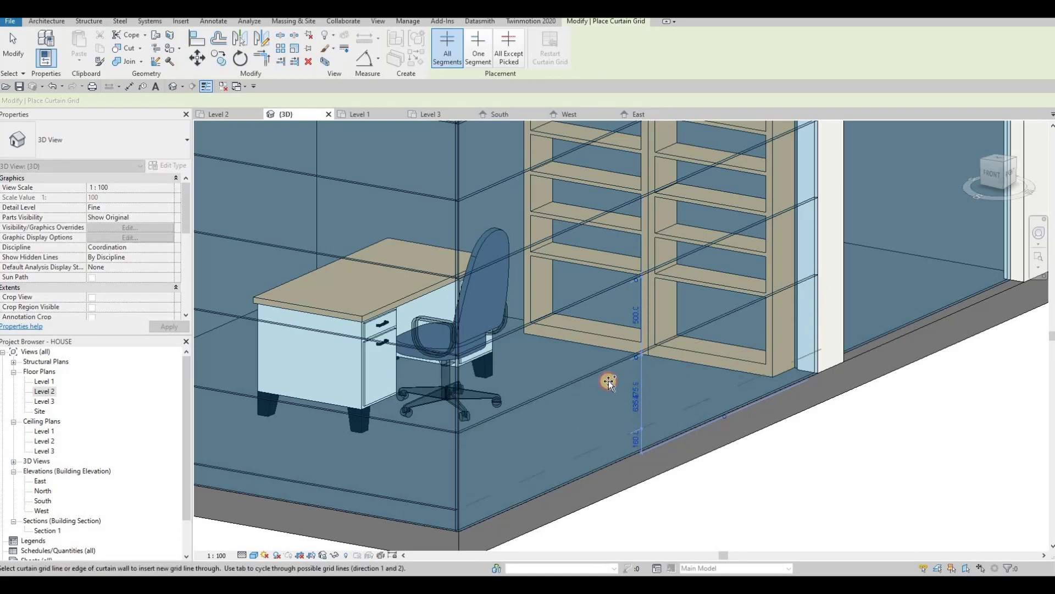
Step: Set the east curtain wall's lowest horizontal grid line to 500 mm below the grid line above it
key("Escape")
key("Escape")
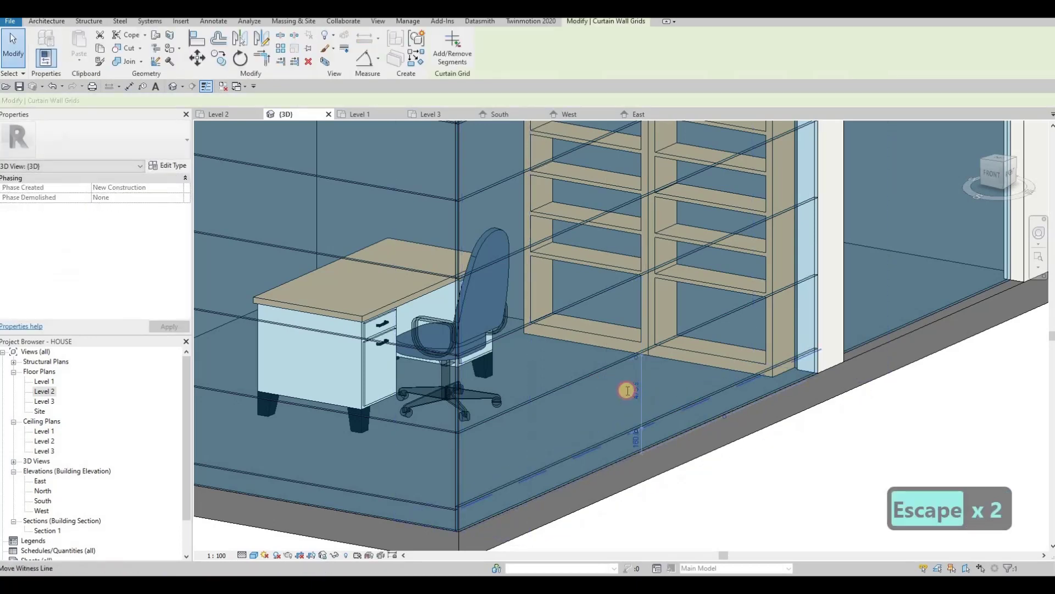
left_click(628, 390)
type("500")
key("Return")
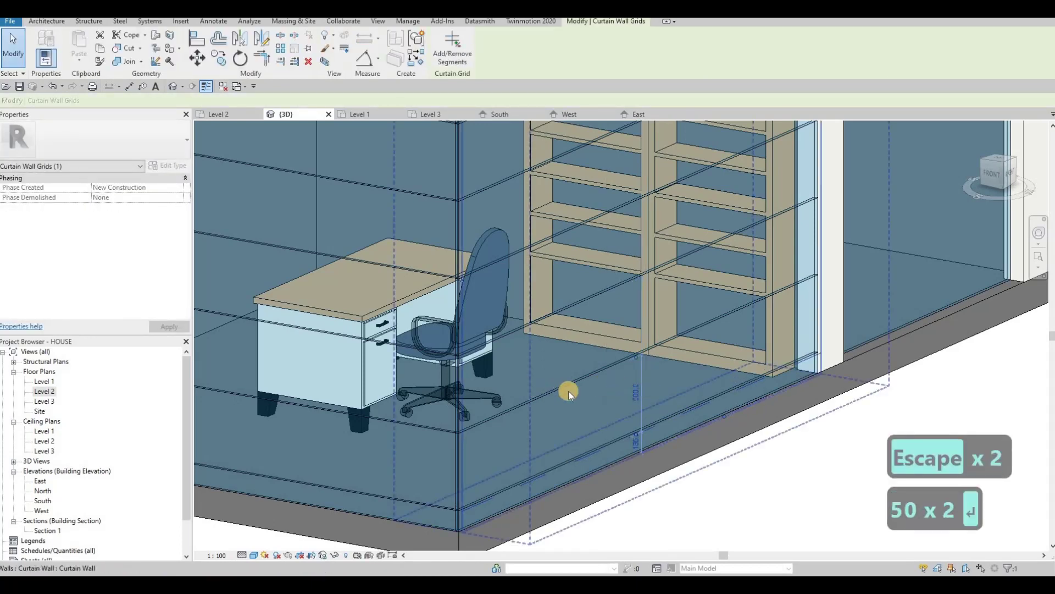
key("Escape")
key("Escape")
scroll(549, 374, "down", 6)
key("Escape")
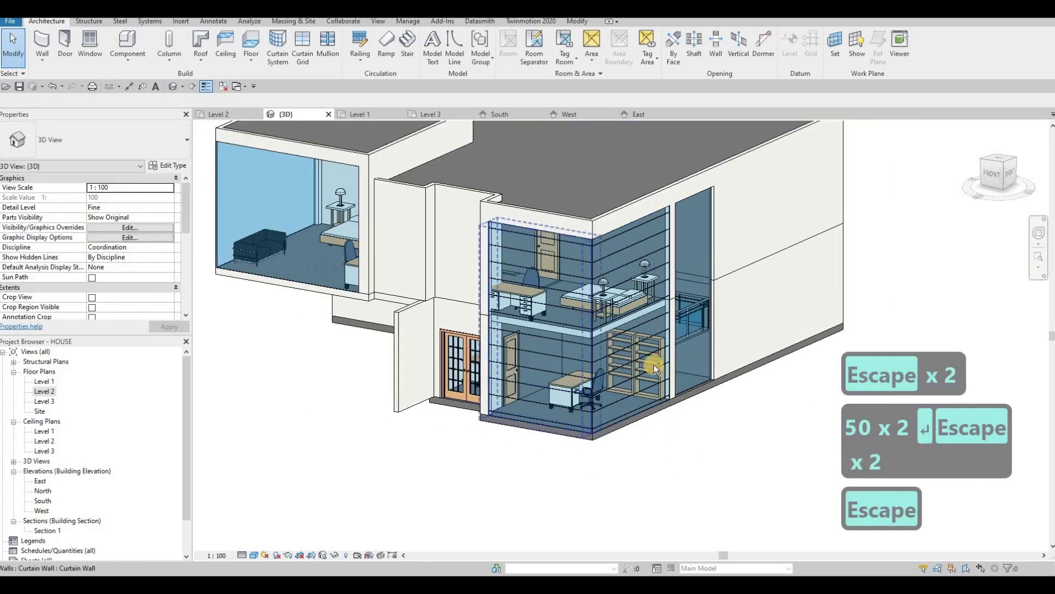
Step: Examine the type properties and material of the South curtain wall's glazed panel in front of the Level 2 floor slab
middle_click_drag(654, 364, 655, 243, "shift")
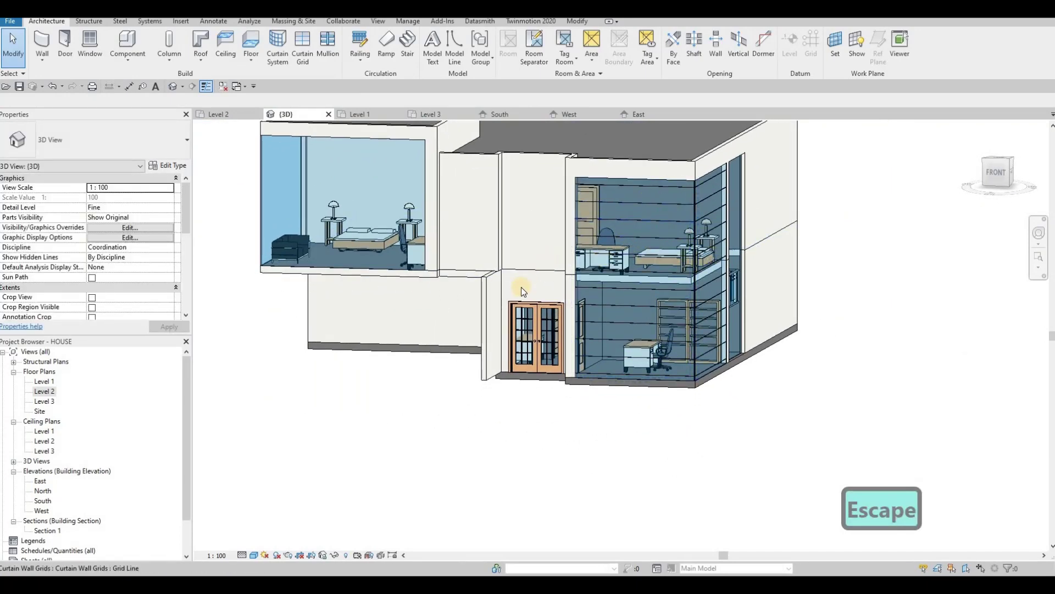
middle_click_drag(584, 317, 553, 283, "shift")
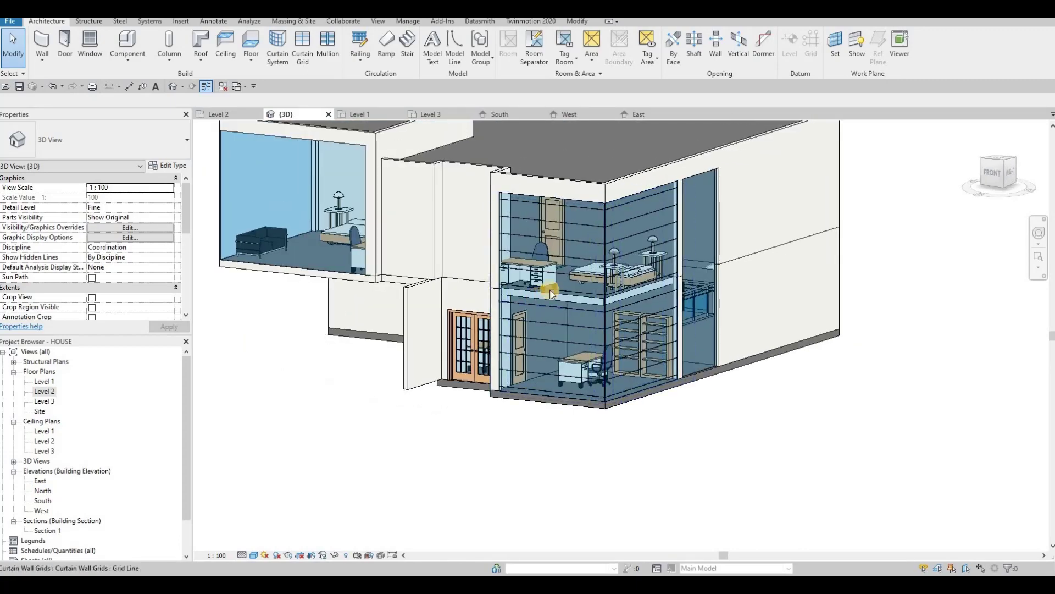
scroll(557, 280, "up", 3)
scroll(557, 280, "up", 1)
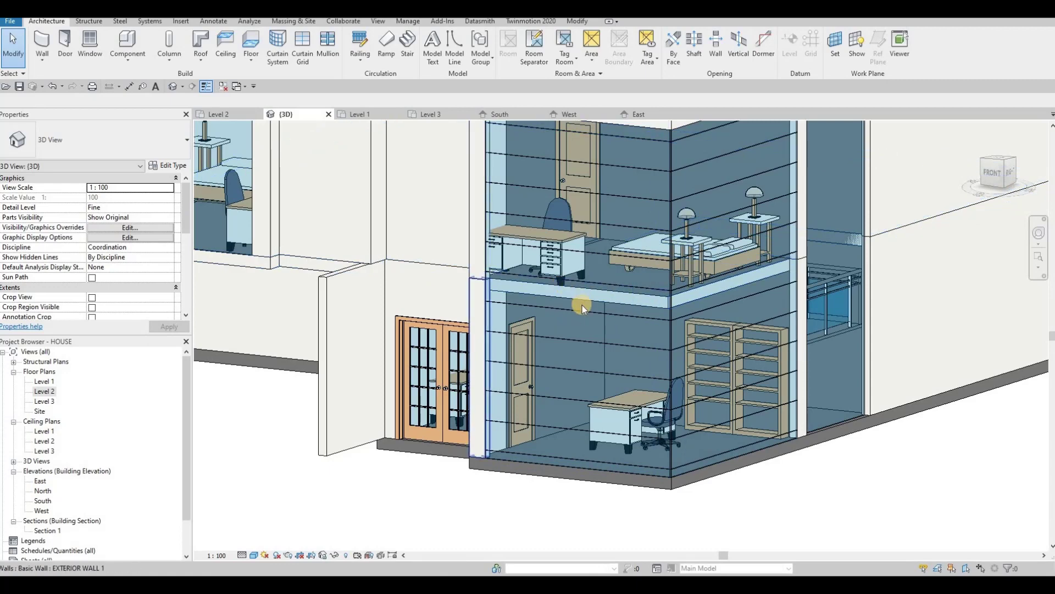
key("Tab")
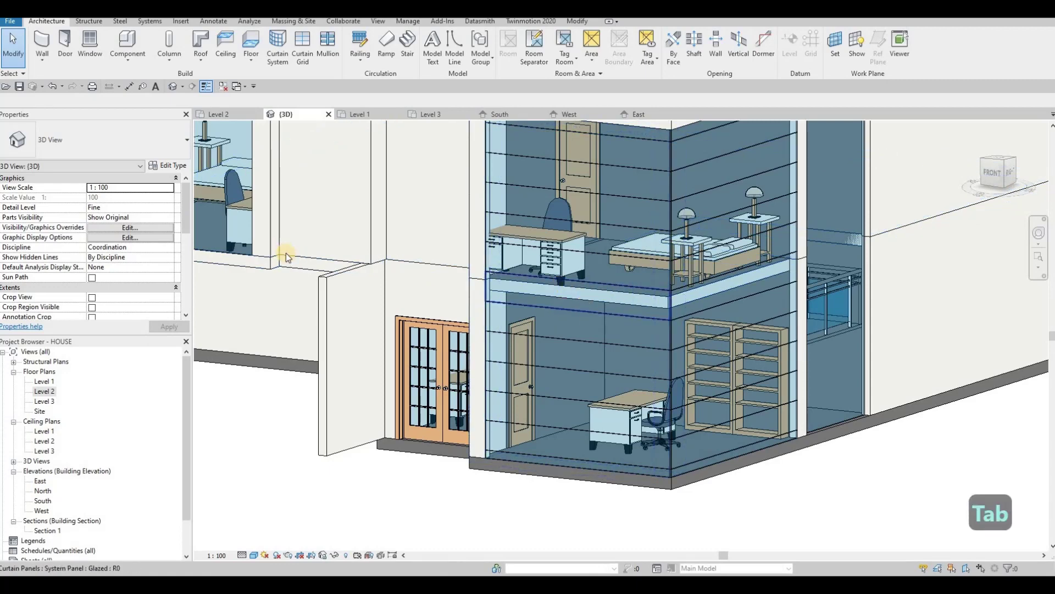
left_click(579, 305)
left_click(167, 165)
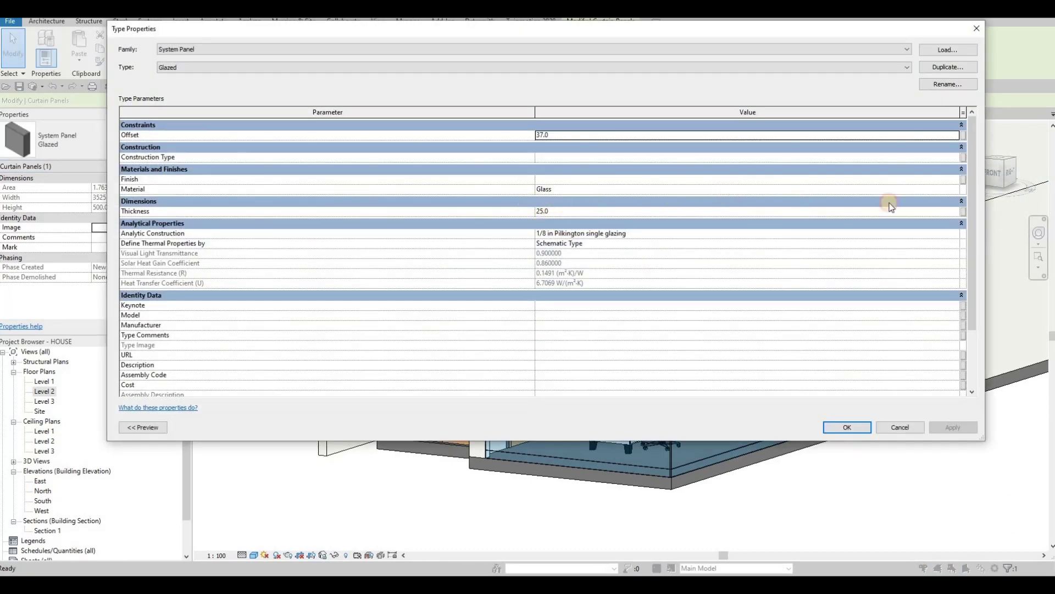
left_click(956, 190)
left_click(956, 189)
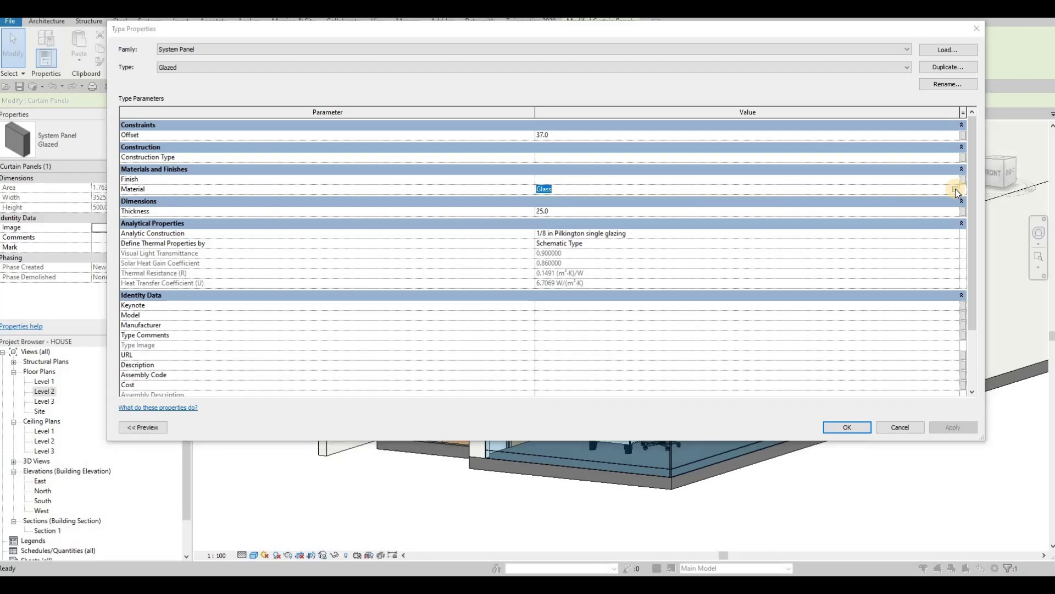
key("Escape")
key("Escape")
key("Escape")
key("Escape")
key("Escape")
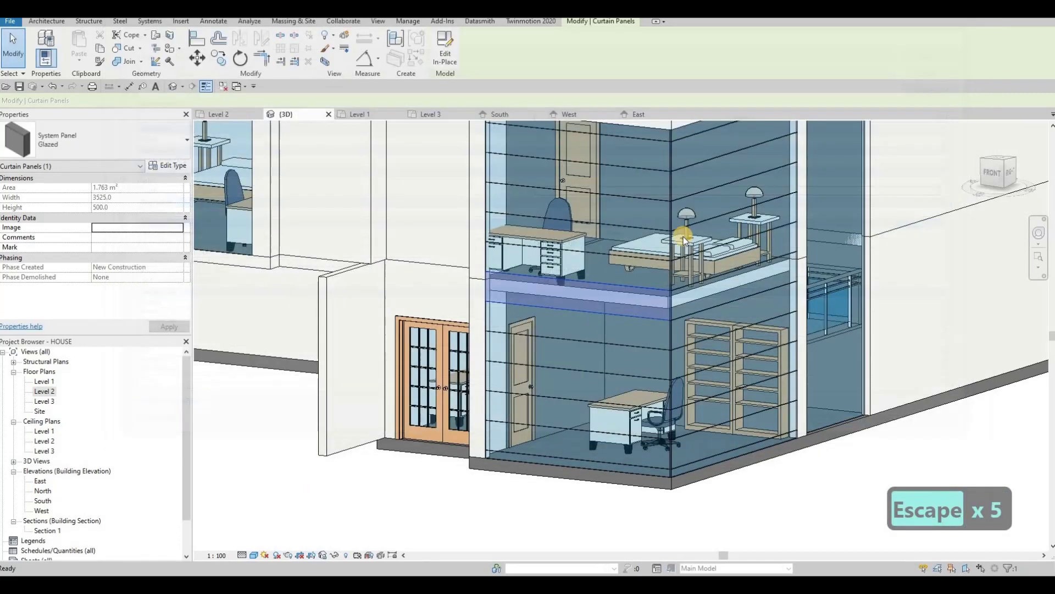
key("Escape")
key("Escape")
Step: Examine the Level 2 exterior wall that frames the top and side of the South curtain wall in 3D
middle_click_drag(684, 237, 701, 186, "shift")
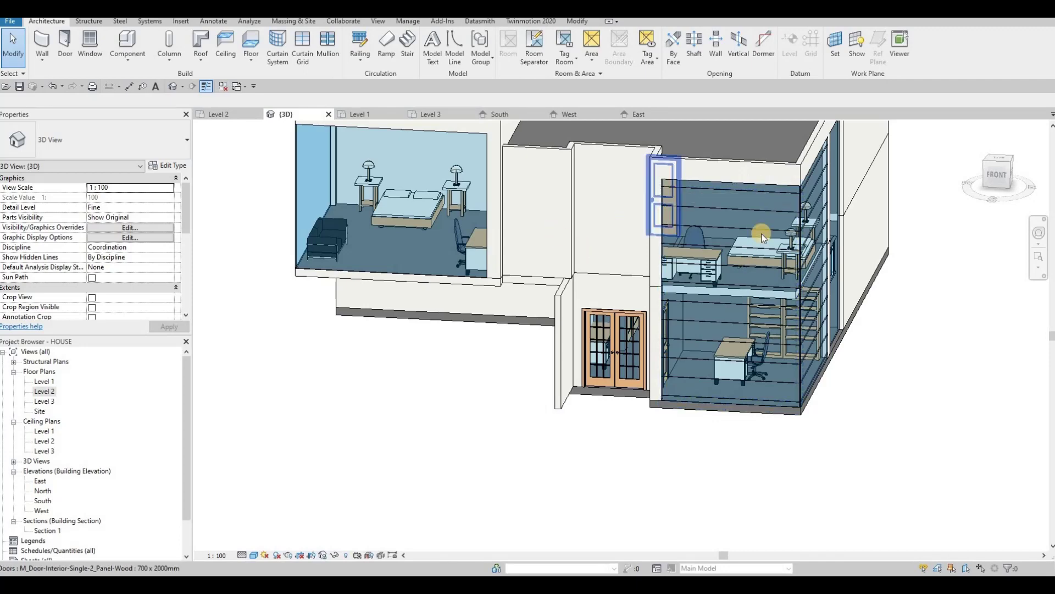
scroll(678, 198, "down", 2)
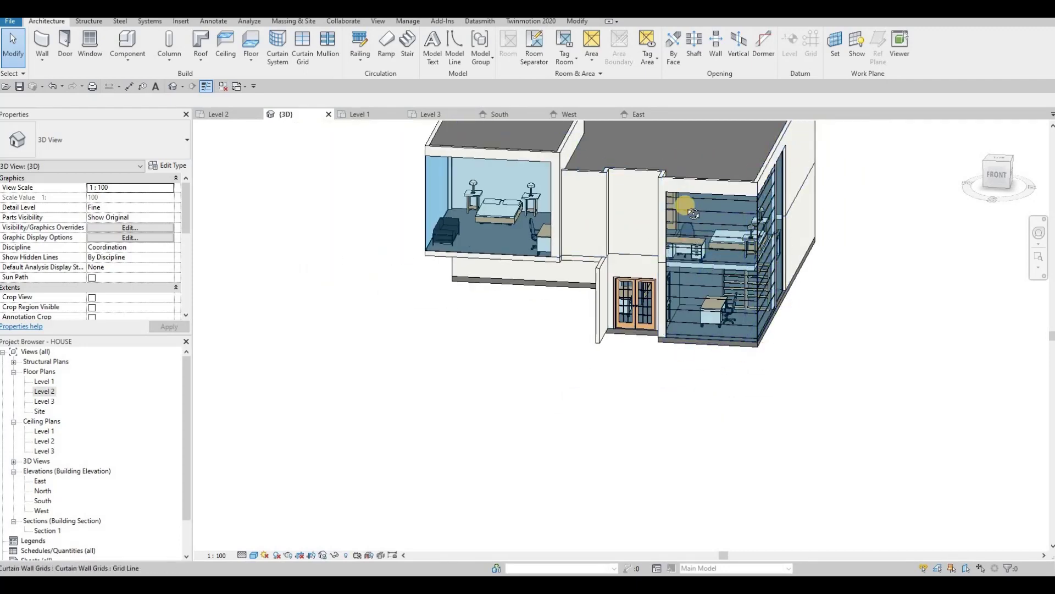
middle_click_drag(684, 206, 682, 196, "shift")
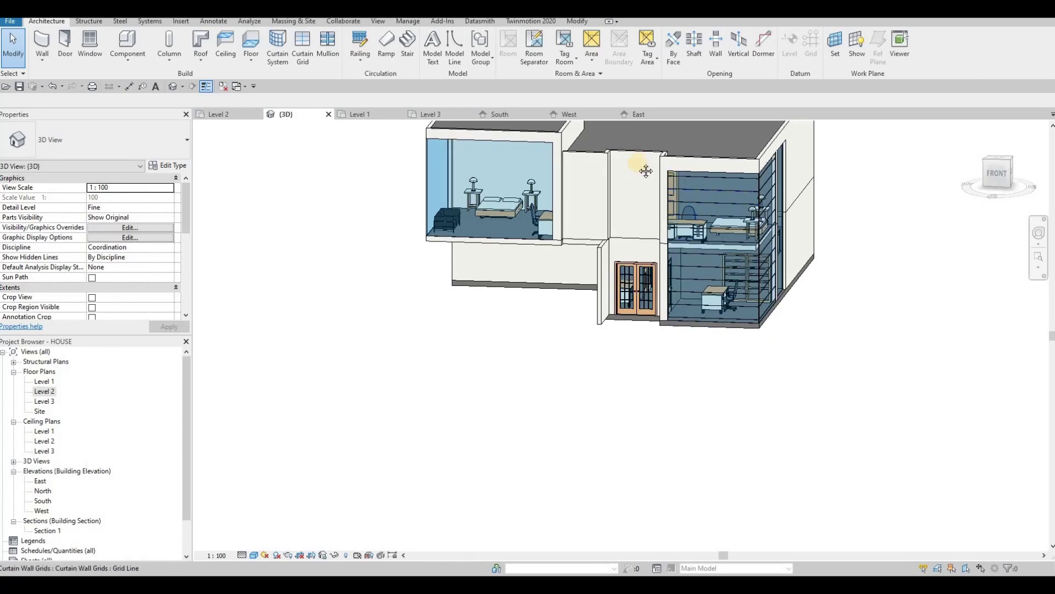
scroll(595, 208, "up", 3)
scroll(595, 208, "up", 3)
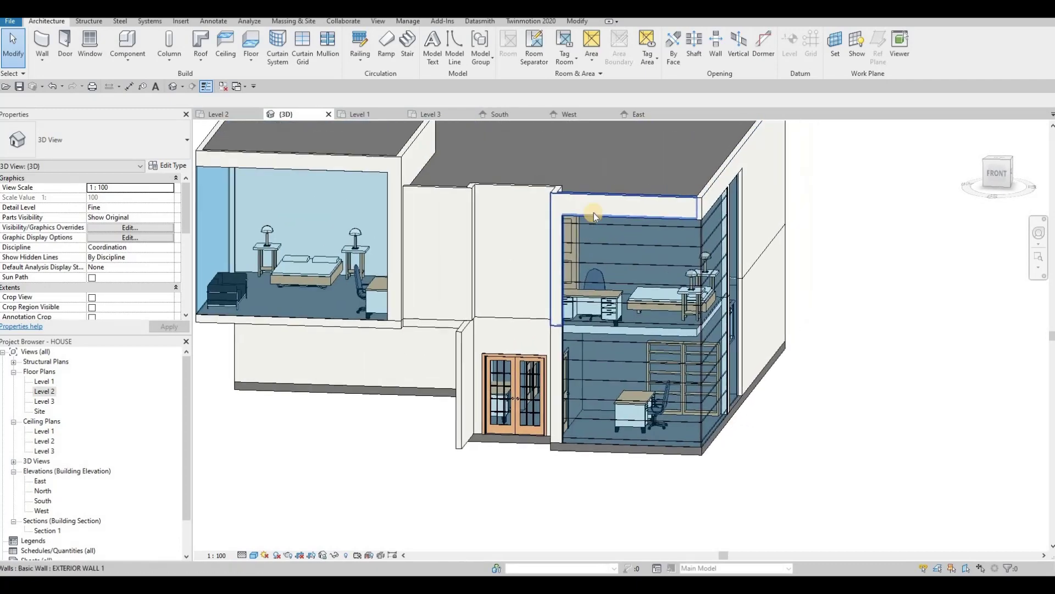
left_click(630, 193)
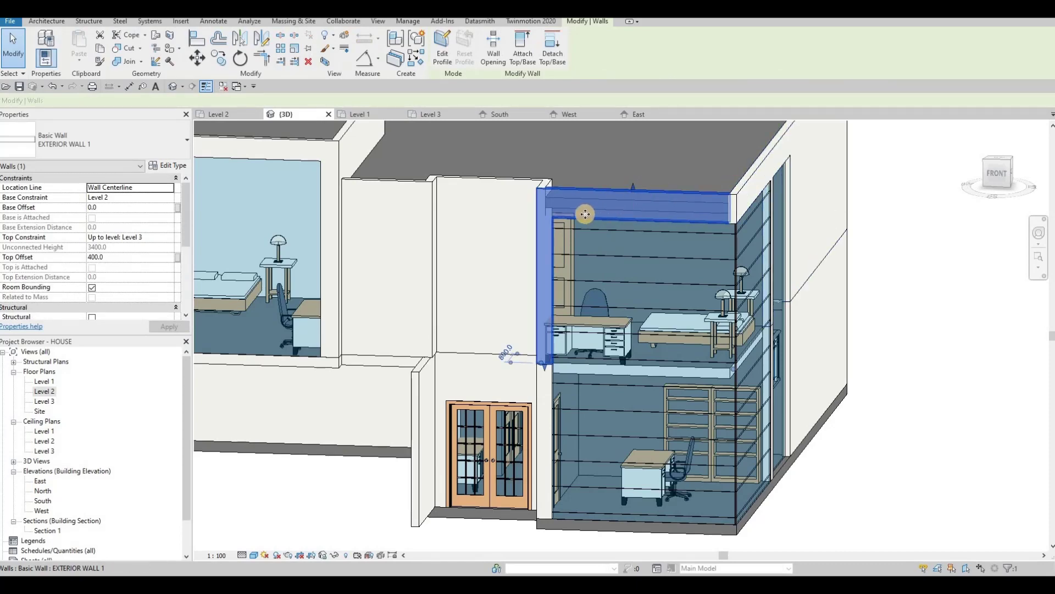
scroll(583, 206, "up", 2)
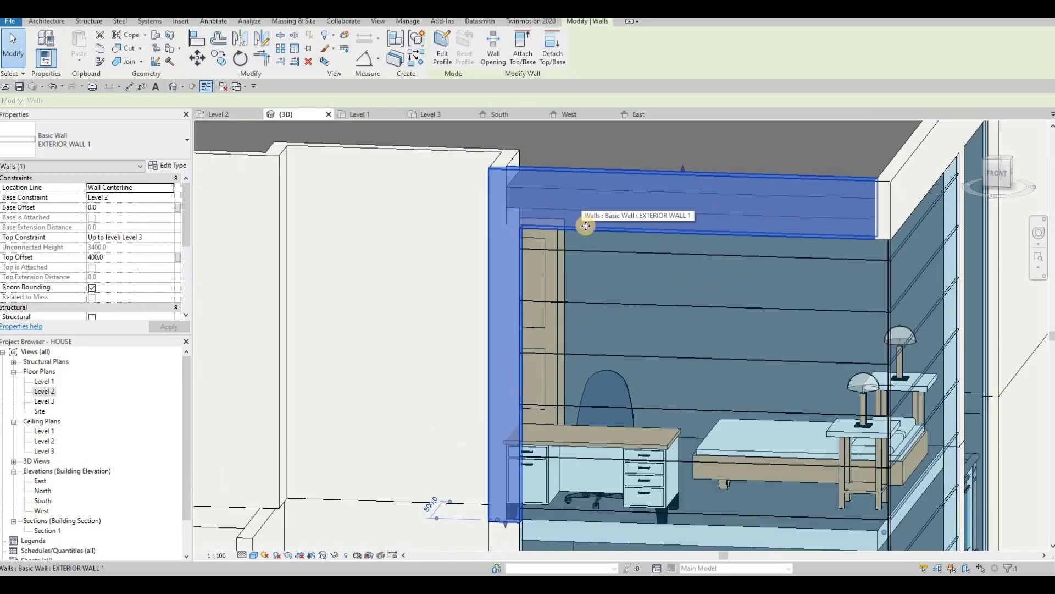
scroll(741, 224, "down", 3)
key("Escape")
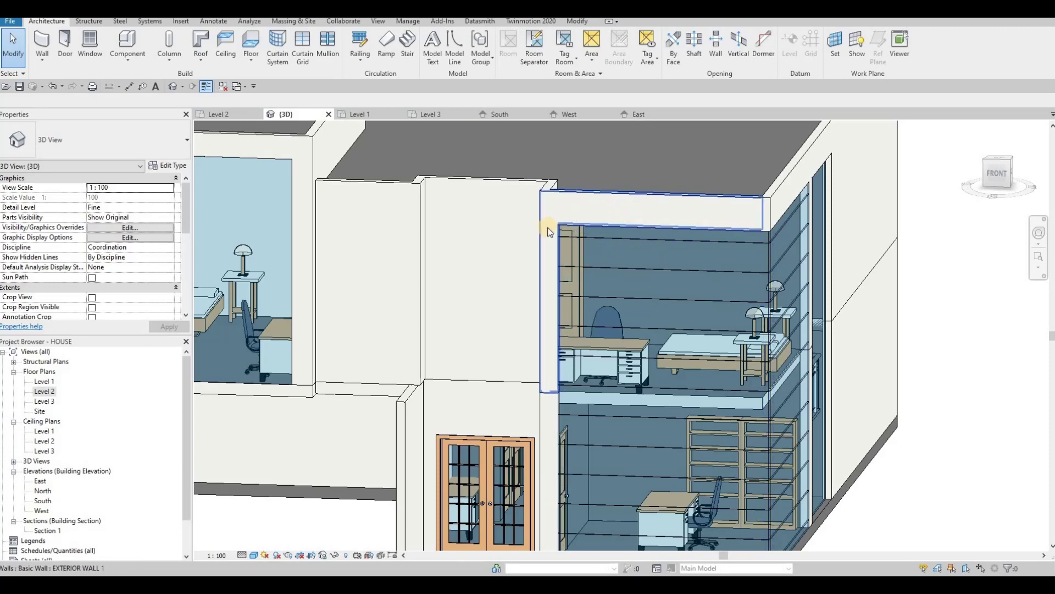
left_click(443, 208)
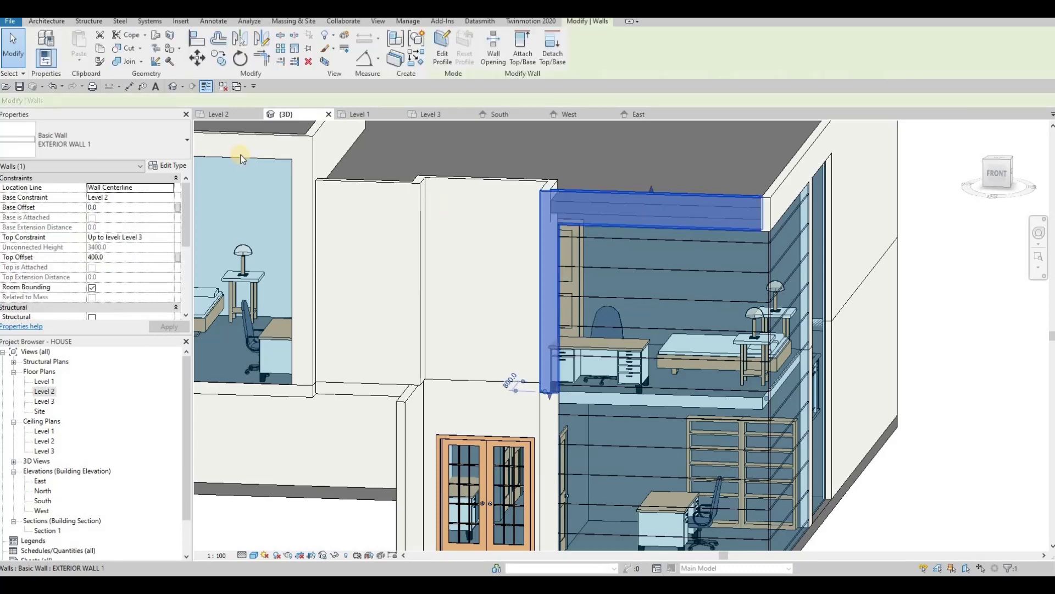
key("Escape")
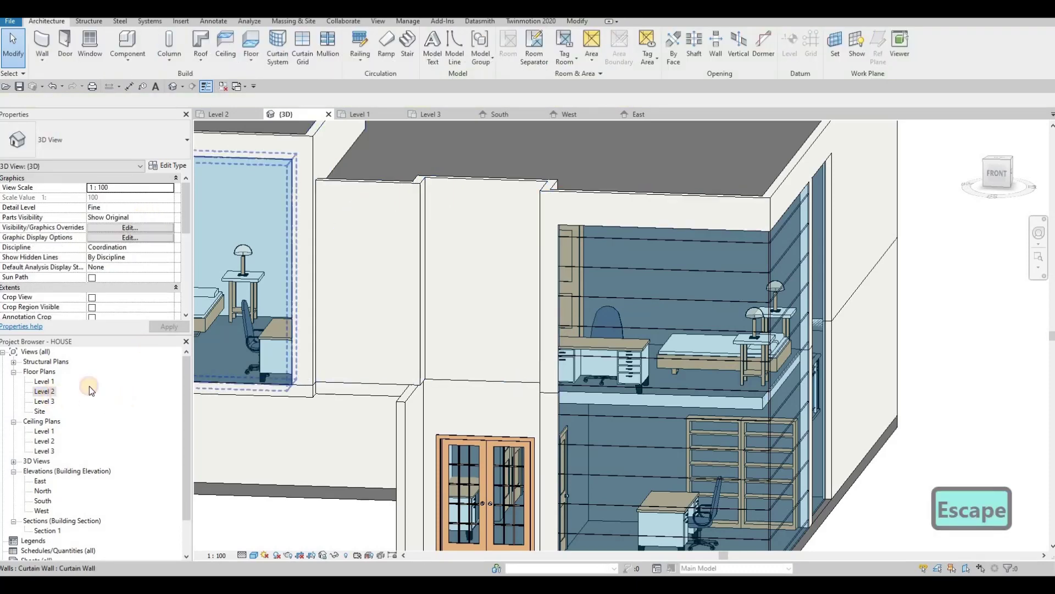
Step: In the South elevation, measure the distance from the exterior wall's top edge down to the curtain wall's top edge
left_click(91, 390)
left_click(504, 114)
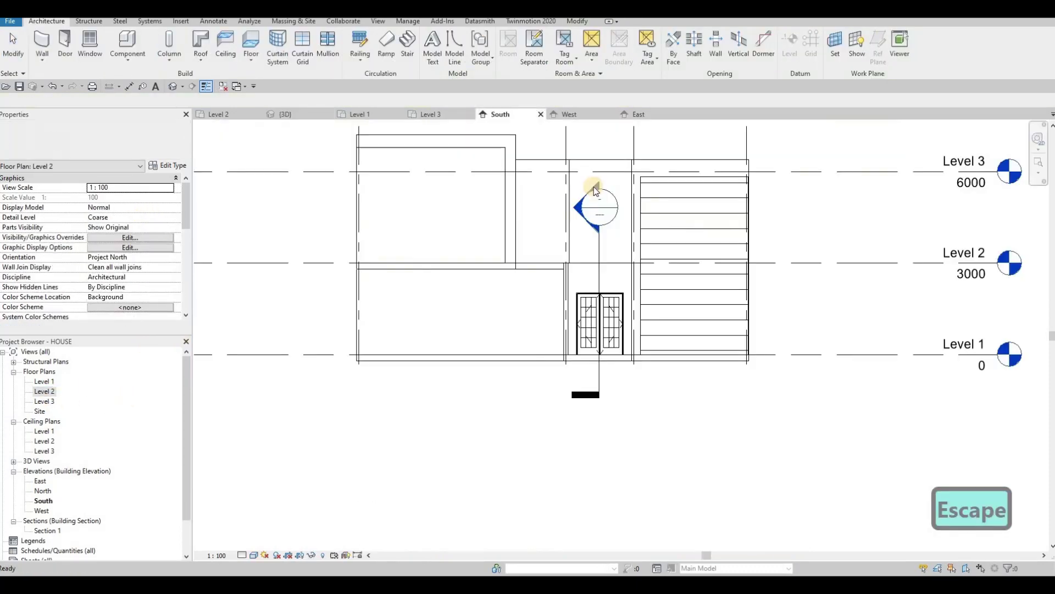
left_click(129, 86)
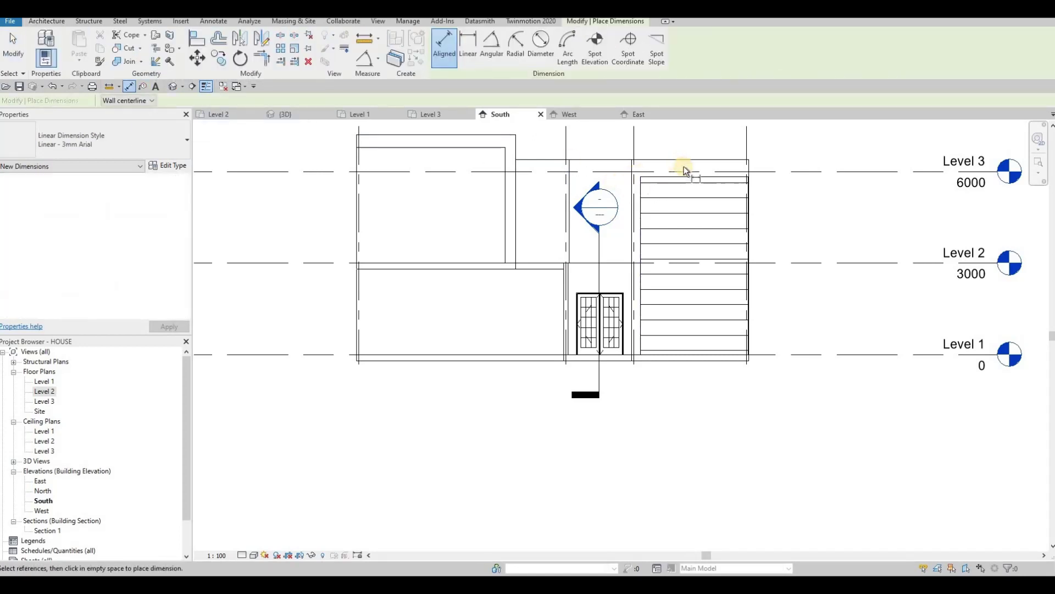
scroll(693, 173, "up", 3)
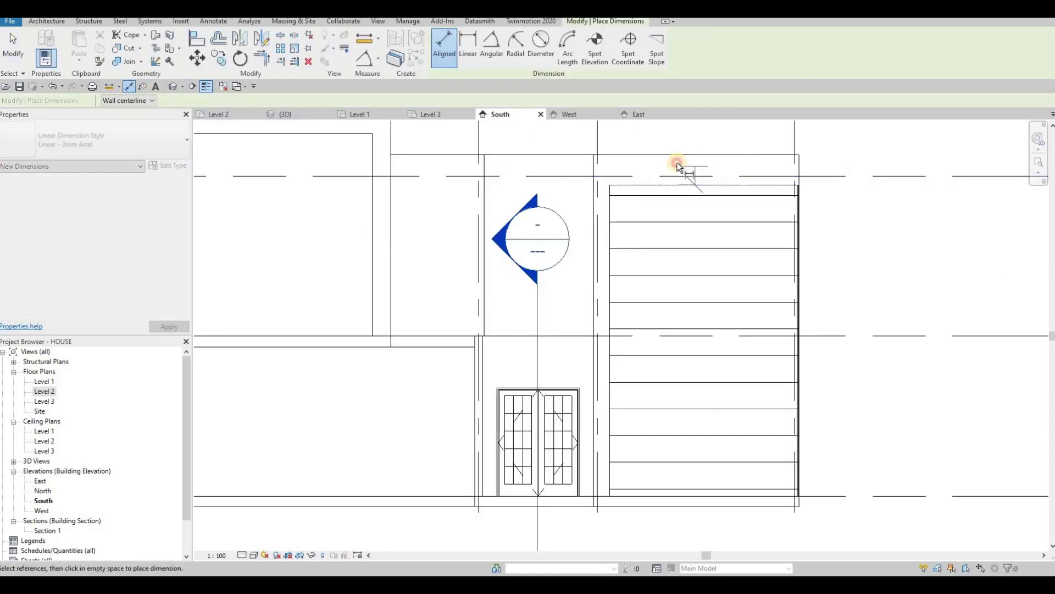
left_click(676, 159)
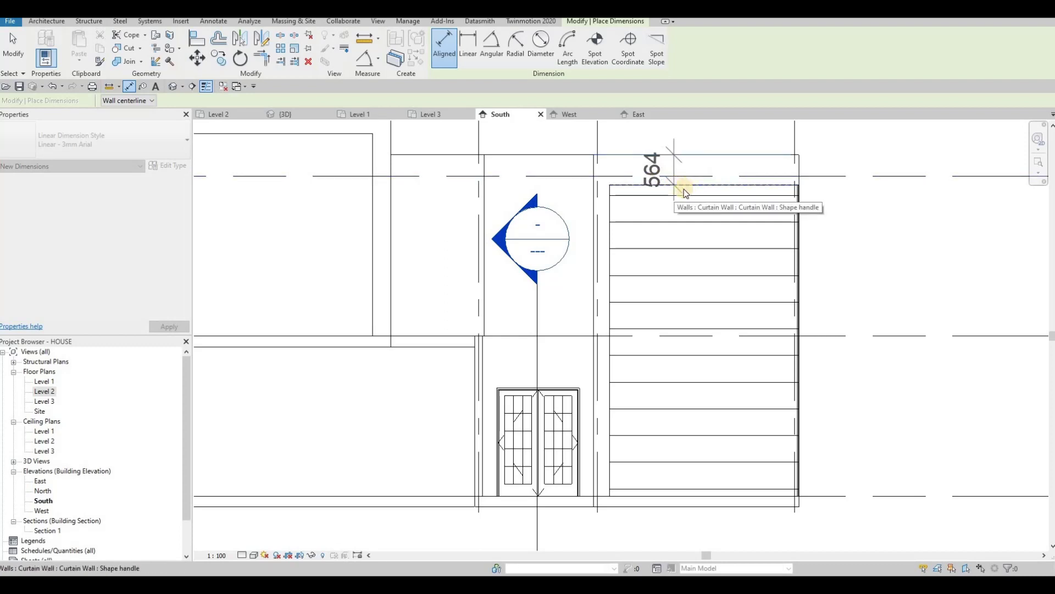
key("Escape")
key("Escape")
Step: Extend the top of the South curtain wall up to Level 3 with a top offset of 0
left_click(696, 189)
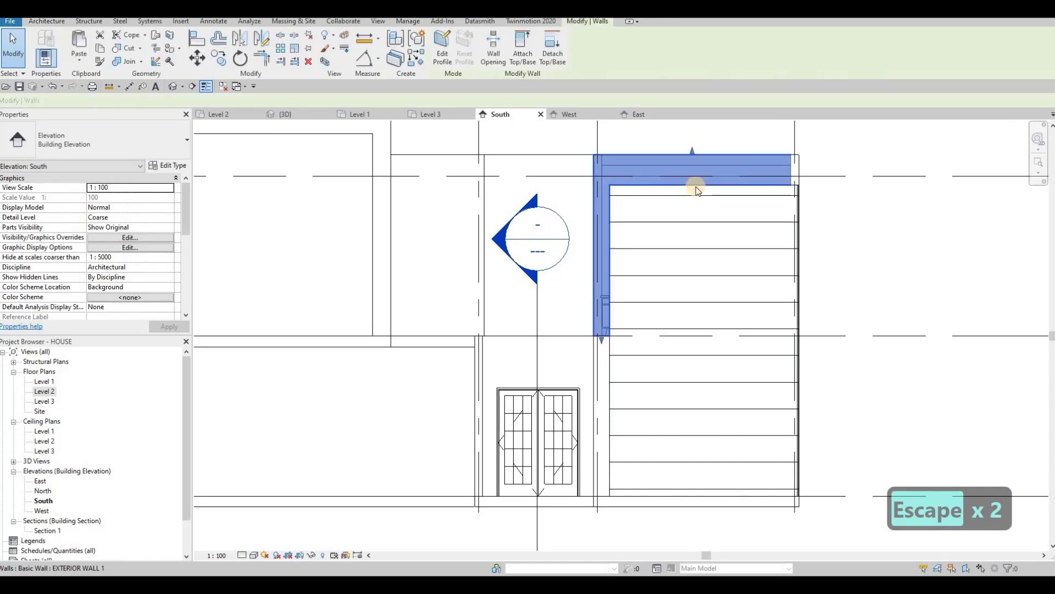
key("Escape")
left_click(704, 175)
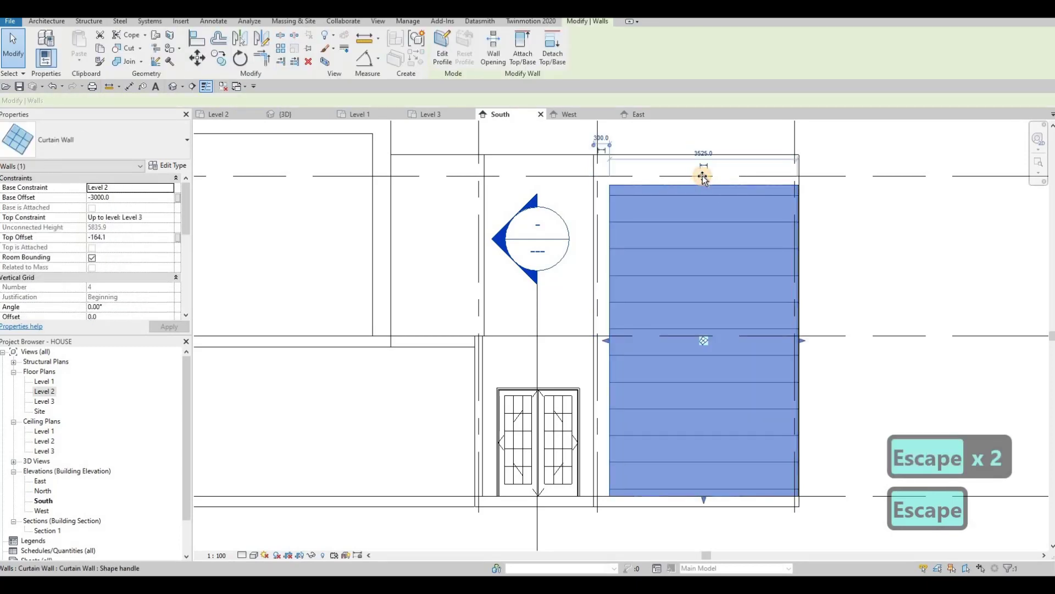
left_click_drag(703, 175, 687, 189)
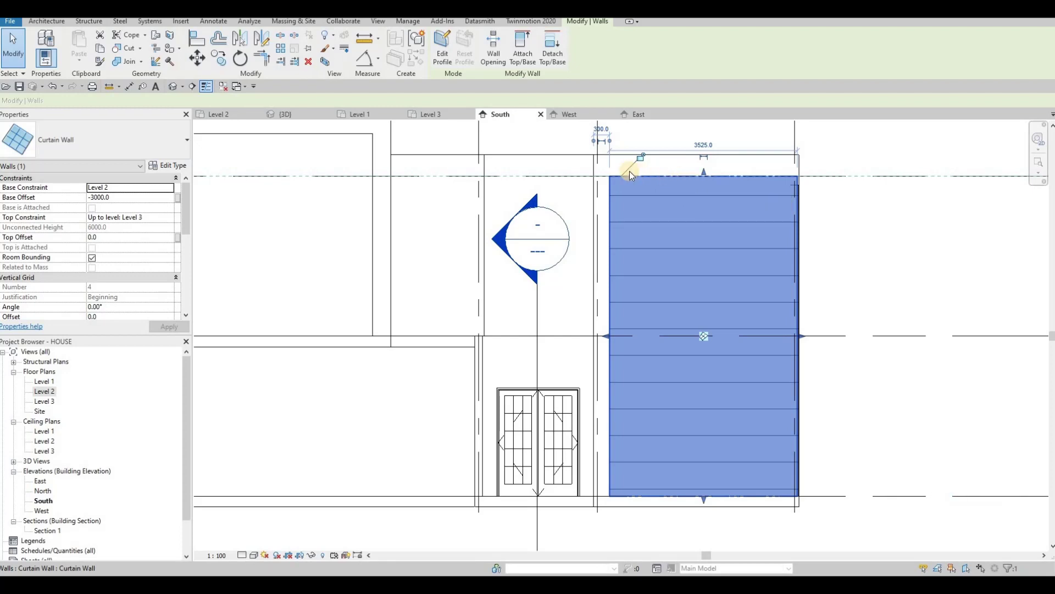
key("Escape")
key("Escape")
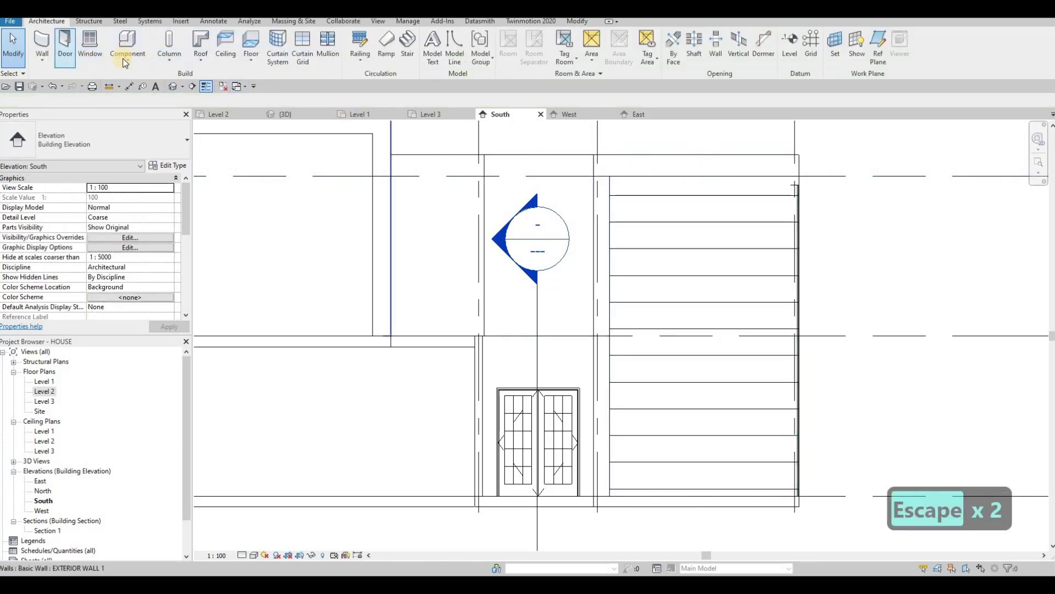
Step: Measure the distance from the exterior wall's top edge down to the raised top edge of the South curtain wall
left_click(109, 86)
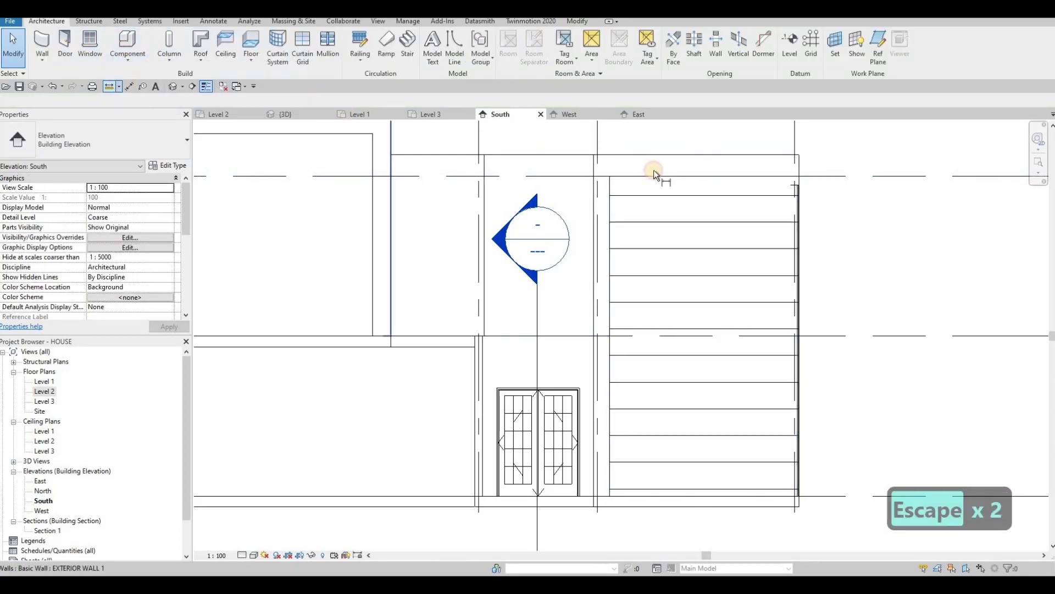
left_click(680, 161)
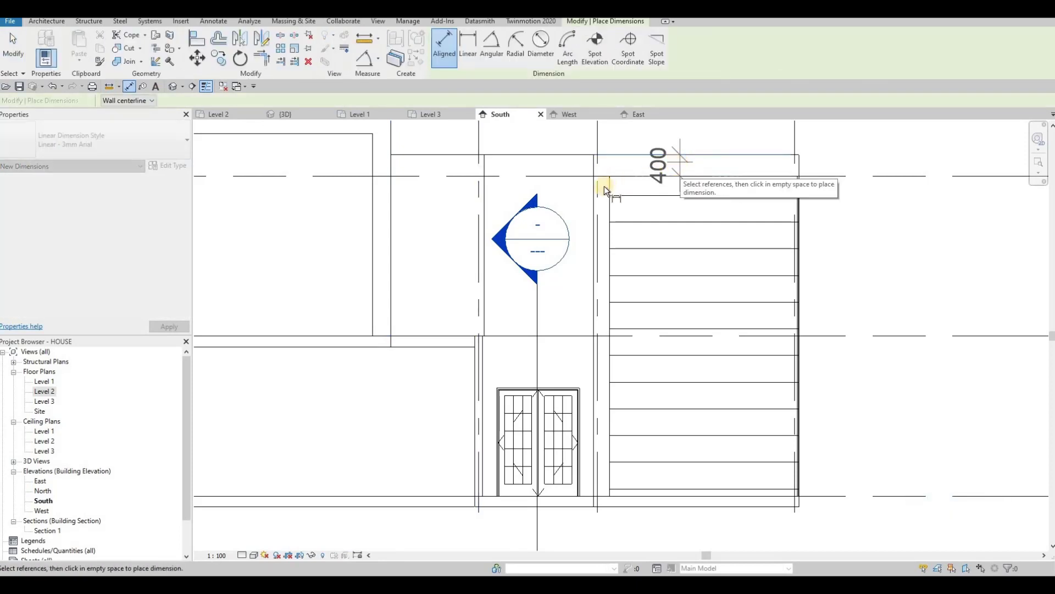
key("Escape")
scroll(605, 263, "down", 2)
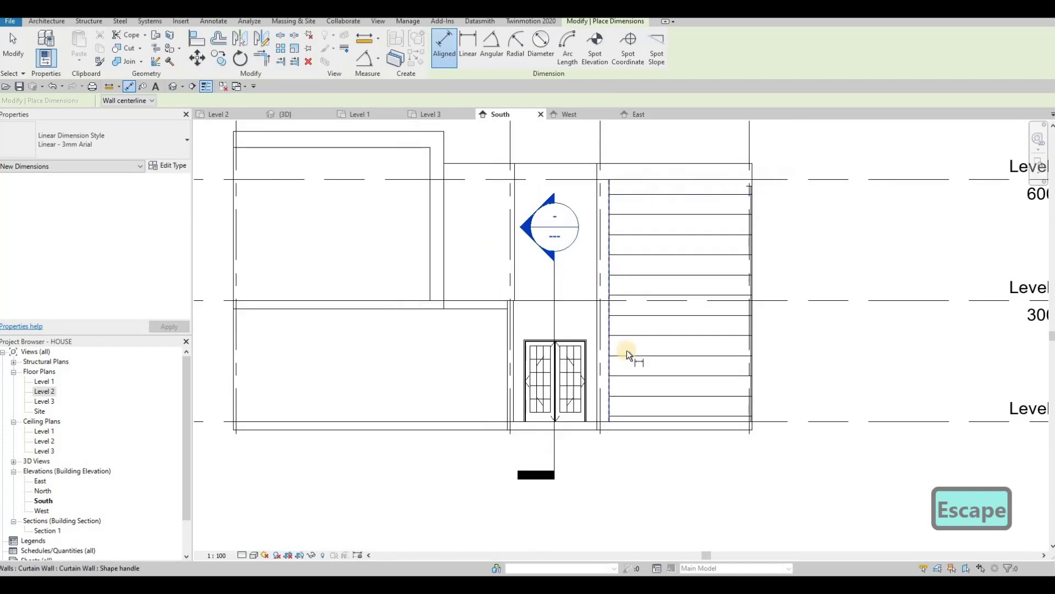
scroll(626, 353, "down", 2)
key("Escape")
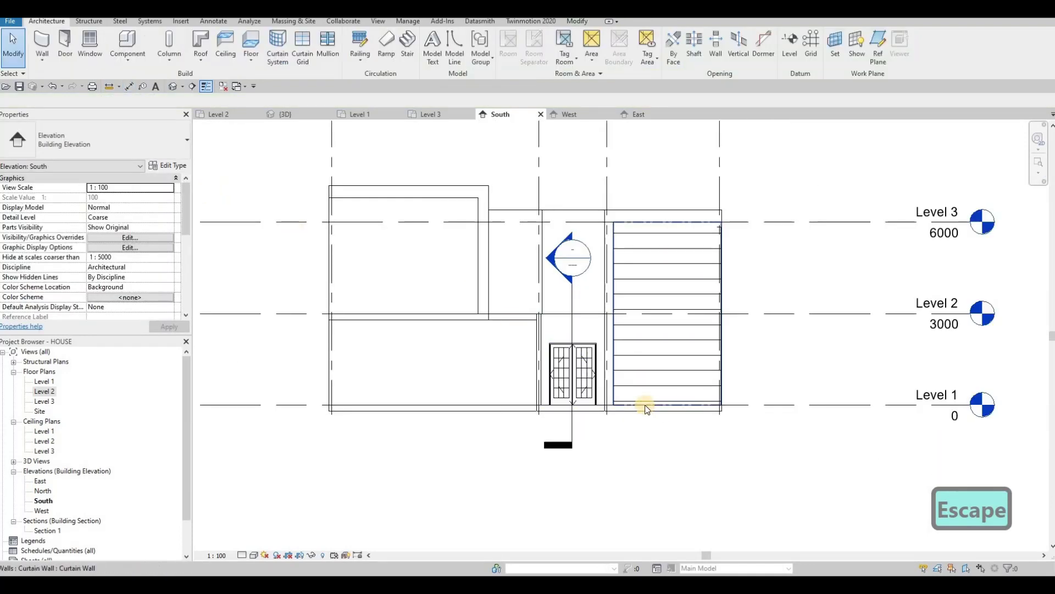
Step: Delete the lowest horizontal grid line of the South curtain wall, just above Level 1
scroll(605, 406, "up", 3)
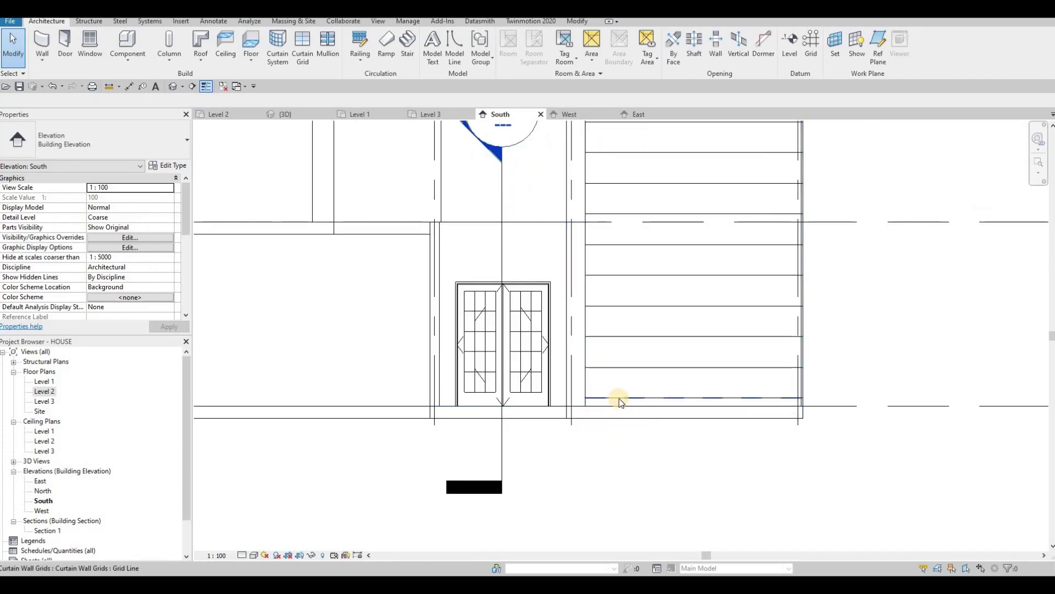
scroll(619, 398, "down", 1)
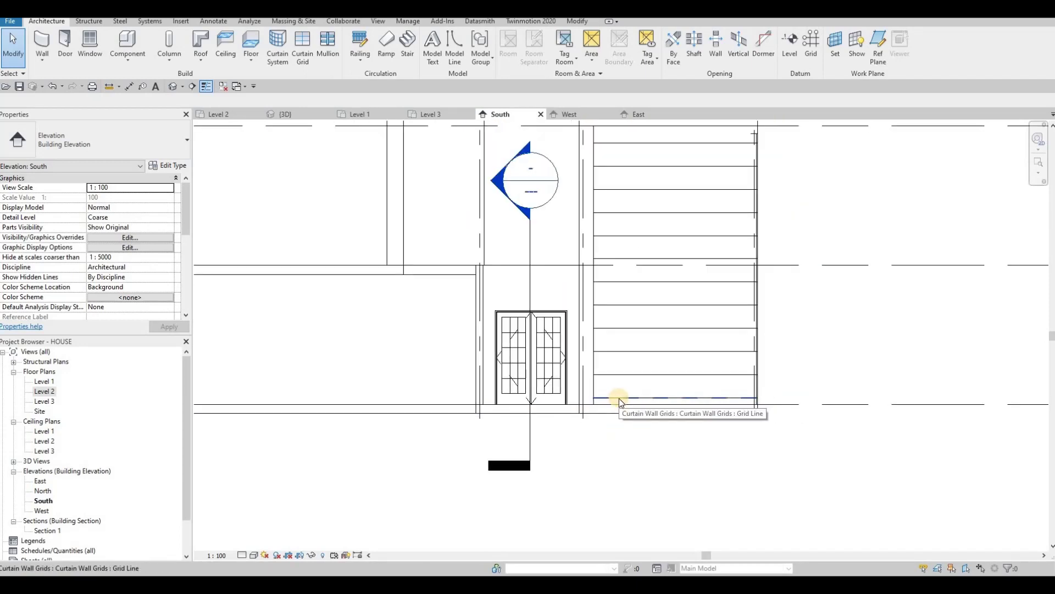
scroll(619, 399, "up", 2)
scroll(618, 400, "down", 2)
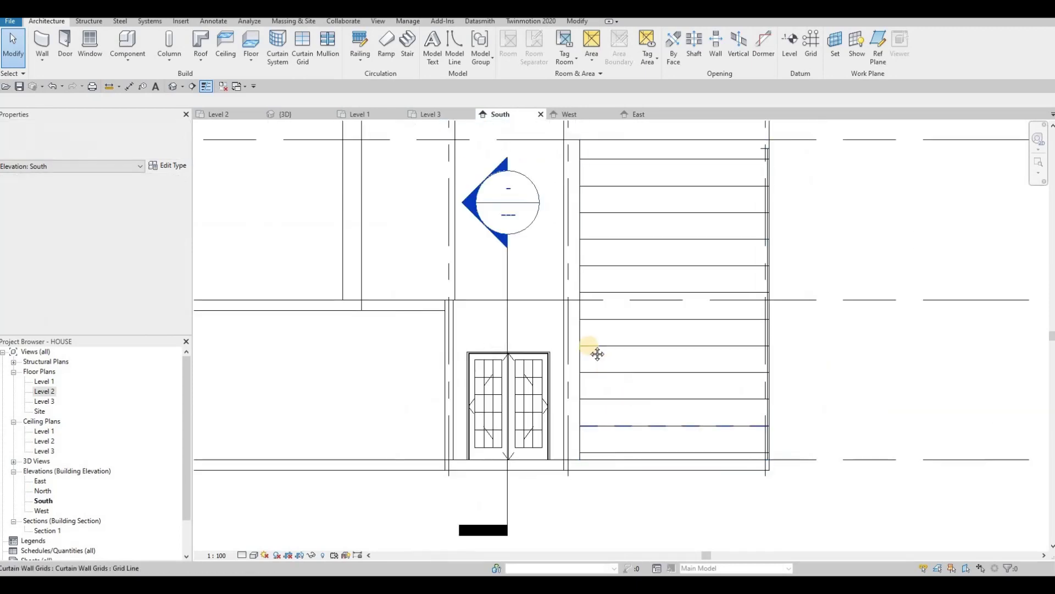
key("Escape")
scroll(596, 354, "down", 1)
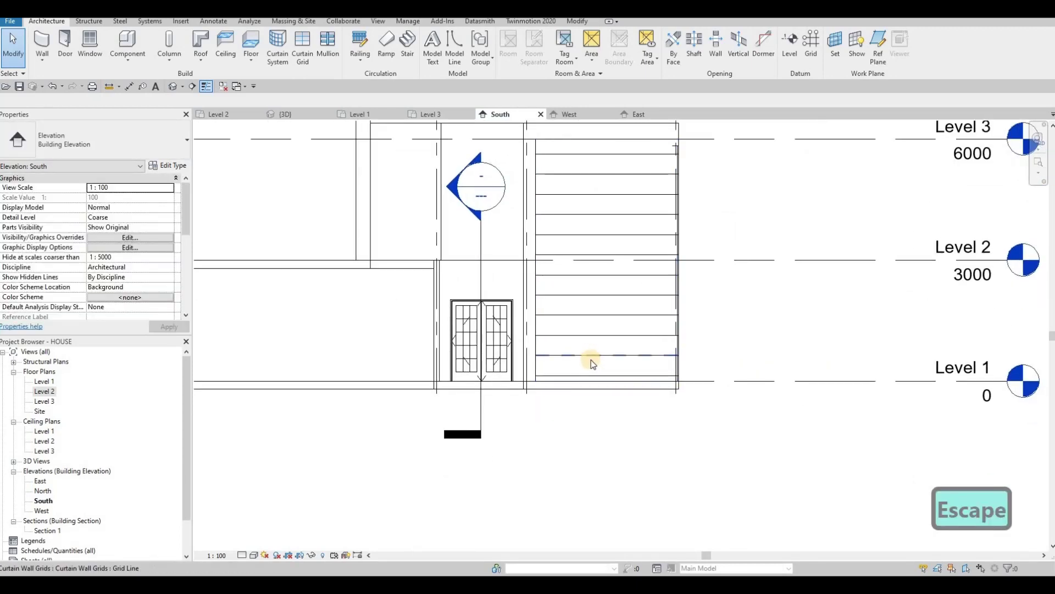
scroll(629, 388, "up", 1)
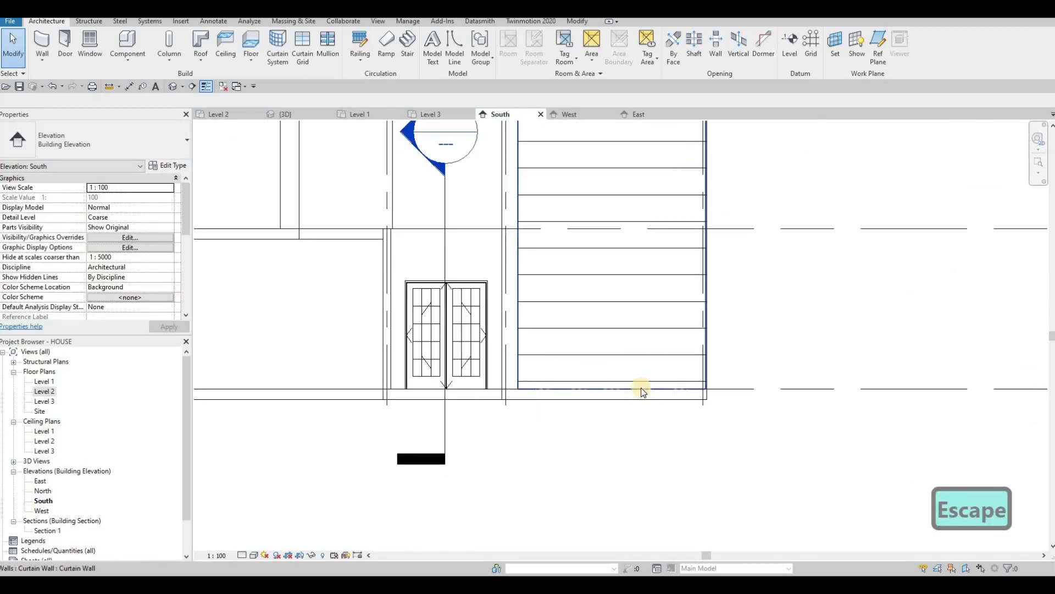
left_click(605, 388)
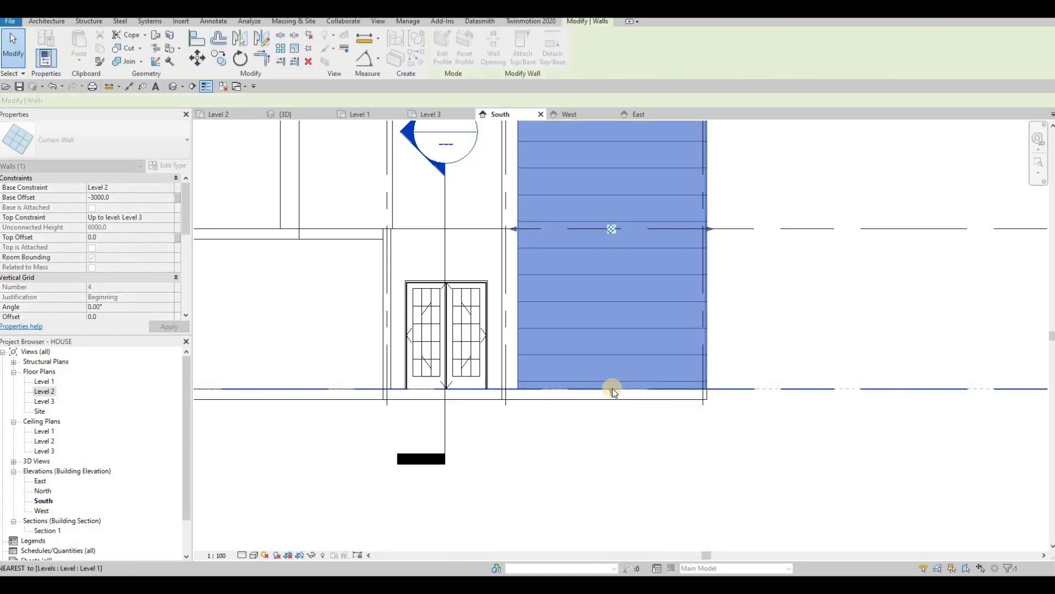
key("Escape")
left_click(616, 383)
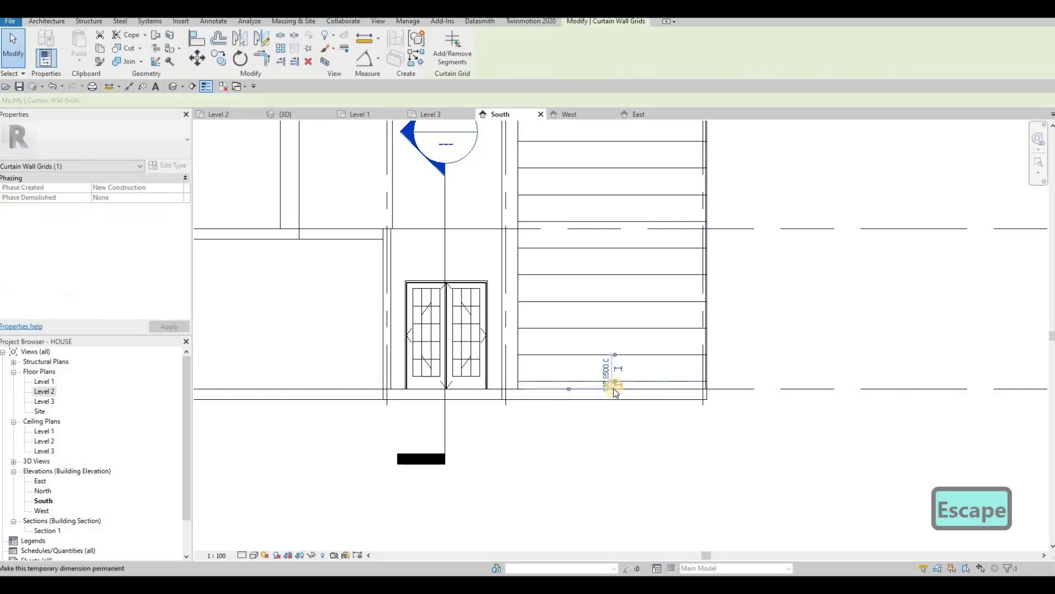
key("Delete")
Step: Raise the bottom edge of the South curtain wall to a base offset of about -2844 mm
left_click(613, 386)
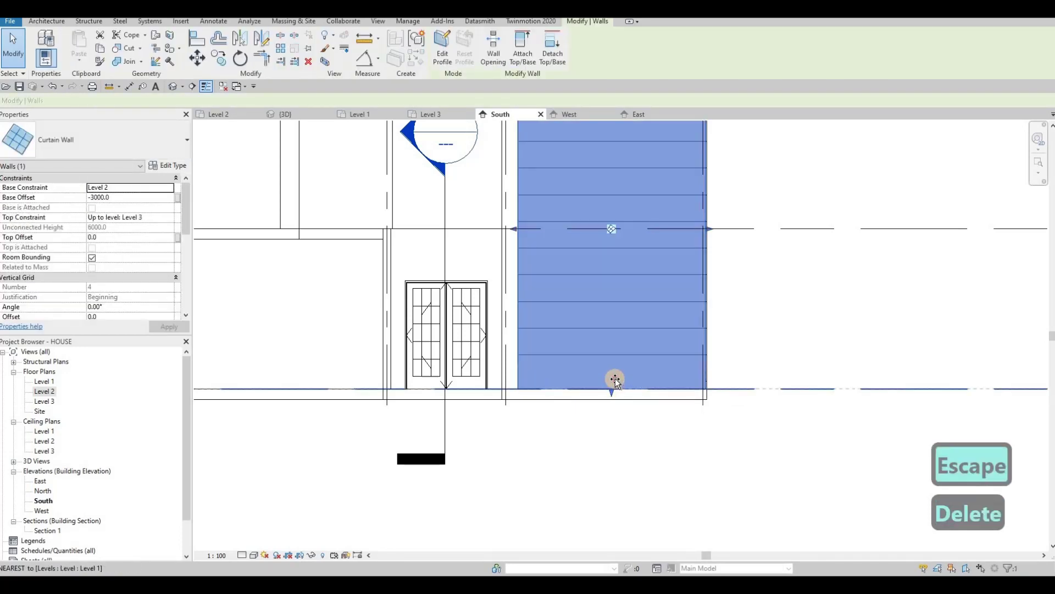
left_click_drag(615, 378, 612, 385)
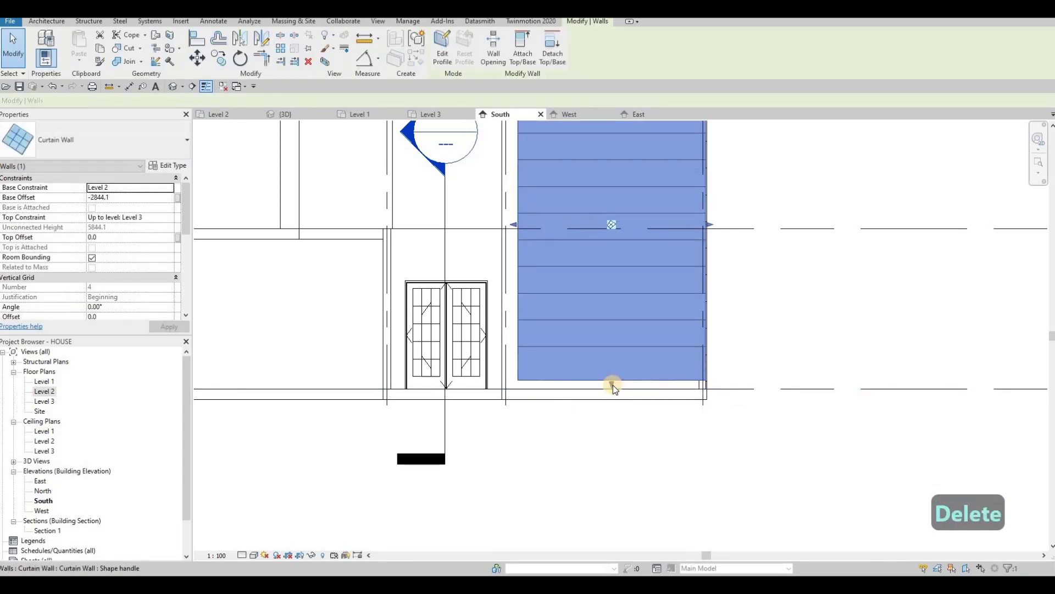
key("Escape")
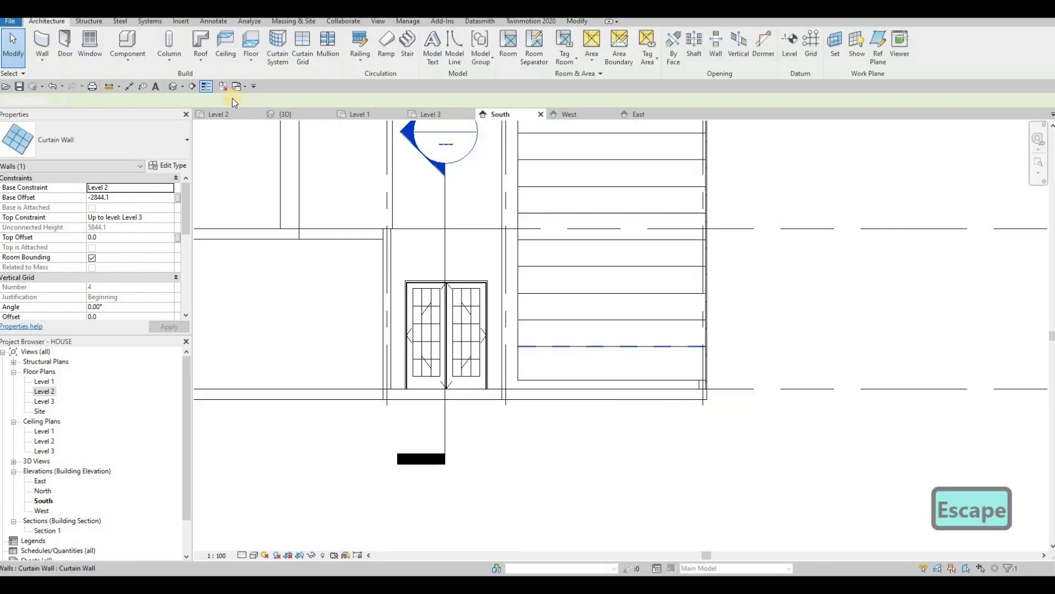
Step: Measure the distance from the exterior wall's bottom edge up to the South curtain wall's bottom edge
key("d")
key("i")
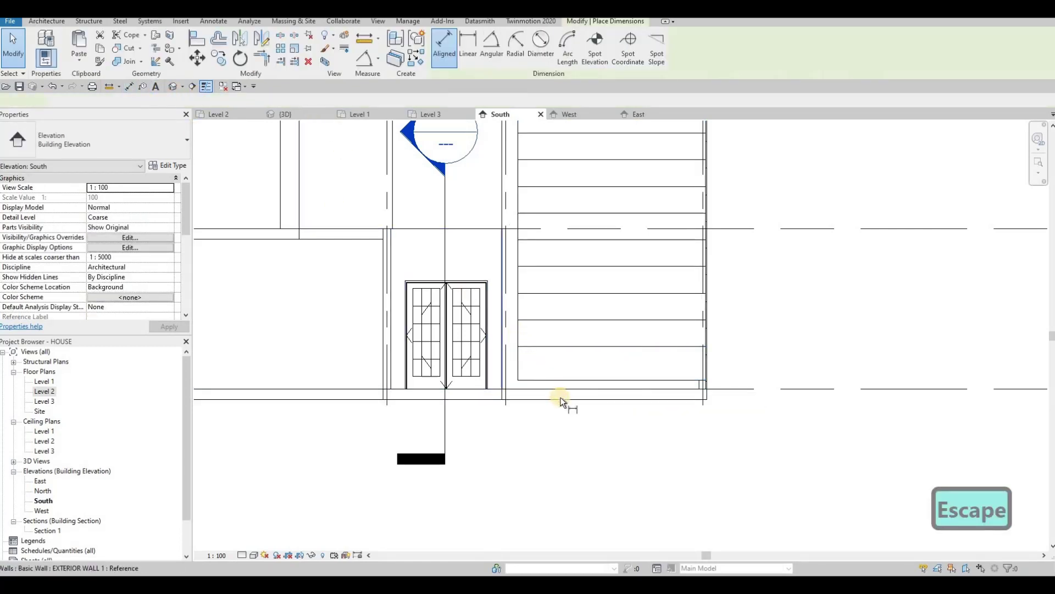
left_click(599, 381)
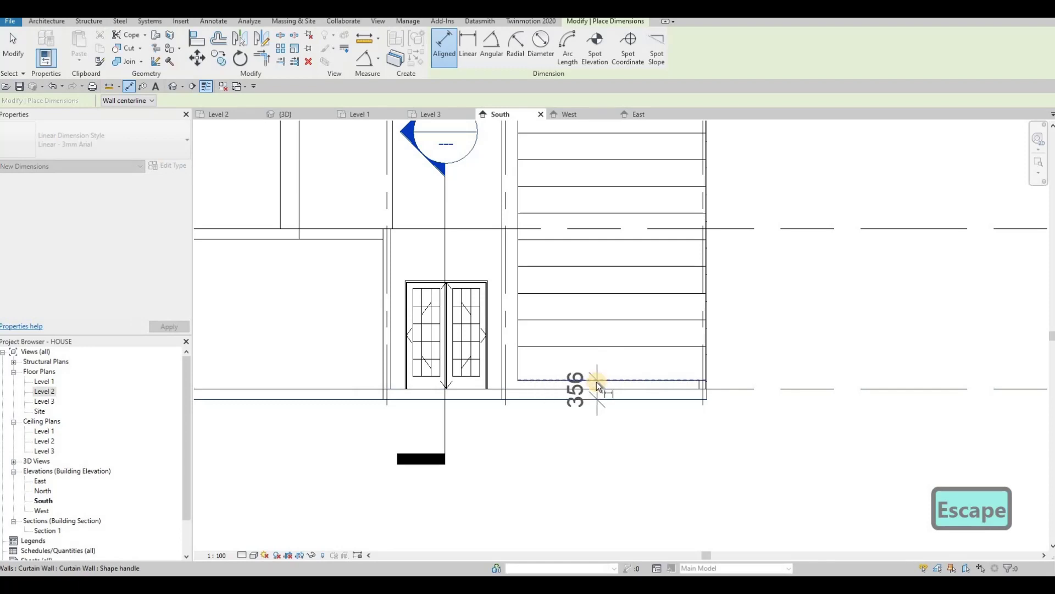
key("Escape")
key("Escape")
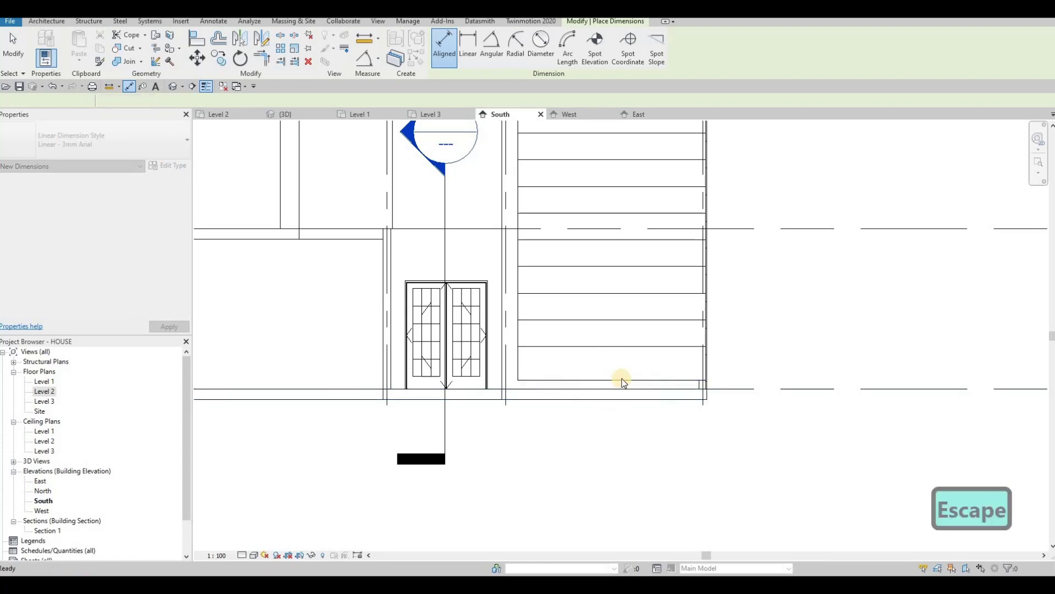
Step: Raise the South curtain wall's bottom edge further, to a base offset of about -2751 mm
left_click(611, 384)
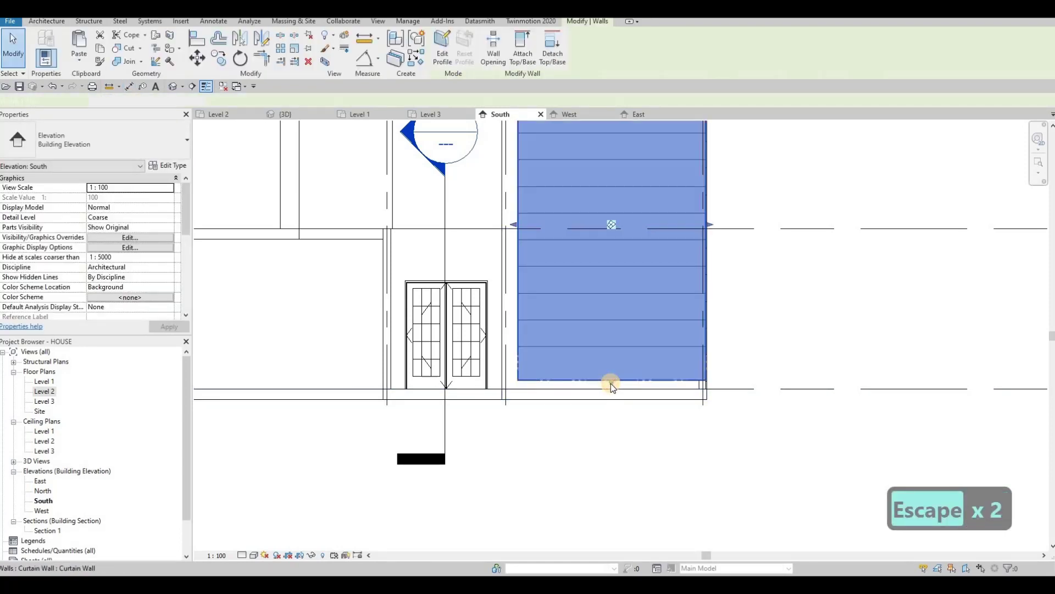
key("Escape")
key("Tab")
key("Tab")
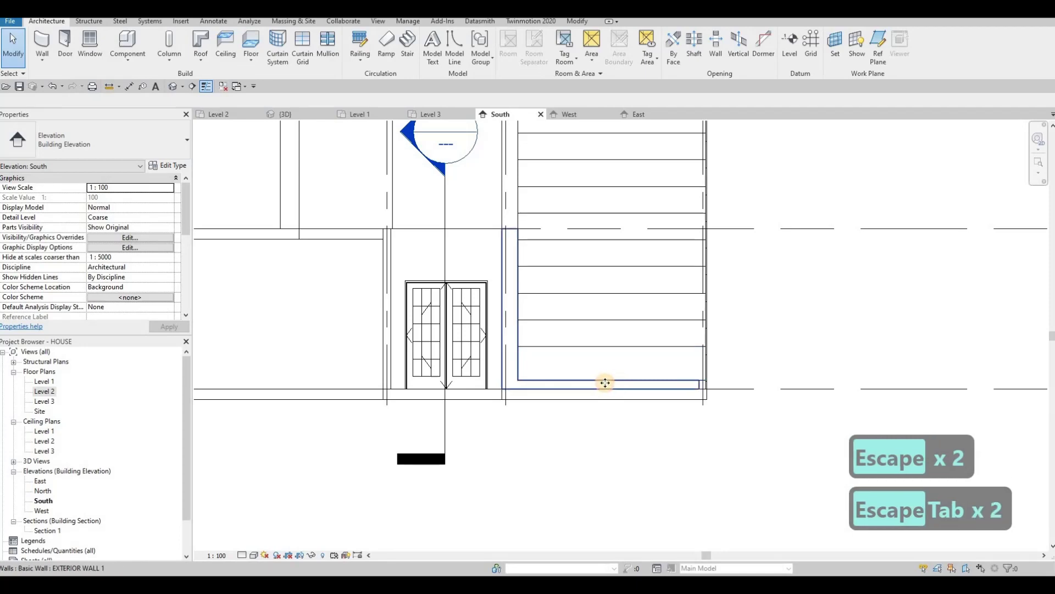
left_click(610, 383)
key("Escape")
key("Escape")
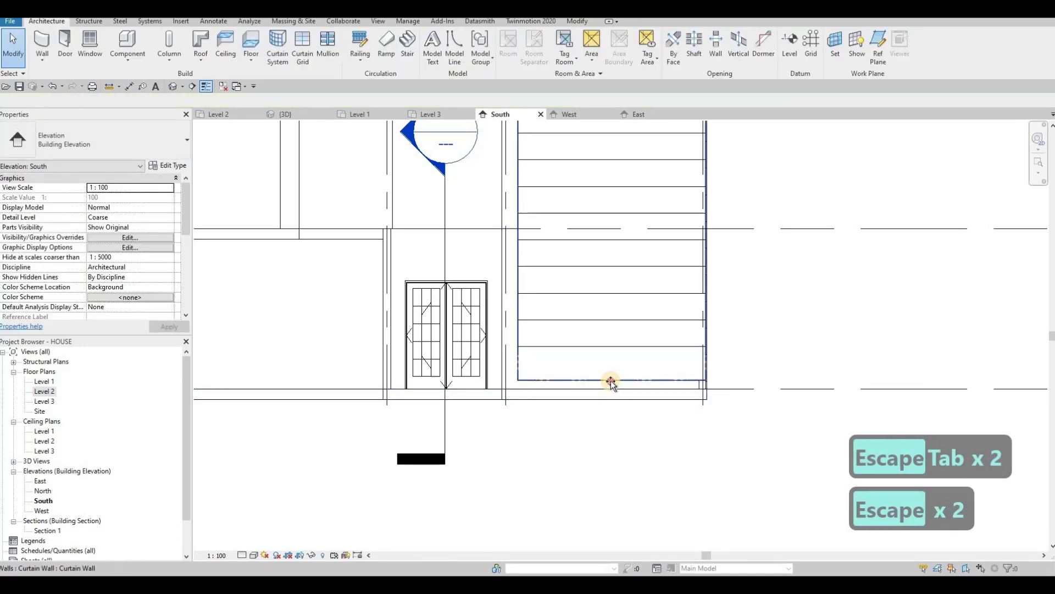
left_click(611, 380)
left_click_drag(612, 382, 611, 376)
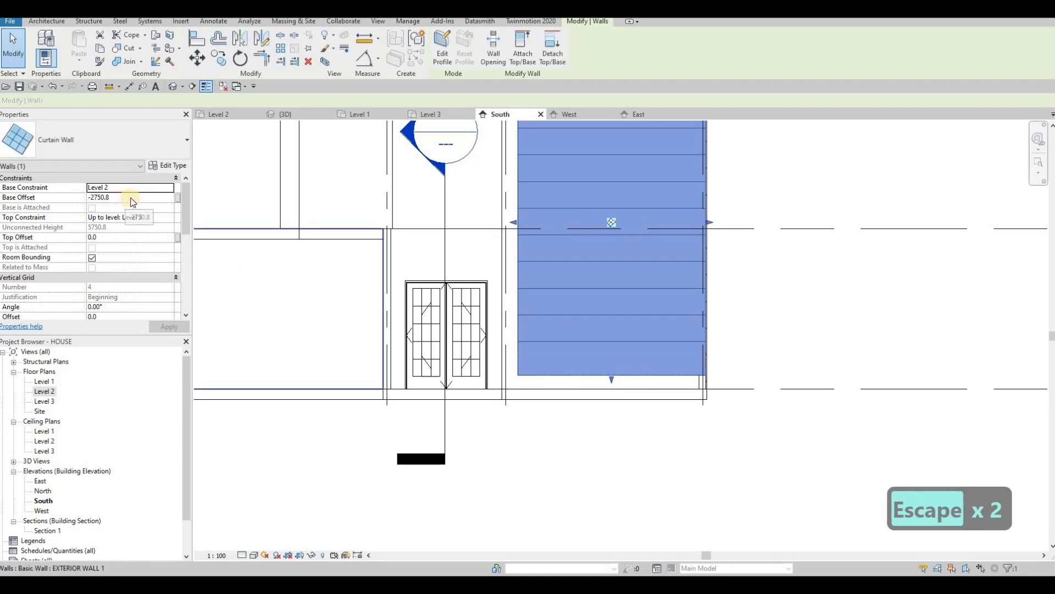
key("Escape")
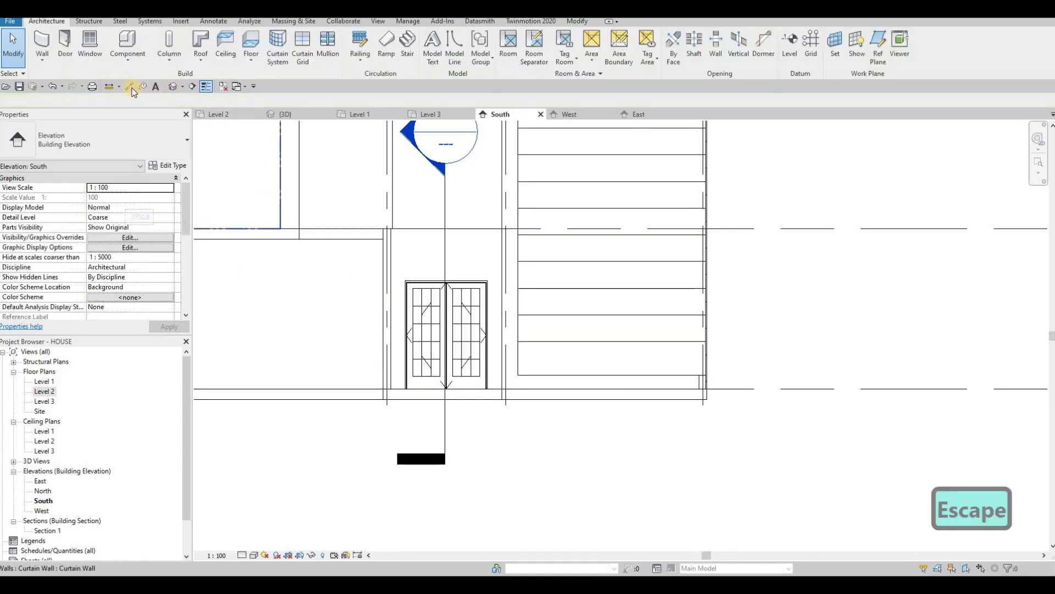
Step: Measure the gap between the exterior wall's bottom edge and the raised bottom edge of the South curtain wall again
left_click(130, 86)
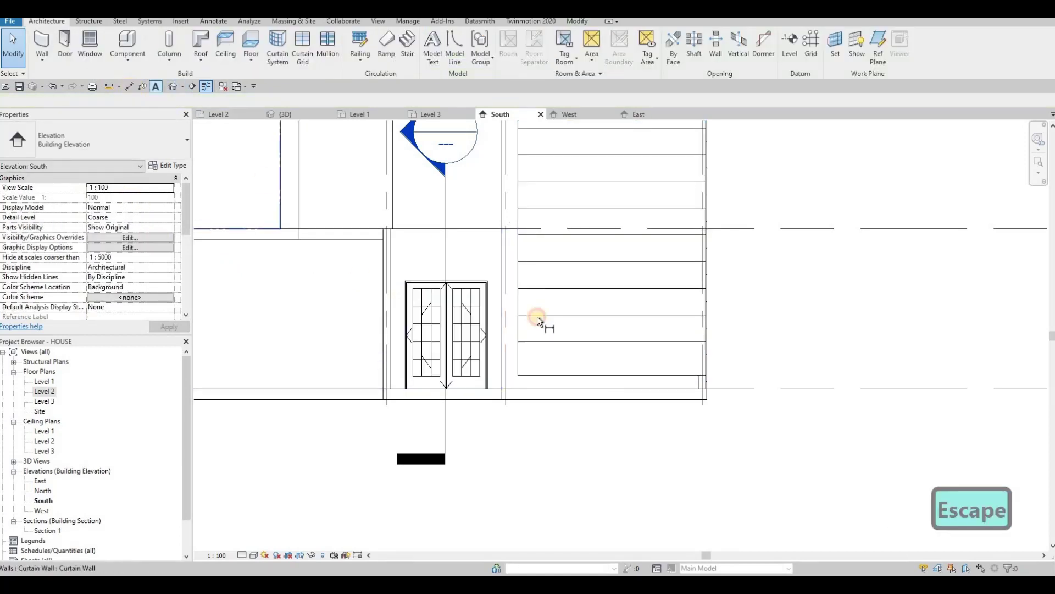
left_click(591, 401)
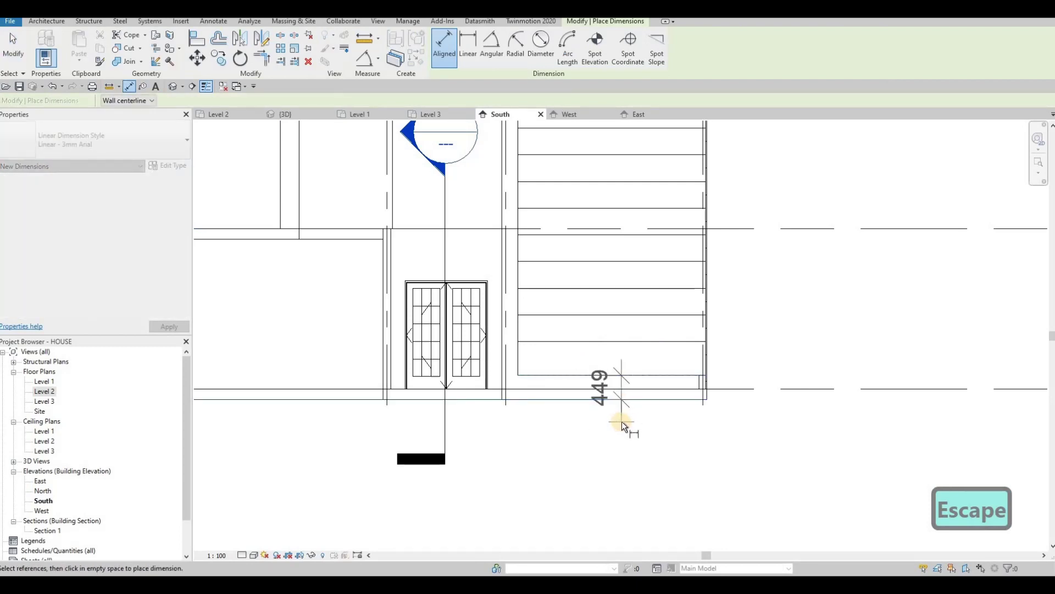
left_click(621, 421)
key("Escape")
key("Escape")
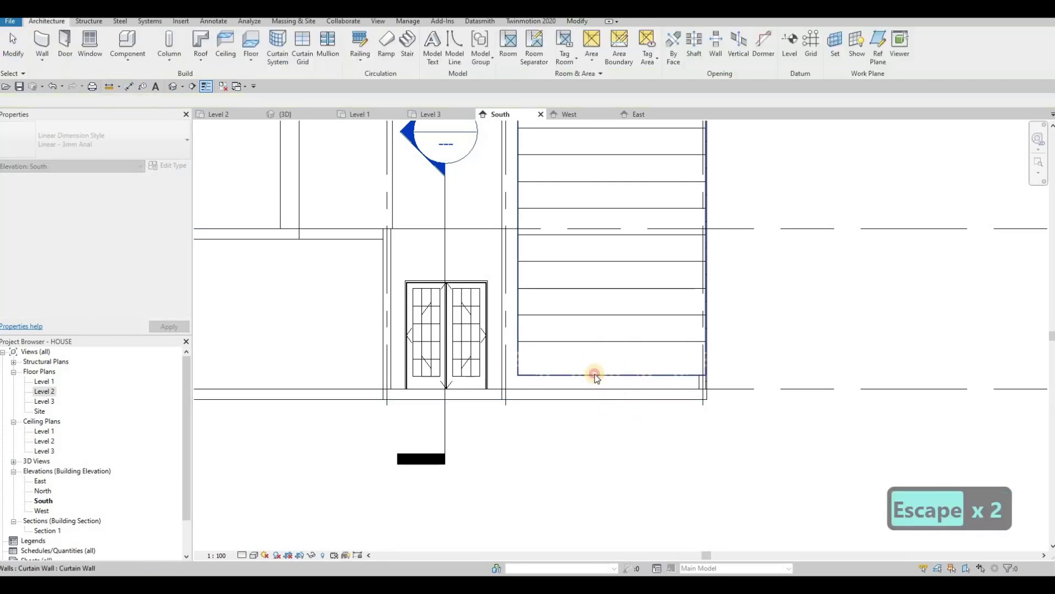
Step: Set the South curtain wall's base offset to -2800 mm from Level 2
left_click(596, 374)
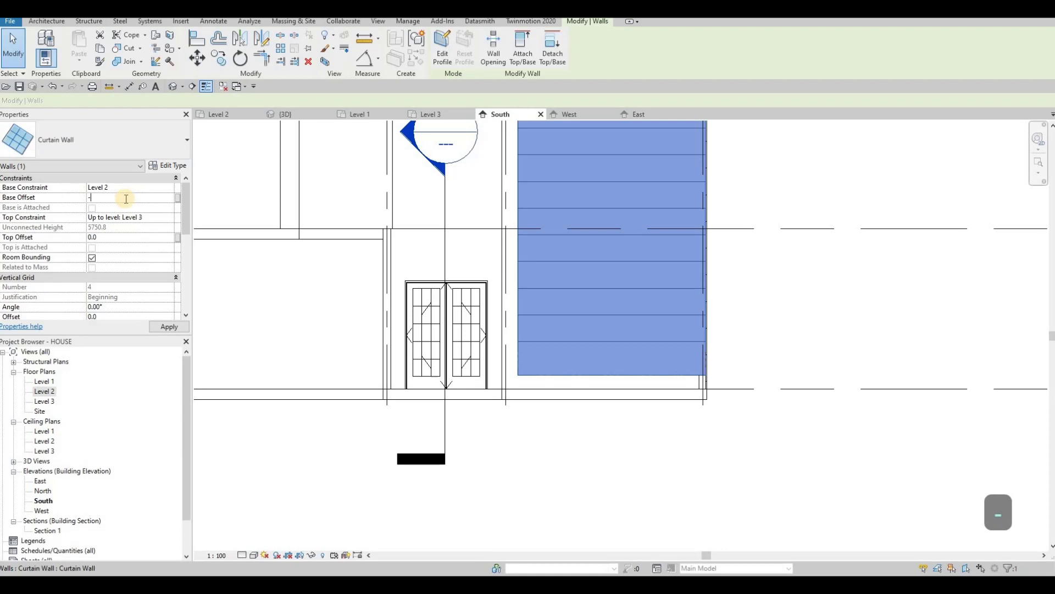
type("800")
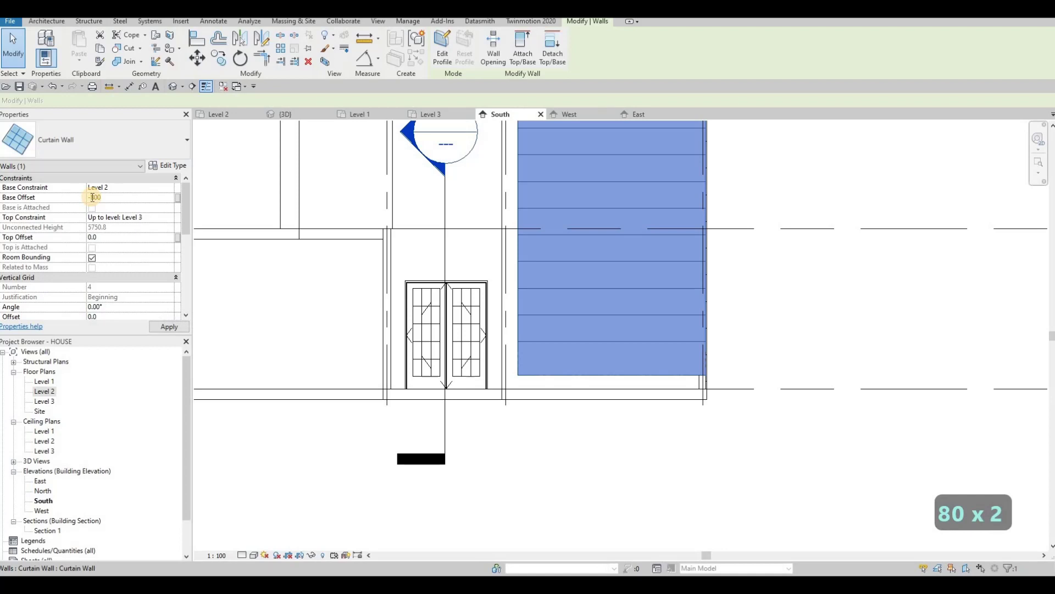
type("8")
key("BackSpace")
type("2")
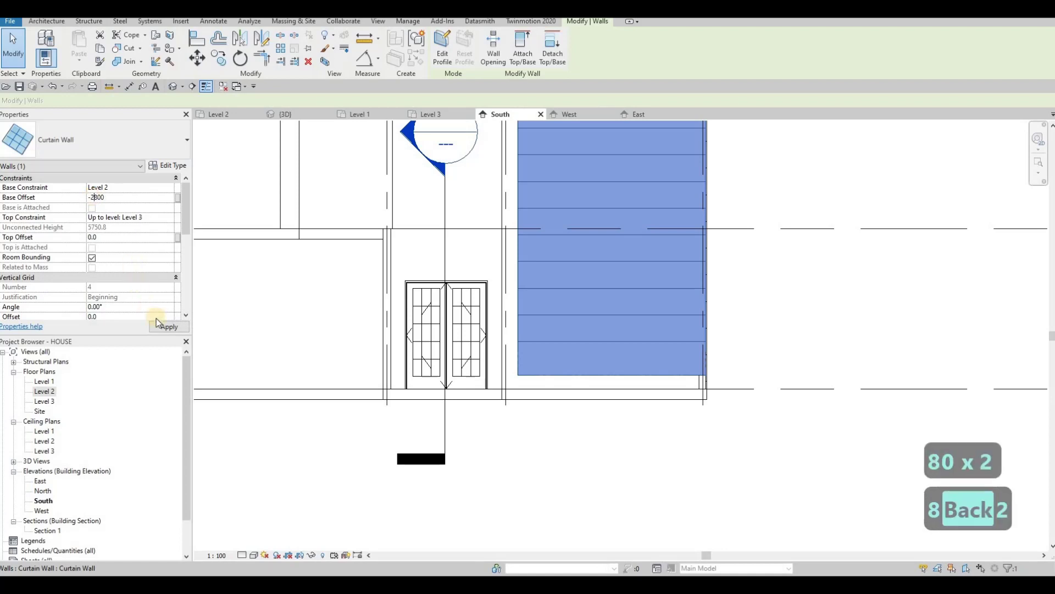
left_click(171, 328)
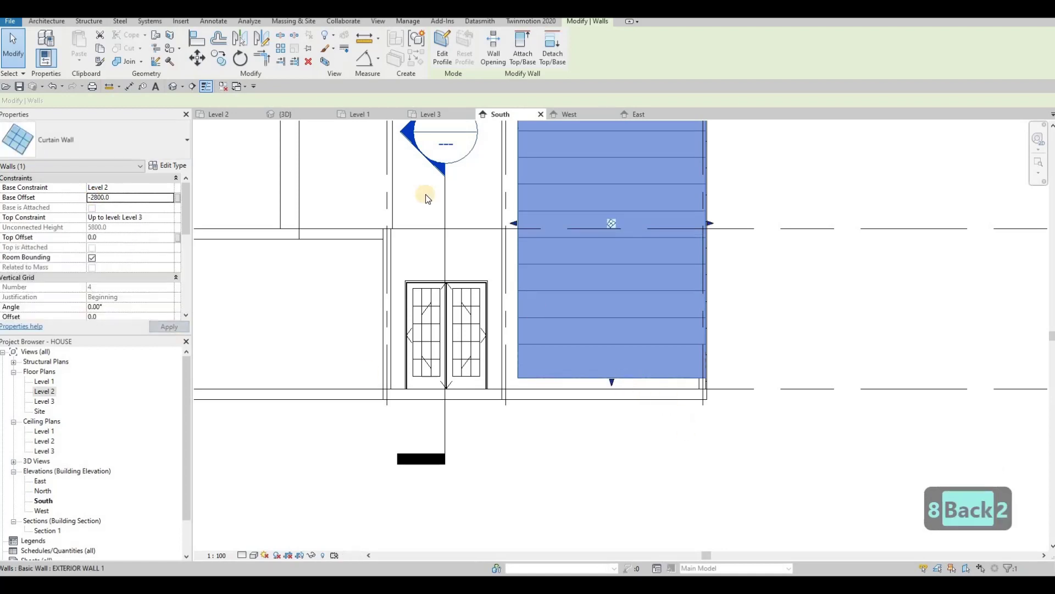
key("Escape")
key("Escape")
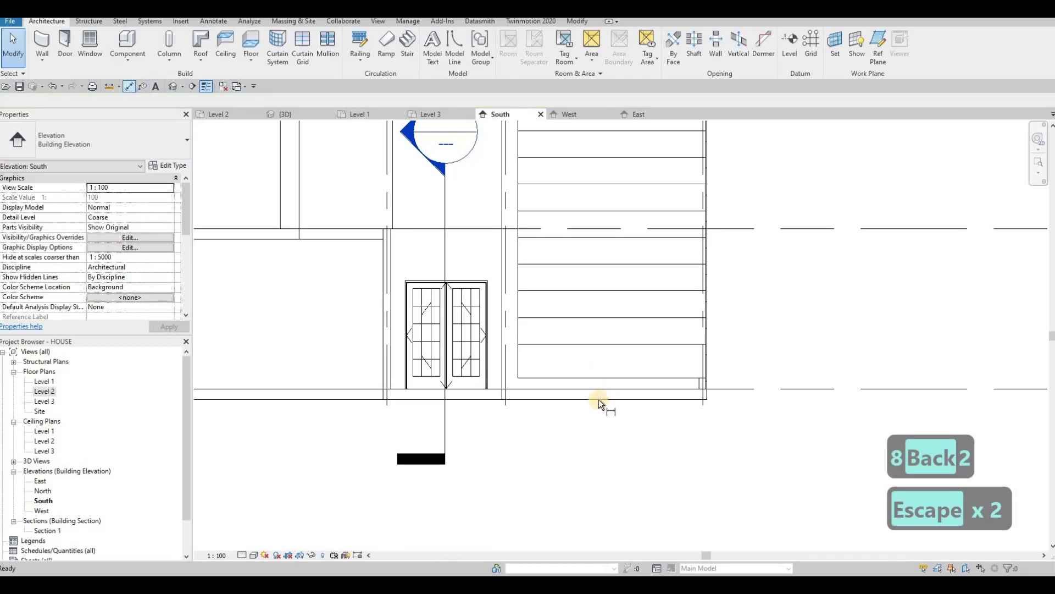
Step: Check the distance between the exterior wall's bottom edge and the South curtain wall's bottom edge with an aligned dimension
left_click(598, 399)
left_click(614, 379)
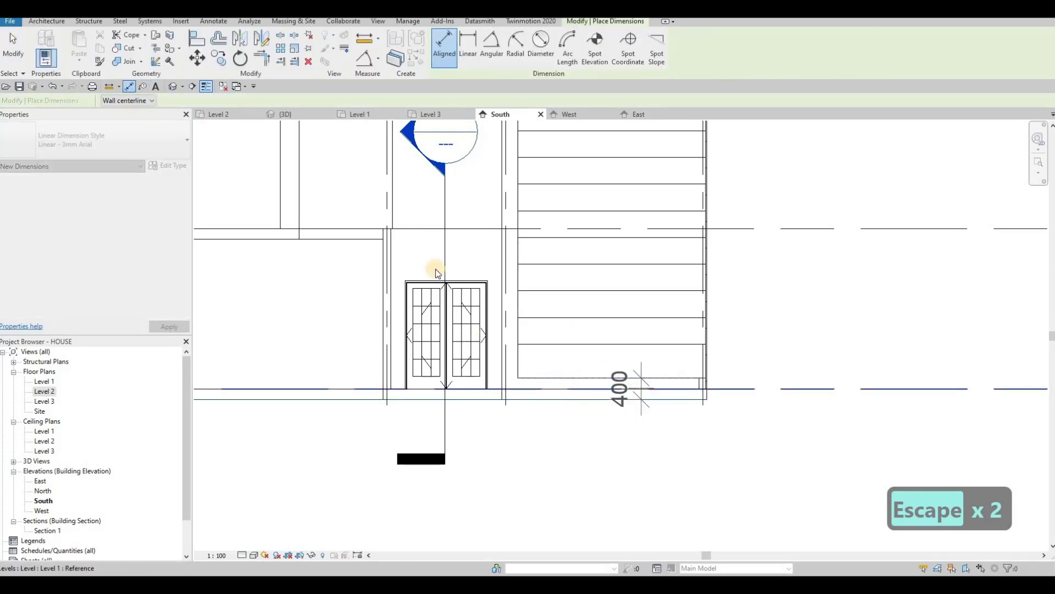
key("Escape")
key("Escape")
key("Escape")
key("Escape")
key("Escape")
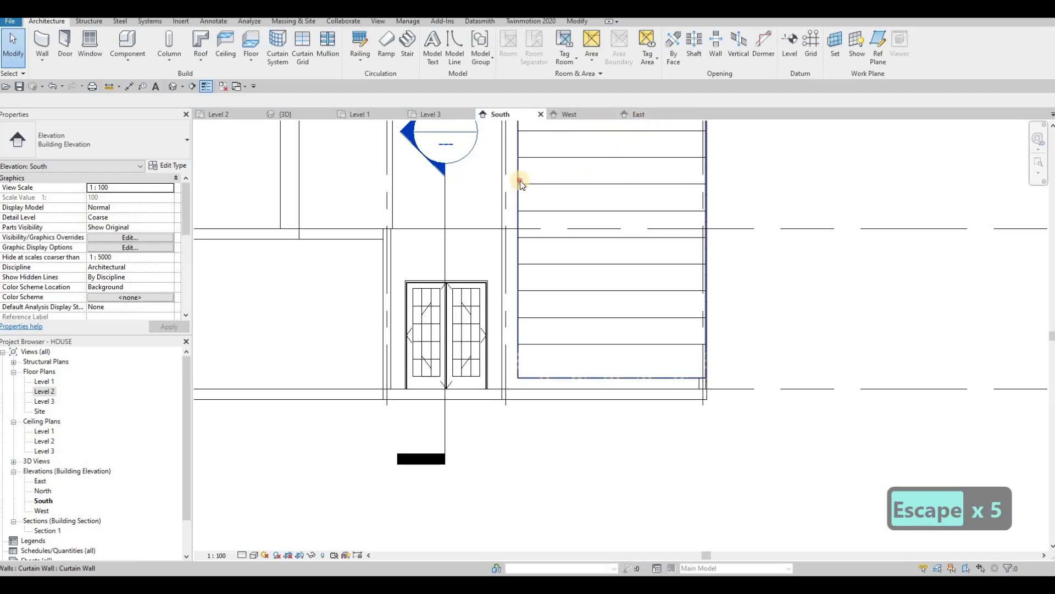
Step: Set the distance from the exterior wall's left end to the South curtain wall's left edge to 400 mm
left_click(505, 218)
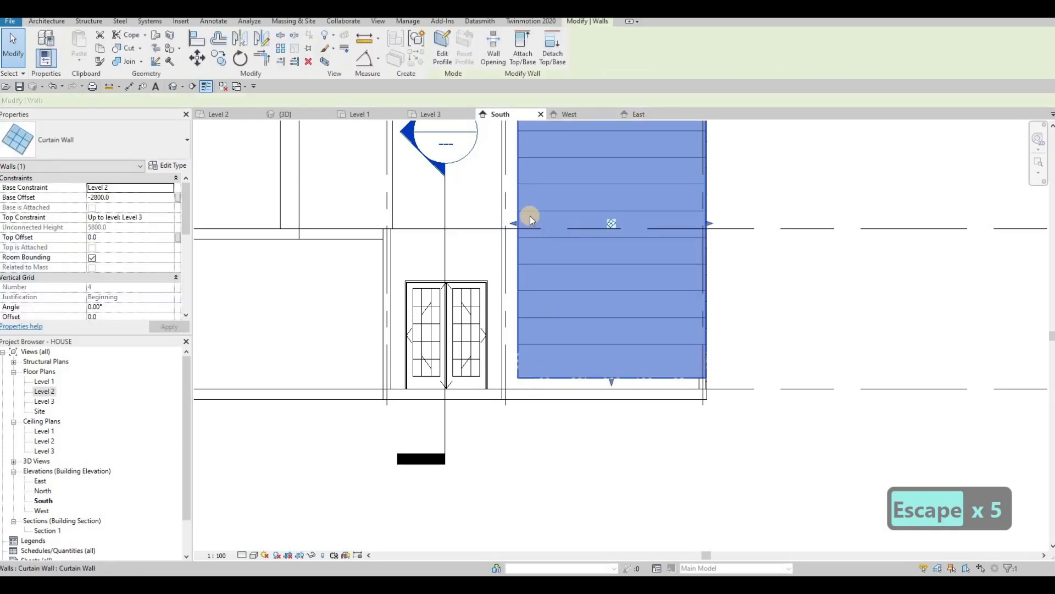
scroll(530, 215, "up", 2)
scroll(530, 176, "up", 2)
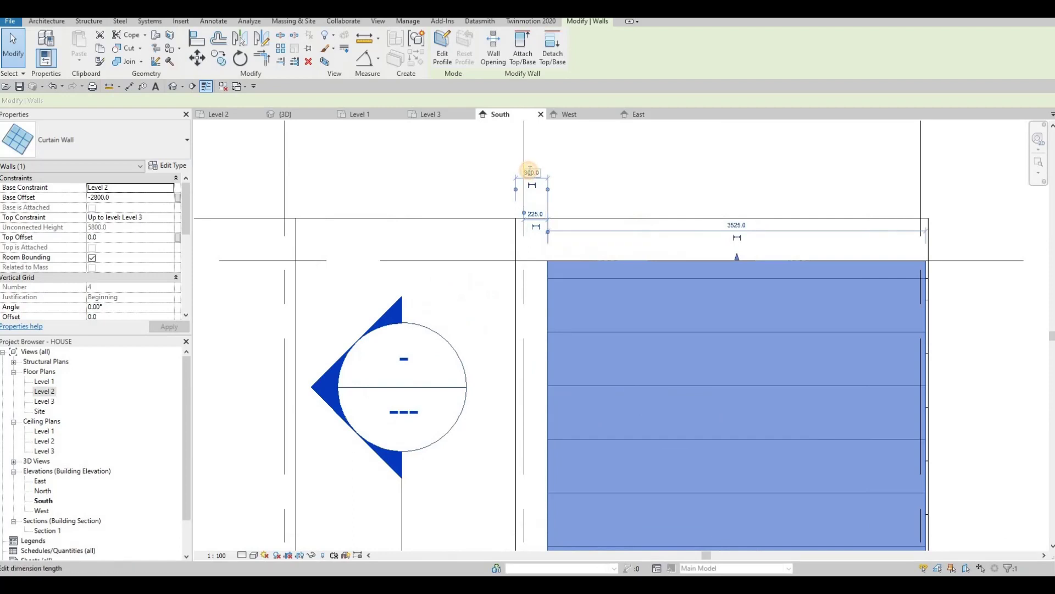
left_click(529, 172)
key("Return")
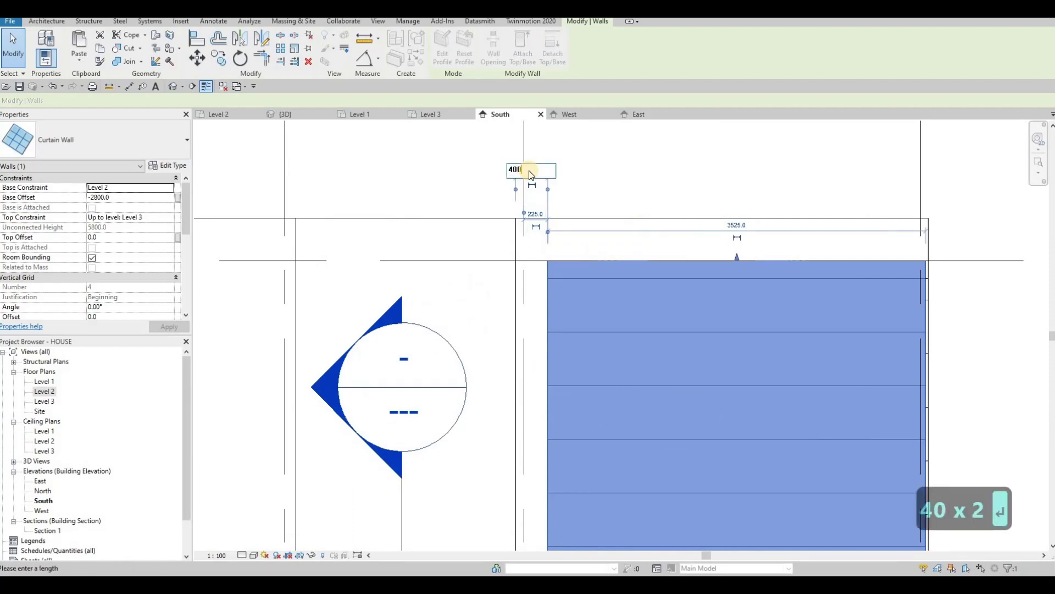
Step: In the East elevation, set the distance between the East curtain wall and the neighbouring wall opening to 400 mm
key("Escape")
scroll(432, 148, "down", 2)
scroll(454, 148, "down", 1)
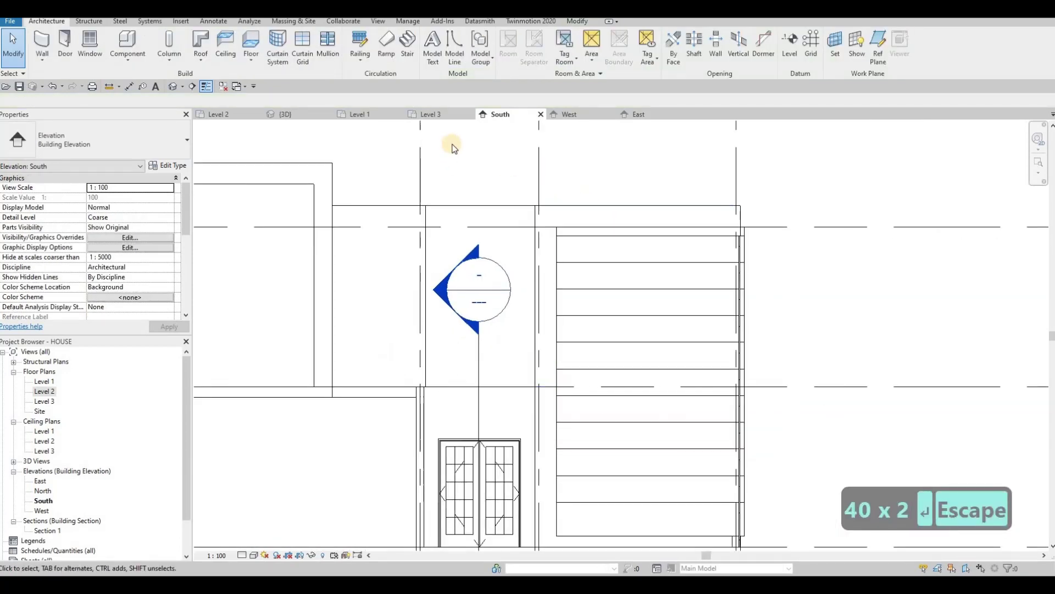
left_click(634, 120)
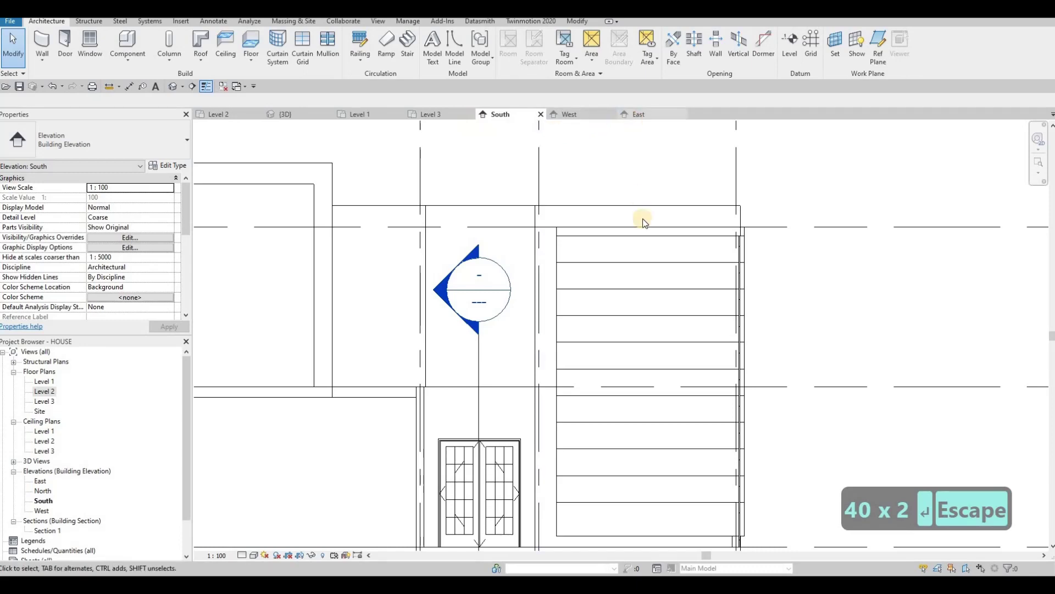
left_click(670, 212)
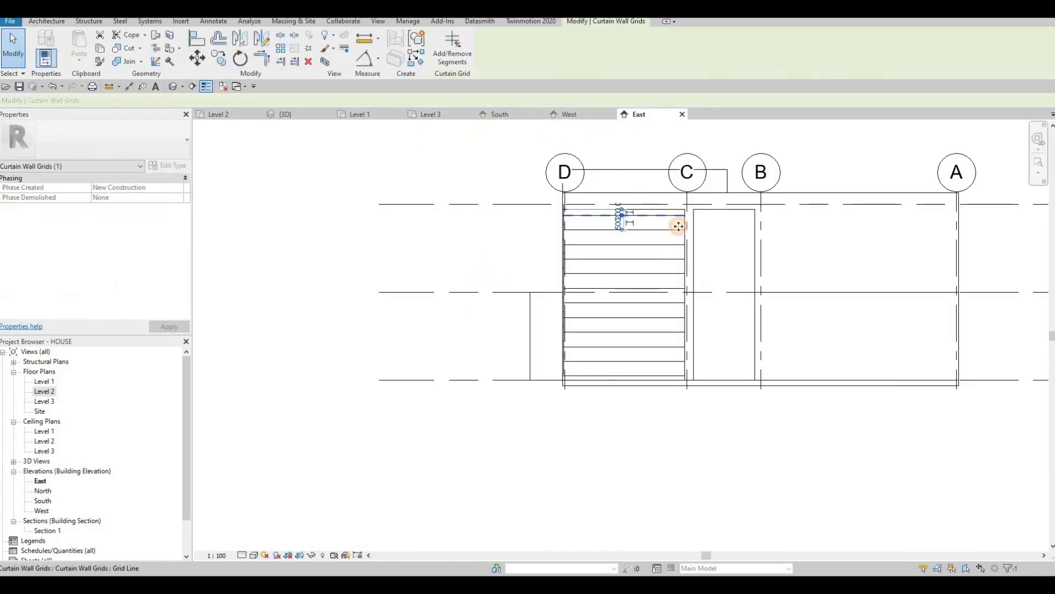
key("Escape")
left_click(685, 289)
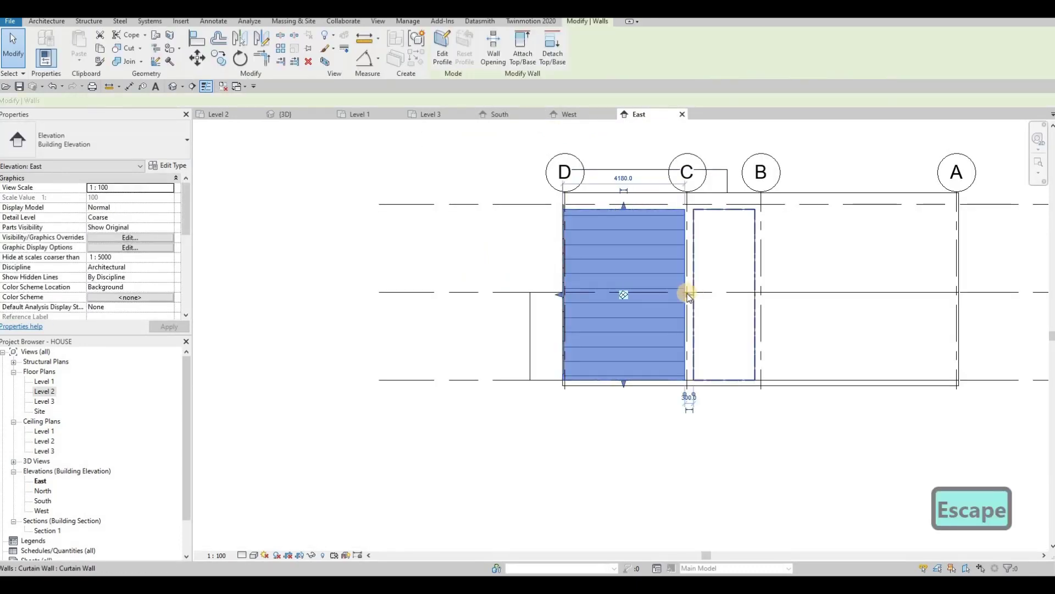
scroll(690, 403, "up", 2)
left_click(689, 398)
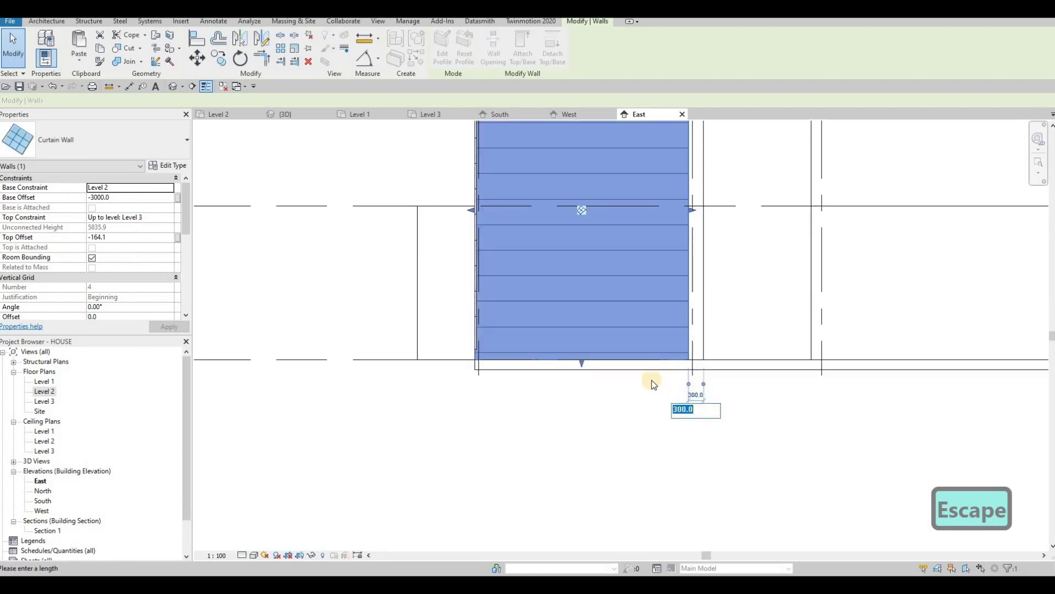
type("400")
key("Return")
key("Escape")
key("Escape")
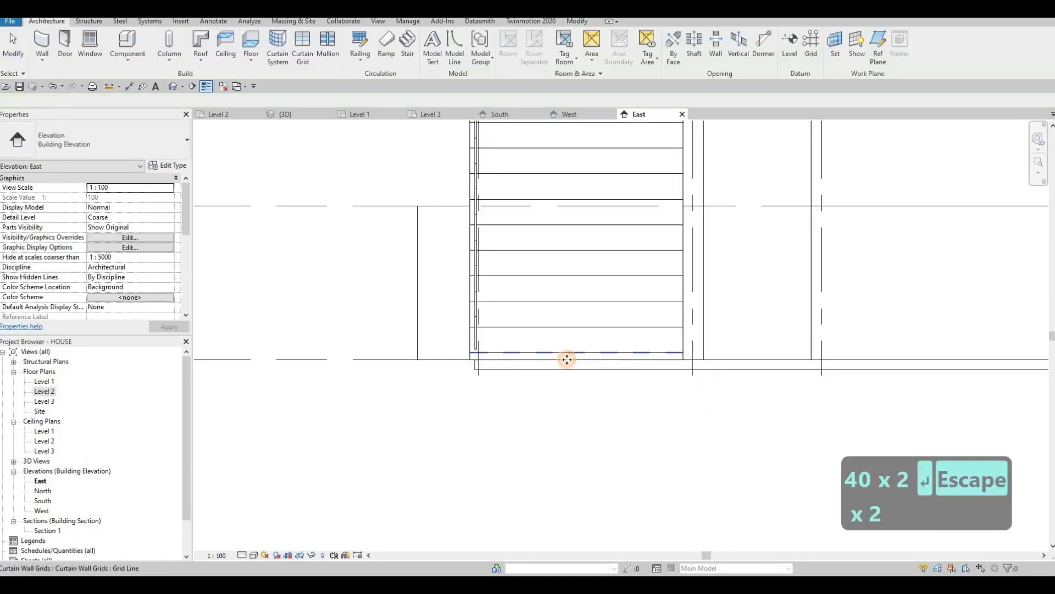
Step: Raise the East curtain wall's bottom edge to about -2805 mm from Level 2 and try a base offset of -2800 mm
left_click(575, 350)
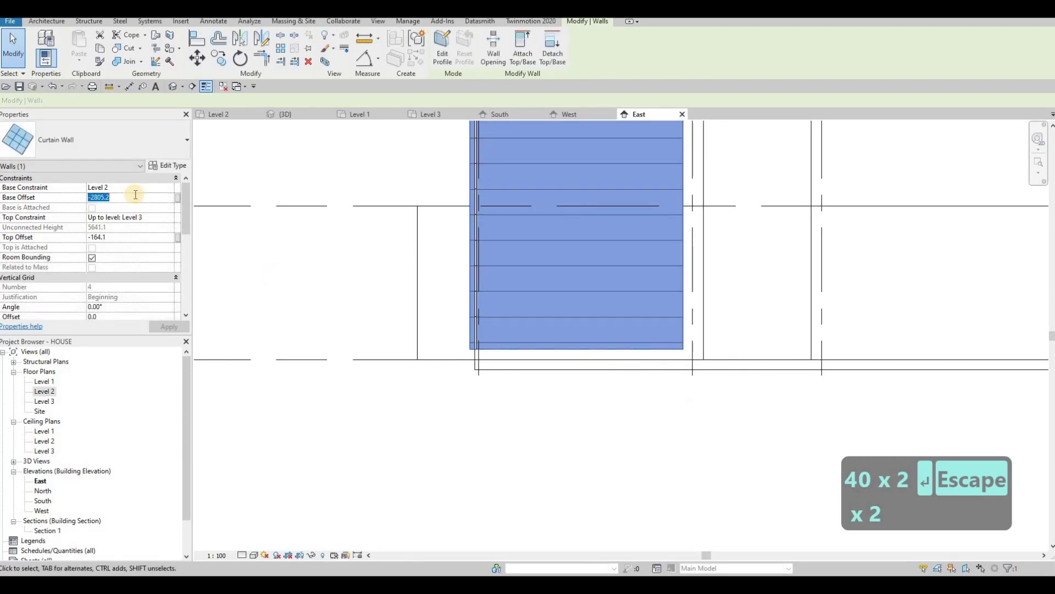
type("-2")
key("Return")
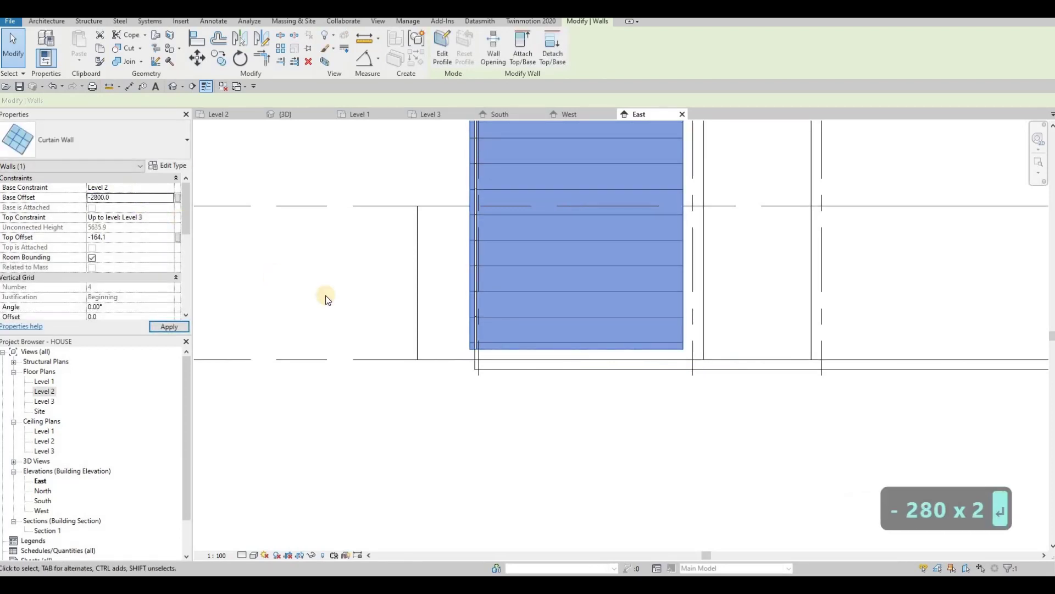
key("Escape")
key("Escape")
scroll(544, 297, "down", 2)
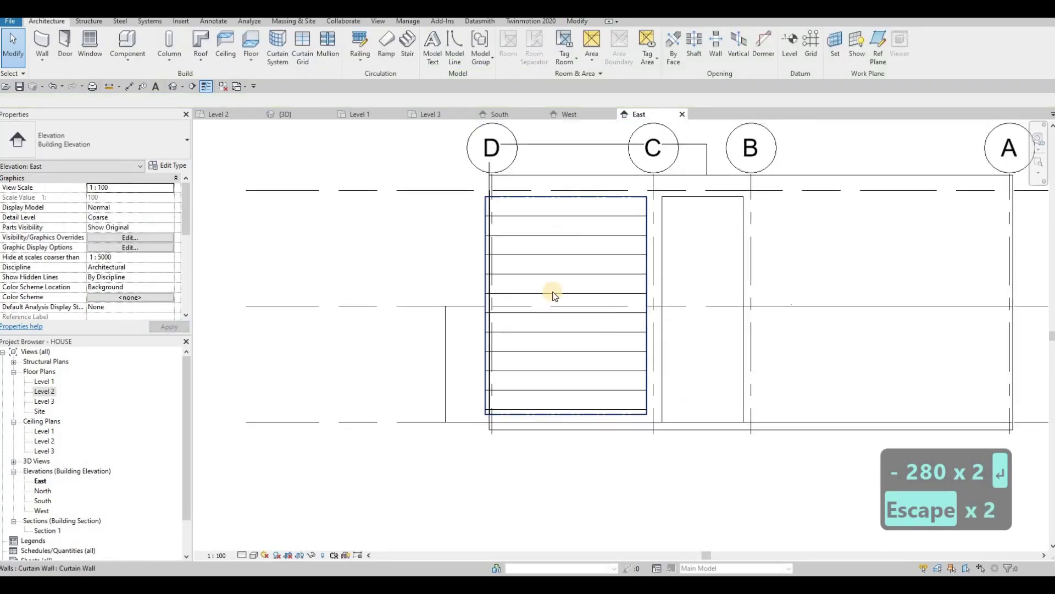
Step: Delete the permanent width dimension placed above the East curtain wall
left_click(564, 195)
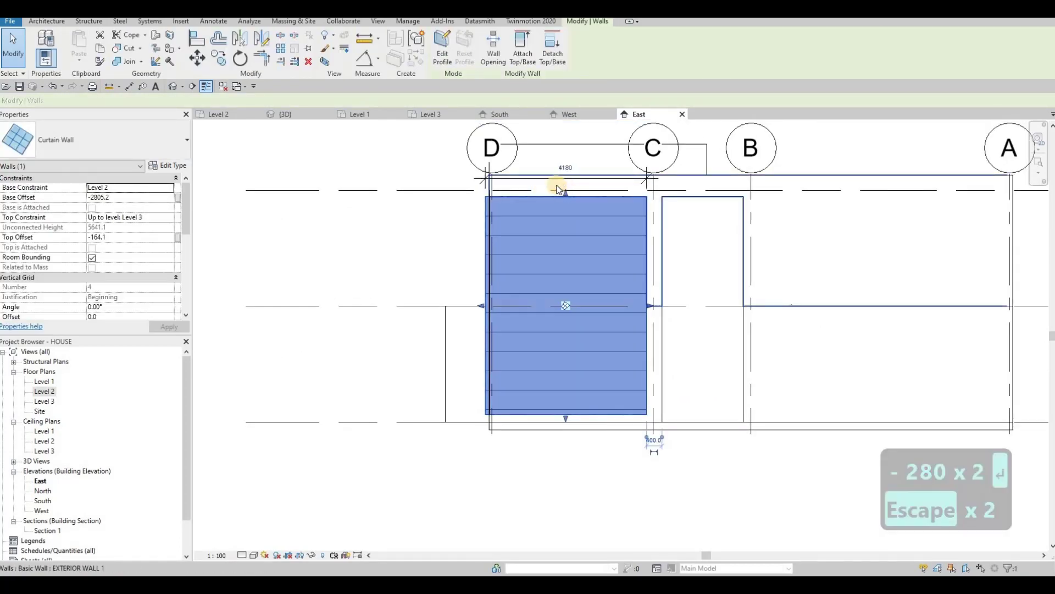
key("Escape")
left_click(562, 168)
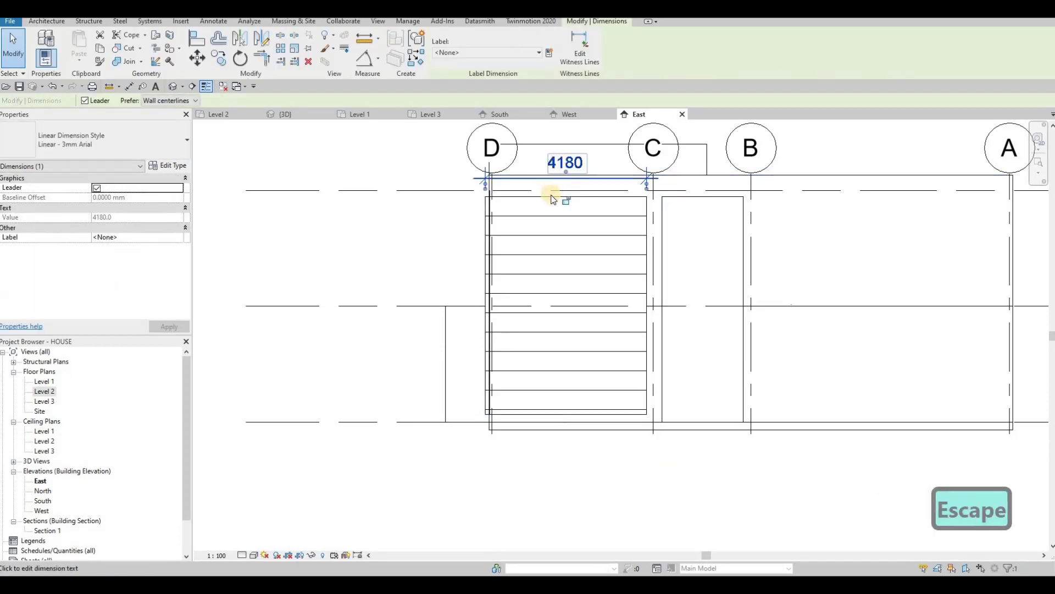
key("Delete")
Step: Undo the accidental deletion of the East curtain wall
scroll(560, 203, "up", 2)
left_click(576, 198)
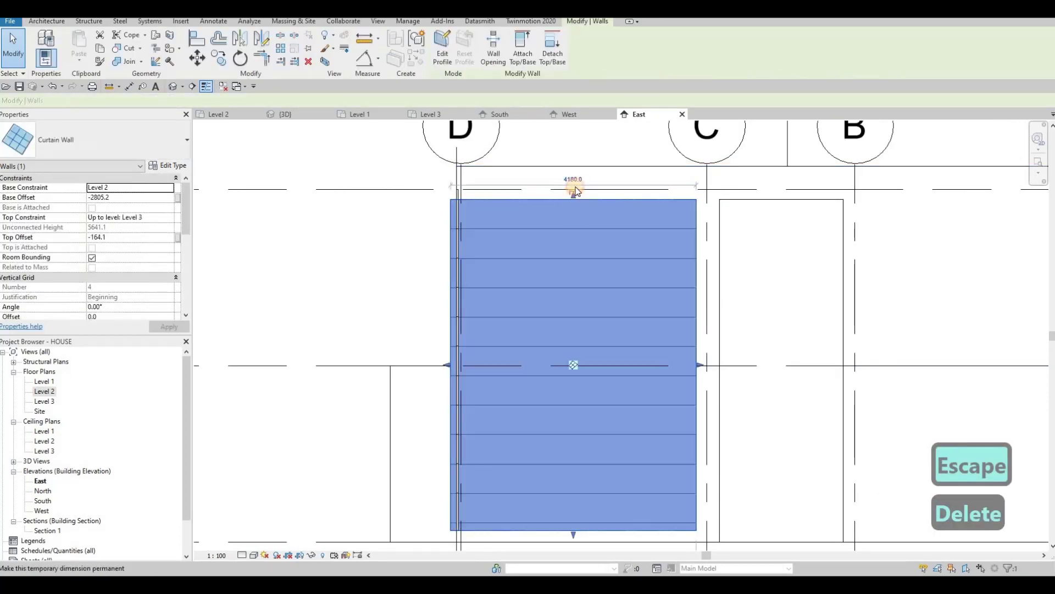
key("Delete")
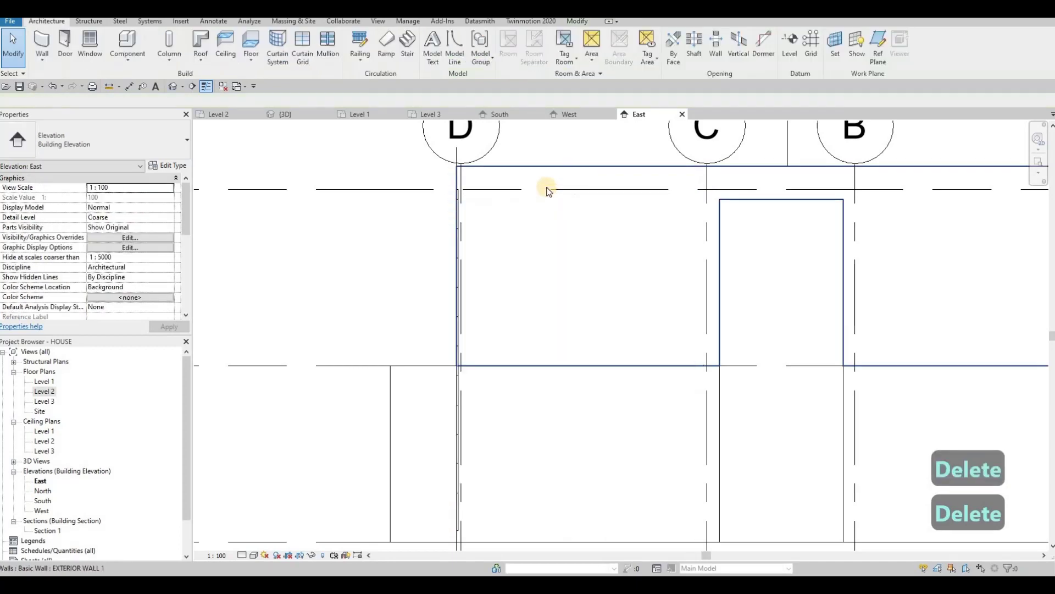
key("ctrl+z")
key("Escape")
key("Escape")
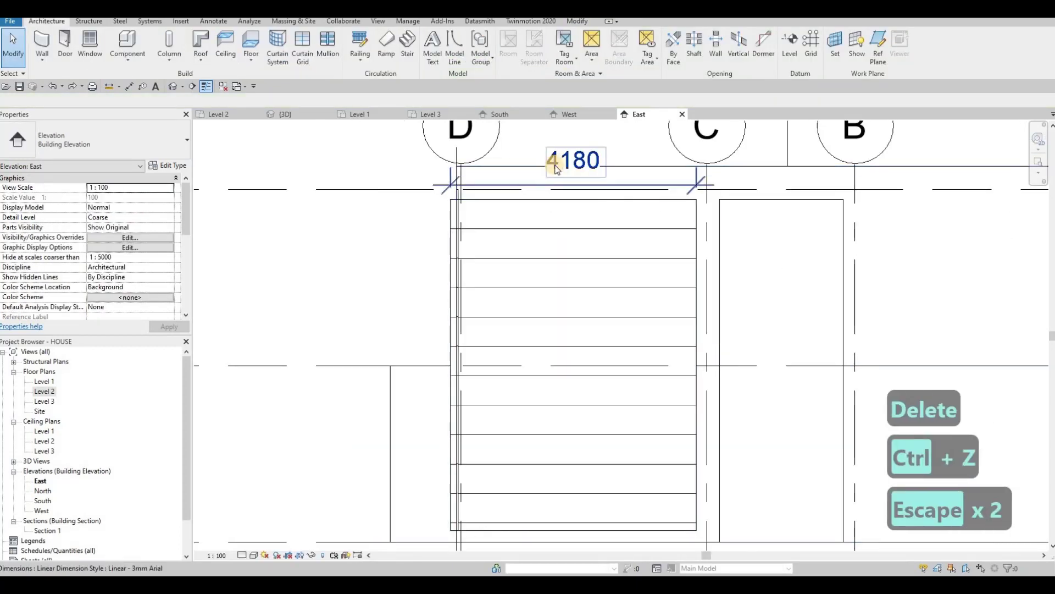
Step: Remove the restored width dimension above the East curtain wall
left_click(563, 199)
key("Delete")
scroll(562, 223, "up", 2)
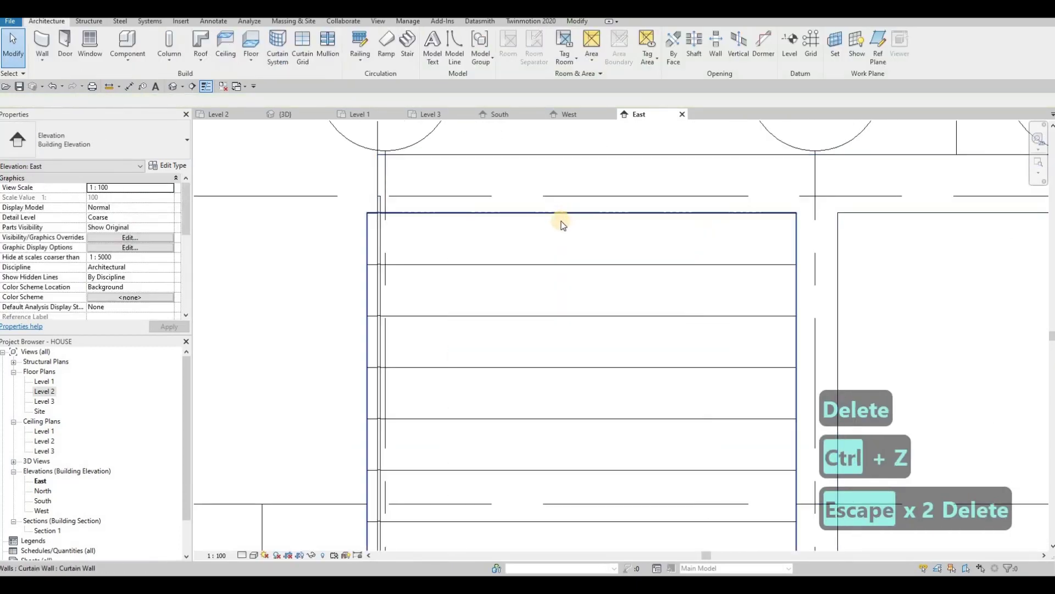
Step: Undo making the East curtain wall's temporary width dimension permanent
left_click(589, 212)
scroll(574, 217, "up", 3)
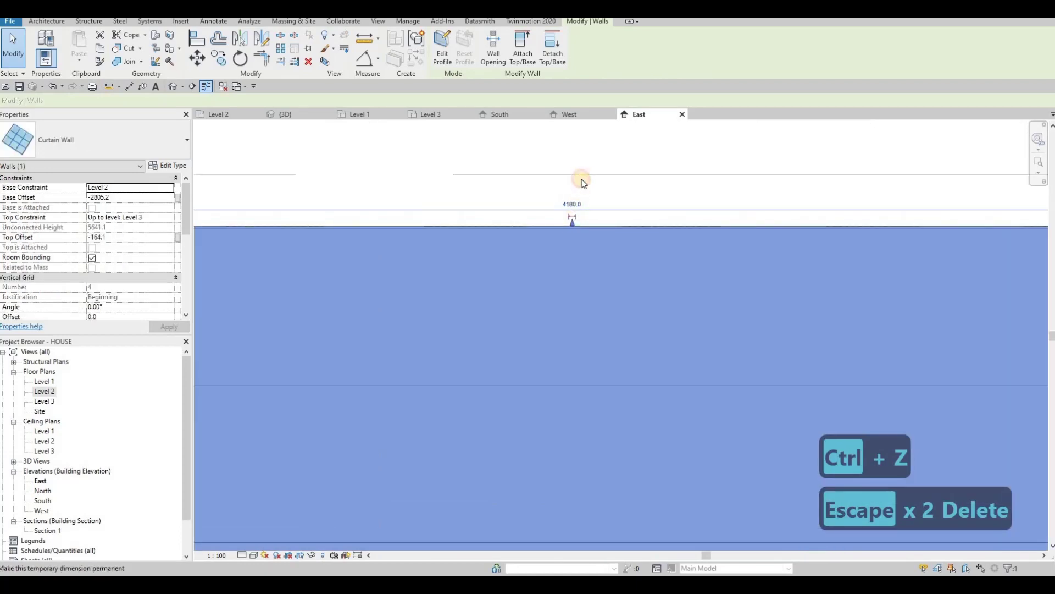
left_click(572, 218)
key("ctrl+z")
key("ctrl+z")
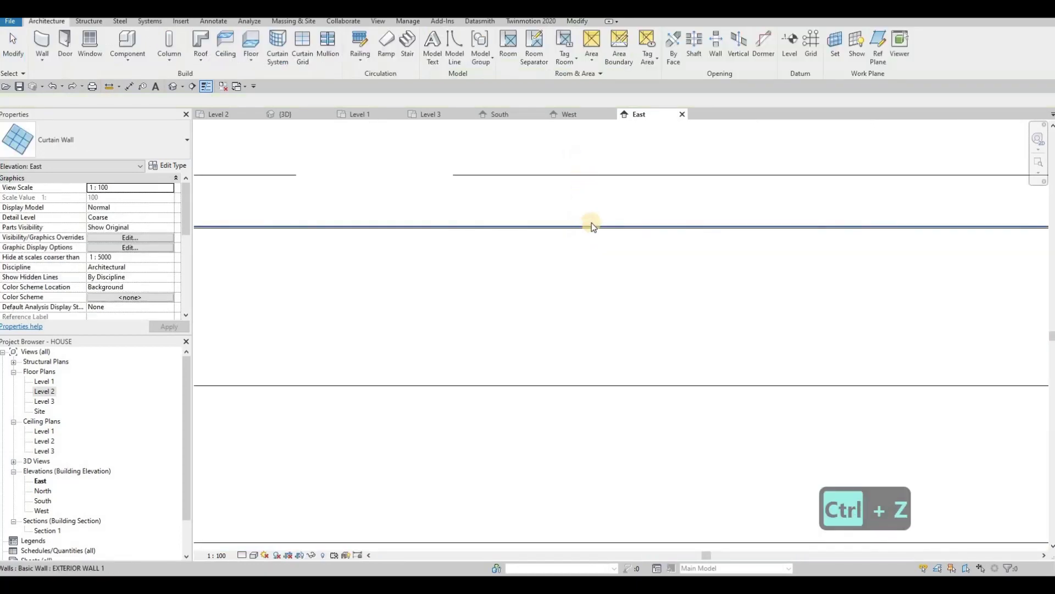
scroll(278, 256, "down", 4)
key("Escape")
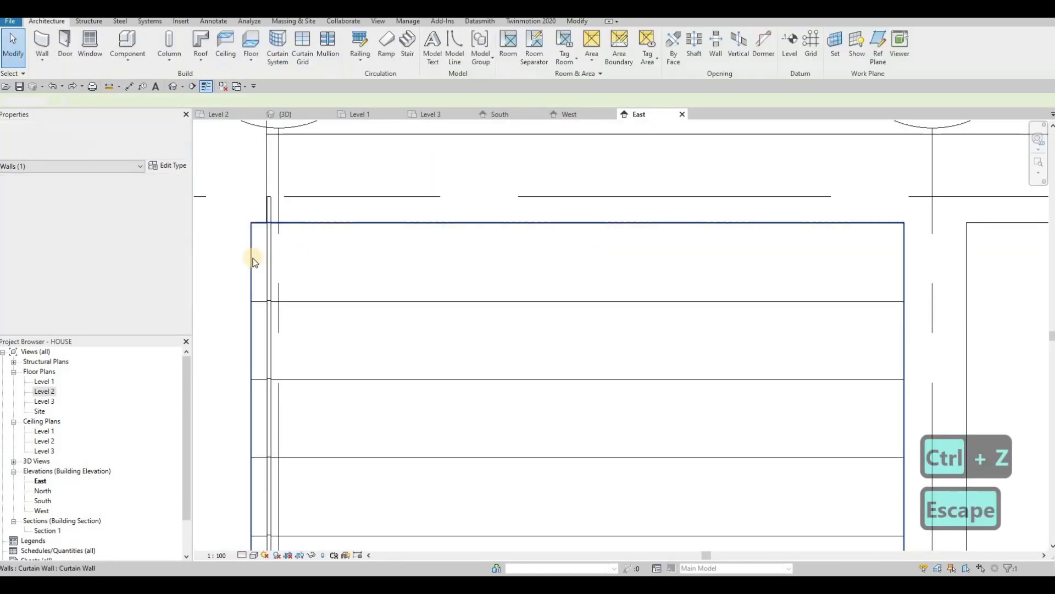
Step: Raise the East curtain wall's top edge to Level 3 for a top offset of 0
left_click(577, 222)
scroll(576, 220, "up", 5)
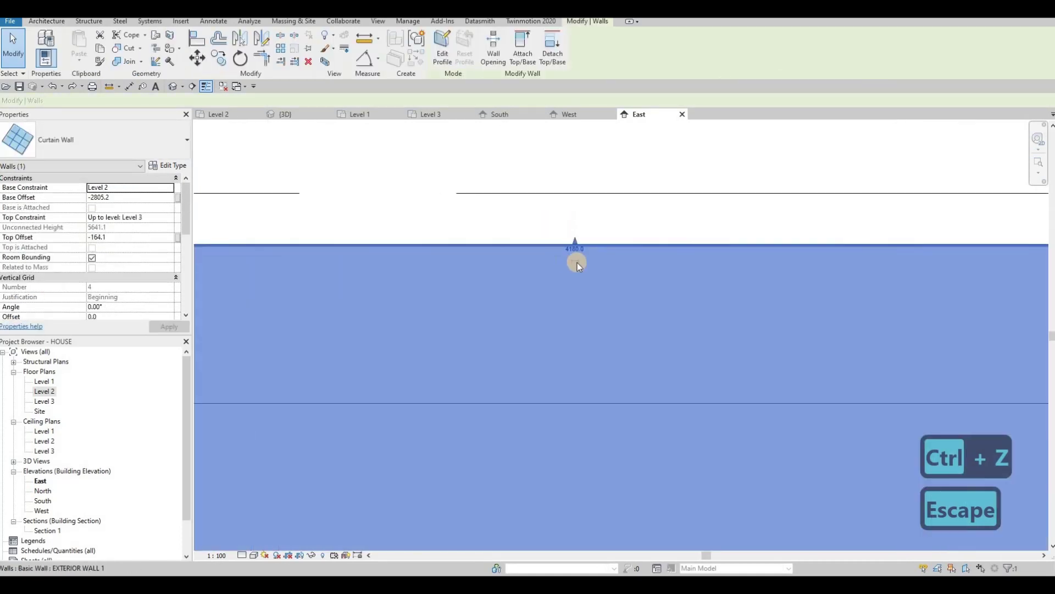
left_click_drag(591, 200, 582, 223)
scroll(575, 248, "down", 2)
scroll(575, 249, "down", 3)
key("Escape")
key("Escape")
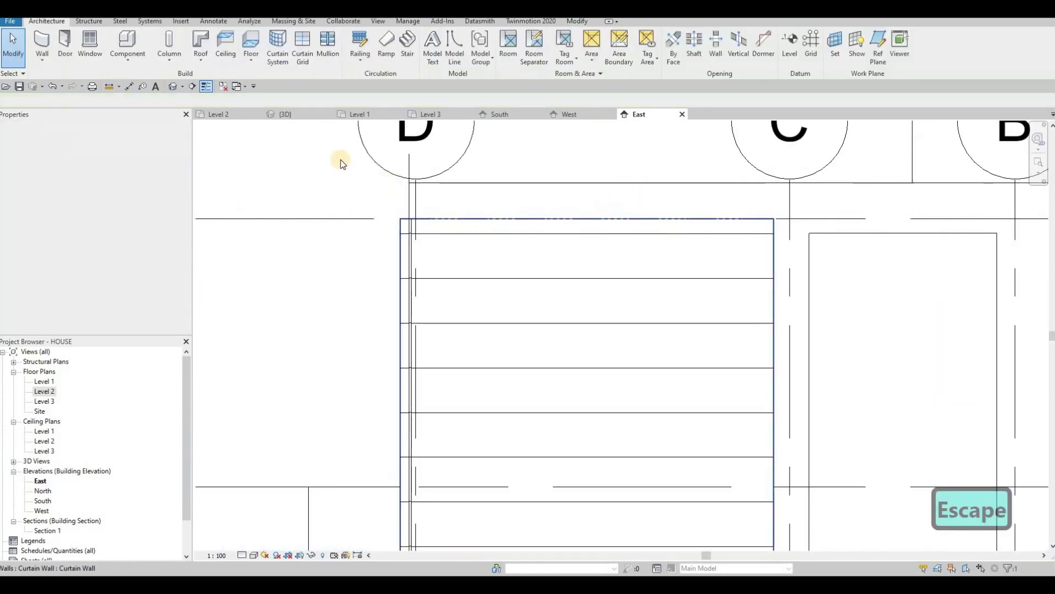
Step: In the Level 2 plan, shorten the East curtain wall's south end to meet the South curtain wall at the corner
left_click(222, 112)
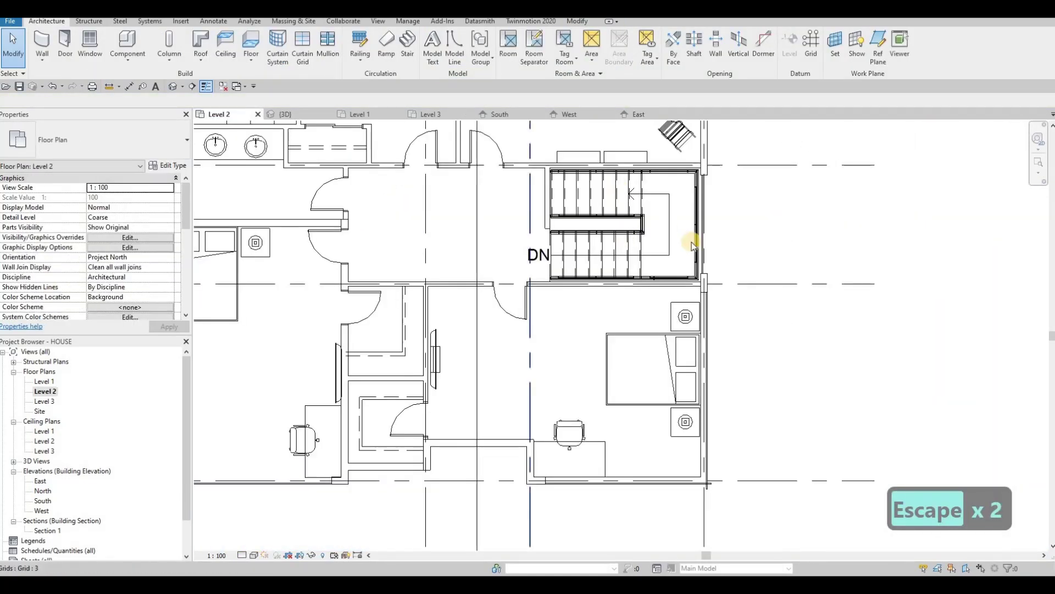
middle_click_drag(704, 333, 693, 282)
scroll(692, 248, "up", 3)
middle_click_drag(662, 423, 631, 293)
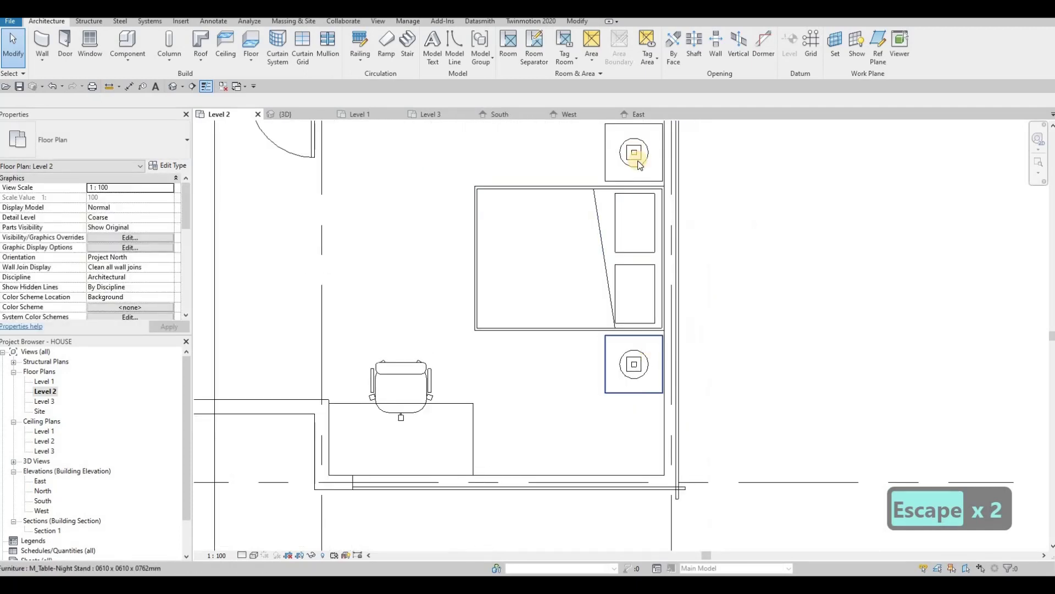
scroll(642, 373, "up", 2)
middle_click_drag(689, 363, 673, 163)
scroll(689, 355, "up", 2)
left_click(695, 416)
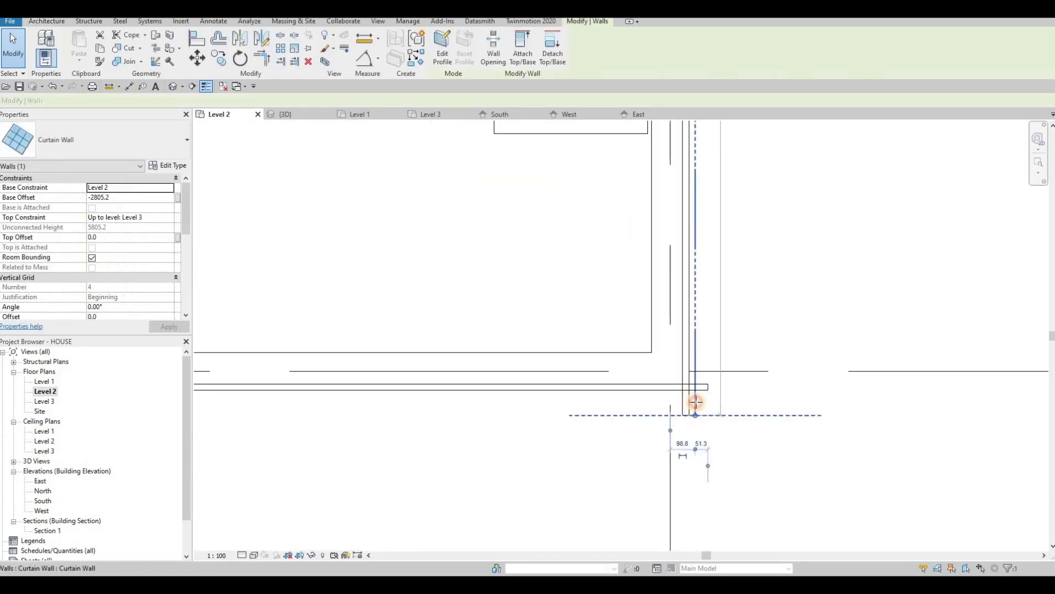
left_click_drag(696, 386, 690, 397)
left_click(688, 390)
key("Escape")
Step: Shorten the South curtain wall's east end to the outer face of the East curtain wall
left_click(686, 391)
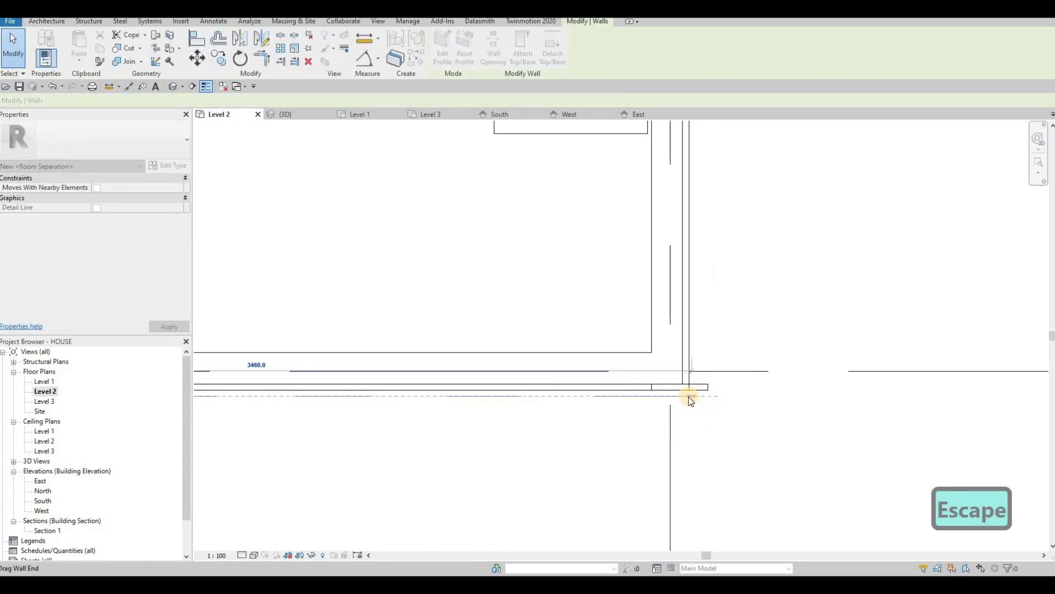
scroll(691, 397, "up", 4)
left_click_drag(693, 394, 688, 396)
key("Escape")
key("Escape")
key("Escape")
scroll(495, 253, "down", 4)
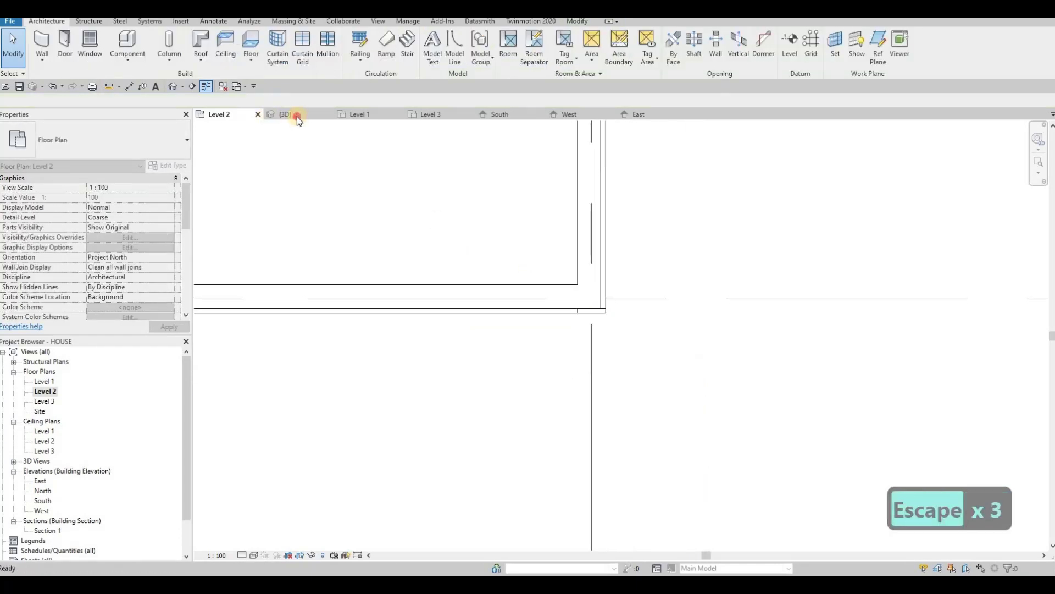
Step: Inspect the corner where the South and East curtain walls meet in the 3D view
left_click(297, 116)
middle_click_drag(498, 283, 529, 301, "shift")
middle_click_drag(590, 199, 640, 206, "shift")
scroll(635, 237, "up", 5)
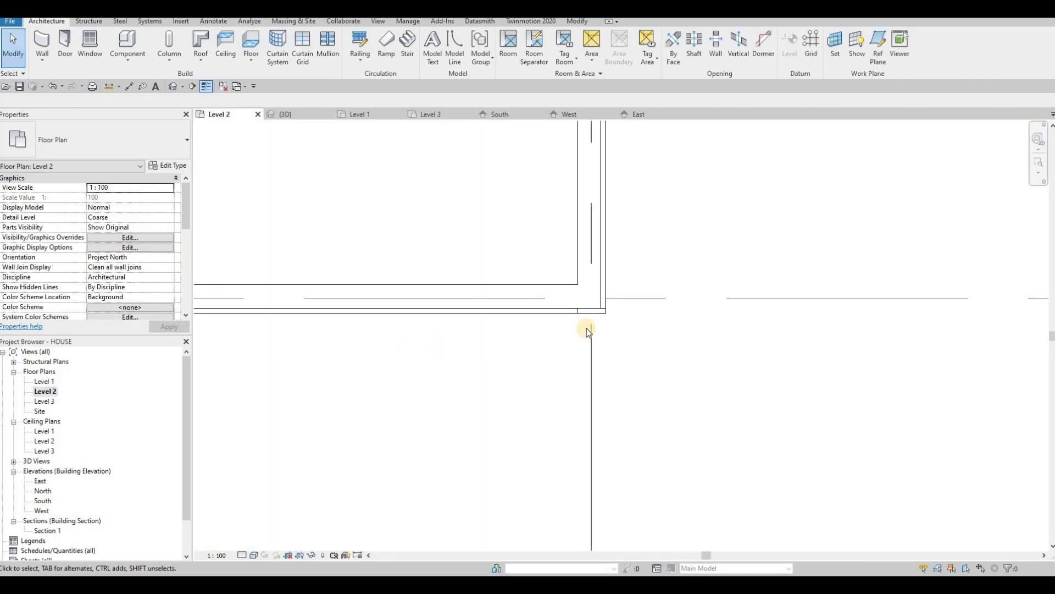
Step: In the Level 2 plan, pull the South curtain wall's east end back inside the East curtain wall at the corner
scroll(544, 336, "down", 2)
middle_click_drag(460, 314, 671, 306)
scroll(671, 306, "down", 2)
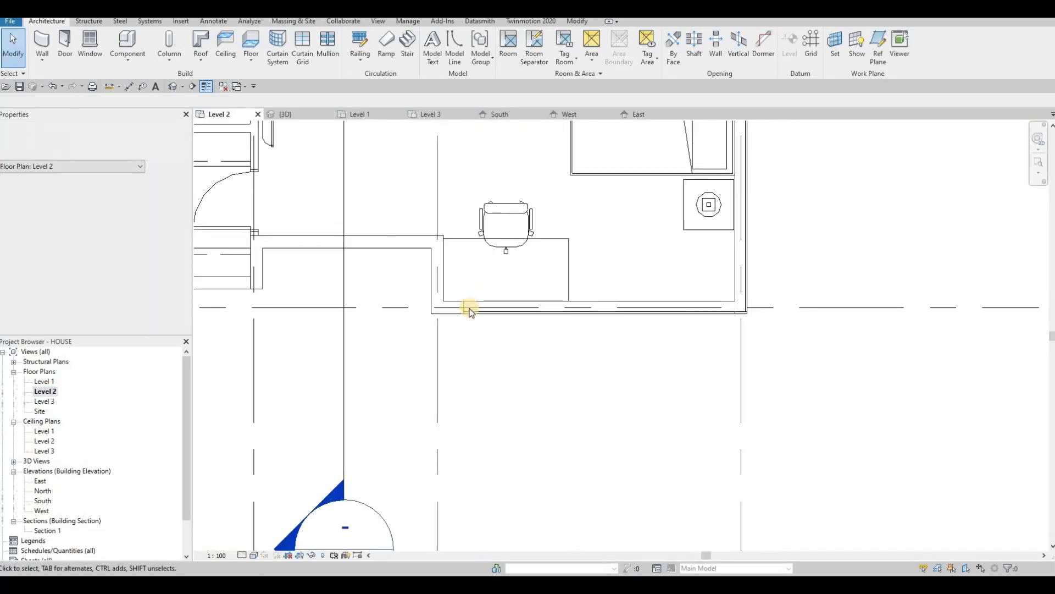
scroll(470, 312, "up", 2)
left_click(600, 321)
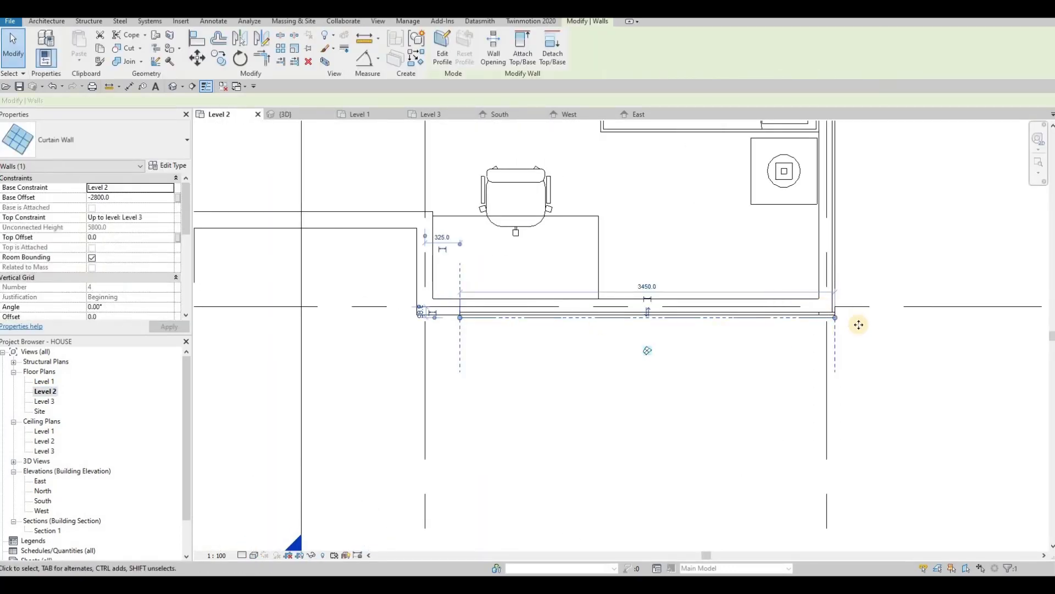
scroll(859, 325, "up", 3)
left_click_drag(870, 320, 880, 334)
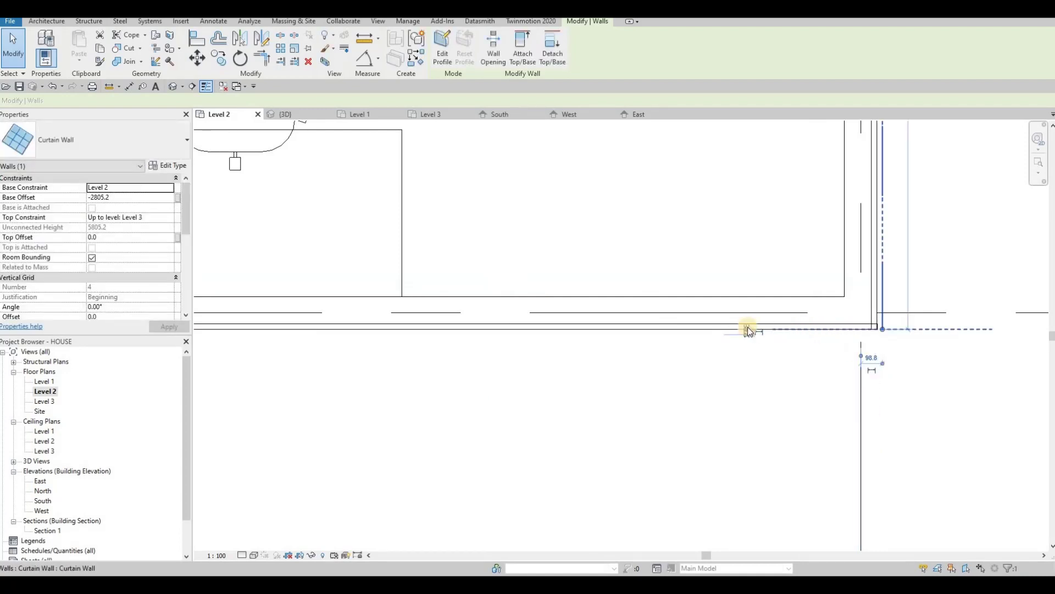
key("Escape")
left_click(876, 335)
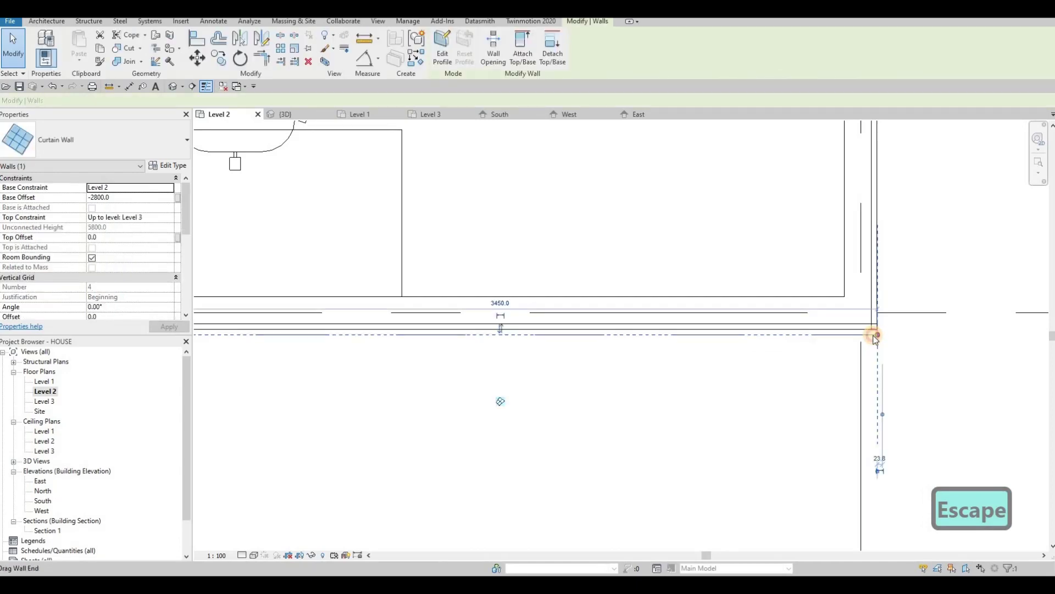
key("Escape")
scroll(883, 326, "up", 4)
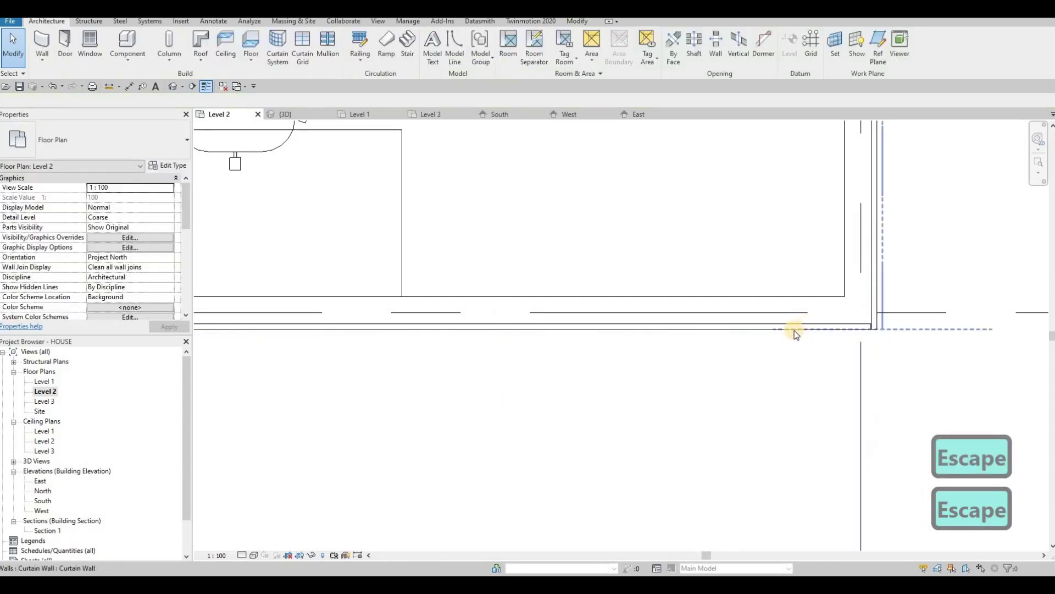
Step: Extend the South curtain wall's east end slightly to touch the inner face of the East curtain wall
left_click(677, 336)
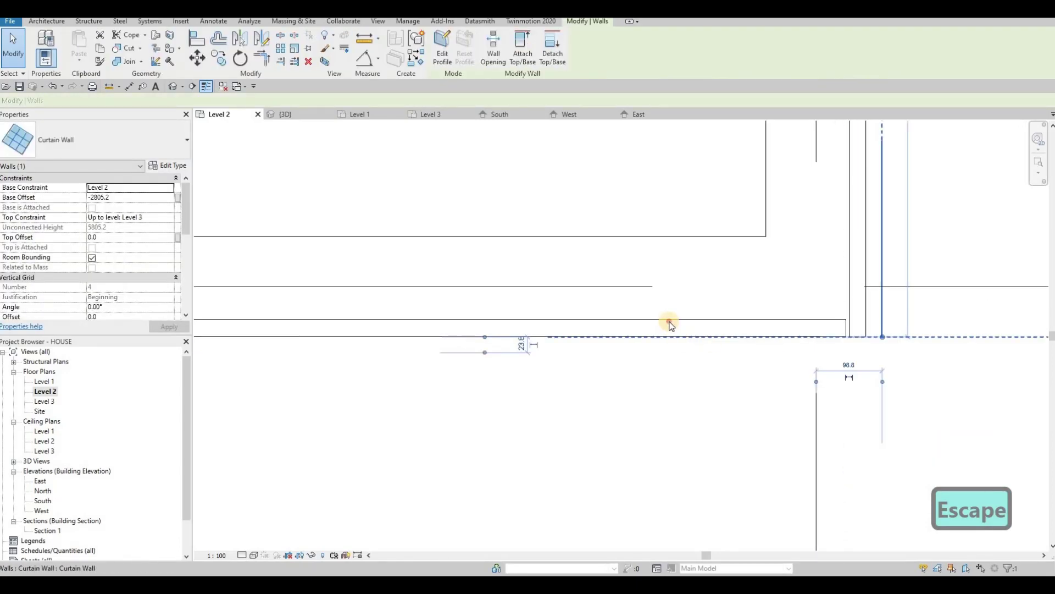
key("Escape")
left_click(843, 351)
scroll(847, 353, "up", 2)
left_click_drag(846, 349, 851, 350)
Step: Examine the joined South and East curtain walls and the wall frame around them in the 3D view
left_click(314, 116)
key("Escape")
key("Escape")
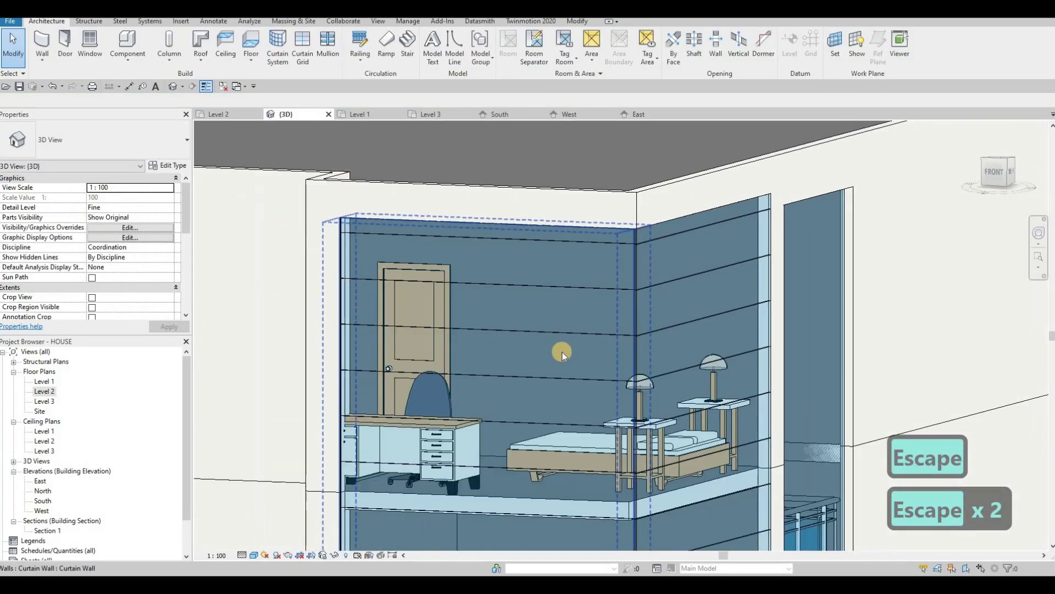
scroll(560, 351, "down", 1)
key("Escape")
middle_click_drag(560, 350, 563, 300)
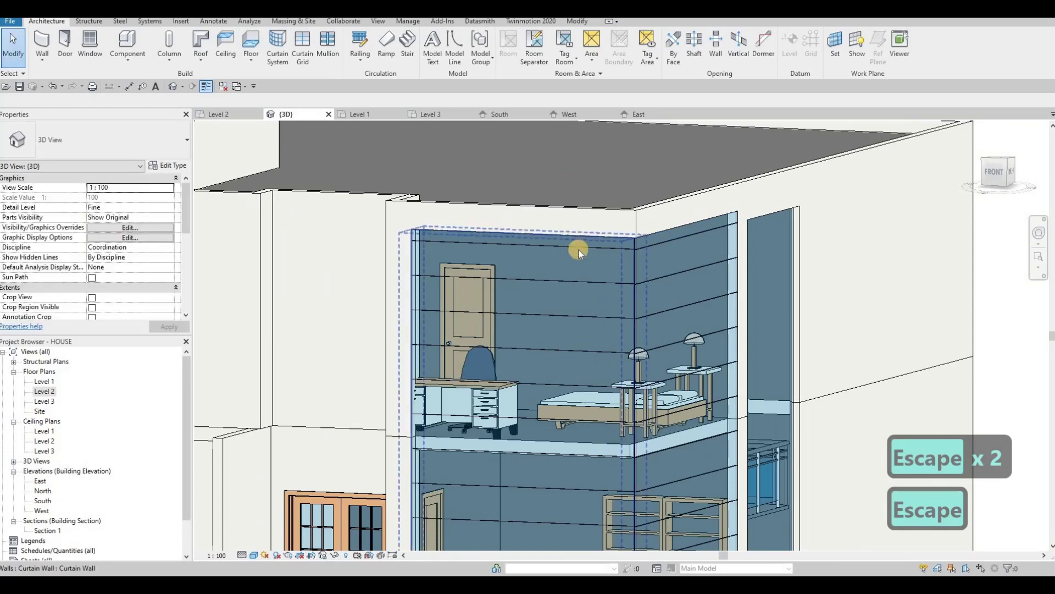
scroll(567, 407, "down", 1)
middle_click_drag(556, 431, 613, 386)
scroll(565, 304, "down", 1)
scroll(560, 366, "down", 1)
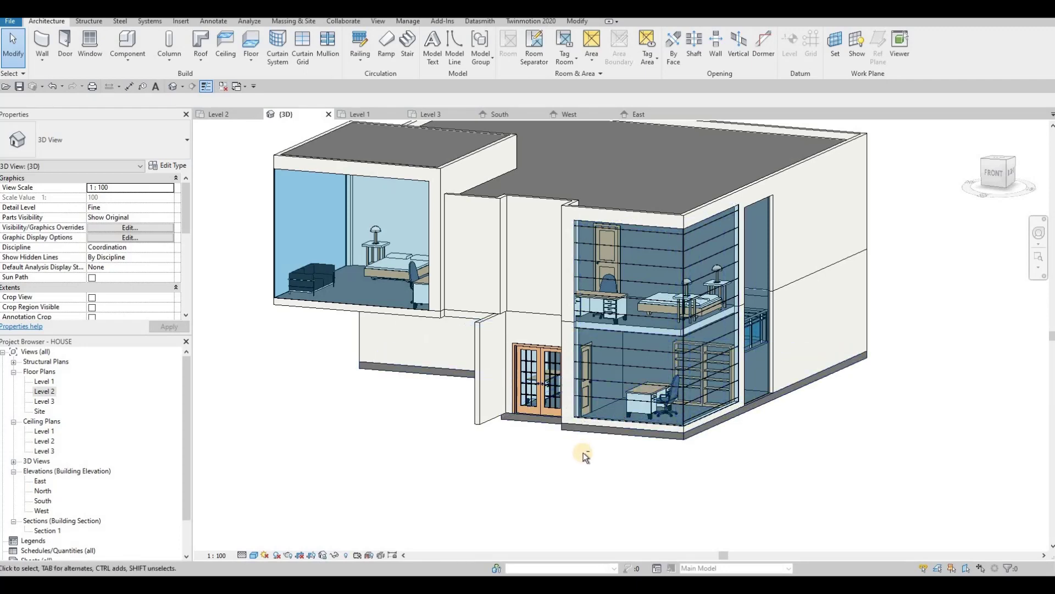
Step: Examine the house's south, west and east facades and their curtain walls in the 3D view
middle_click_drag(698, 340, 739, 318, "shift")
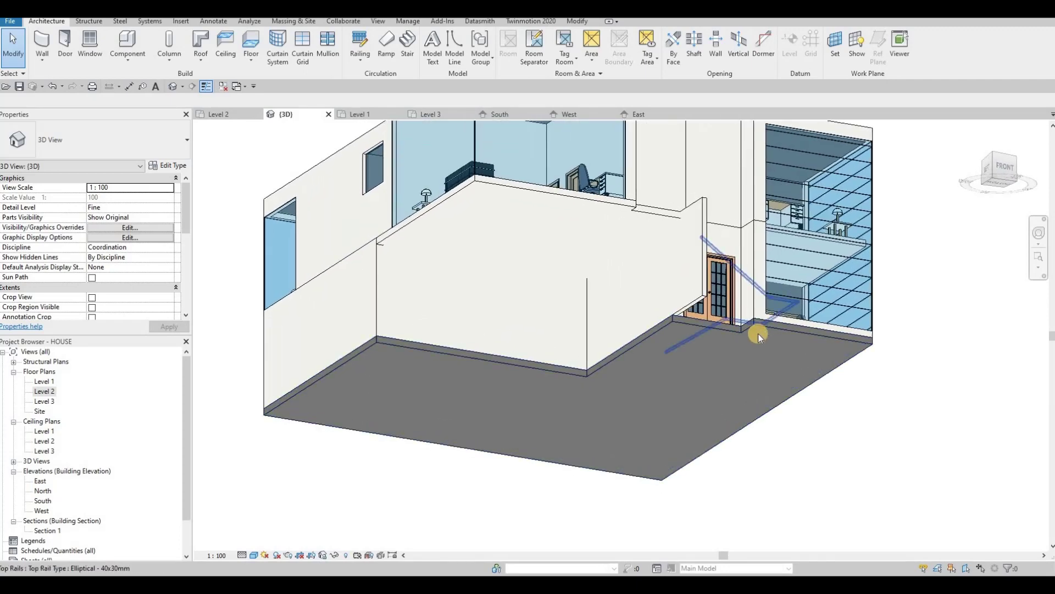
scroll(742, 340, "up", 2)
middle_click_drag(704, 399, 743, 410, "shift")
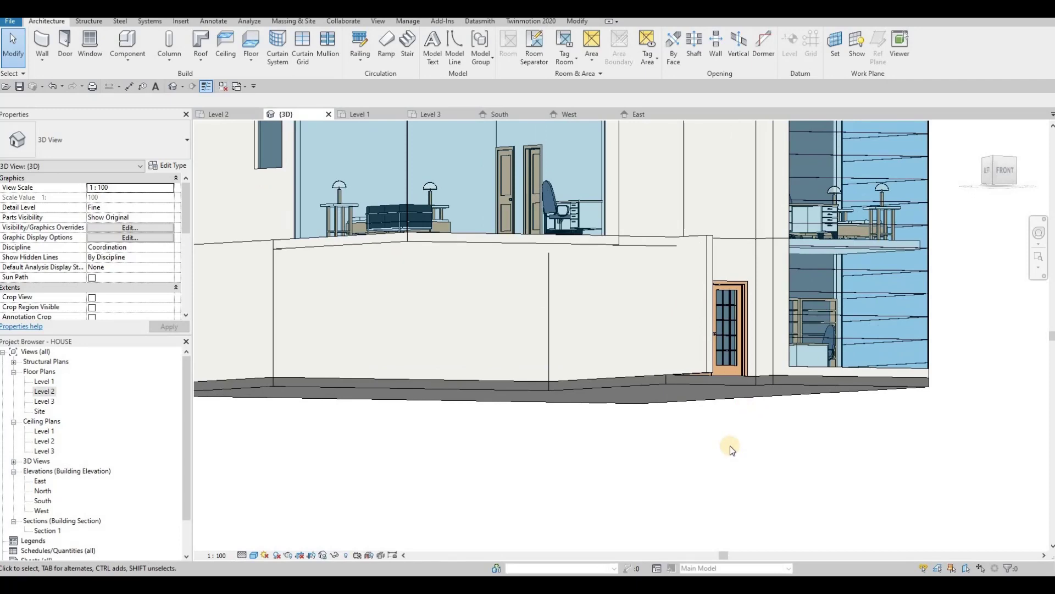
middle_click_drag(730, 445, 746, 432, "shift")
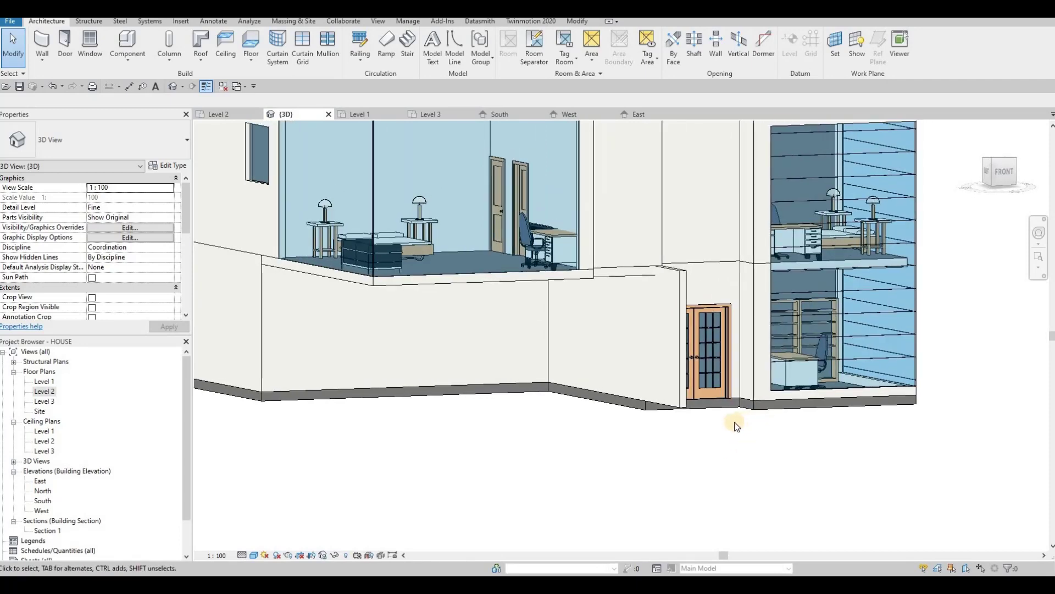
scroll(712, 431, "down", 4)
middle_click_drag(711, 440, 664, 386, "shift")
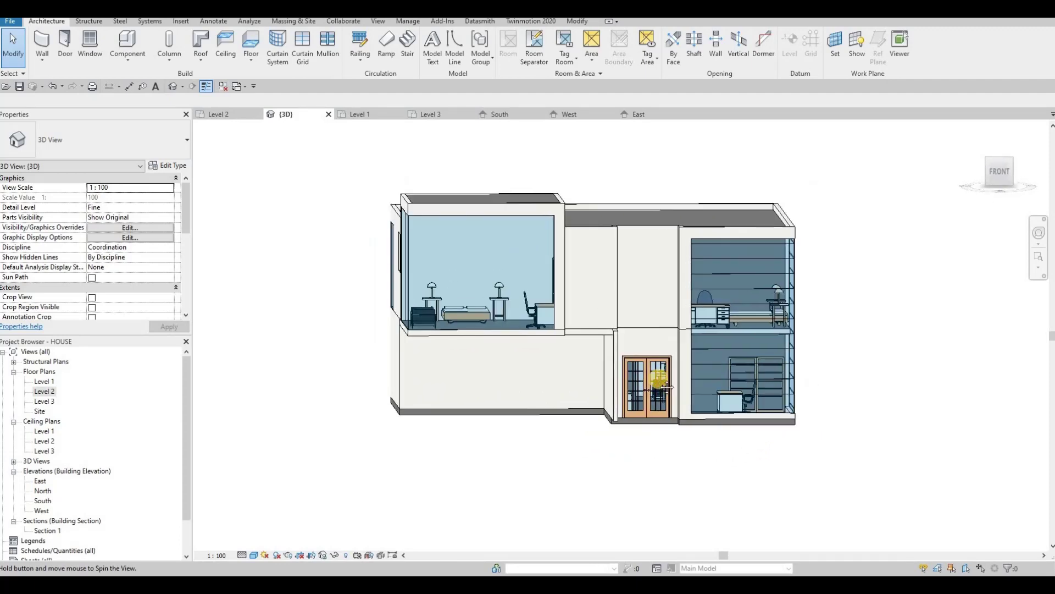
middle_click_drag(742, 400, 431, 367)
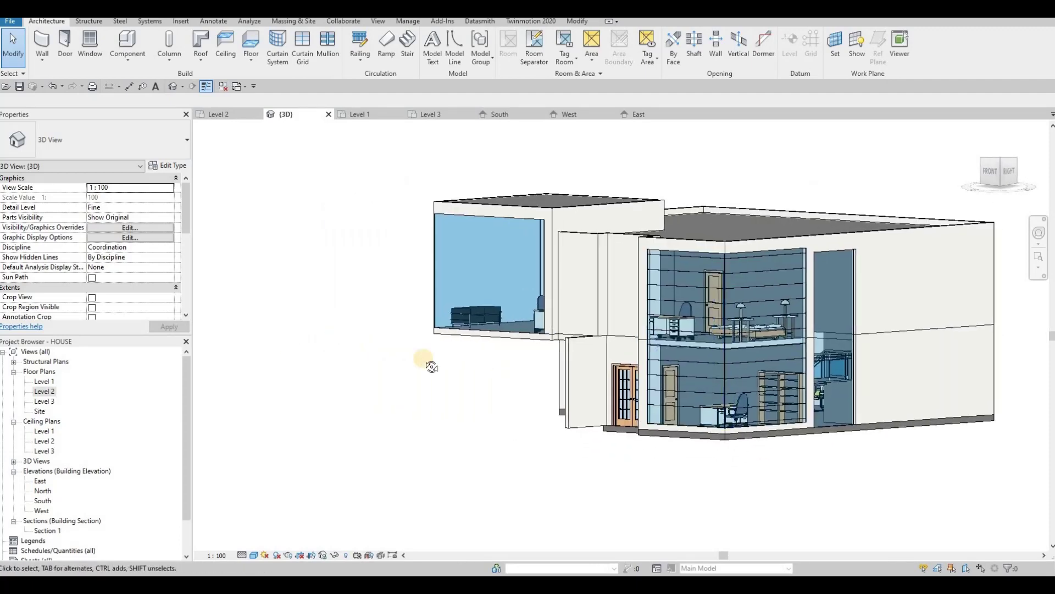
Step: Add three horizontal curtain grid lines at 500 mm spacing from the top on the projecting bedroom's west and south curtain walls
left_click(302, 52)
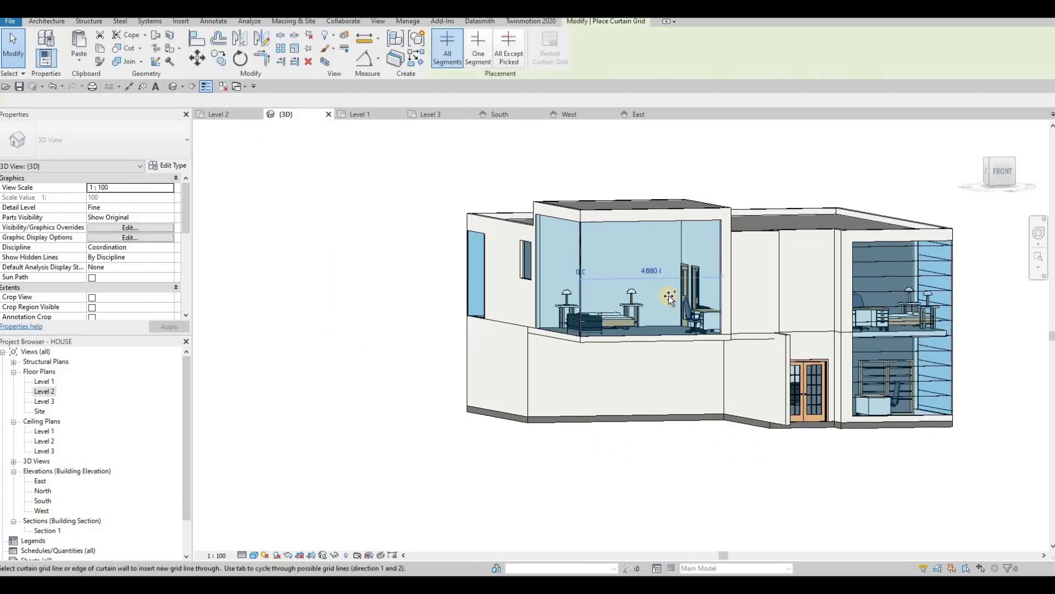
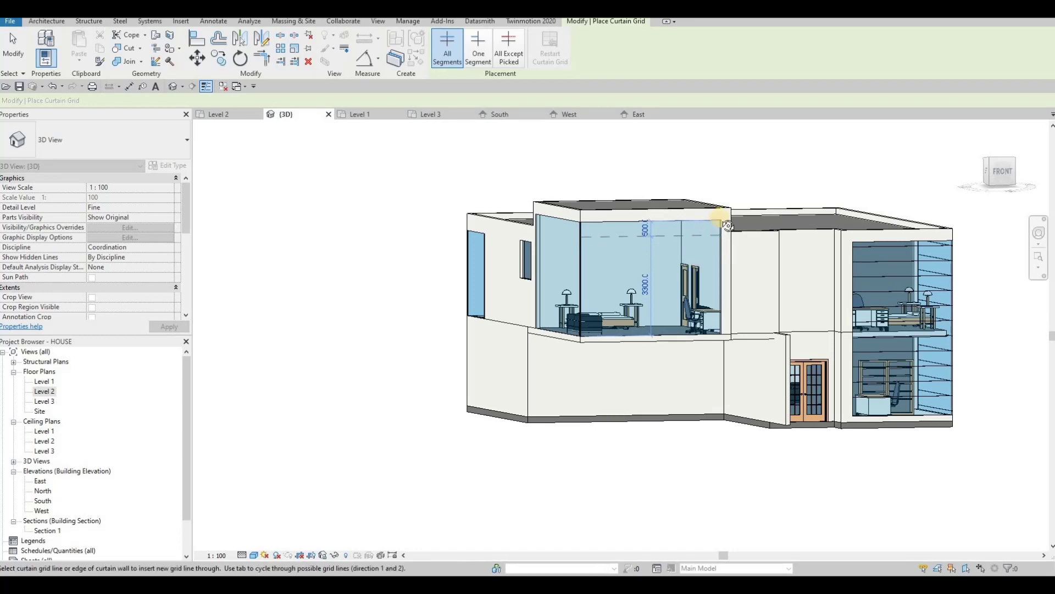
middle_click_drag(718, 209, 759, 257, "shift")
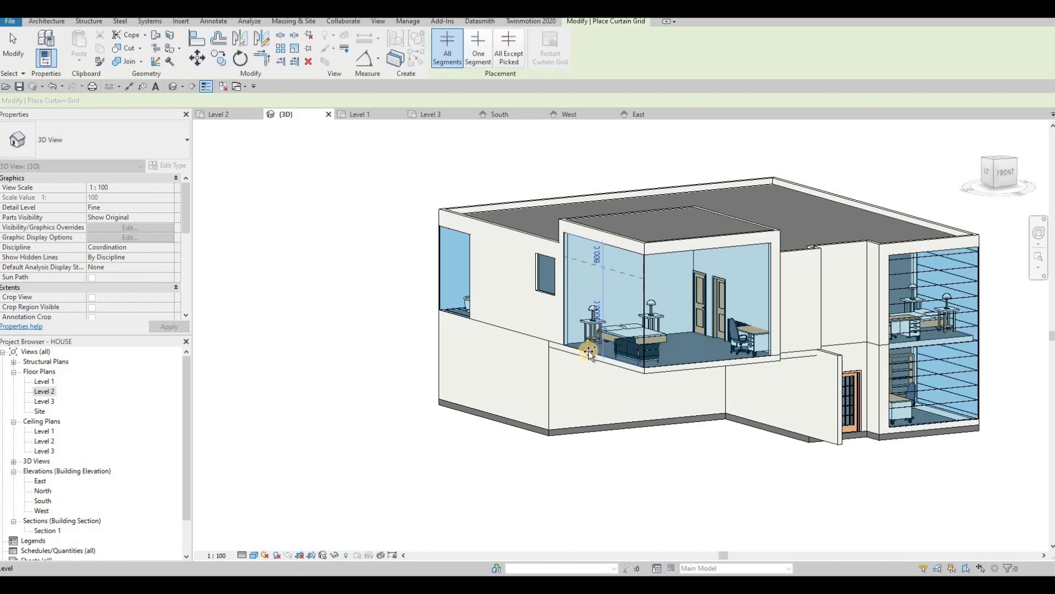
scroll(590, 352, "up", 3)
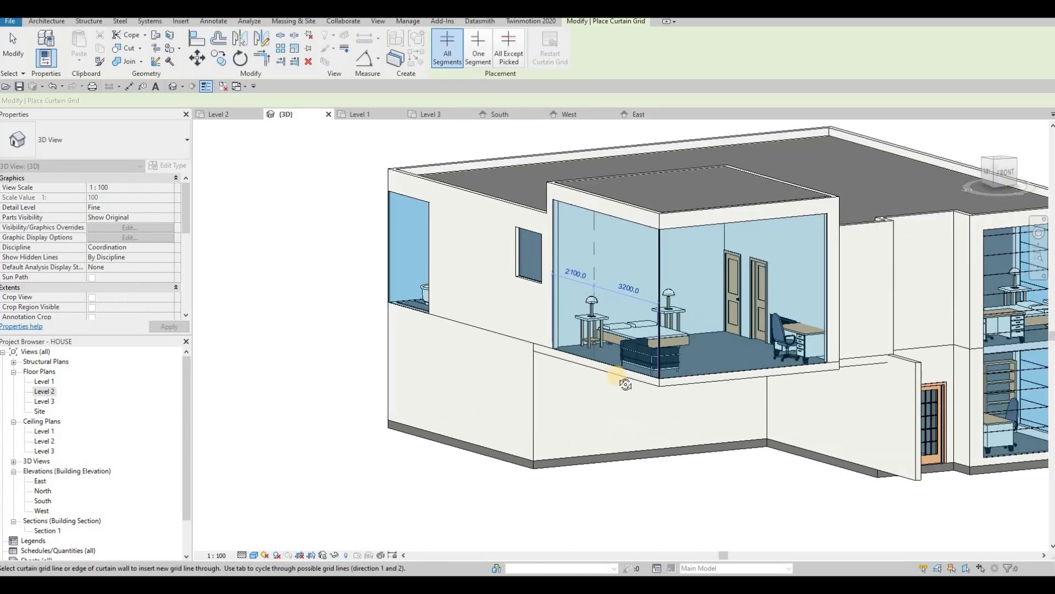
middle_click_drag(698, 399, 734, 397, "shift")
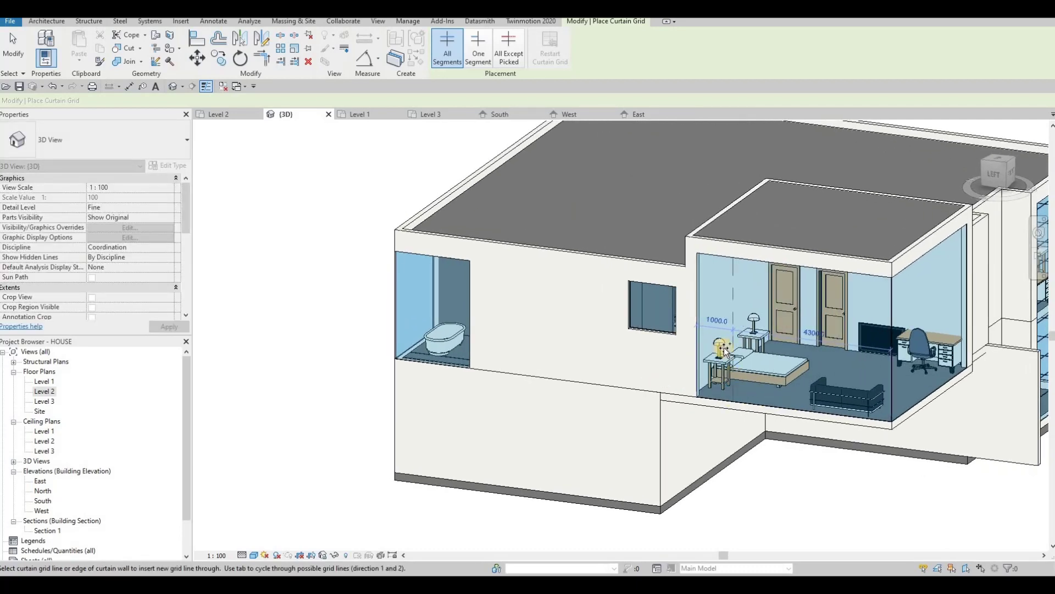
left_click(980, 276)
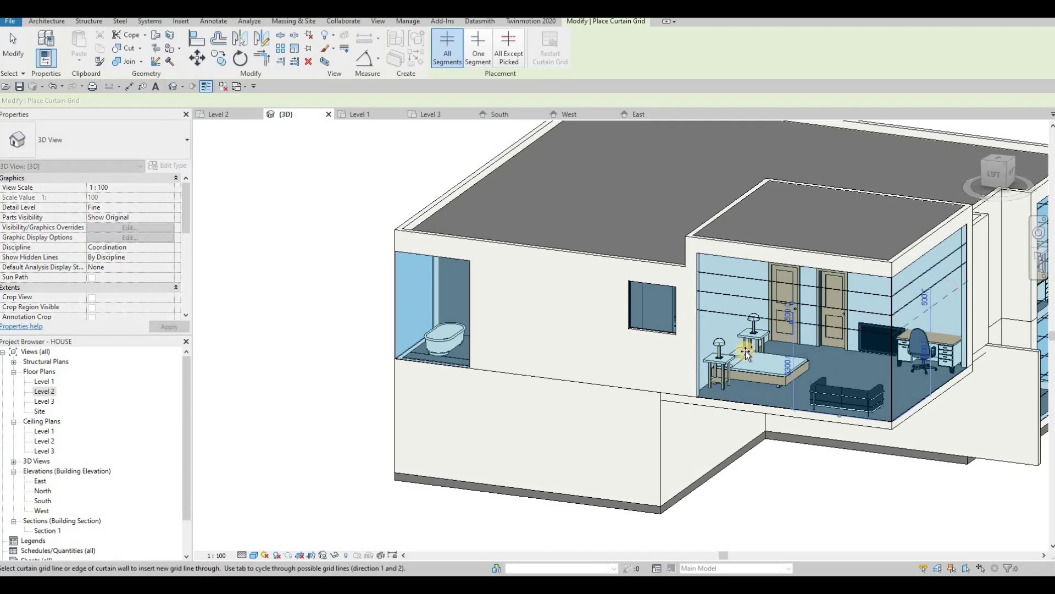
Step: Try a full-height vertical grid line 900 mm from the north end of the bedroom's west curtain wall, and delete it
key("Tab")
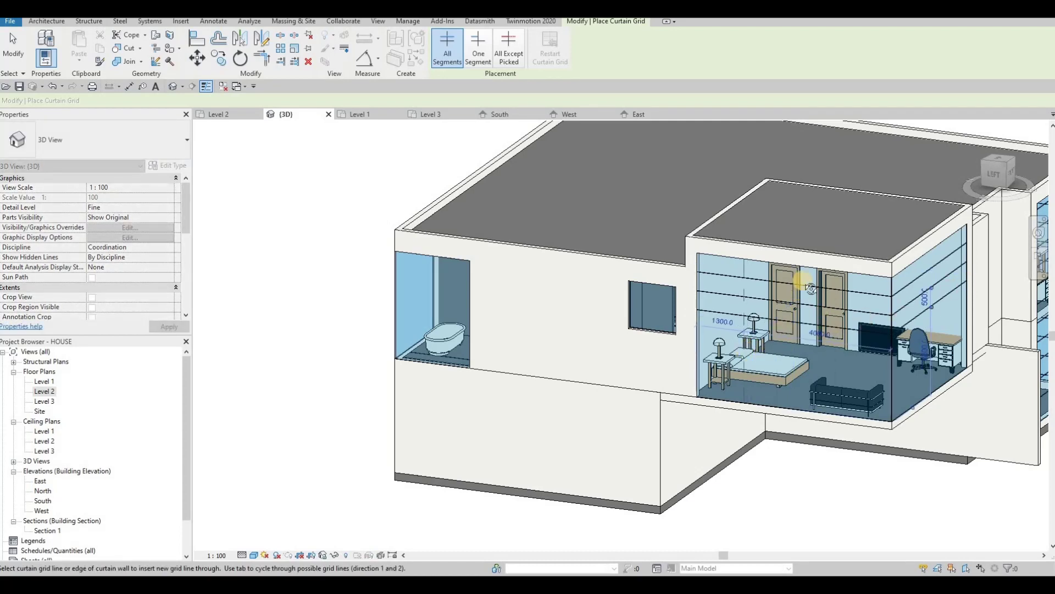
middle_click_drag(811, 288, 754, 353, "shift")
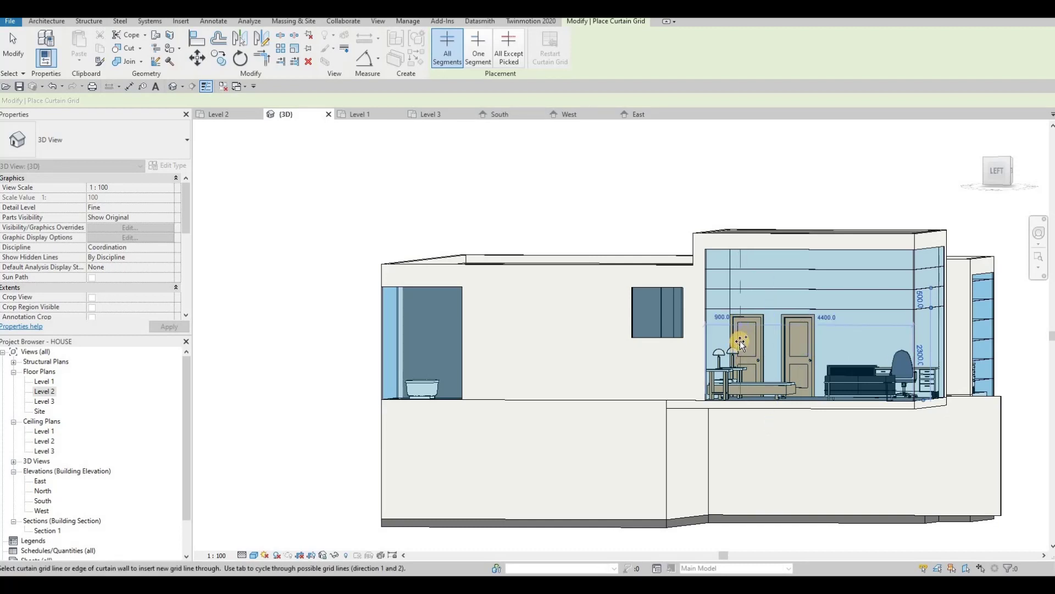
left_click(741, 340)
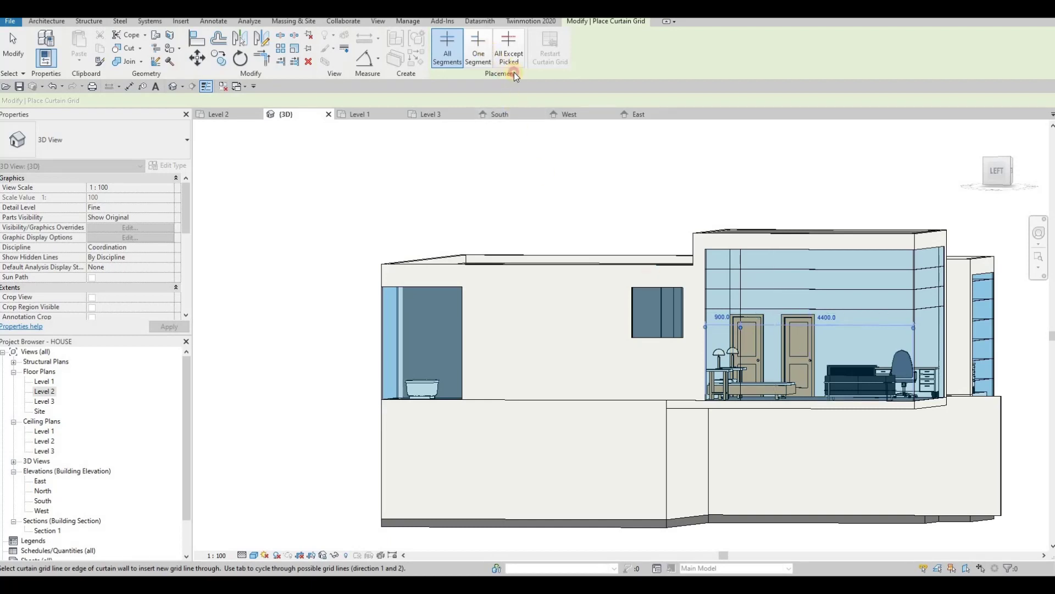
left_click(478, 50)
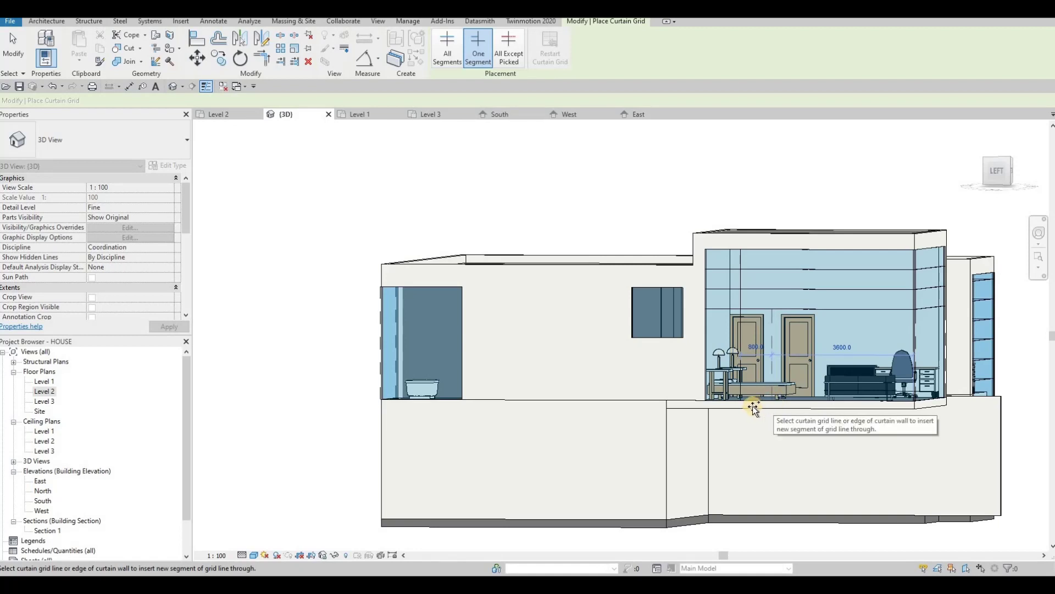
key("Escape")
key("Escape")
left_click(741, 281)
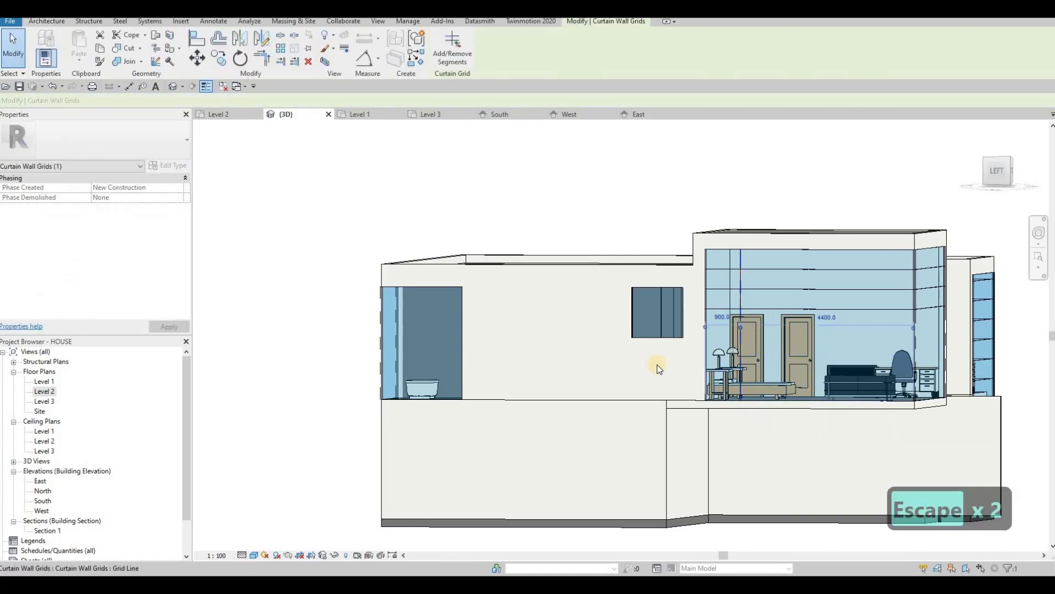
key("Delete")
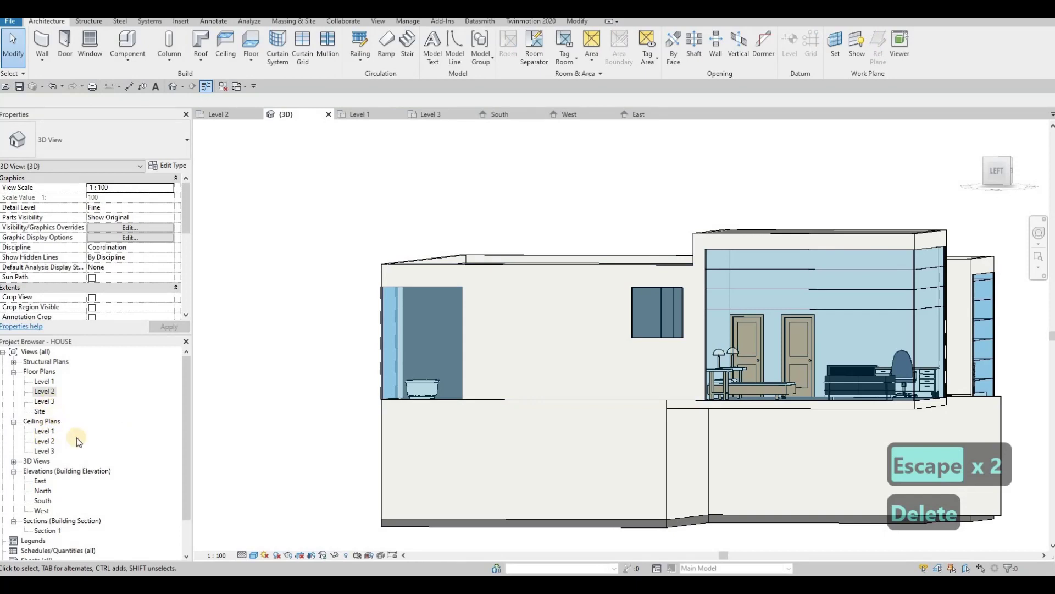
Step: Open the West elevation and bring the upper-floor bedroom curtain wall into view
left_click(570, 114)
left_click(646, 116)
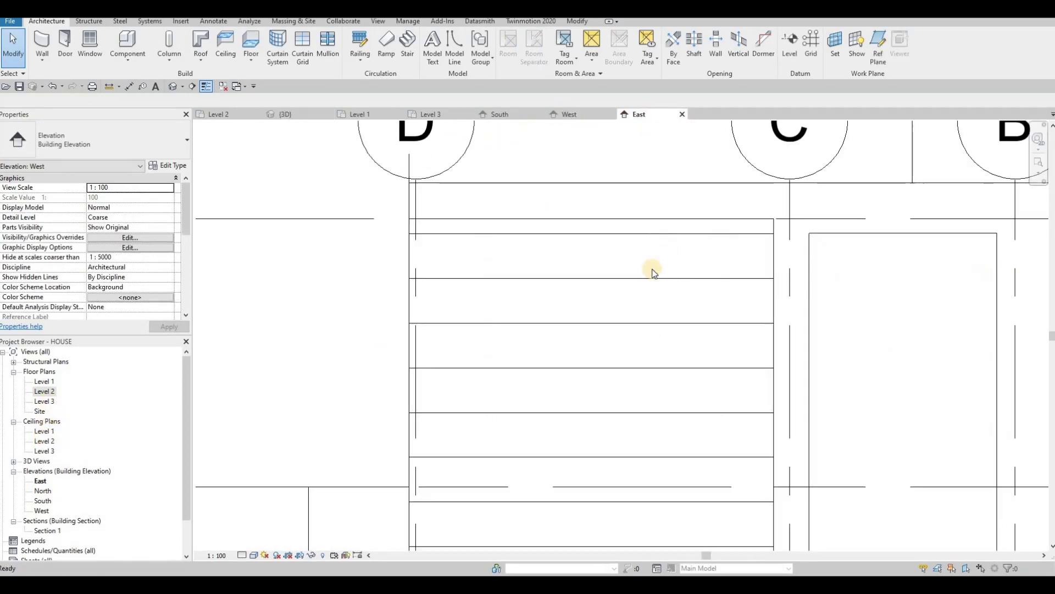
scroll(652, 275, "down", 5)
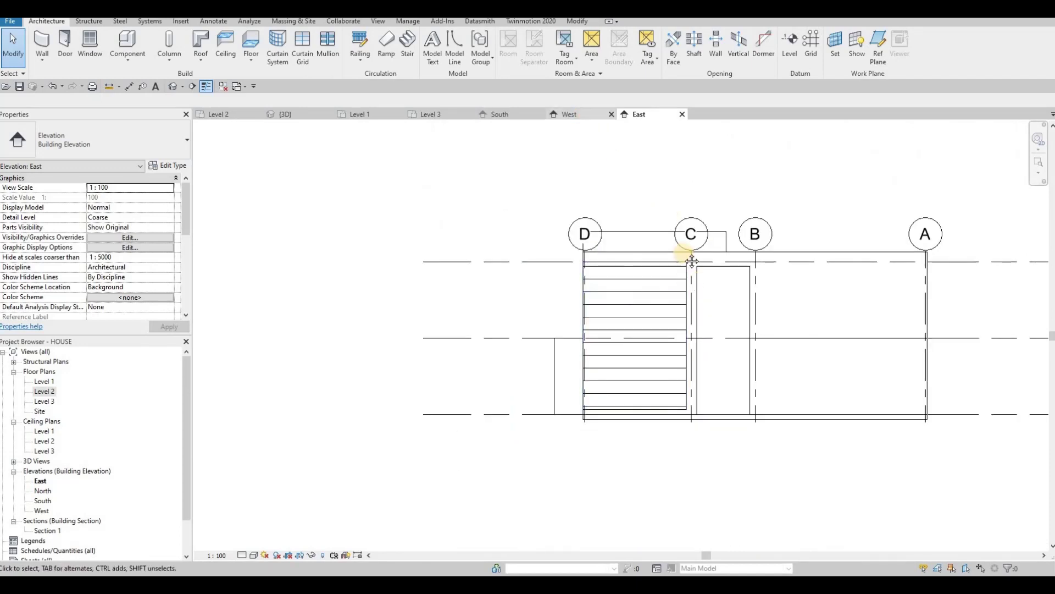
left_click(570, 114)
middle_click_drag(723, 260, 672, 215)
scroll(723, 261, "up", 3)
key("Escape")
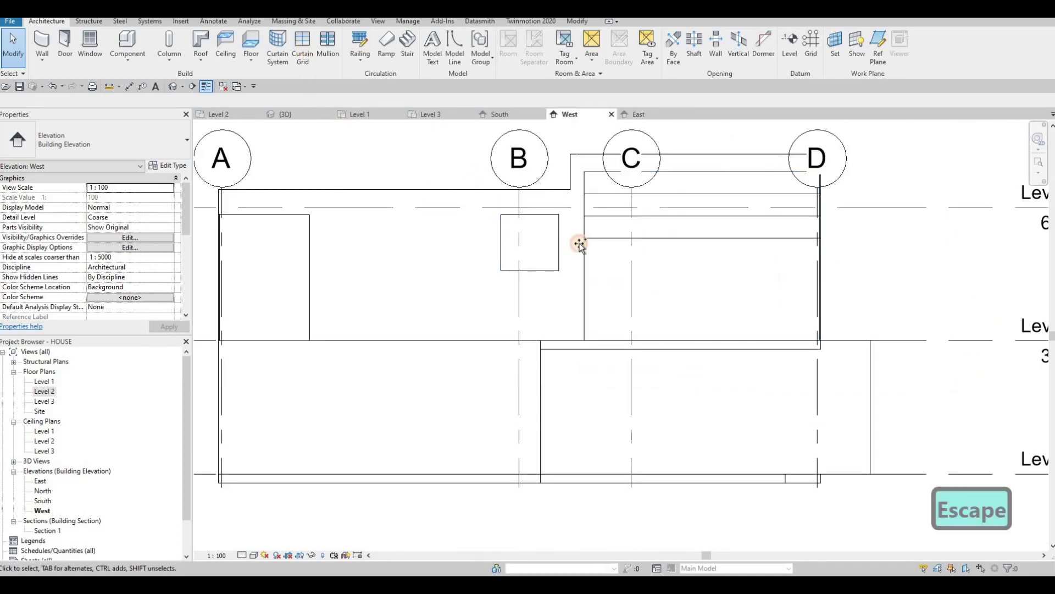
key("Escape")
Step: Below the lowest horizontal grid line, add one-segment vertical grid lines 1000 mm from the curtain wall's north end and 900 mm further along
key("c")
key("g")
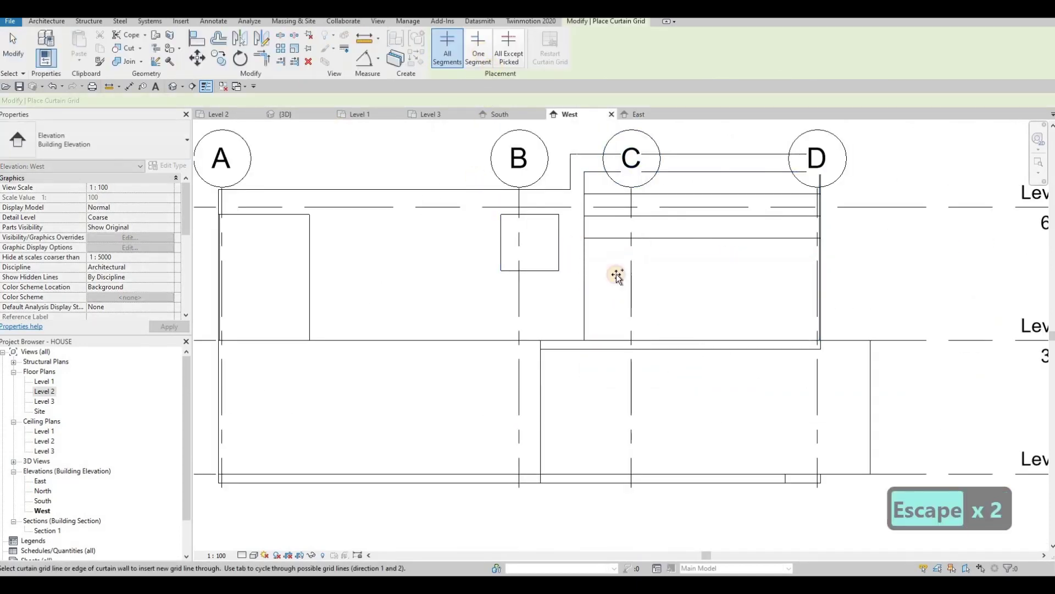
left_click(479, 49)
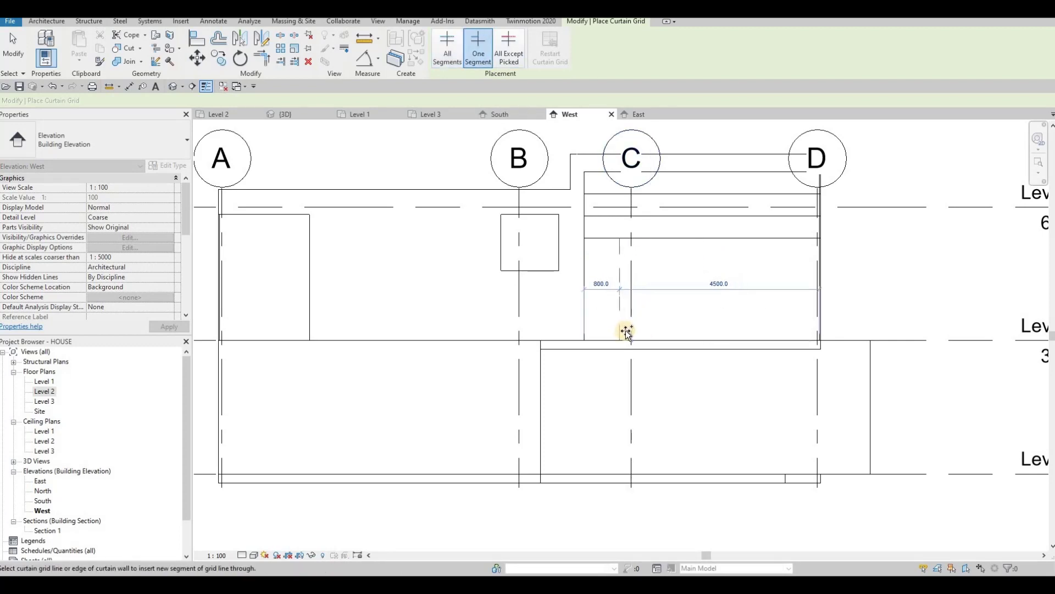
scroll(629, 330, "up", 3)
scroll(628, 330, "up", 2)
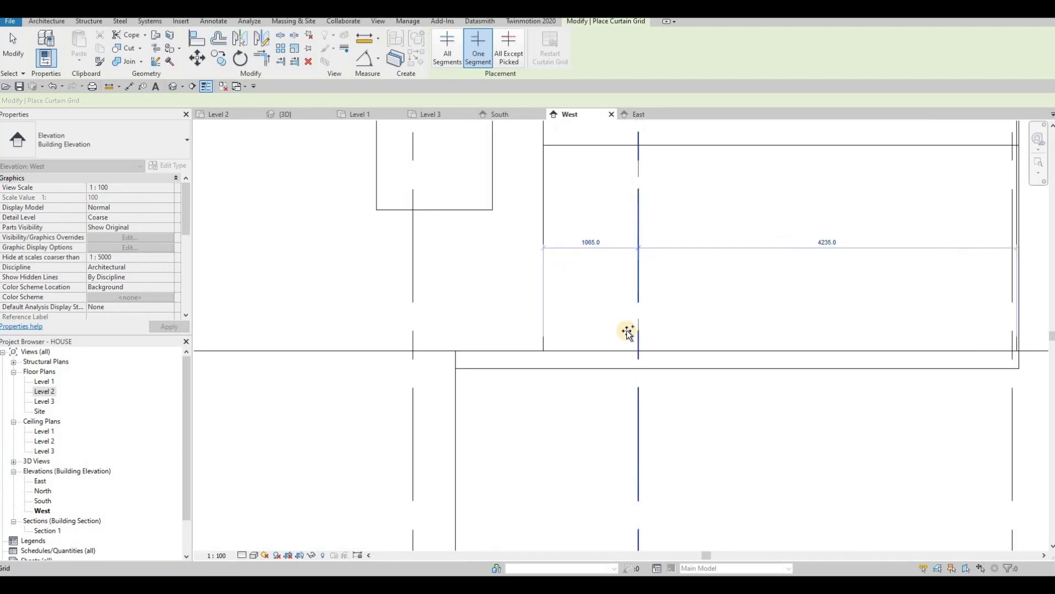
scroll(630, 329, "up", 2)
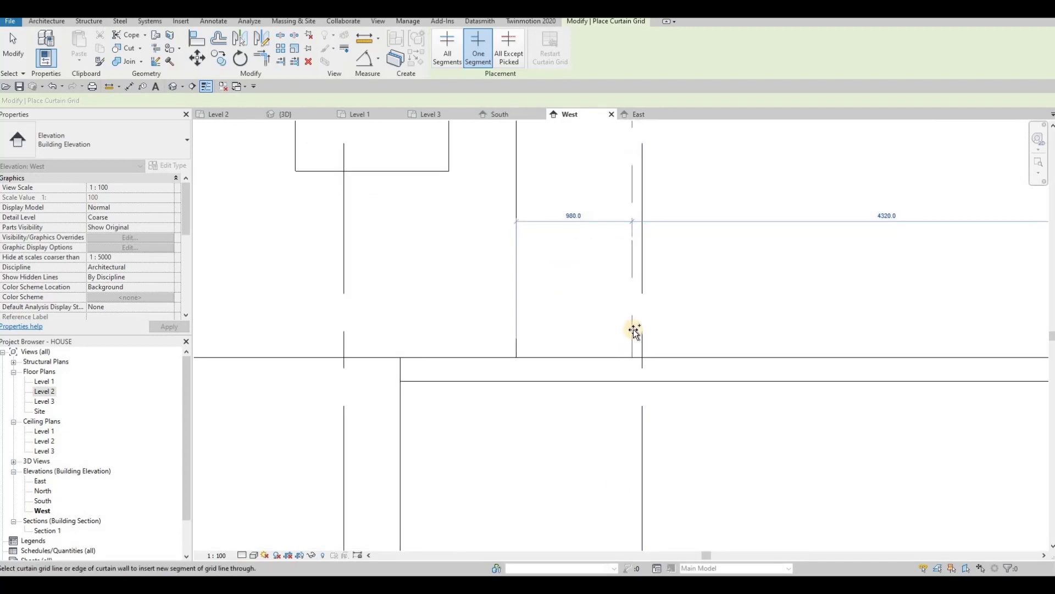
left_click(689, 320)
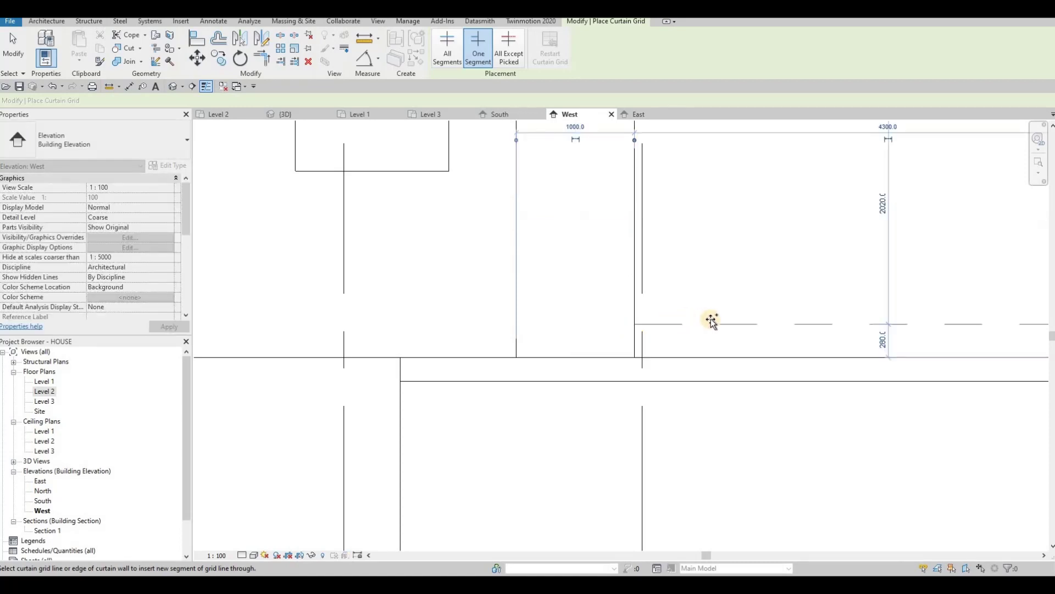
scroll(689, 321, "down", 2)
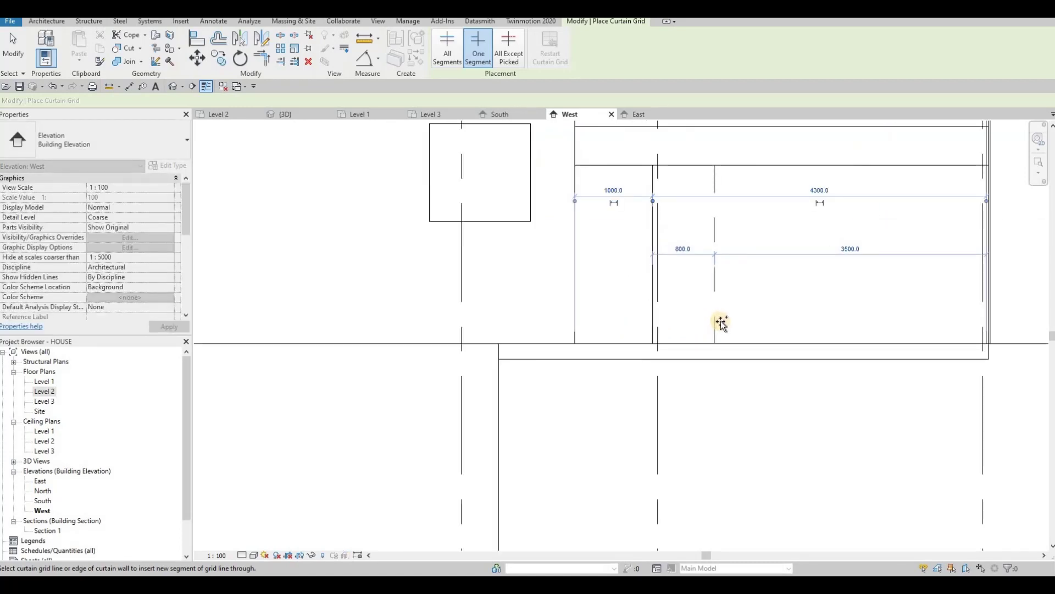
left_click(724, 281)
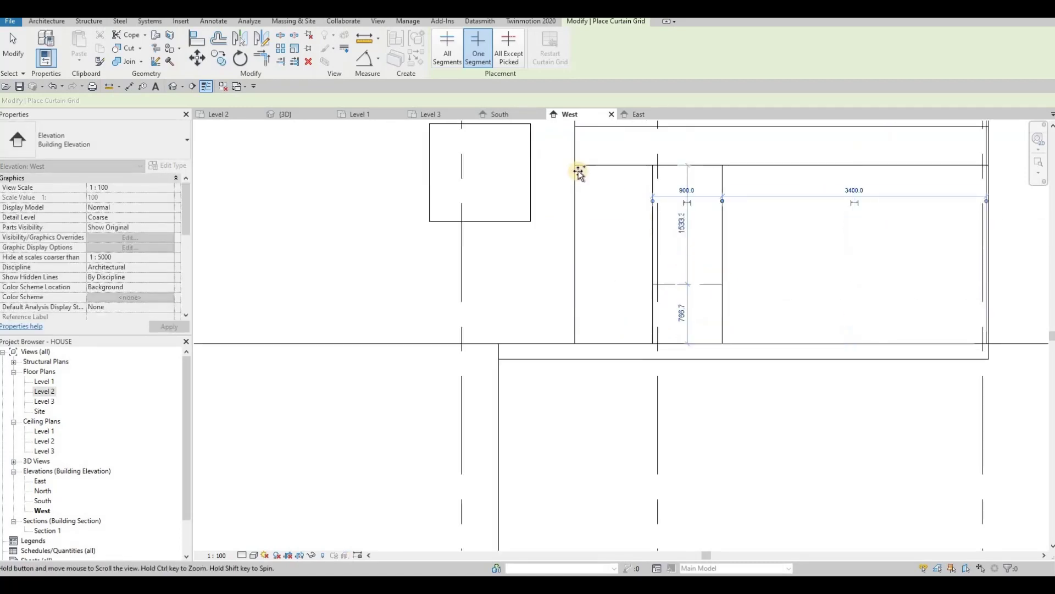
Step: Below the lowest full-width grid line, add four one-segment horizontal grid lines at 500 mm spacing between the southern vertical line and the wall's south end
middle_click_drag(577, 165, 496, 170)
left_click(447, 49)
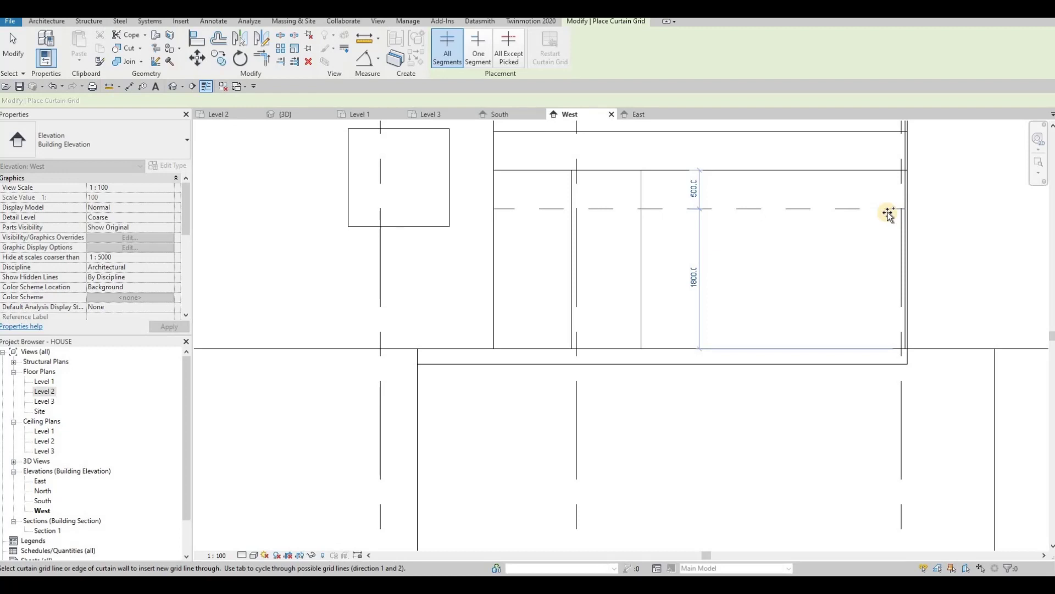
left_click(484, 55)
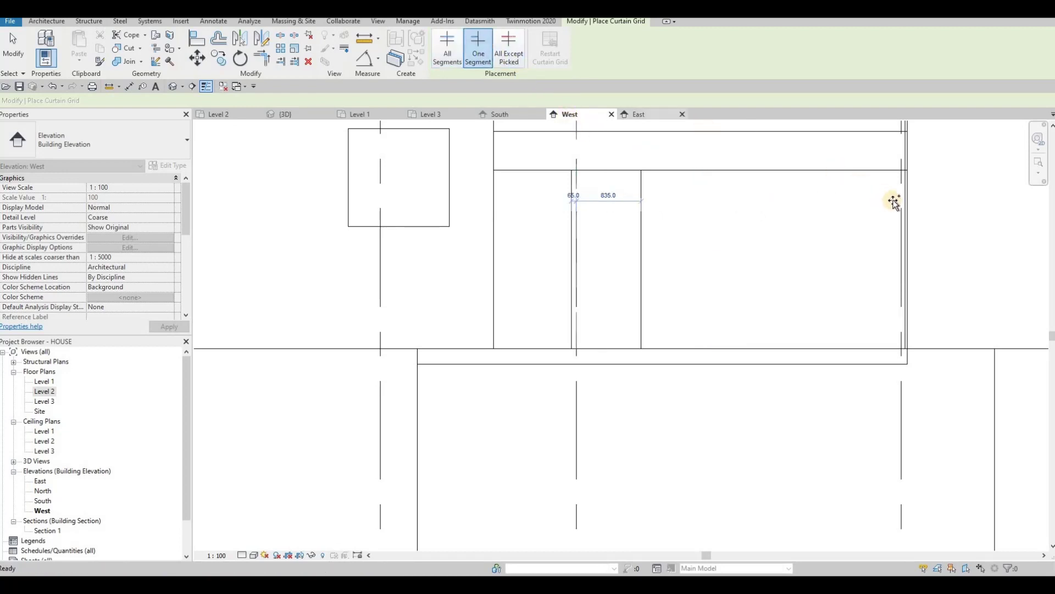
left_click(893, 243)
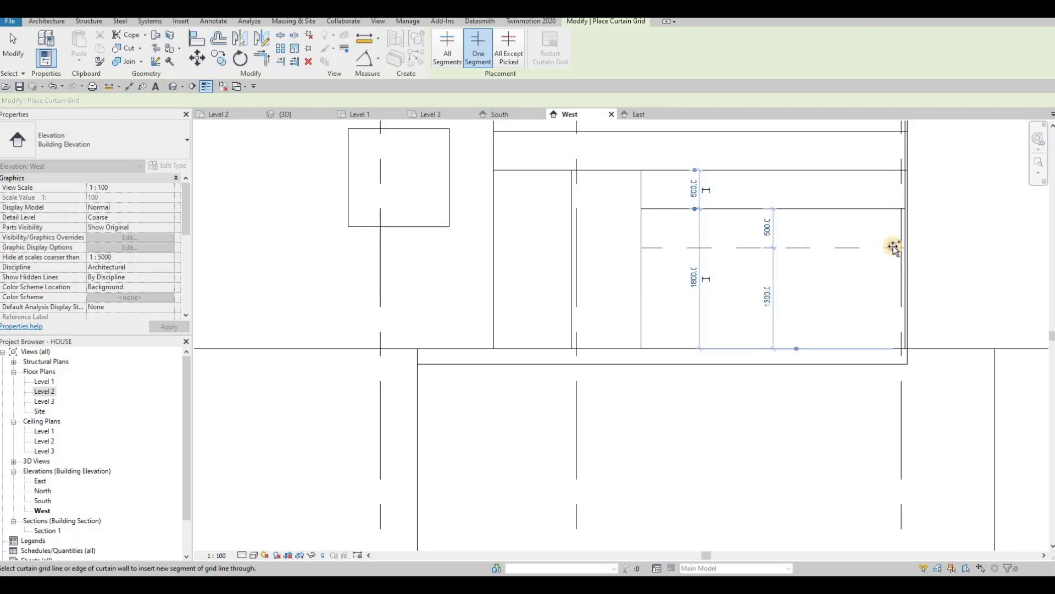
left_click(893, 246)
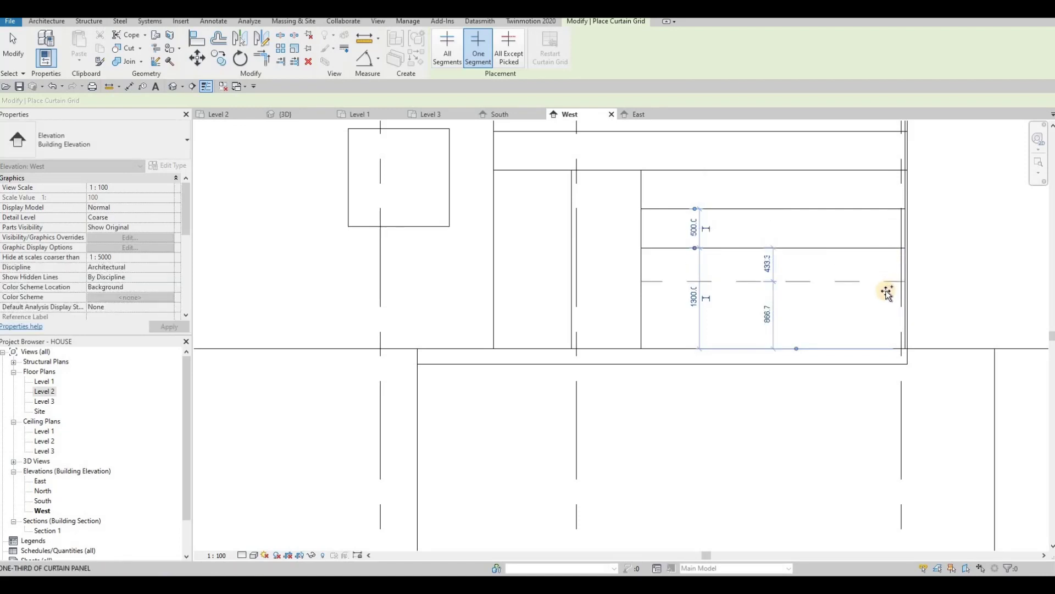
scroll(887, 292, "up", 2)
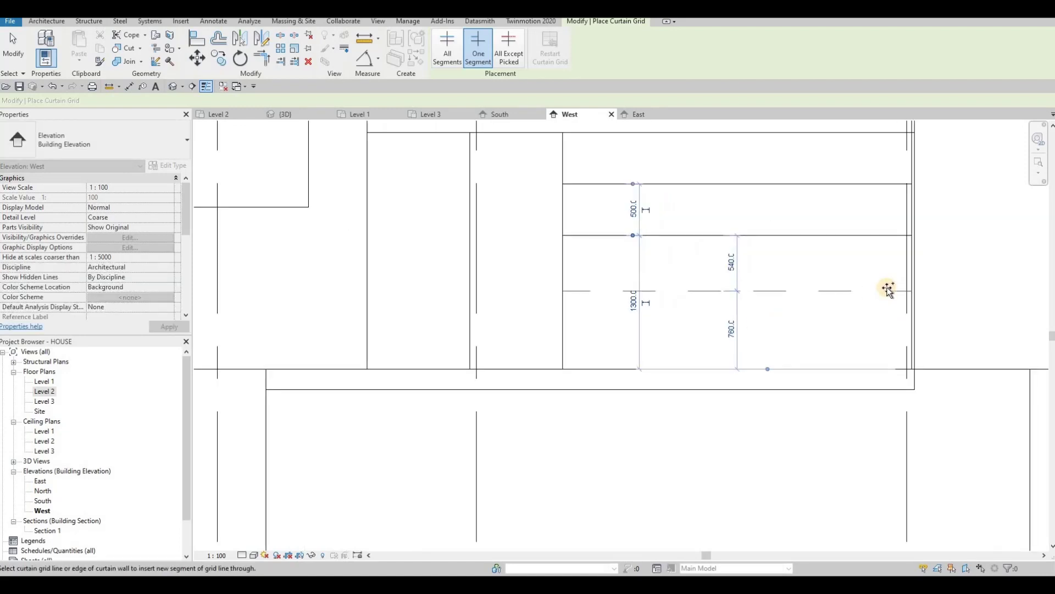
scroll(888, 289, "up", 3)
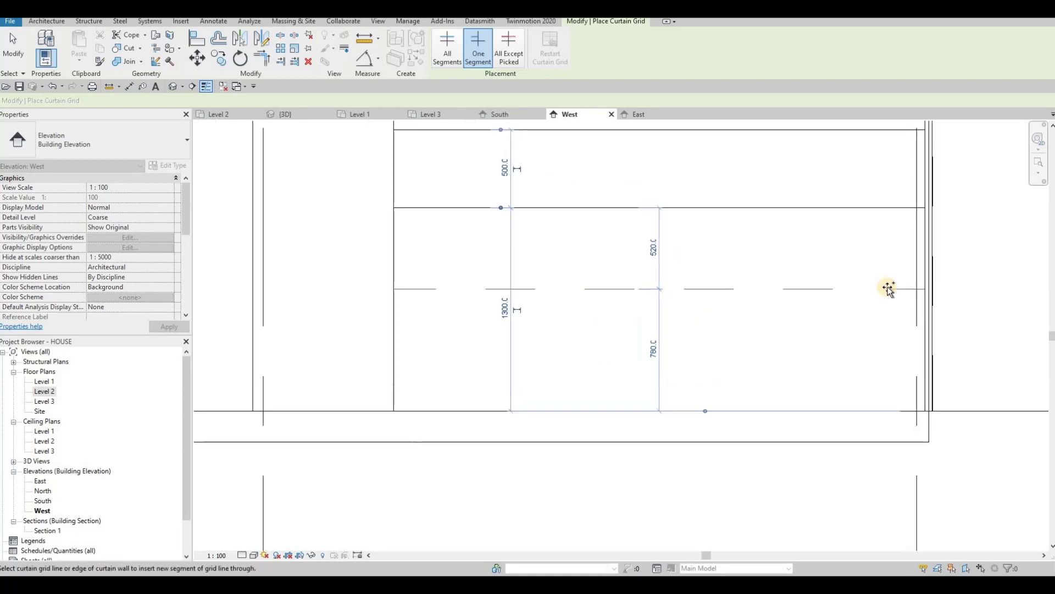
left_click(871, 333)
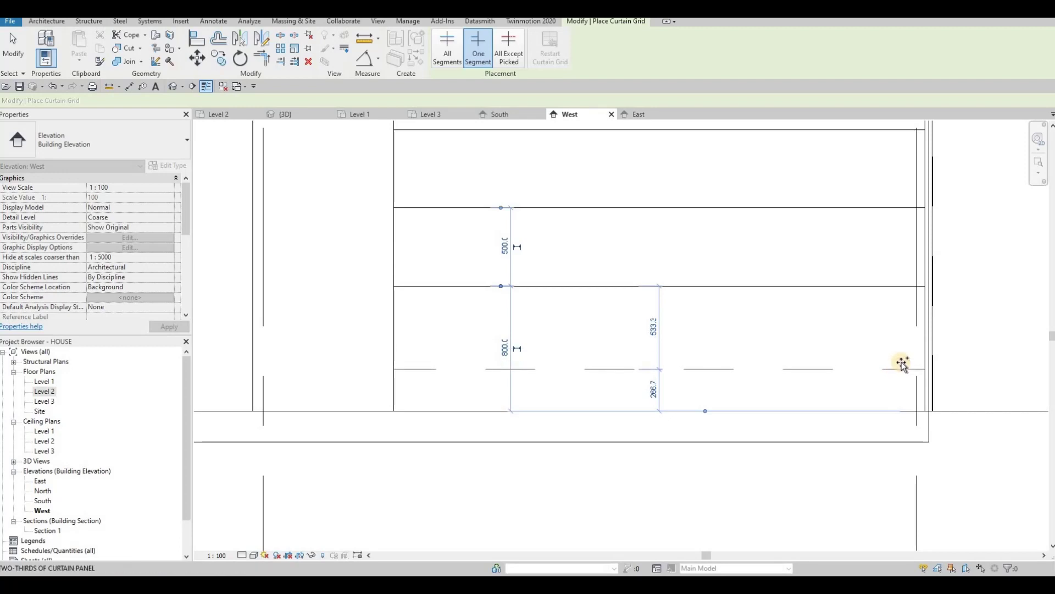
scroll(903, 362, "up", 1)
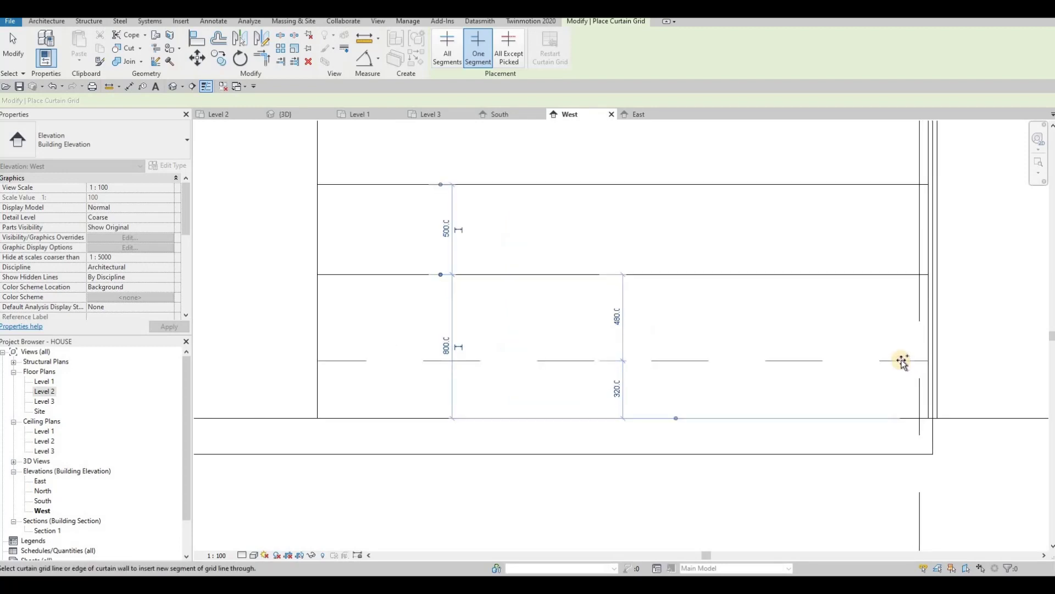
scroll(903, 363, "up", 1)
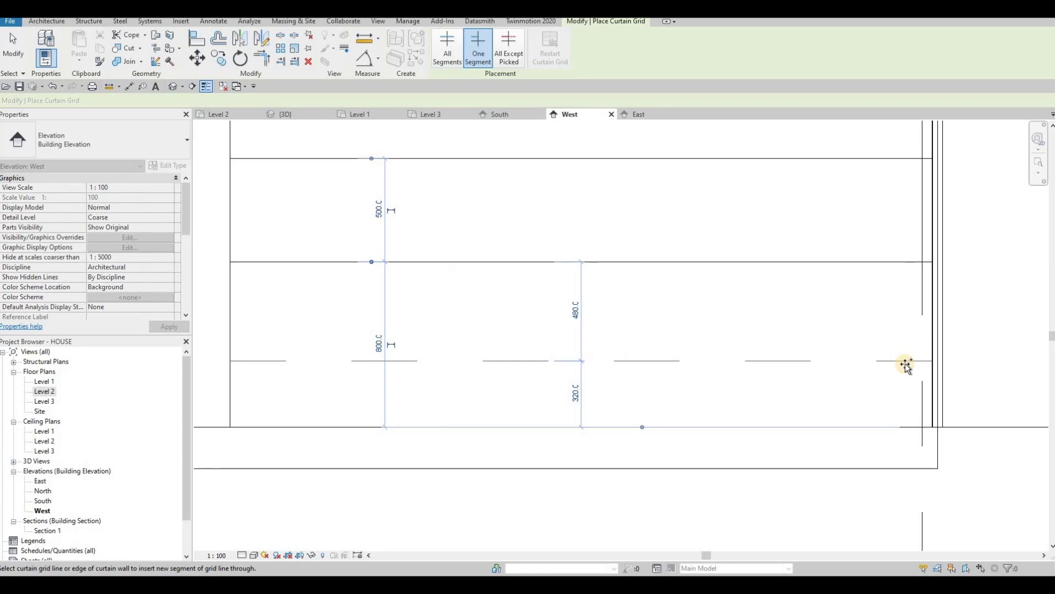
left_click(756, 328)
scroll(591, 297, "down", 4)
key("Escape")
key("Escape")
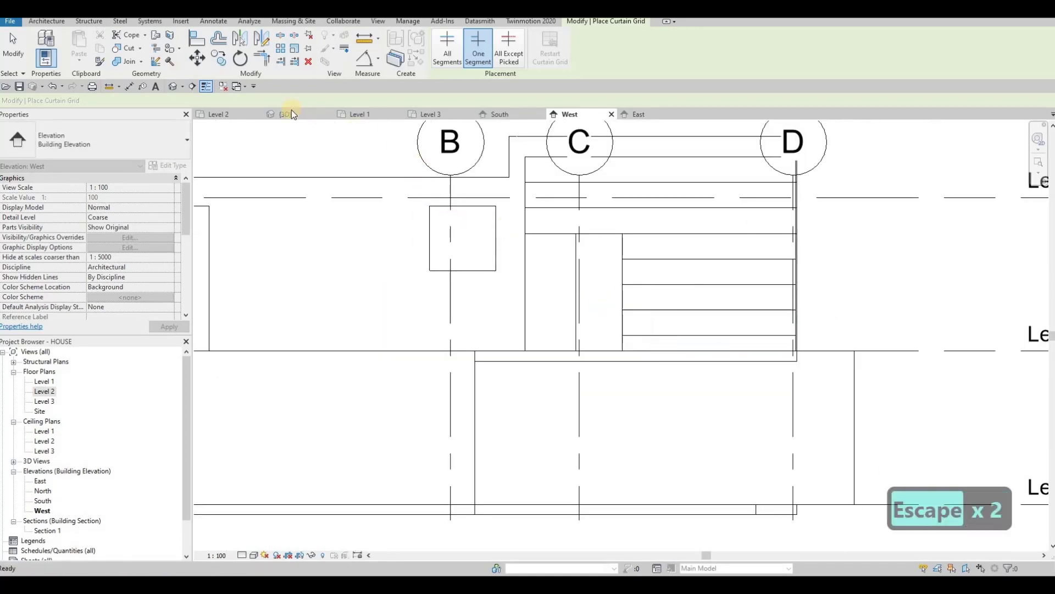
Step: In the 3D view, continue the horizontal grid lines across all segments of the projecting bedroom's south curtain wall downward at 500 mm spacing
left_click(285, 114)
middle_click_drag(526, 348, 394, 368, "shift")
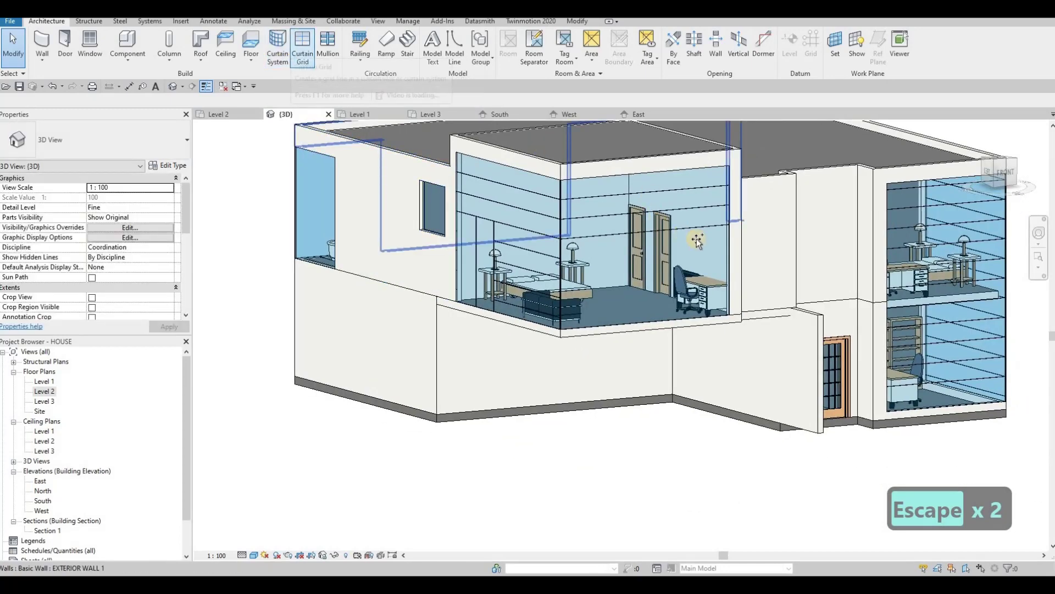
left_click(302, 53)
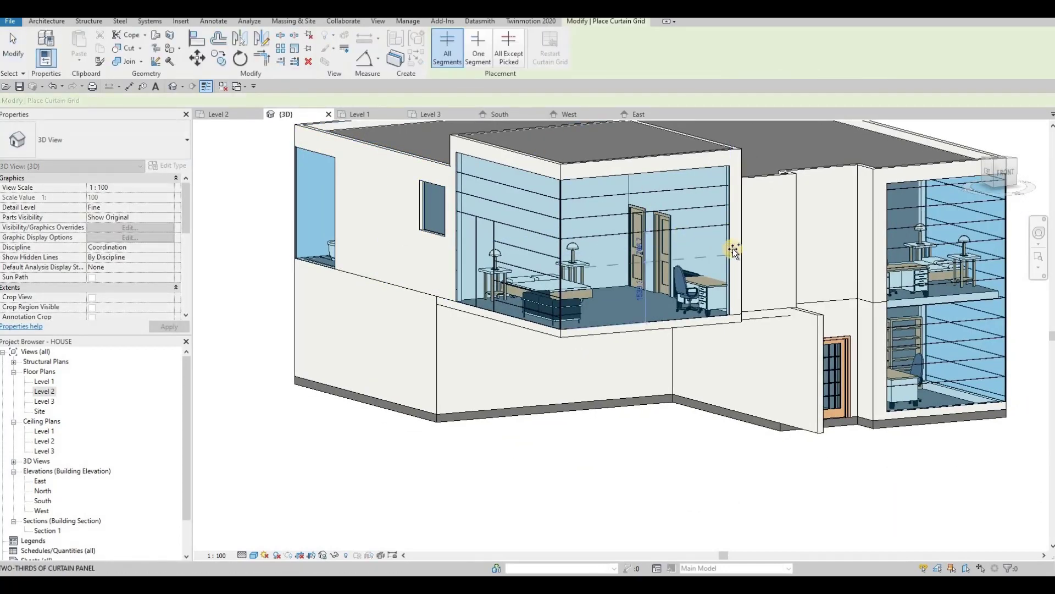
scroll(733, 248, "up", 2)
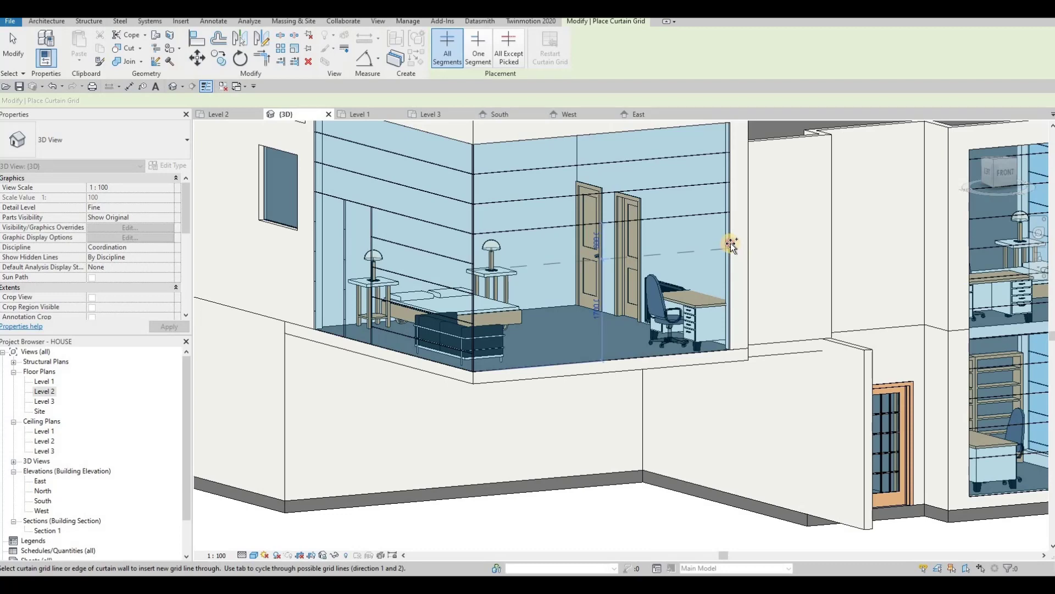
left_click(731, 274)
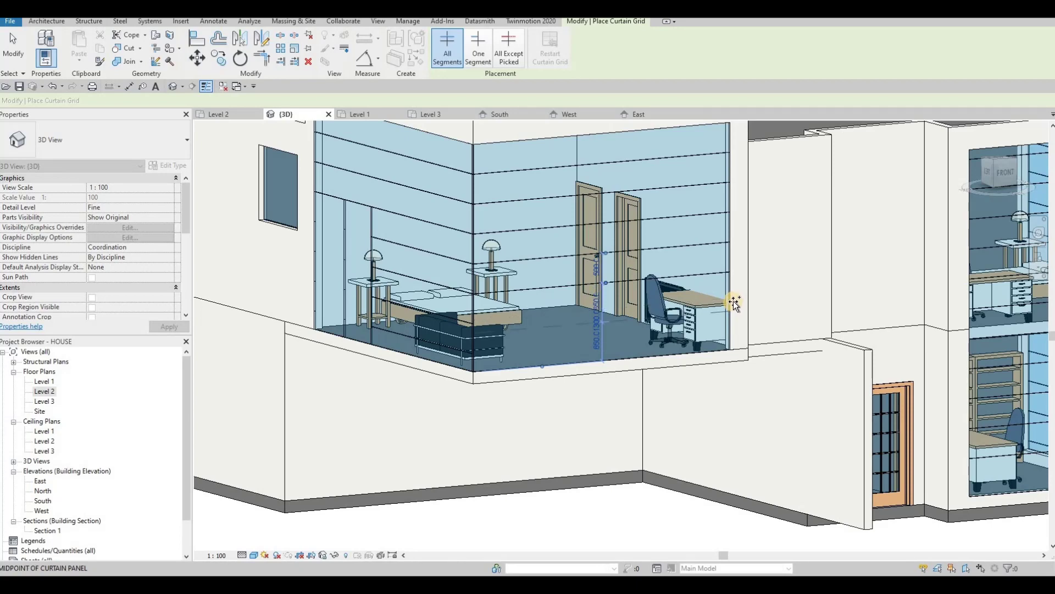
scroll(733, 302, "up", 2)
scroll(725, 300, "up", 1)
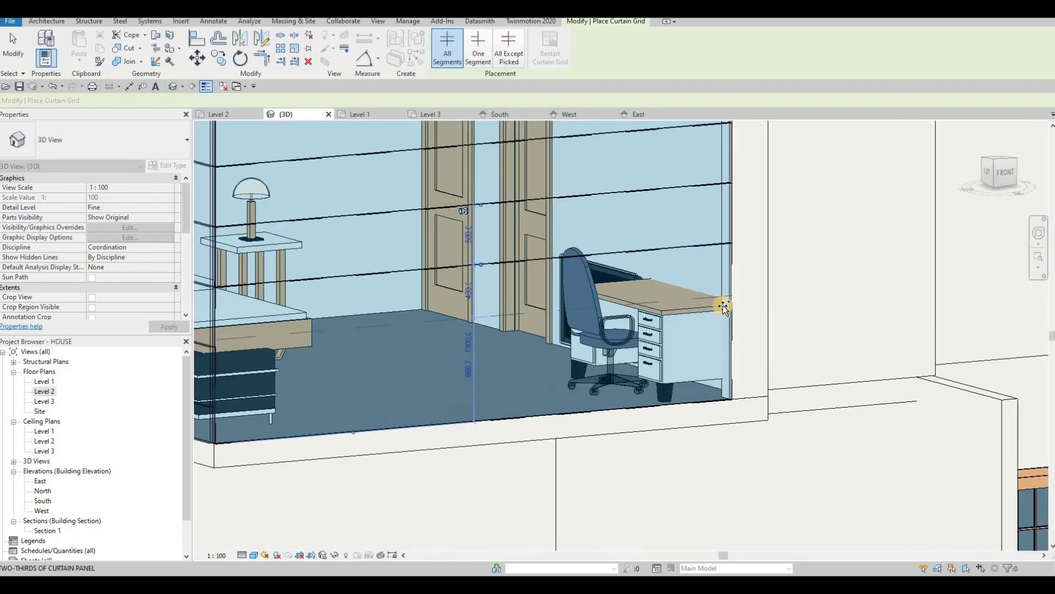
left_click(724, 305)
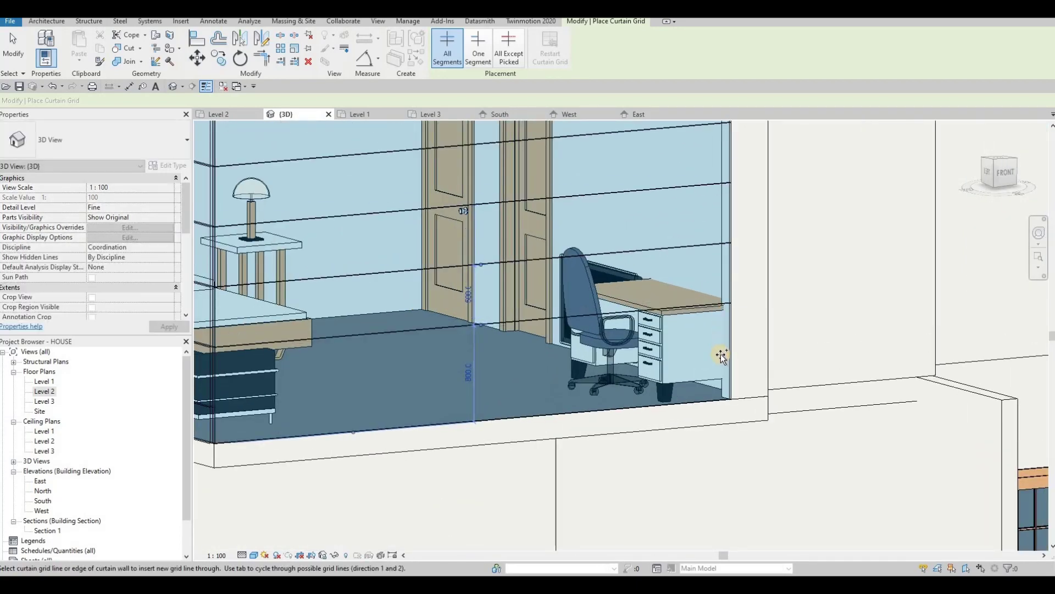
scroll(761, 341, "up", 1)
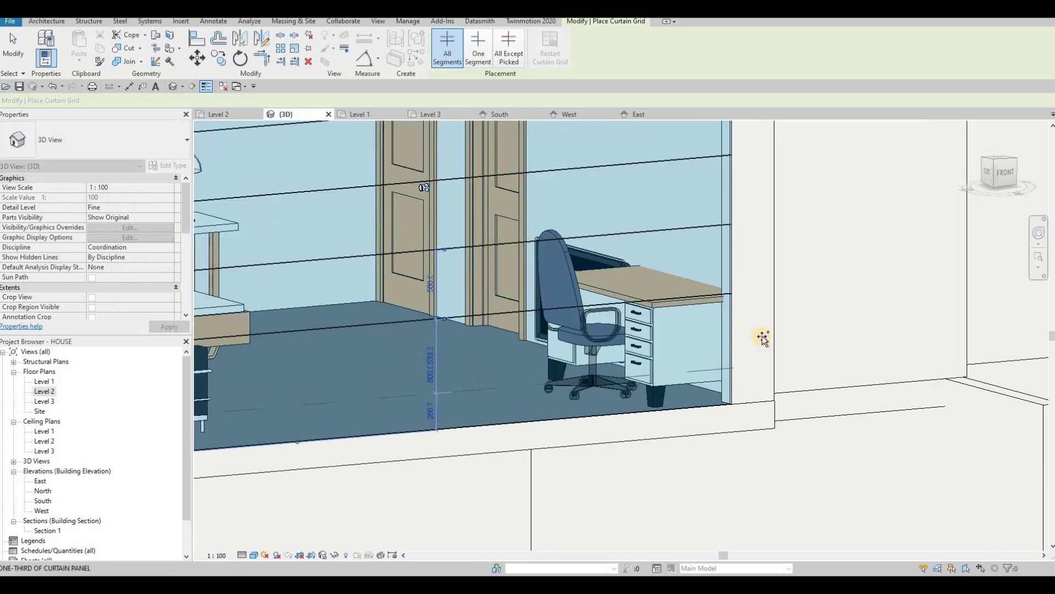
scroll(763, 338, "up", 2)
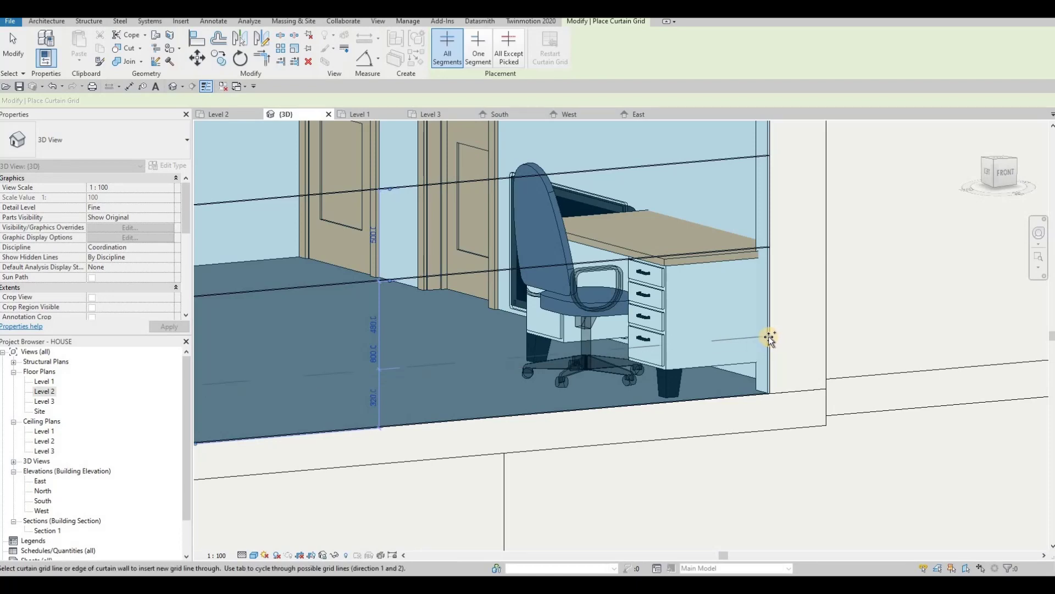
Step: Finish placing curtain grid lines on the front curtain wall of the upper bedroom
scroll(769, 336, "up", 2)
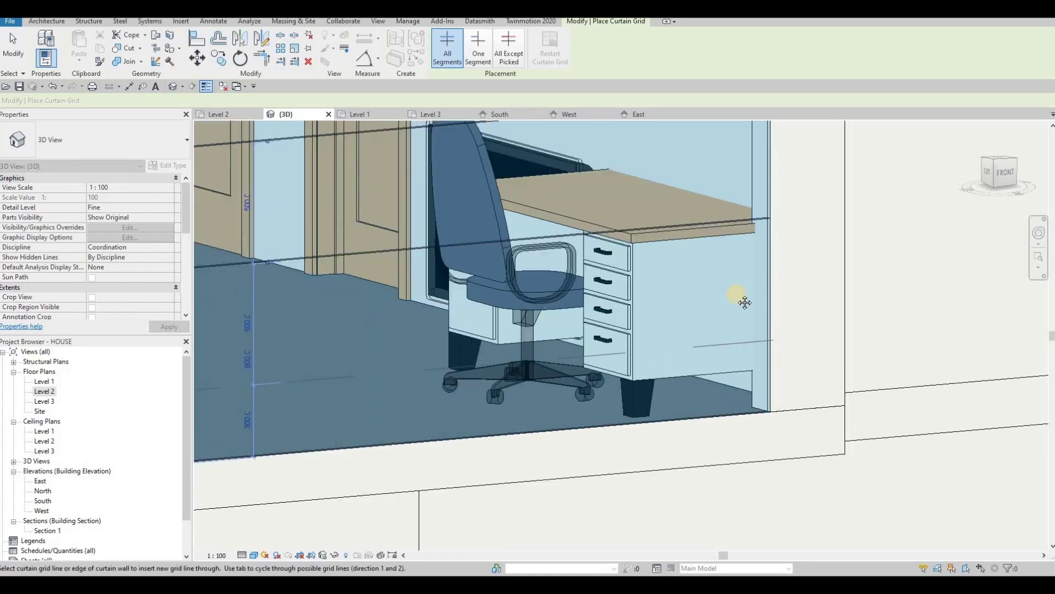
middle_click_drag(460, 355, 707, 342)
scroll(699, 344, "down", 5)
key("Escape")
key("Escape")
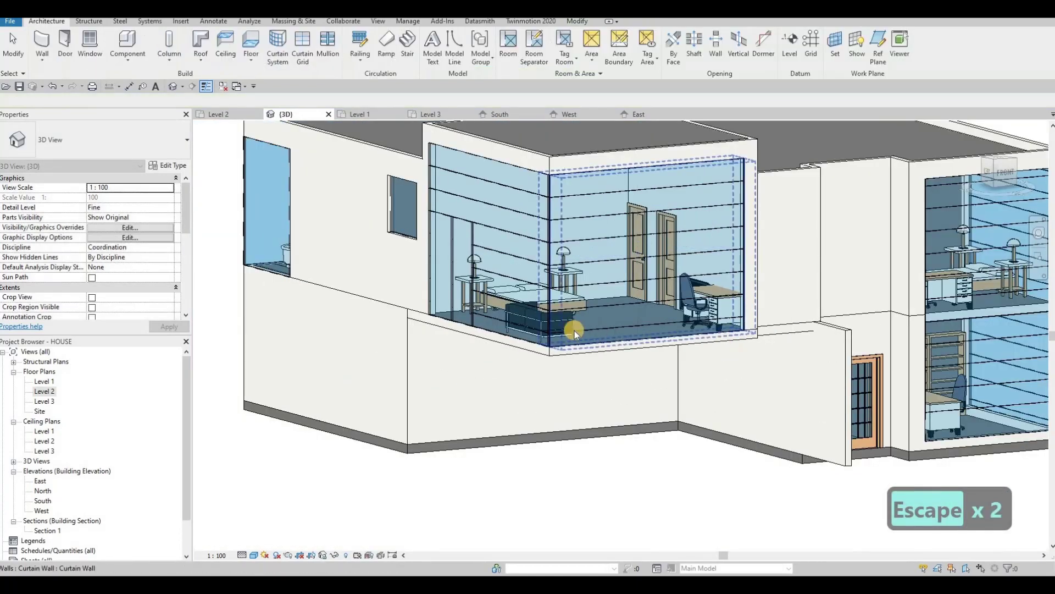
Step: Place four single-segment horizontal curtain grid lines in the narrow bay beside the bed on the side curtain wall
middle_click_drag(575, 331, 407, 256, "shift")
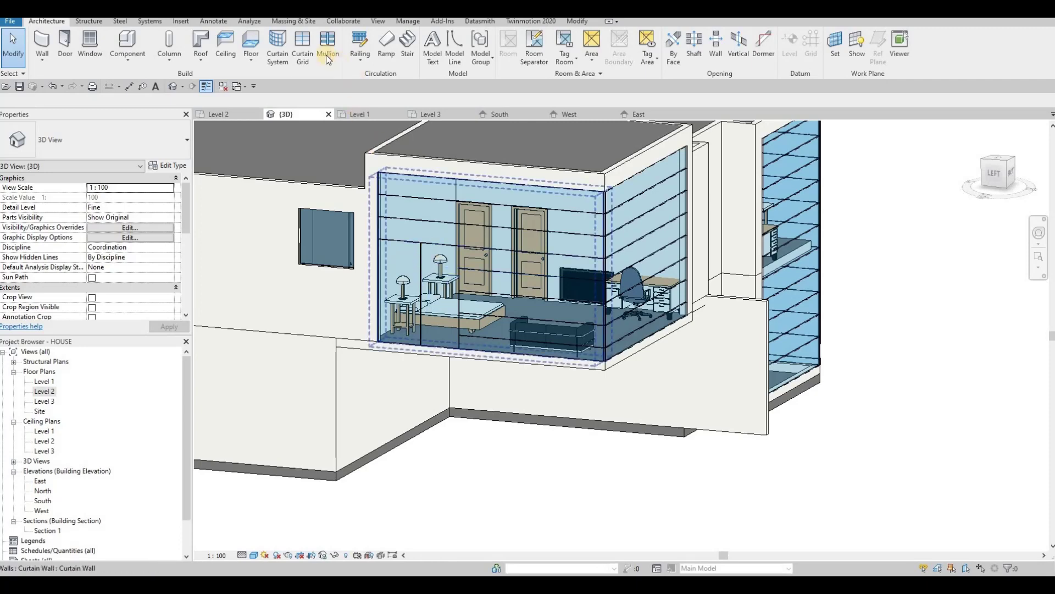
left_click(309, 48)
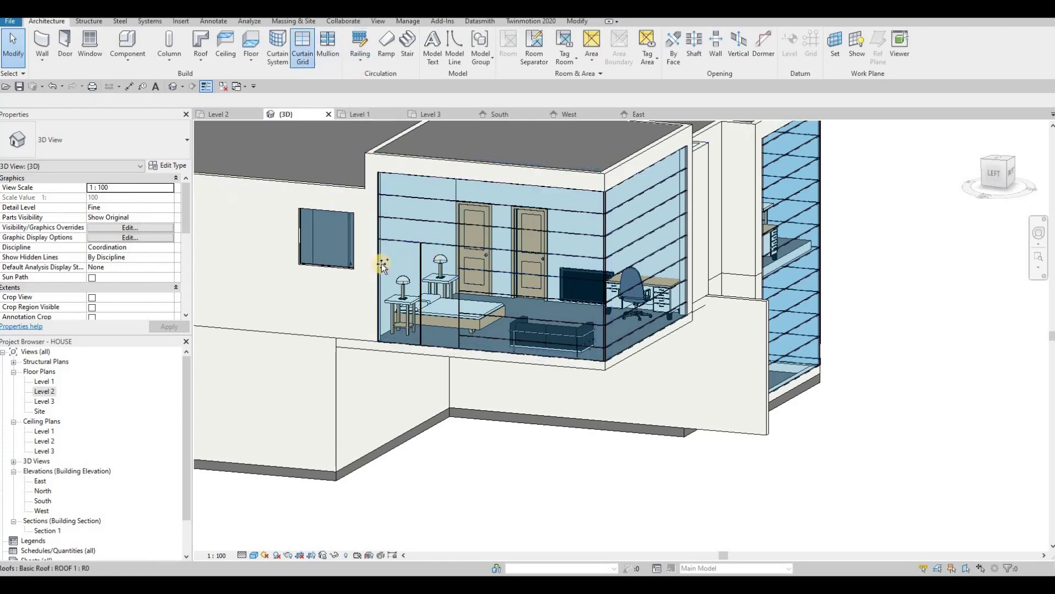
scroll(375, 252, "up", 2)
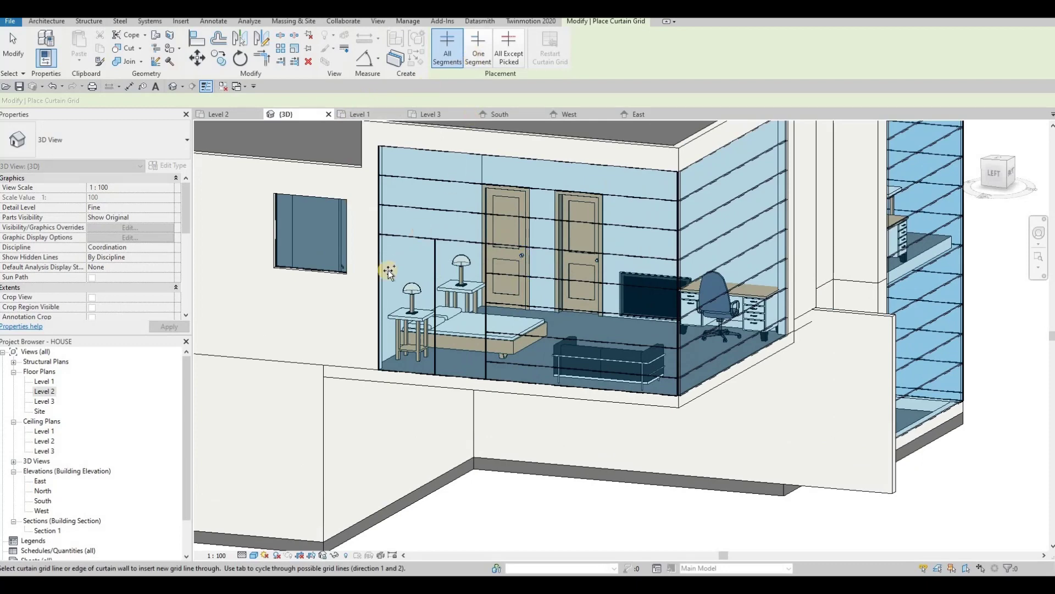
left_click(477, 52)
scroll(376, 262, "up", 2)
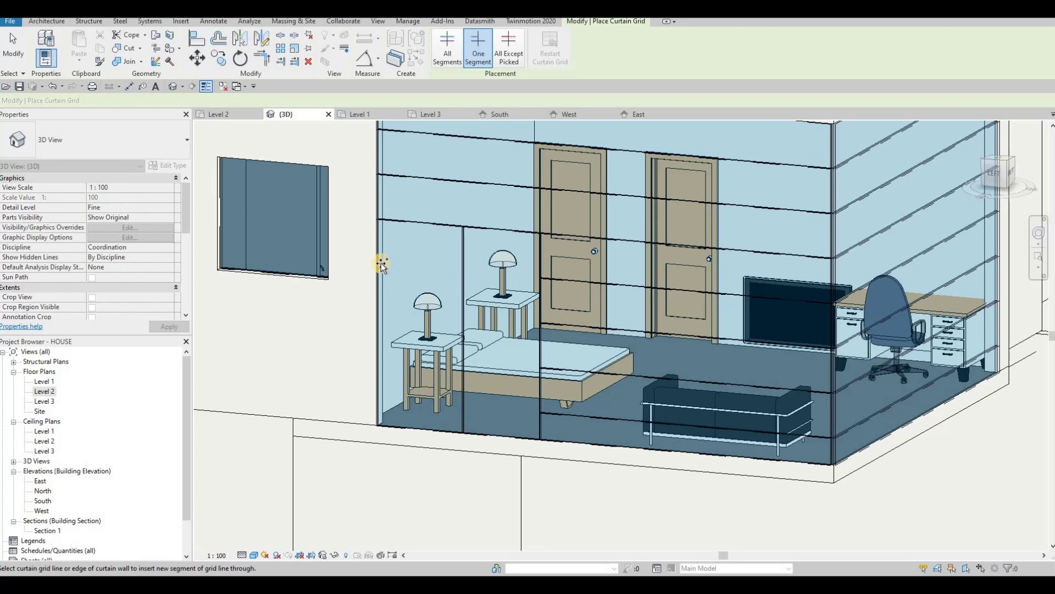
scroll(376, 266, "up", 2)
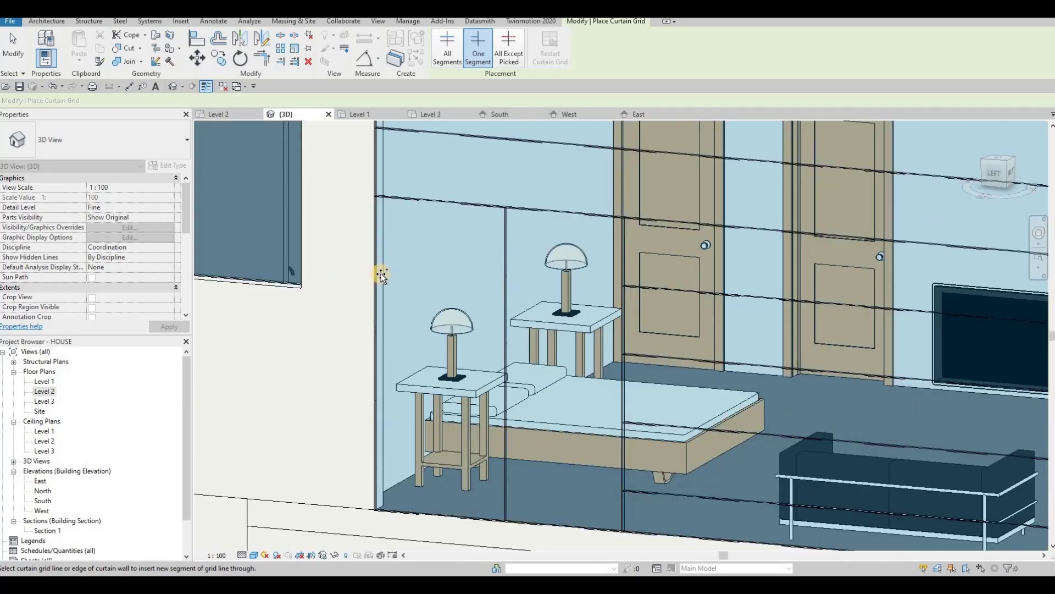
left_click(383, 259)
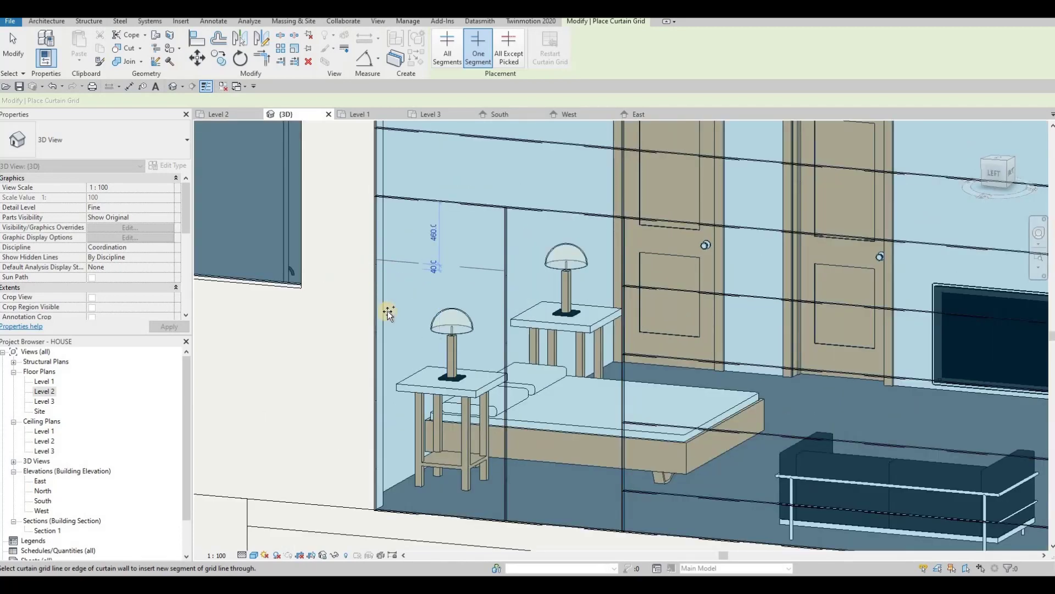
left_click(384, 328)
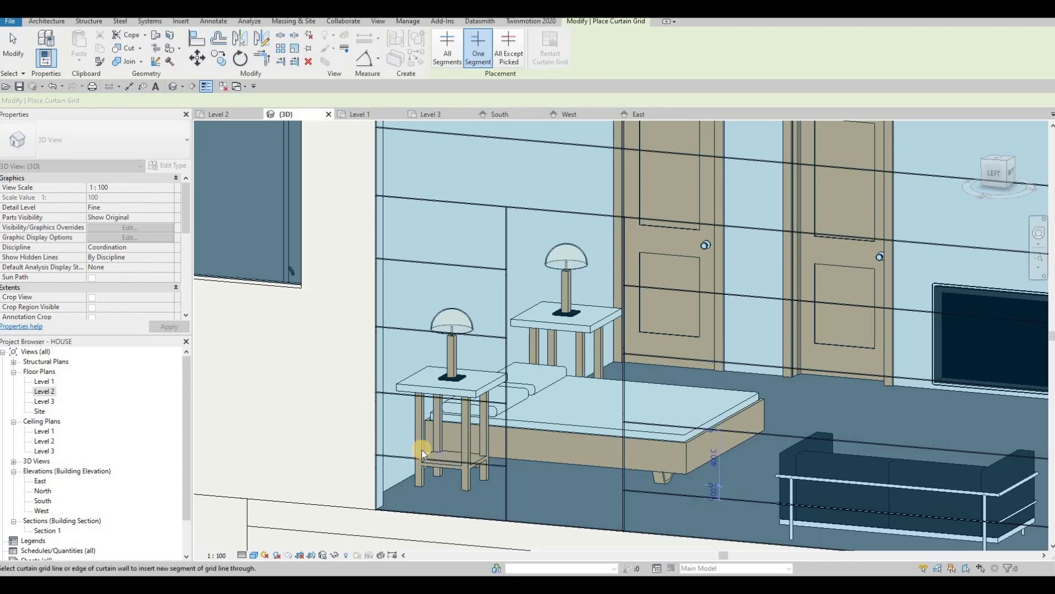
key("Escape")
key("Escape")
Step: Try to align the lowest short grid line with the matching grid line in the wide bay
key("a")
key("l")
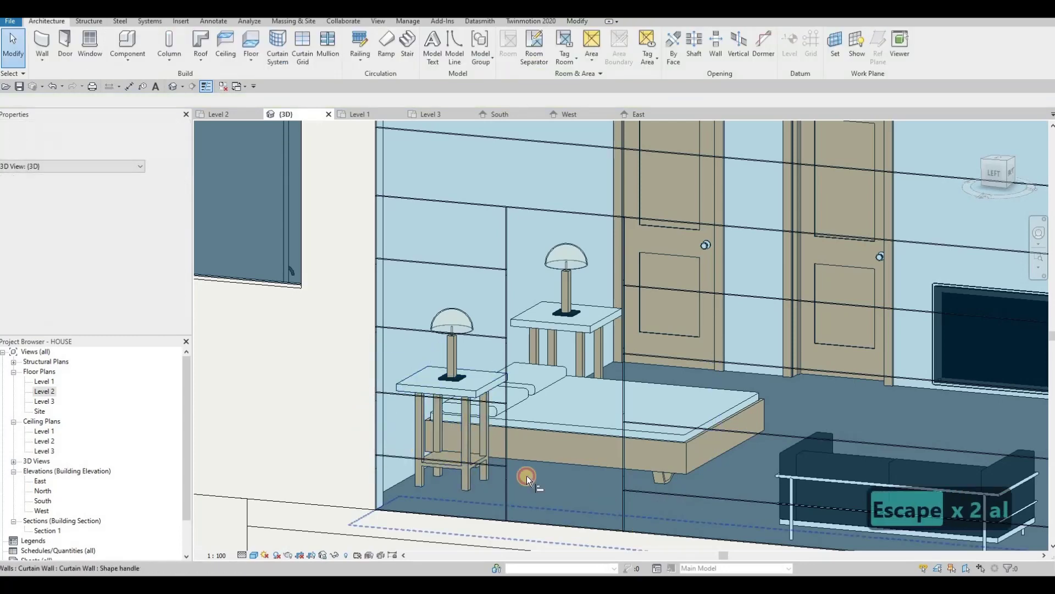
left_click(476, 467)
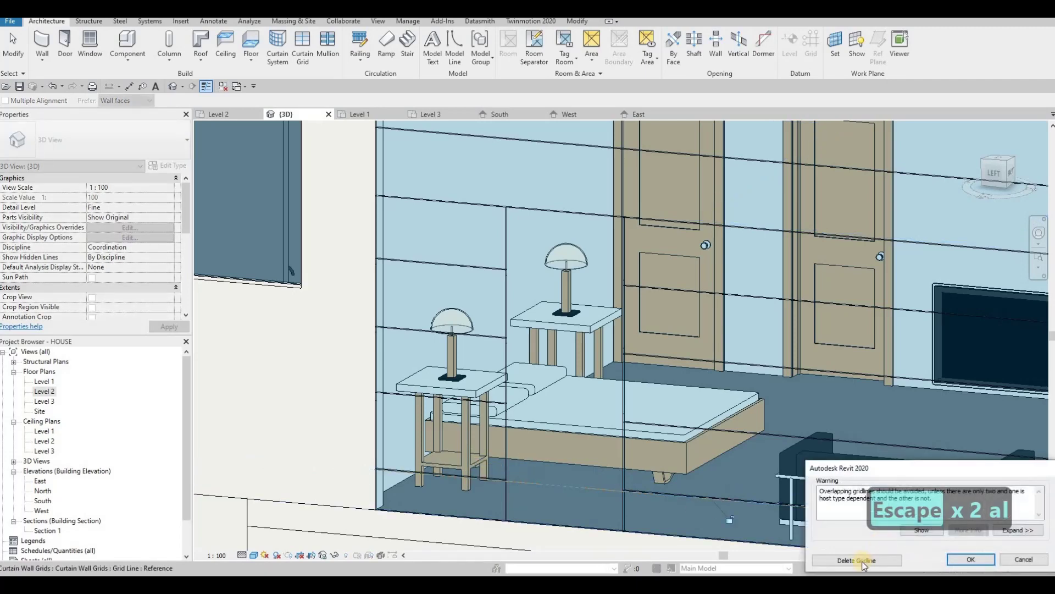
left_click(862, 560)
key("Escape")
key("Escape")
key("Escape")
key("Escape")
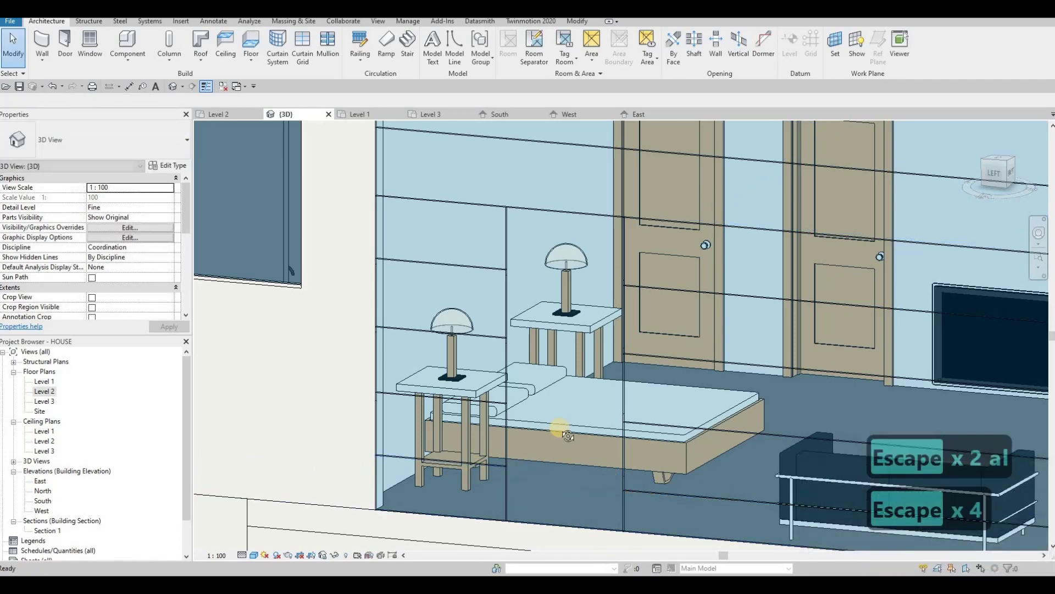
Step: Open the West elevation at the narrow bay of the curtain wall
middle_click_drag(482, 259, 613, 107, "shift")
left_click(640, 115)
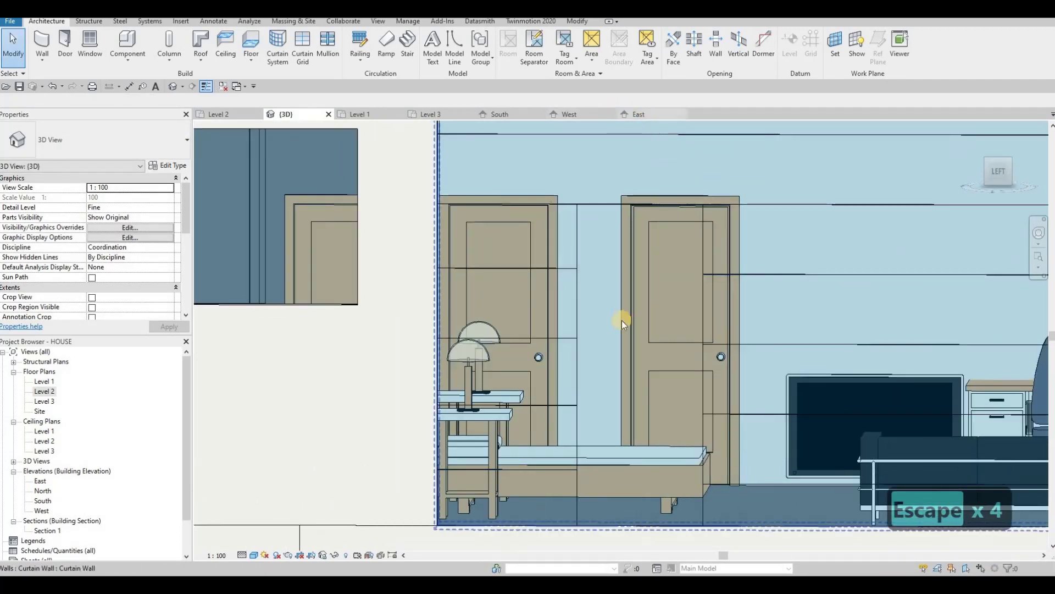
left_click(570, 115)
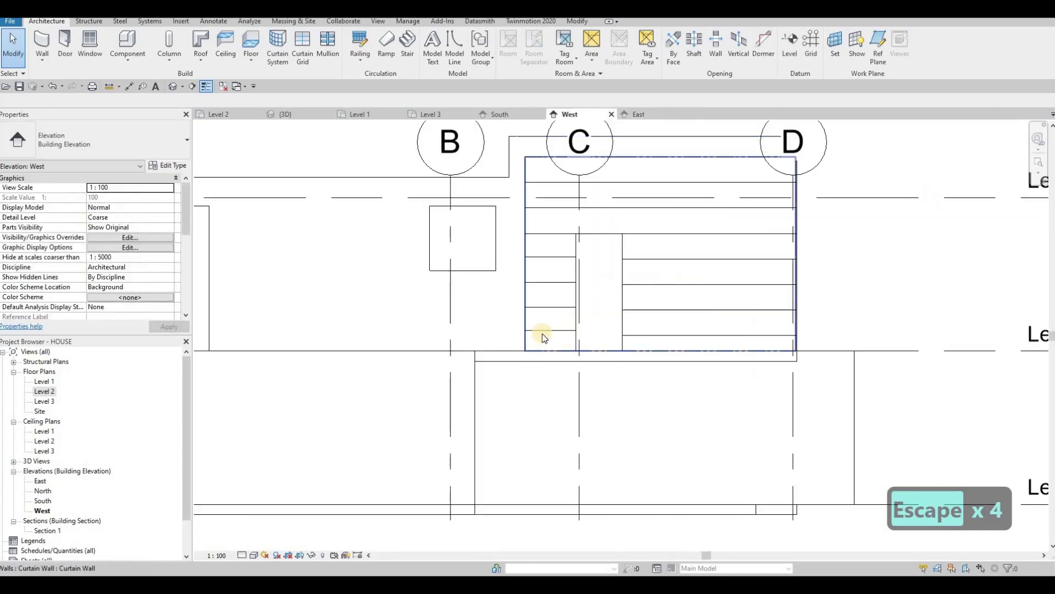
scroll(546, 334, "up", 3)
key("Escape")
key("Escape")
Step: Try moving the narrow bay's lowest grid line level with the wide bay's lowest line, accepting the overlap
left_click(589, 333)
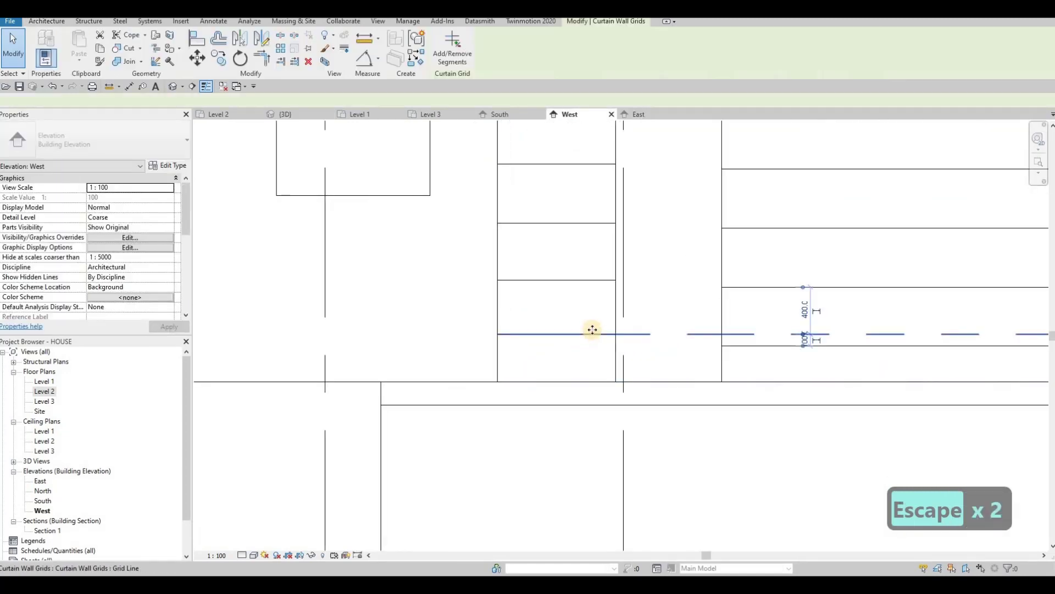
scroll(589, 338, "up", 2)
left_click_drag(590, 352, 584, 304)
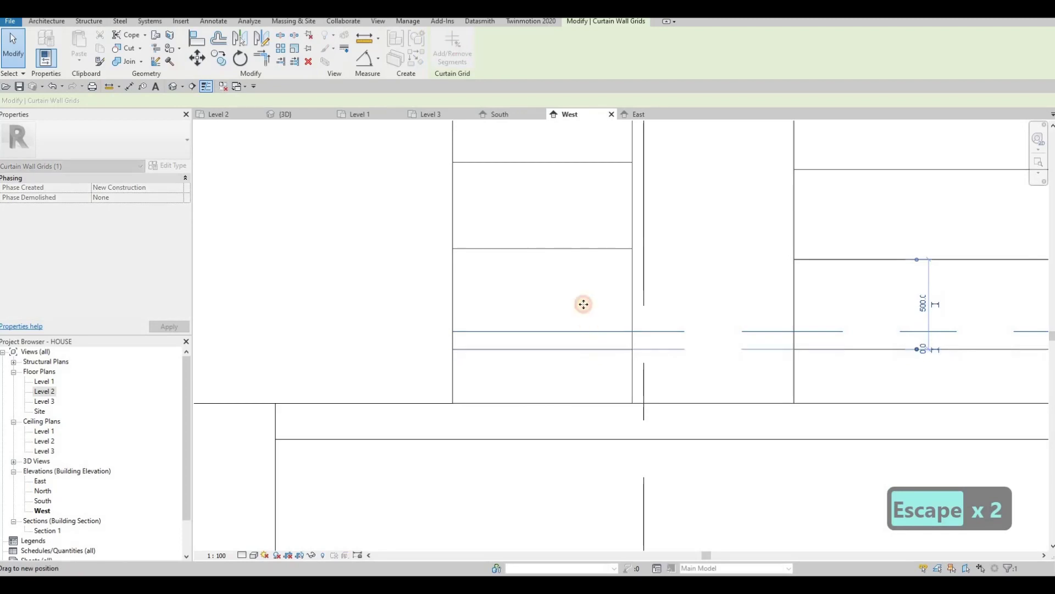
left_click_drag(743, 414, 745, 418)
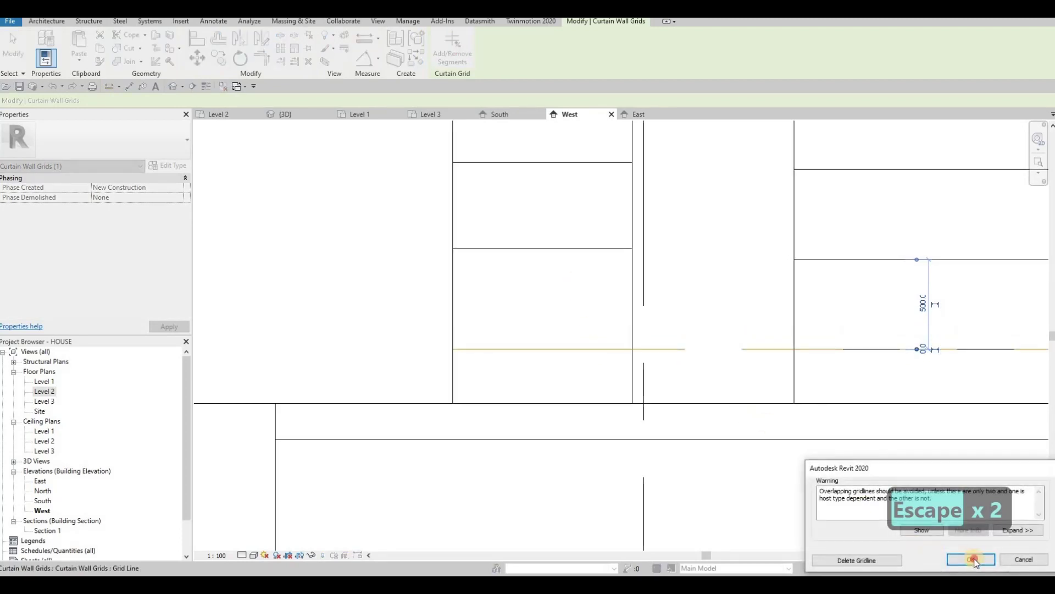
key("Return")
key("Escape")
key("Escape")
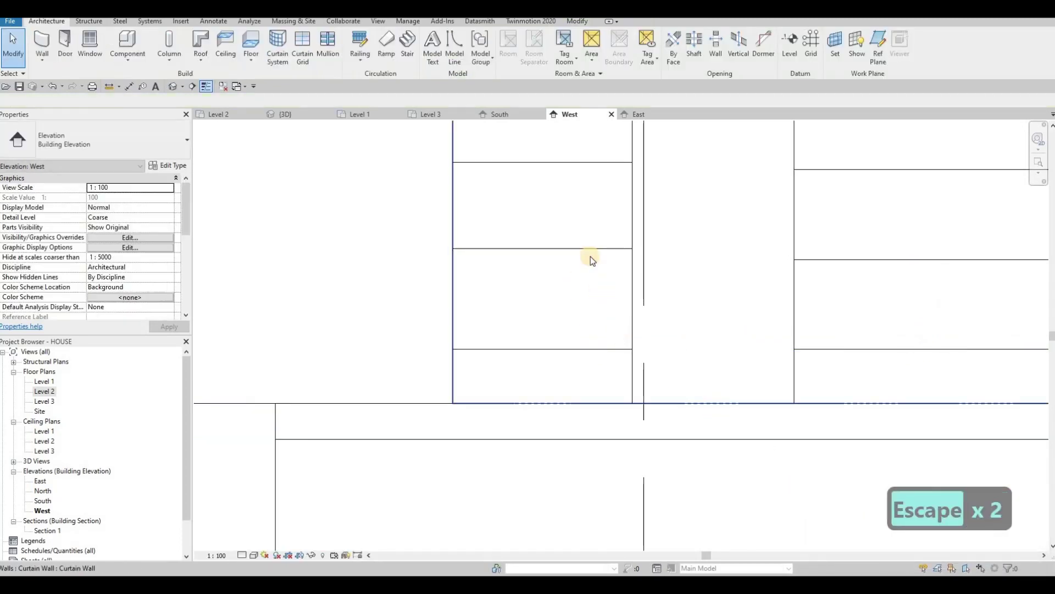
Step: Try moving the second-lowest short grid line level with its wide-bay counterpart, and undo both grid line moves
mouse_move(577, 250)
left_mouse_down()
mouse_move(579, 273)
mouse_move(584, 264)
left_mouse_up()
left_click(849, 556)
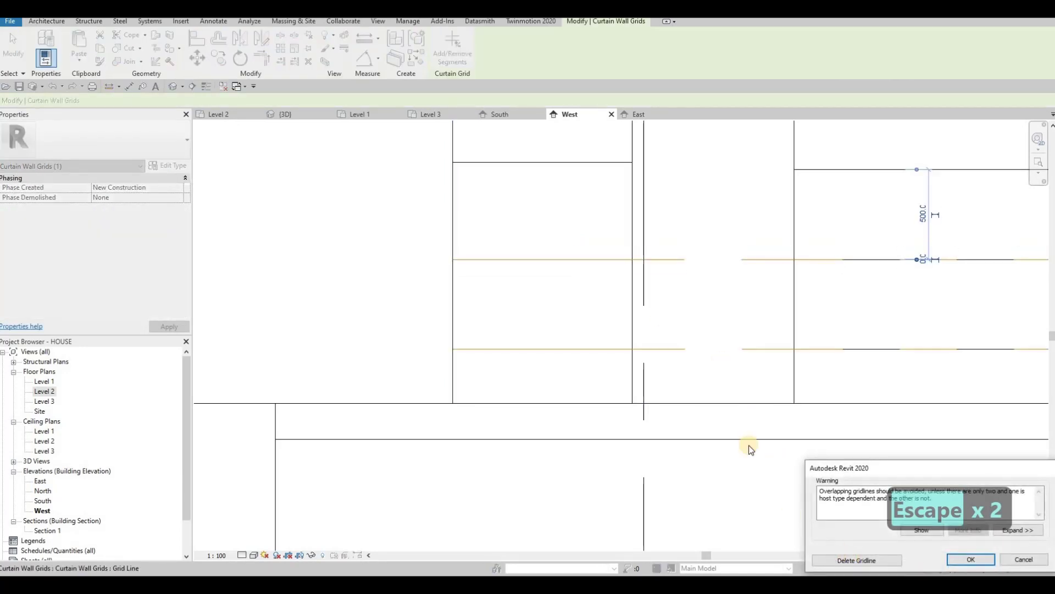
key("ctrl+z")
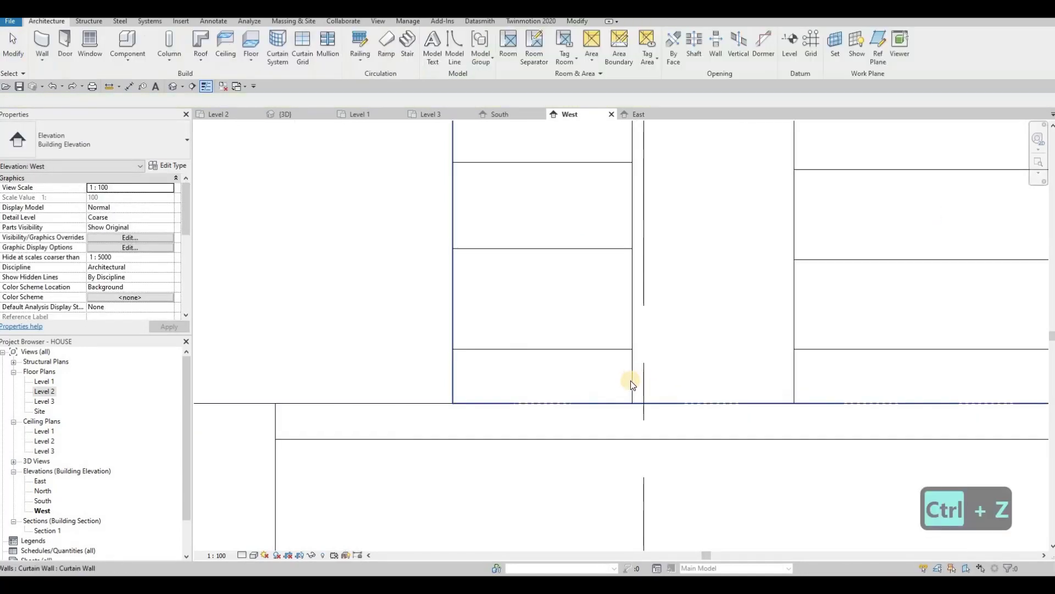
key("ctrl+z")
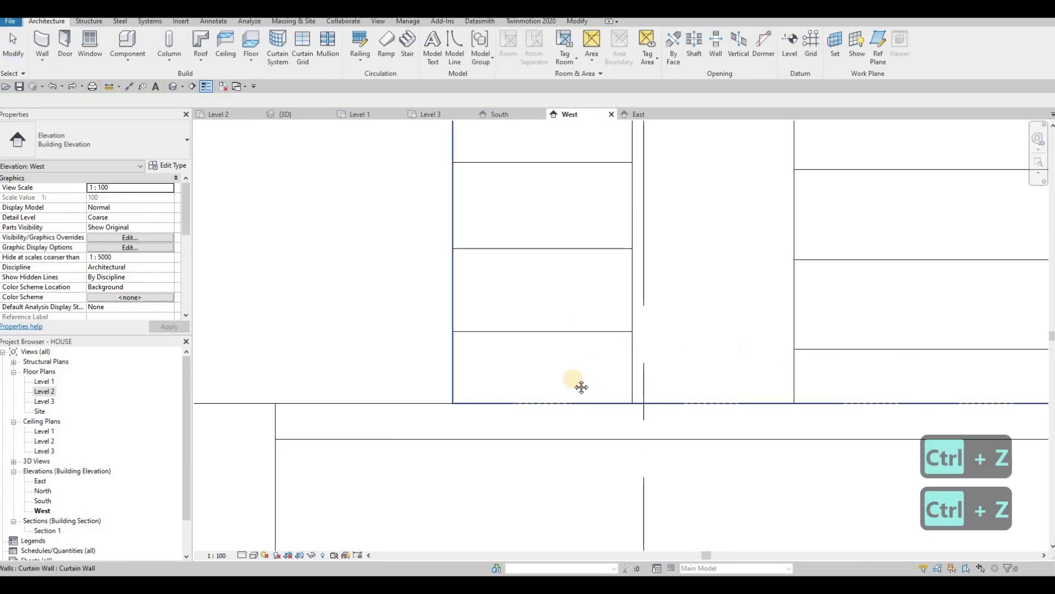
Step: Nudge the second short grid line from the top down to about 10 mm above its wide-bay counterpart
middle_click_drag(557, 271, 567, 326)
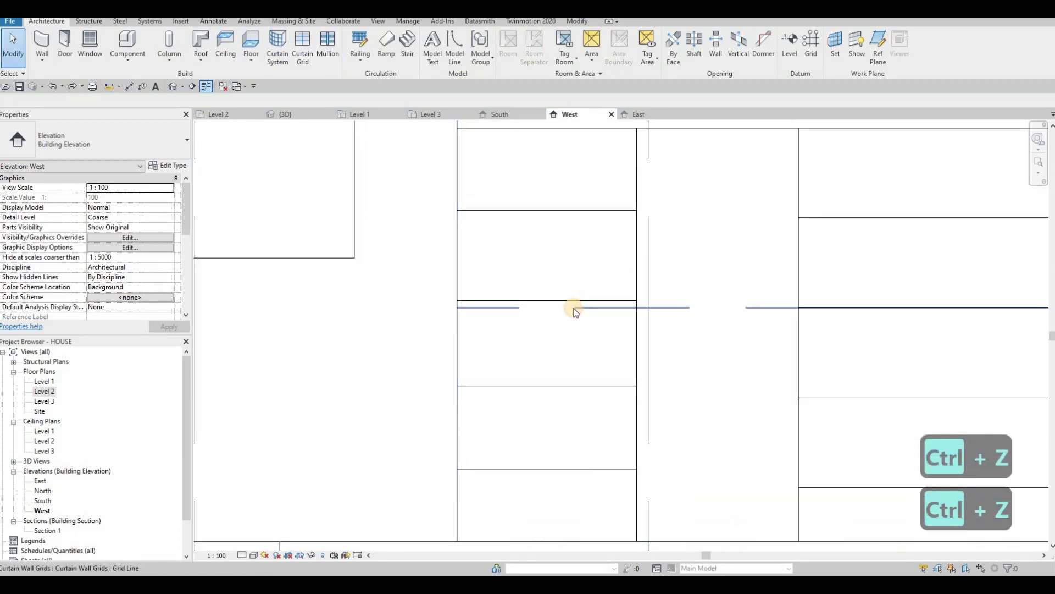
left_click(571, 302)
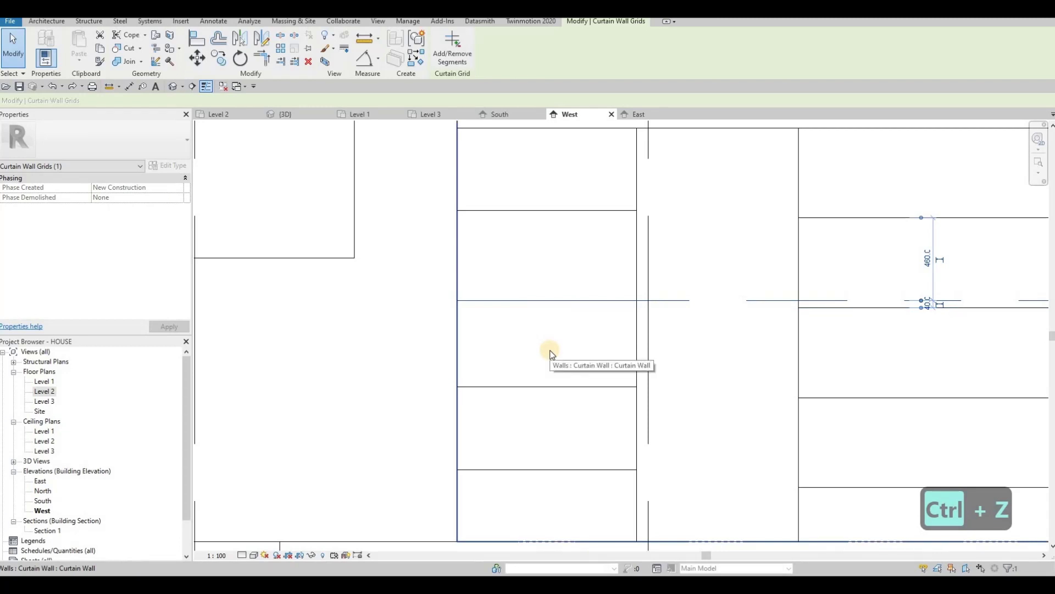
key("Down")
key("Down")
key("Down")
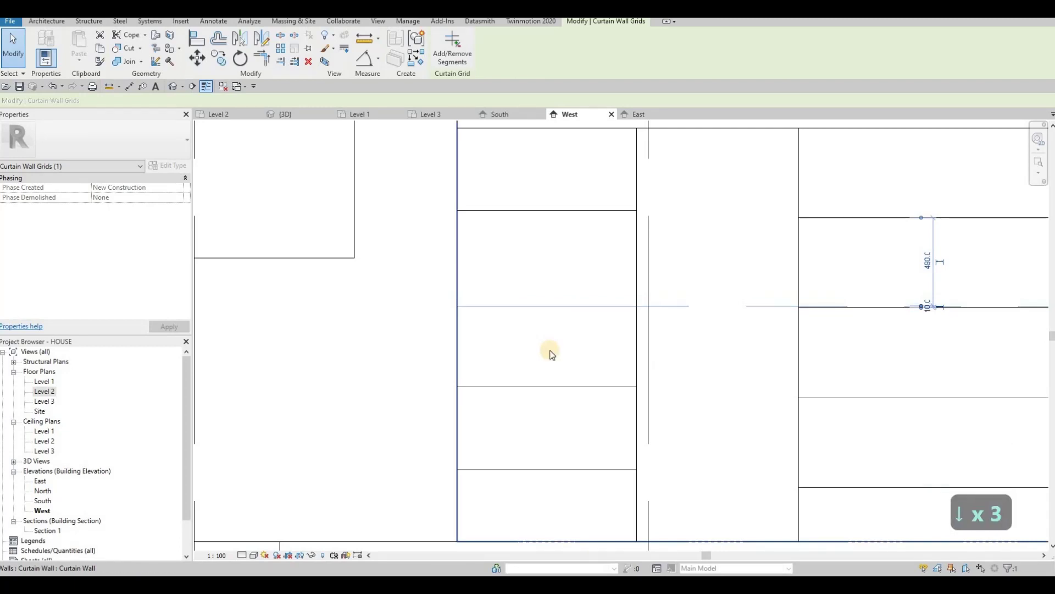
Step: Nudge the third short grid line from the top down until nearly level with its wide-bay counterpart
key("Down")
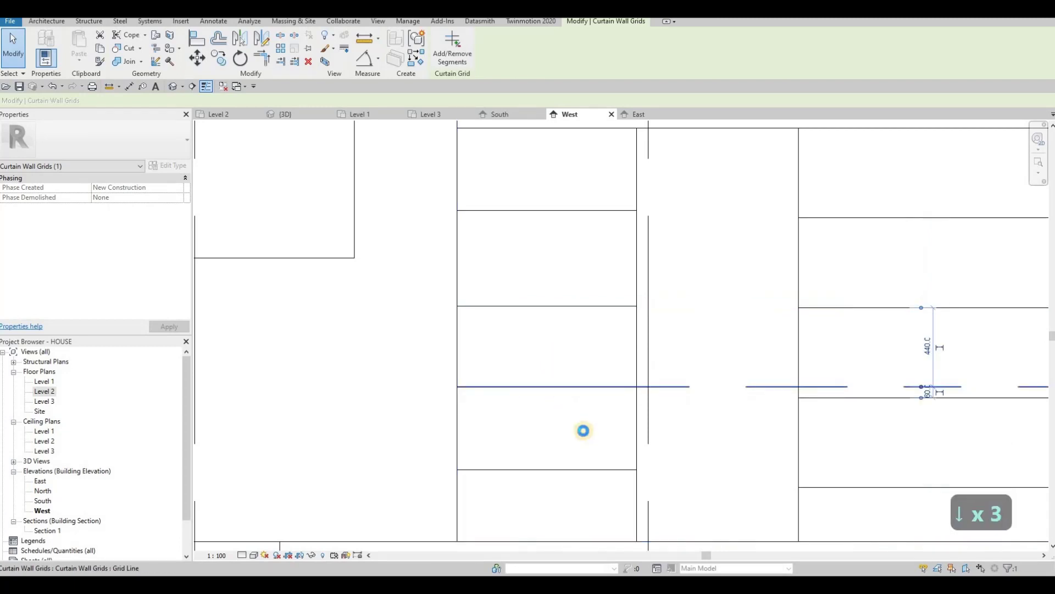
key("Down")
key("Down")
Step: Nudge the lowest short grid line down to about 10 mm above the wide bay's lowest line
middle_click_drag(583, 439, 591, 349)
left_click(582, 370)
key("Down")
key("Down")
key("Down")
key("Down")
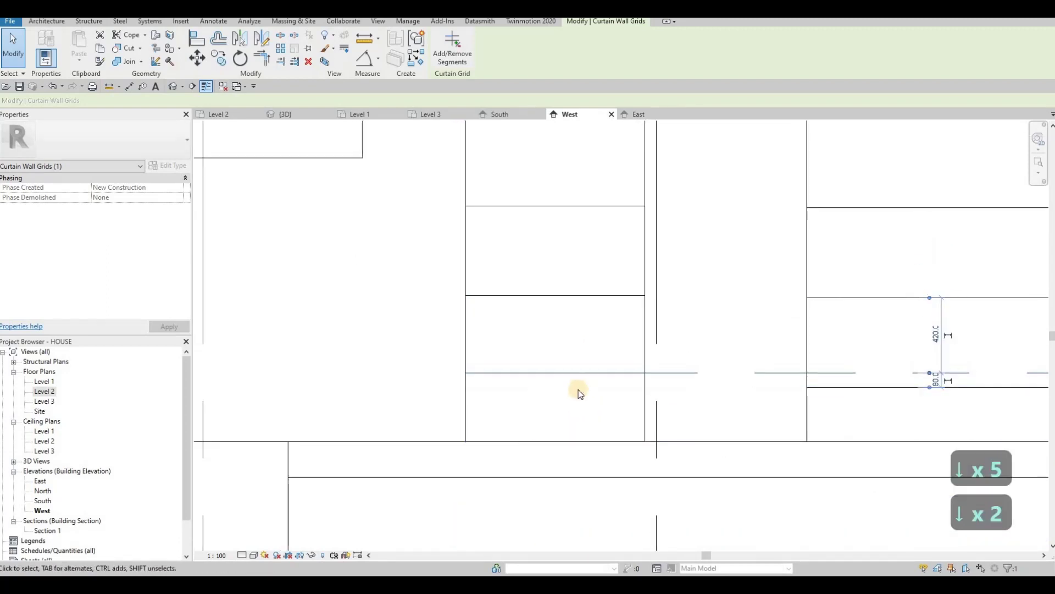
key("Down")
key("Down")
key("Down")
key("Down")
key("Down")
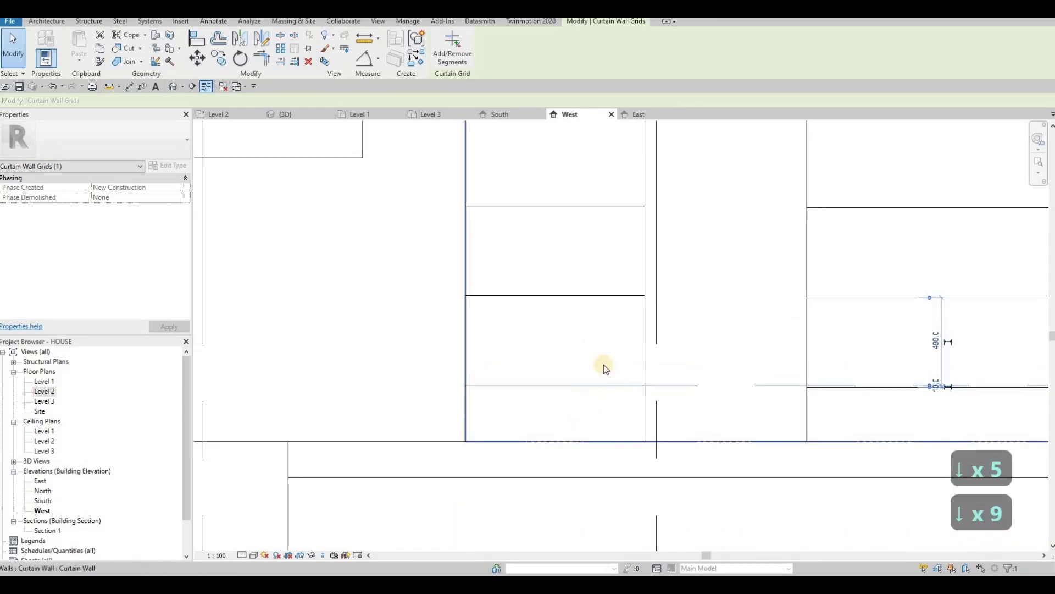
key("Escape")
key("Escape")
key("Escape")
Step: Nudge the topmost short grid line in the narrow bay down until nearly level with its wide-bay counterpart
scroll(636, 424, "down", 3)
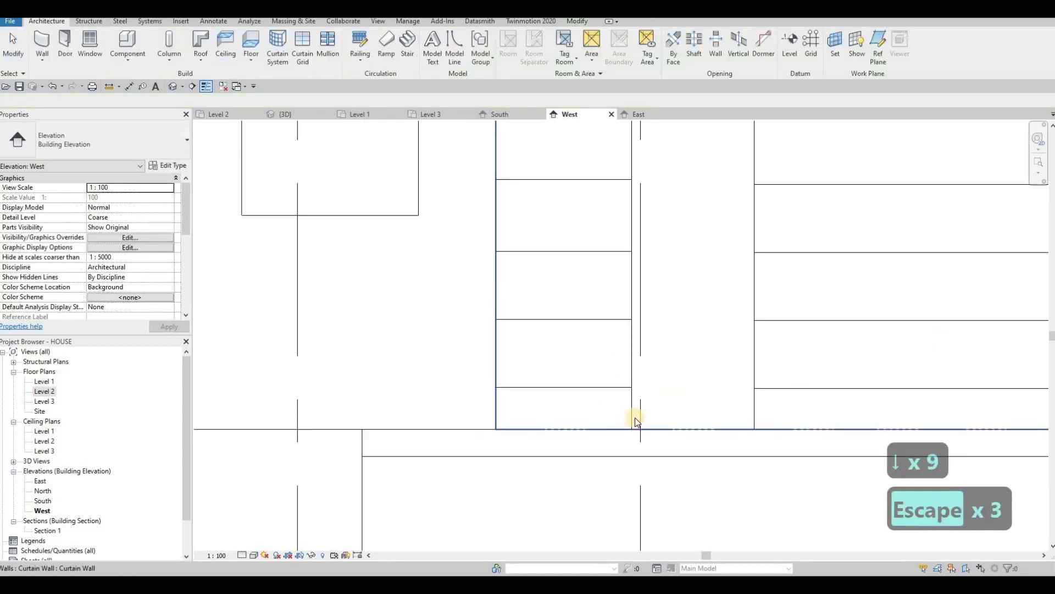
scroll(594, 295, "down", 1)
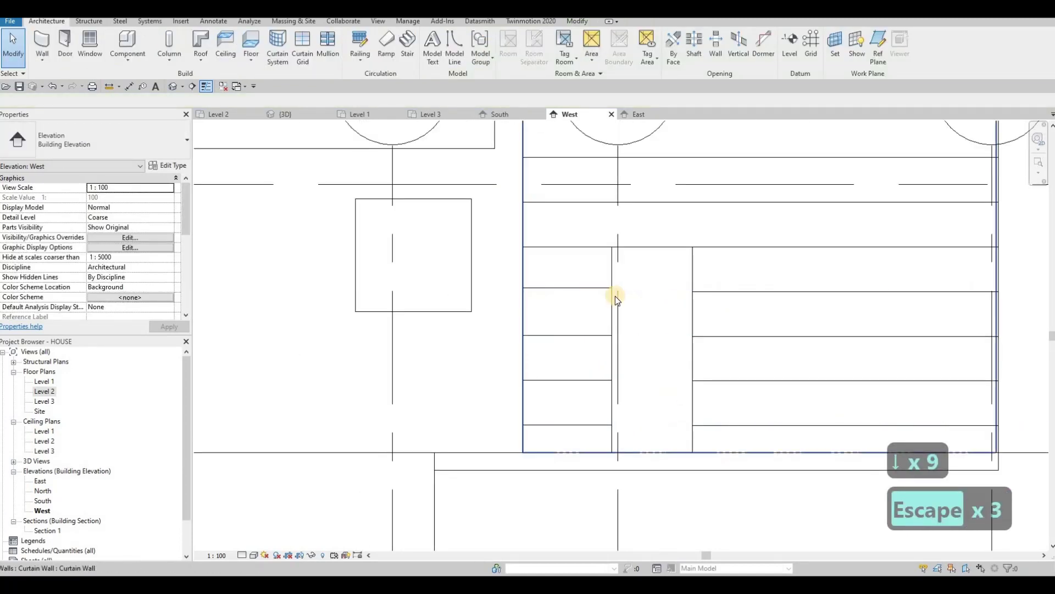
left_click(543, 291)
scroll(537, 290, "up", 2)
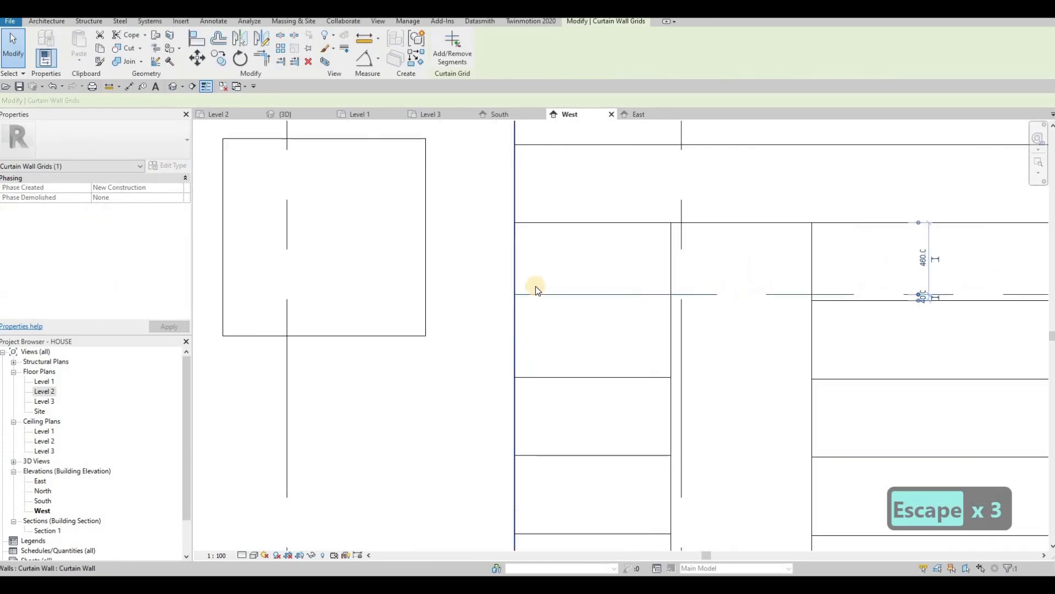
key("Down")
key("Down")
key("Down")
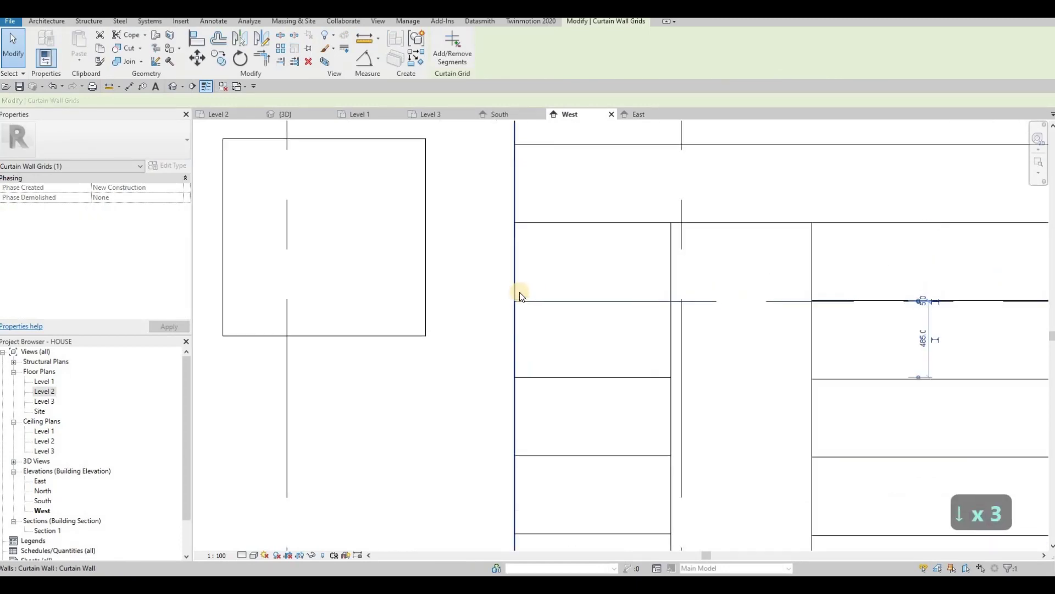
key("Escape")
key("Escape")
scroll(405, 188, "down", 2)
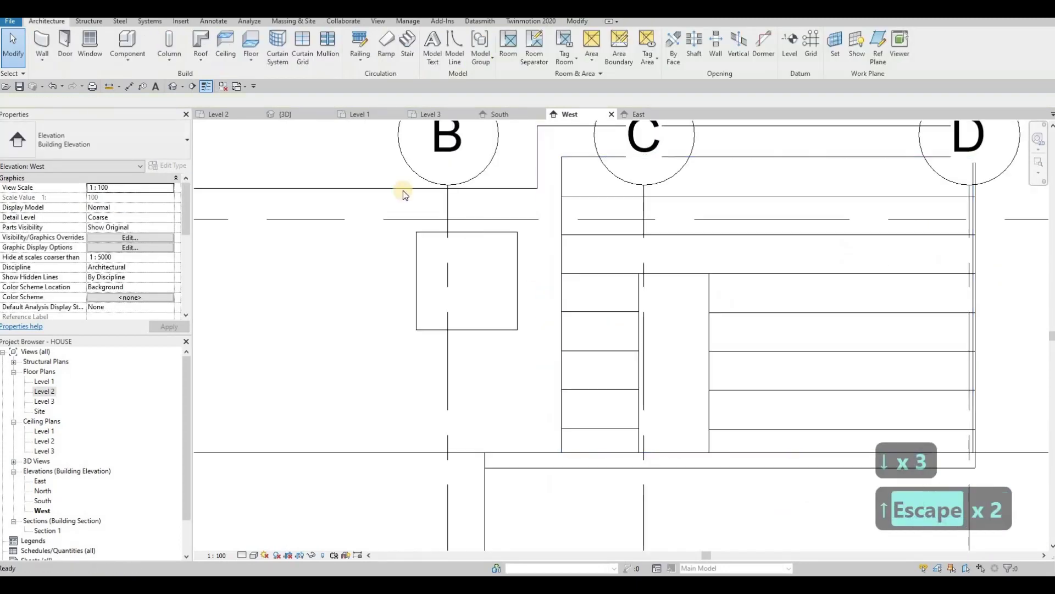
key("Escape")
key("Escape")
Step: Return to the 3D view and inspect the side curtain wall's grid layout
left_click(293, 117)
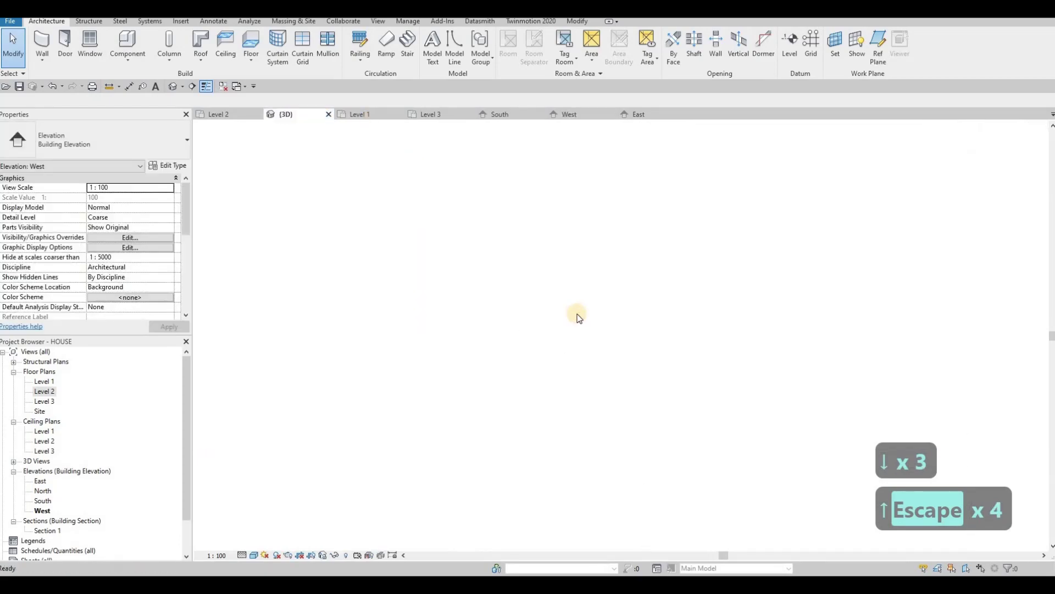
key("Escape")
scroll(605, 379, "down", 4)
middle_click_drag(589, 378, 655, 308, "shift")
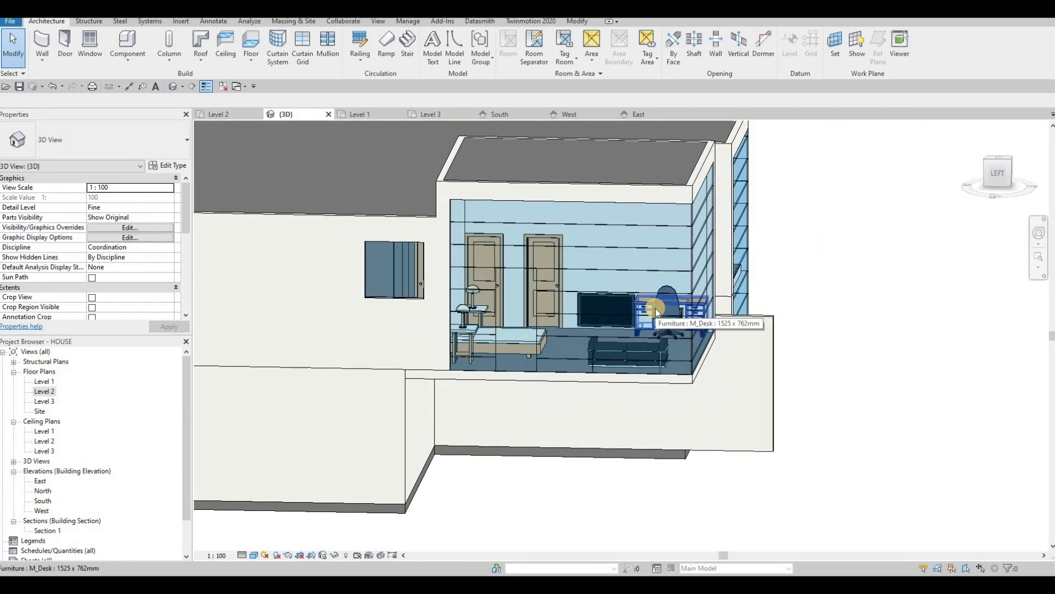
key("Escape")
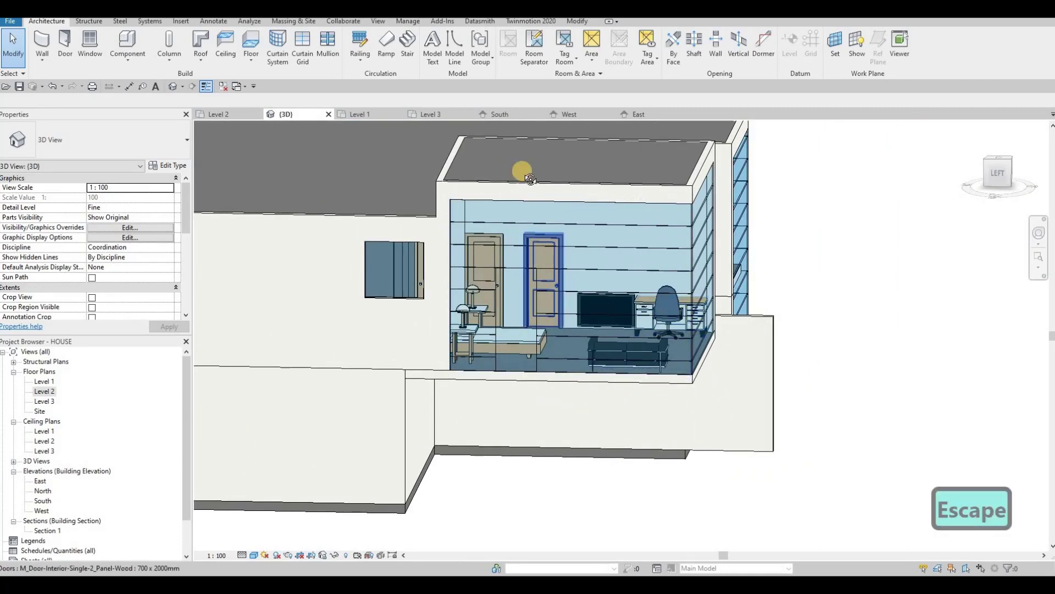
Step: Examine the upper-floor curtain walls around the house in the 3D view and open the South elevation
middle_click_drag(520, 174, 489, 329, "shift")
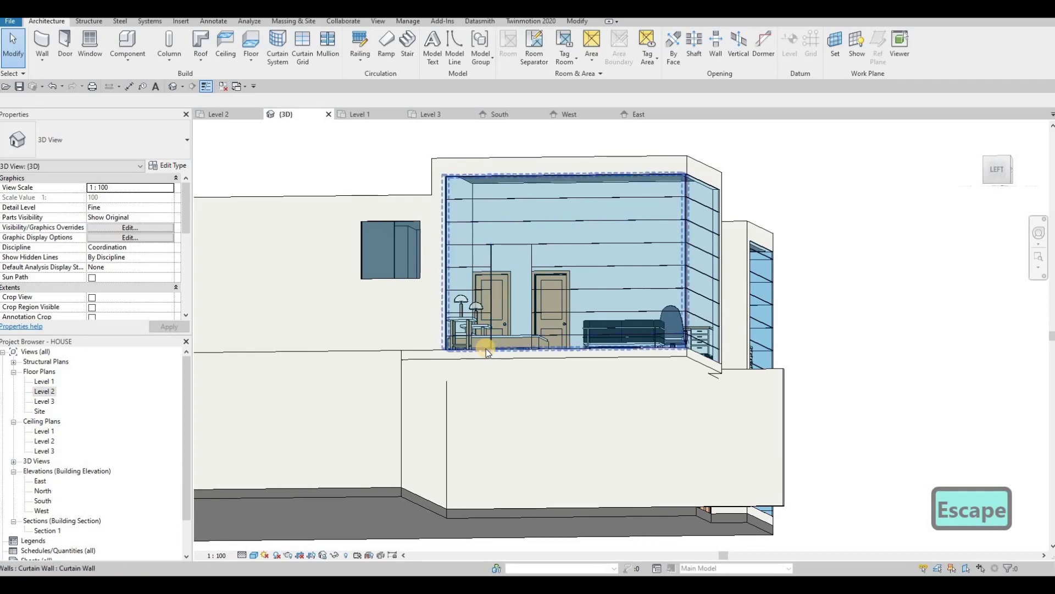
scroll(471, 348, "up", 2)
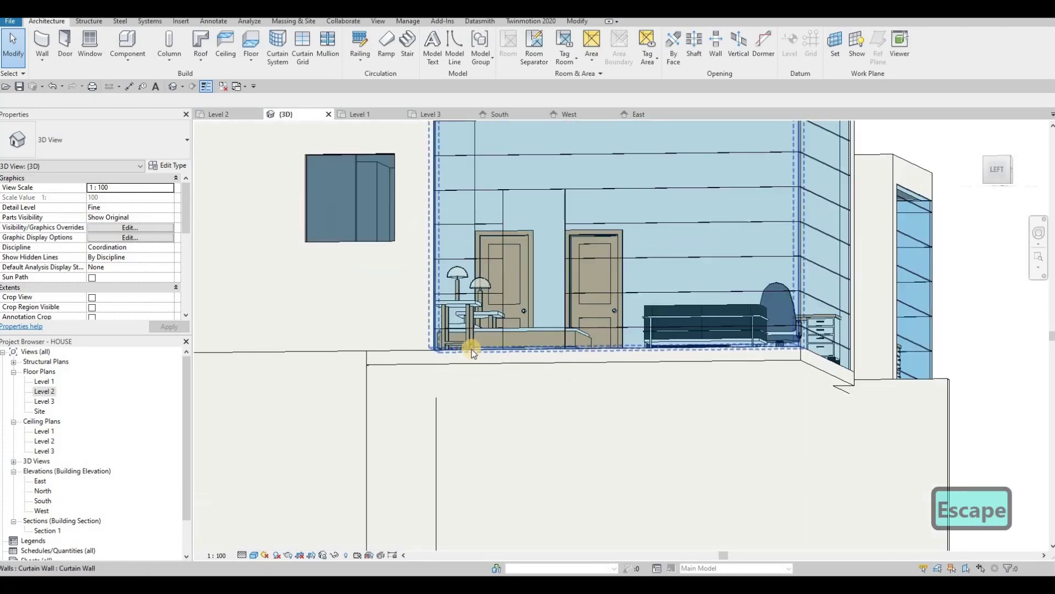
scroll(497, 351, "down", 4)
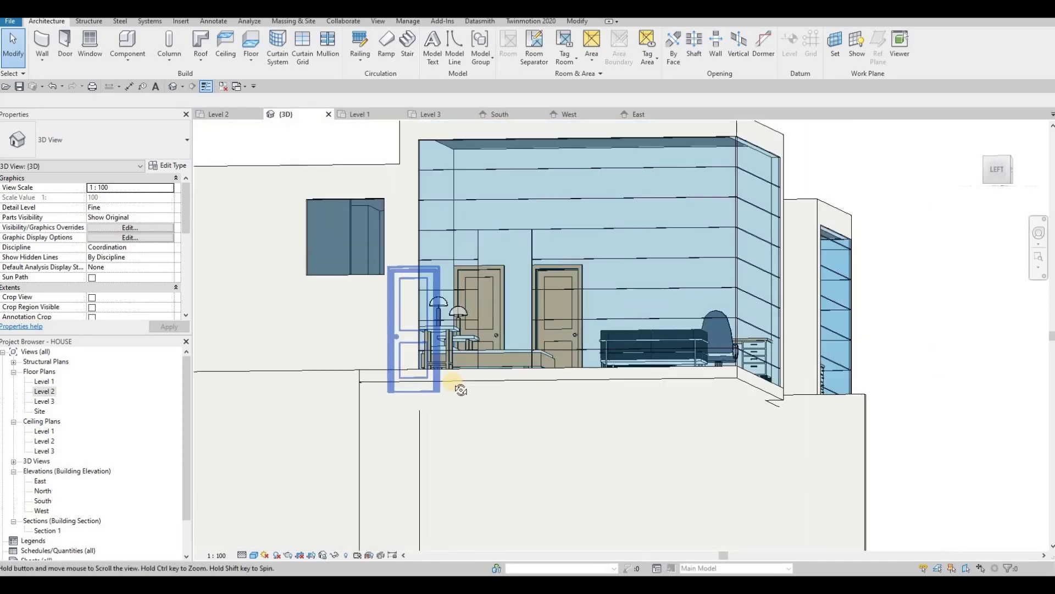
middle_click_drag(464, 386, 730, 233, "shift")
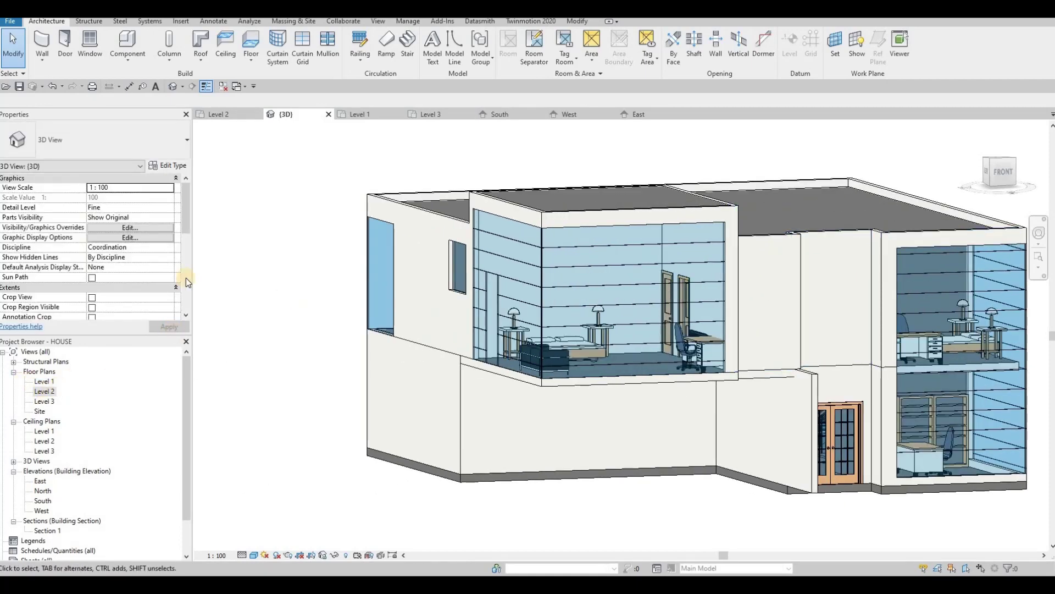
left_click(490, 114)
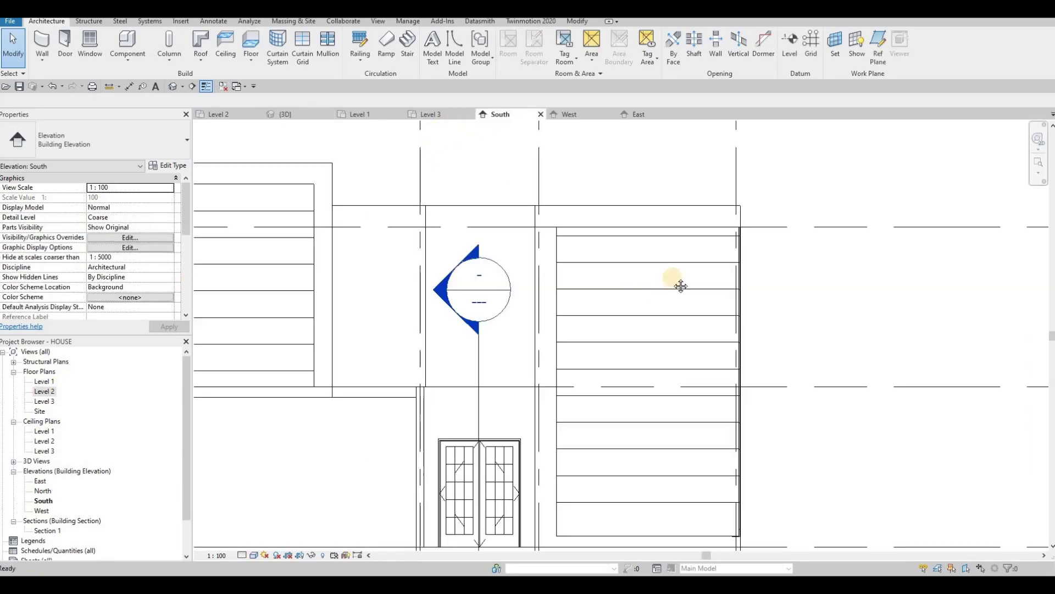
Step: Stretch the upper-floor curtain wall's edge near the exterior wall's step to a wall length of about 4900 mm
left_click(549, 257)
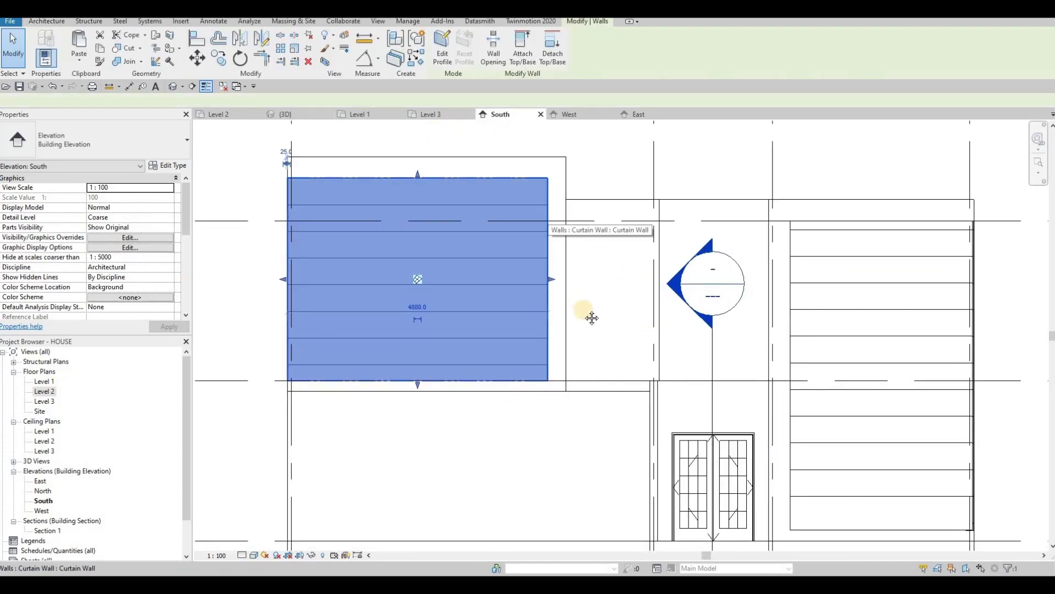
middle_click_drag(576, 312, 595, 347)
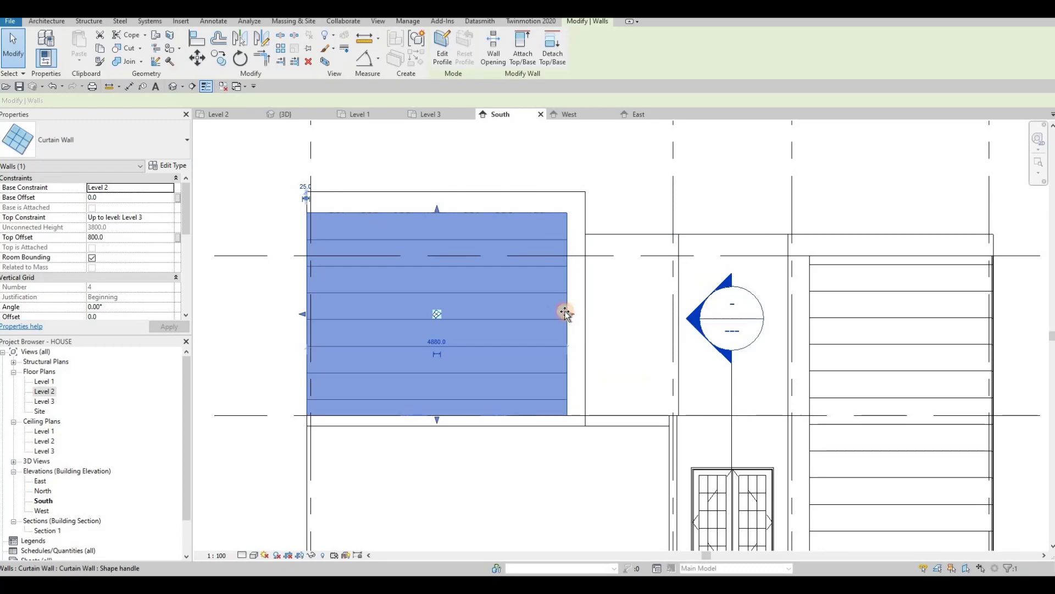
left_click_drag(565, 312, 560, 310)
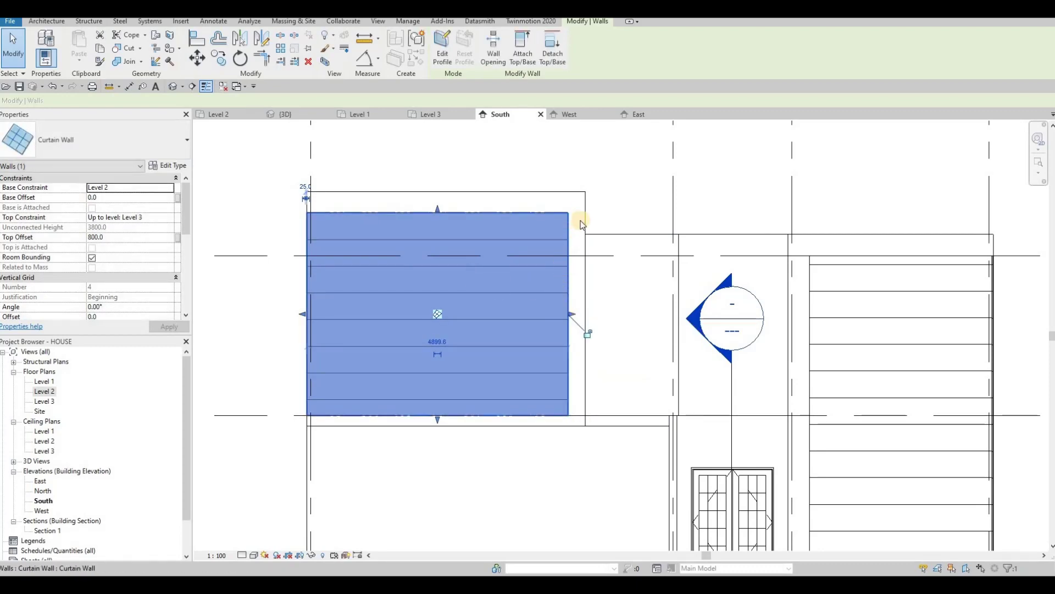
key("Escape")
key("Escape")
left_click(586, 200)
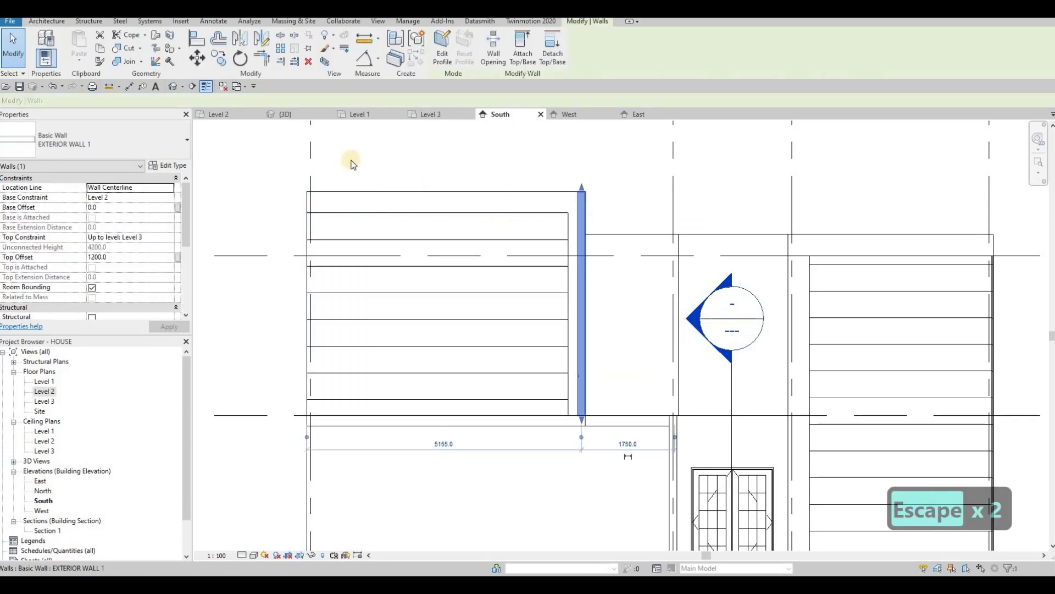
key("Escape")
key("Escape")
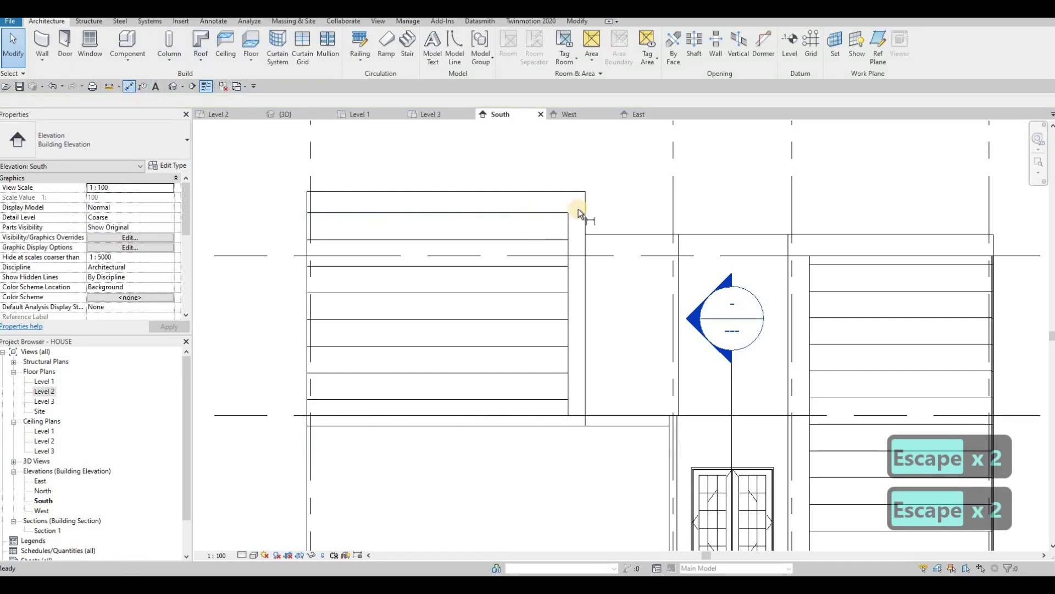
Step: Measure the gaps from the curtain wall's side and top edges to the outer faces of the surrounding exterior wall
key("d")
key("i")
key("Tab")
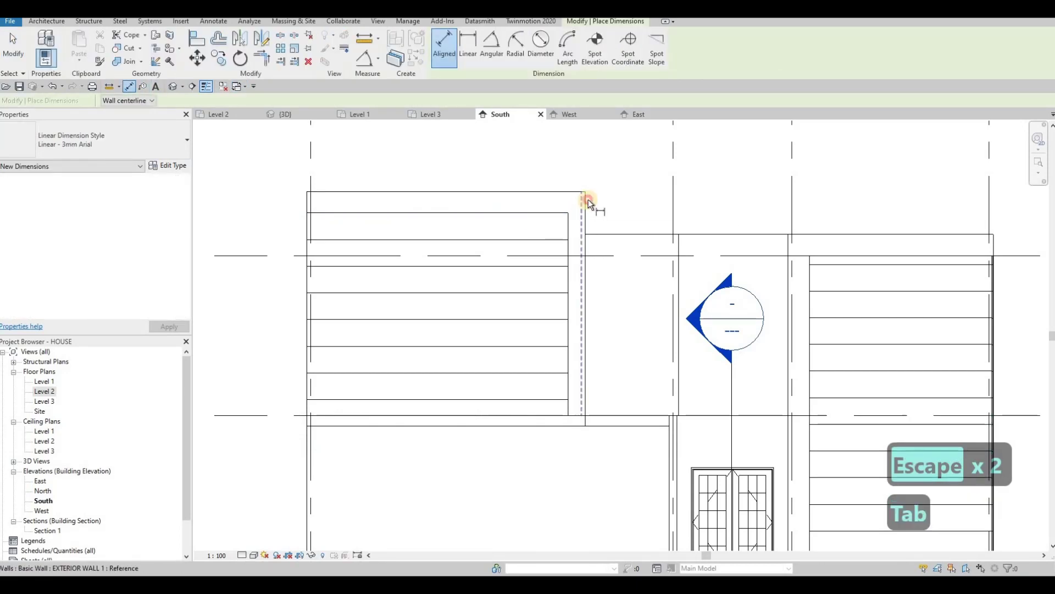
key("Tab")
left_click(568, 174)
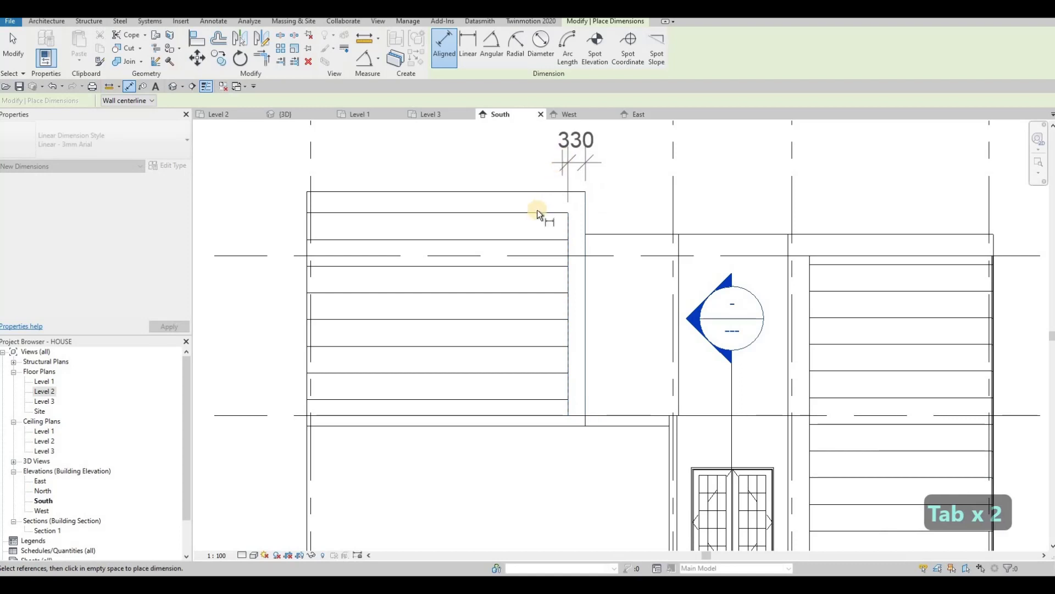
key("Escape")
left_click(536, 157)
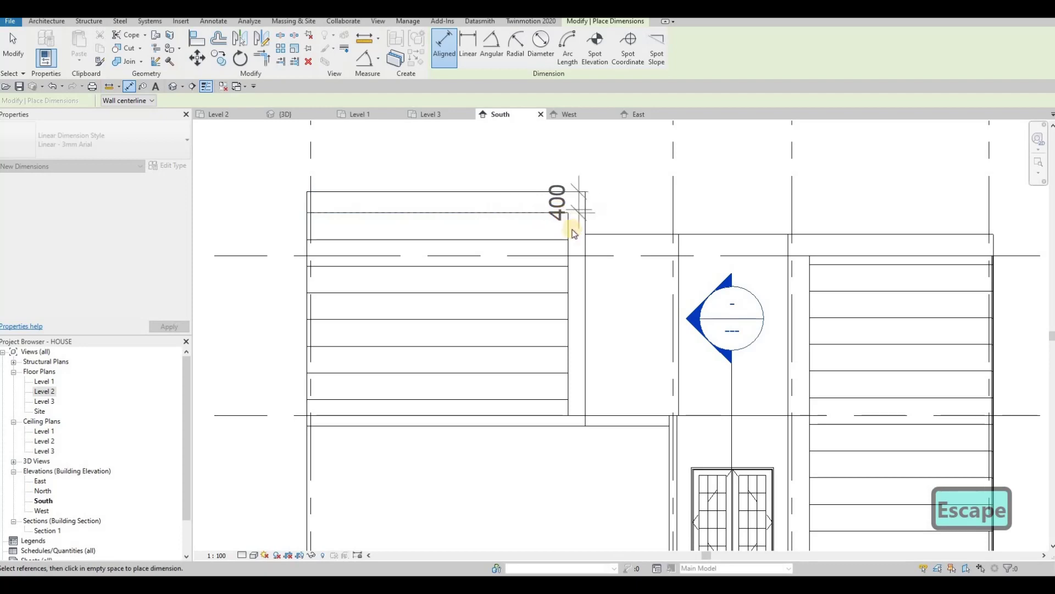
key("Escape")
key("Escape")
Step: Pull the curtain wall's side edge inward, away from the exterior wall's outer face, and measure the side gap
left_click(560, 306)
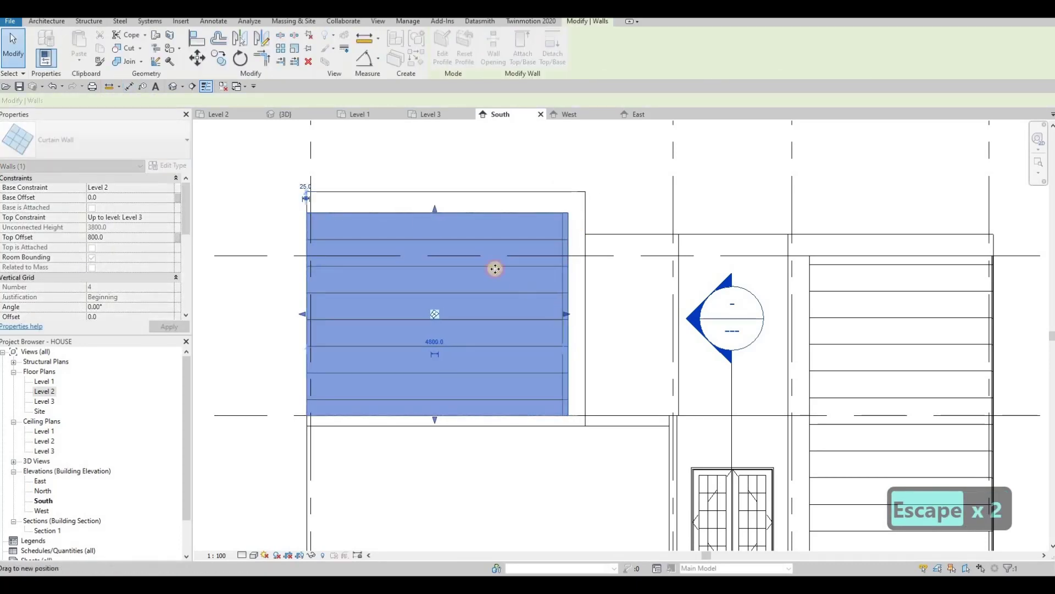
key("Escape")
left_click(132, 87)
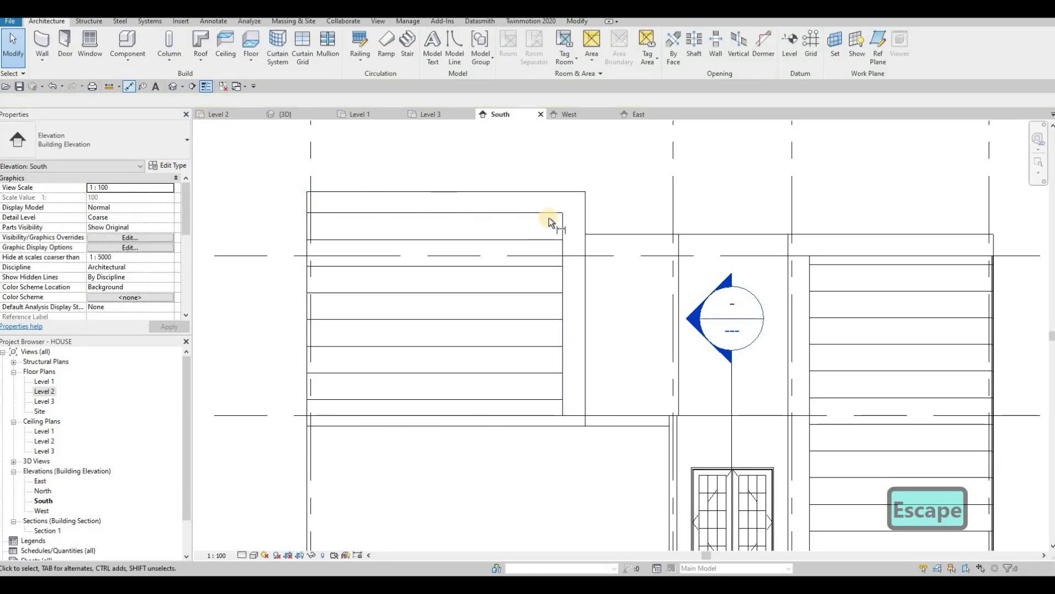
left_click(587, 187)
key("Escape")
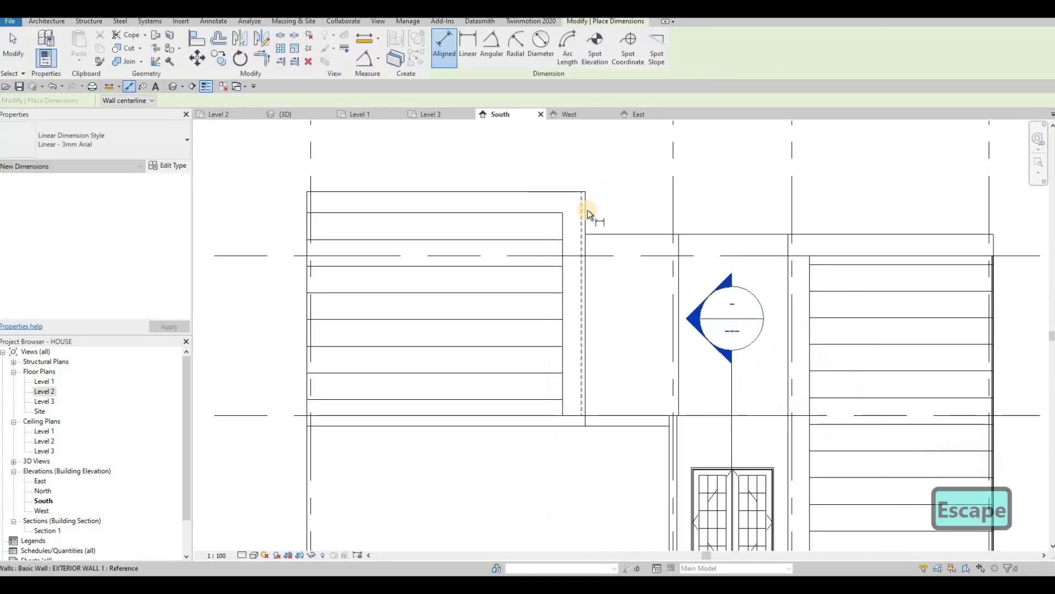
key("Tab")
key("Tab")
left_click(559, 224)
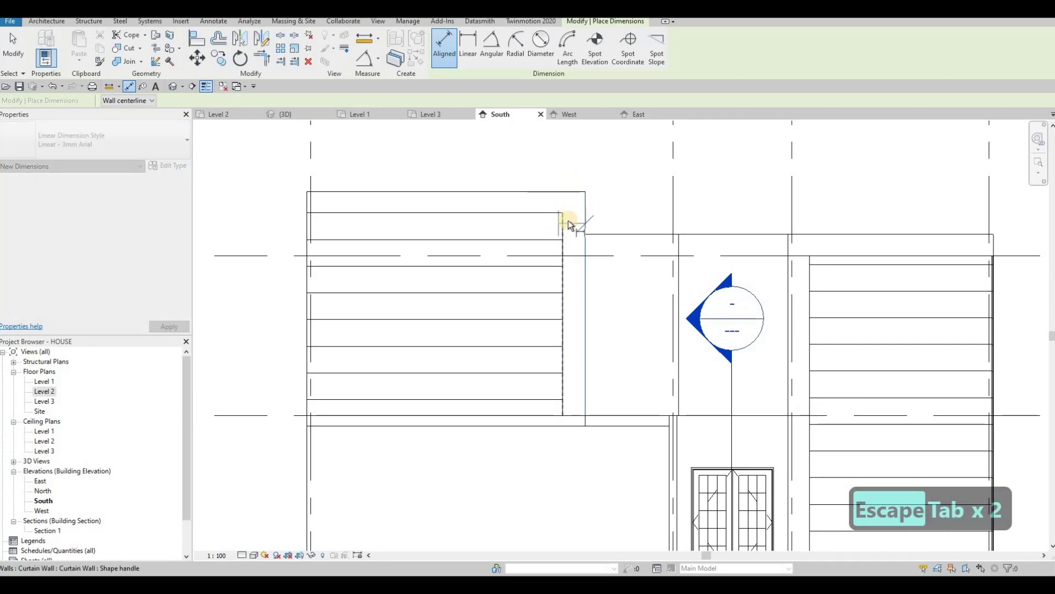
scroll(569, 221, "up", 2)
key("Escape")
key("Escape")
key("Escape")
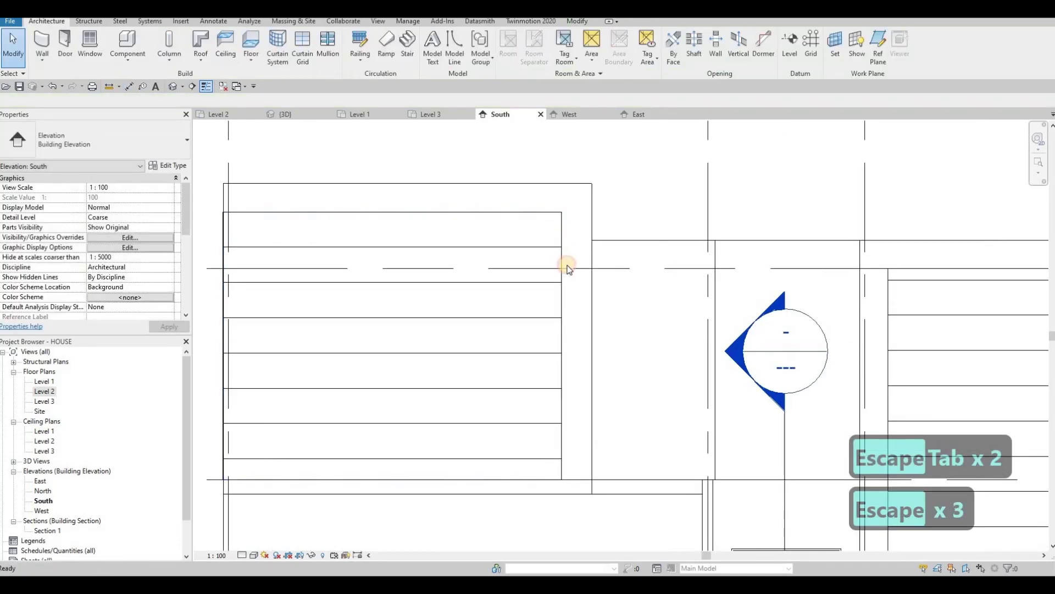
Step: Adjust the curtain wall's side edge so the wall is 4840 mm long
left_click(575, 356)
scroll(566, 353, "up", 2)
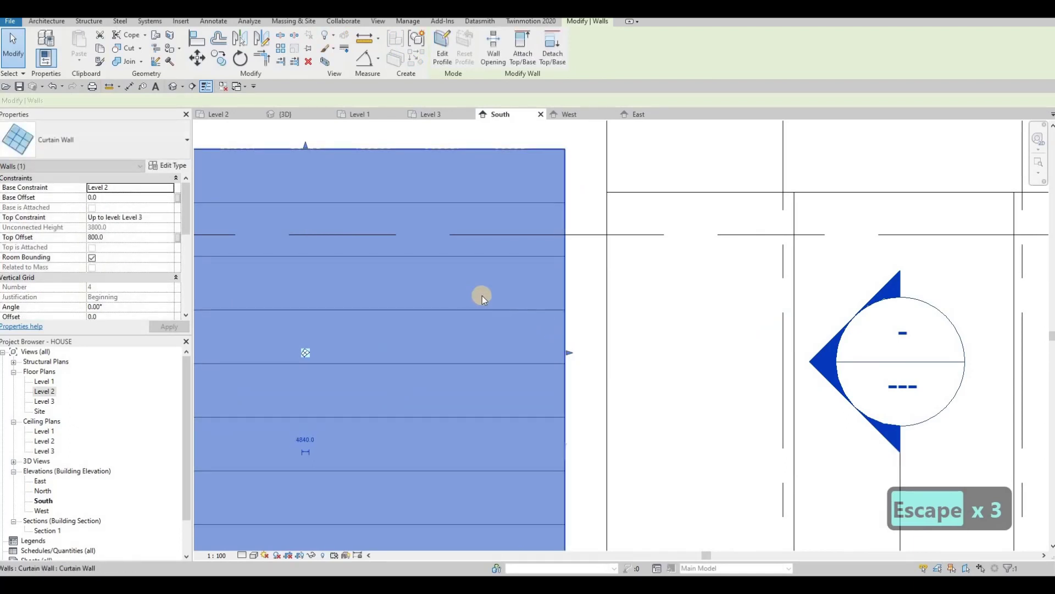
key("Escape")
scroll(341, 146, "down", 5)
Step: Open the West elevation and measure the side and top gaps between the upper-floor curtain wall and the exterior wall's outline
left_click(584, 117)
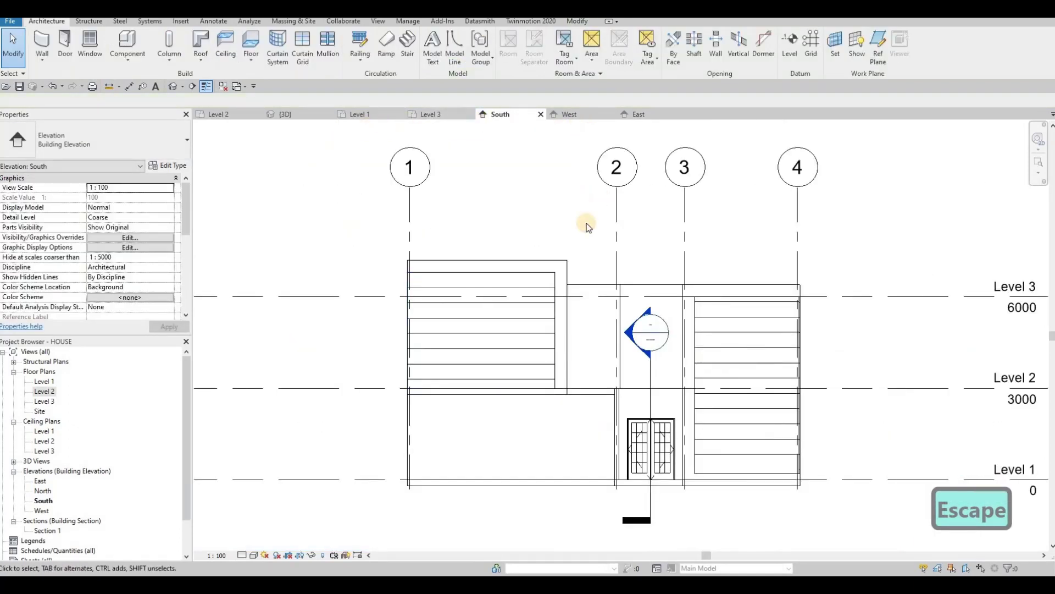
left_click(583, 176)
key("Escape")
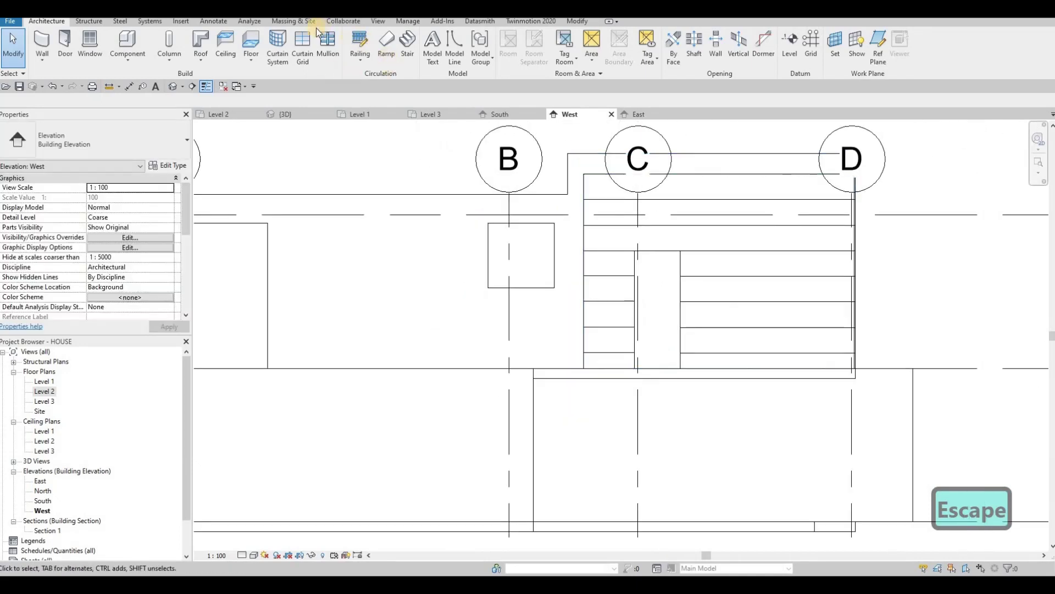
left_click(129, 86)
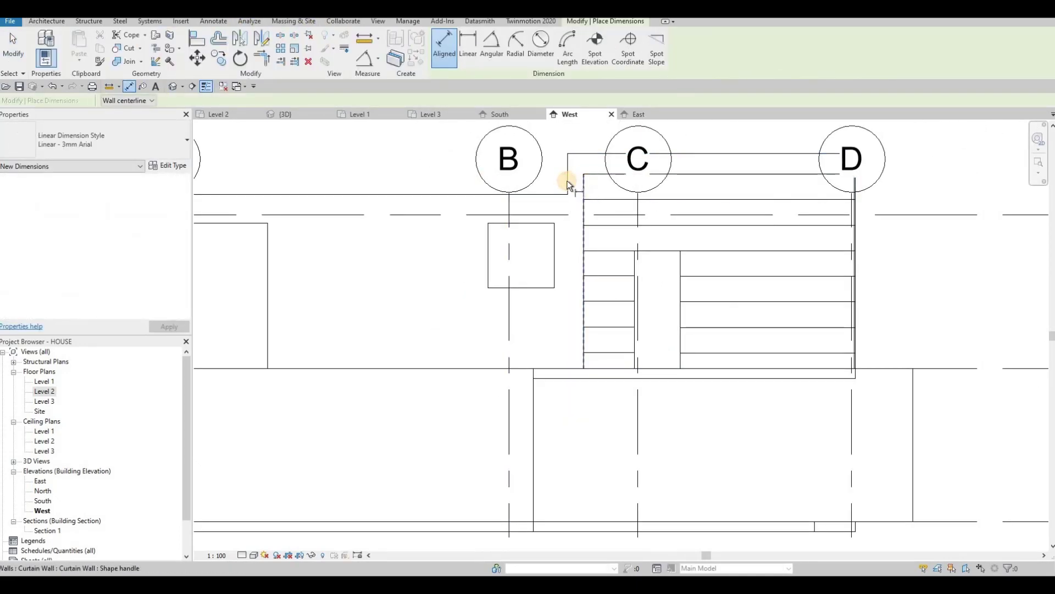
key("Tab")
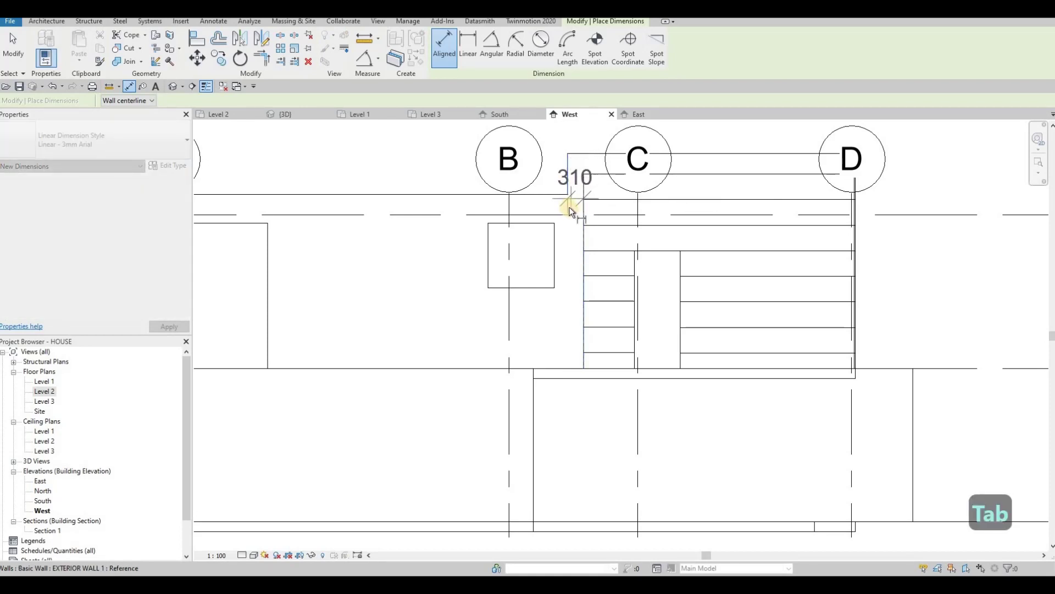
key("Escape")
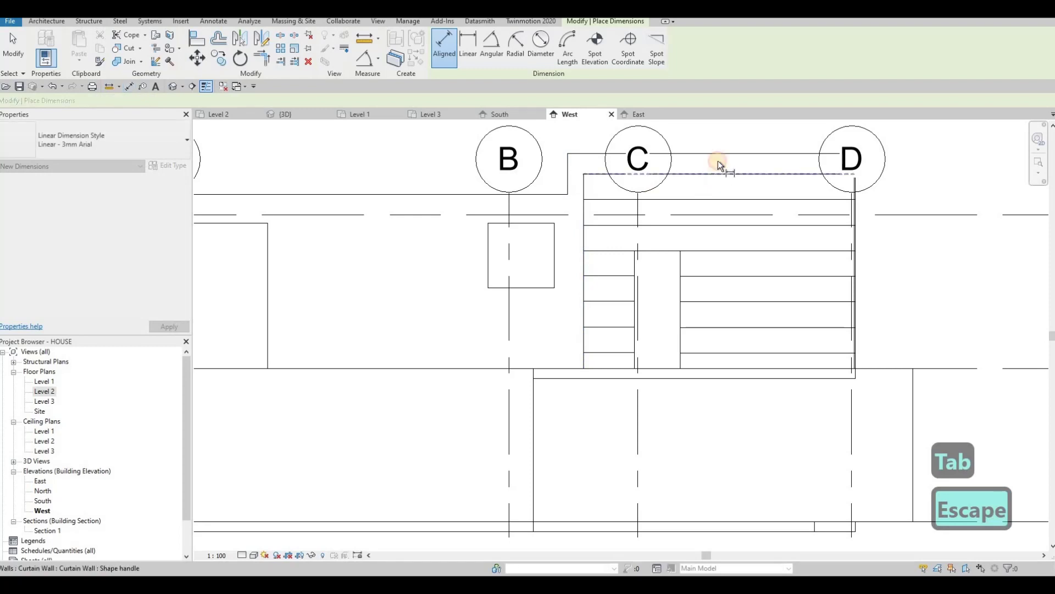
left_click(717, 155)
key("Escape")
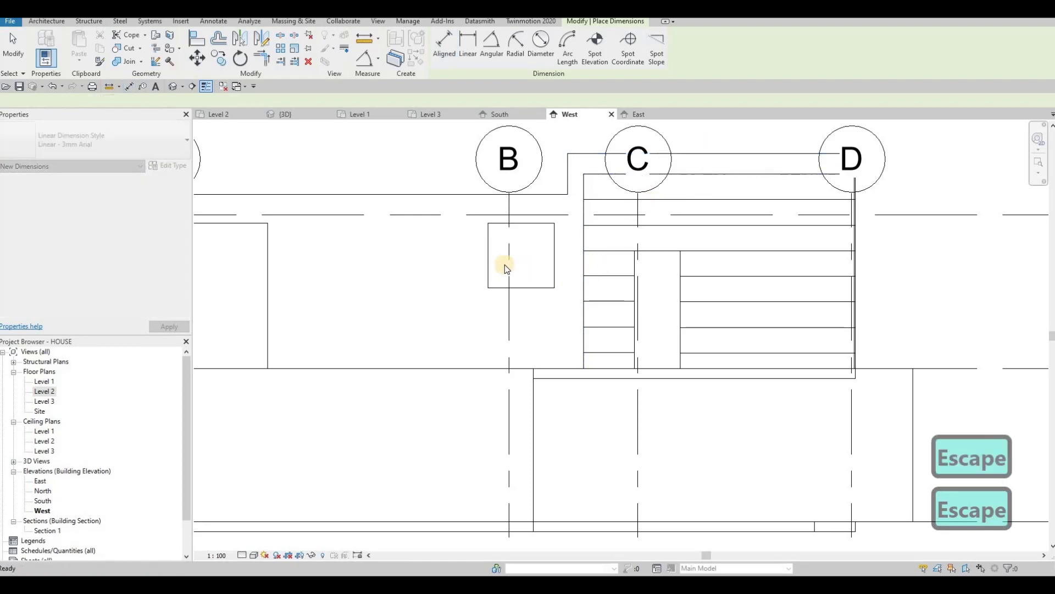
scroll(505, 267, "down", 2)
key("Escape")
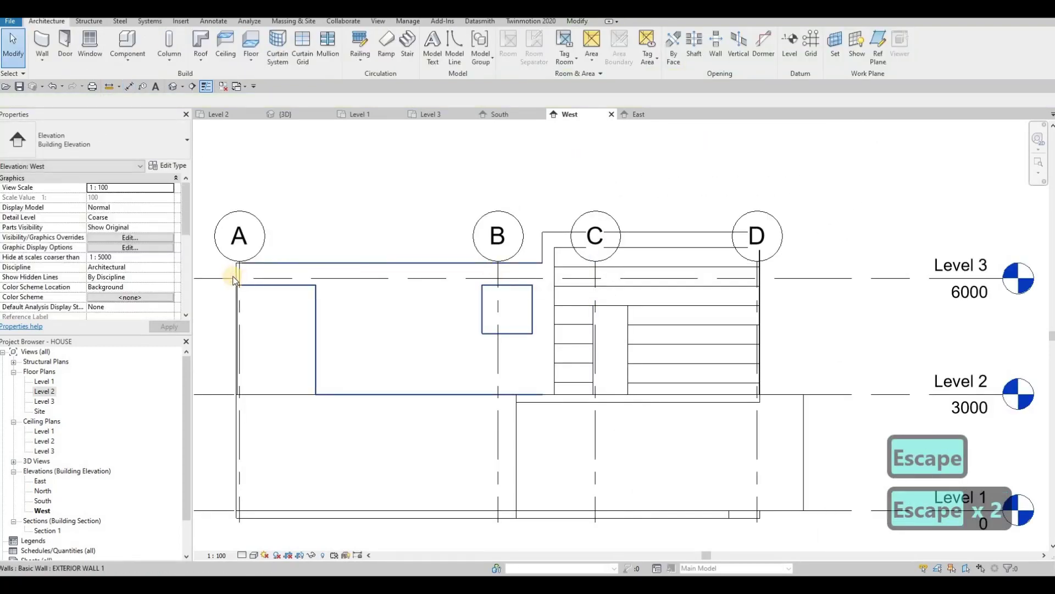
Step: Extend grid lines A to D upward together so their bubbles sit clear above the roofline
key("Tab")
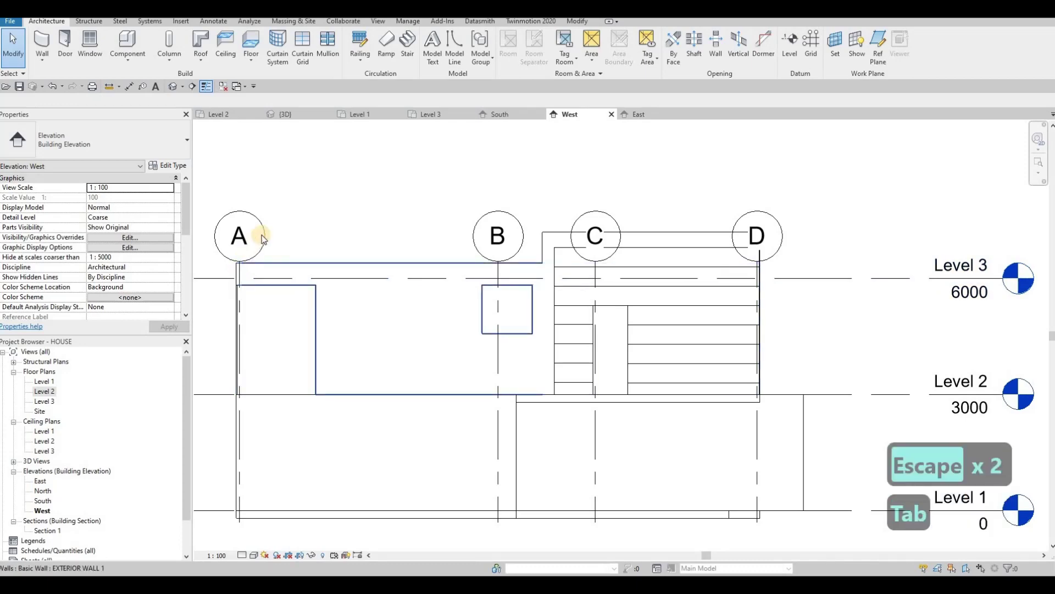
left_click(239, 263)
left_click_drag(240, 263, 248, 168)
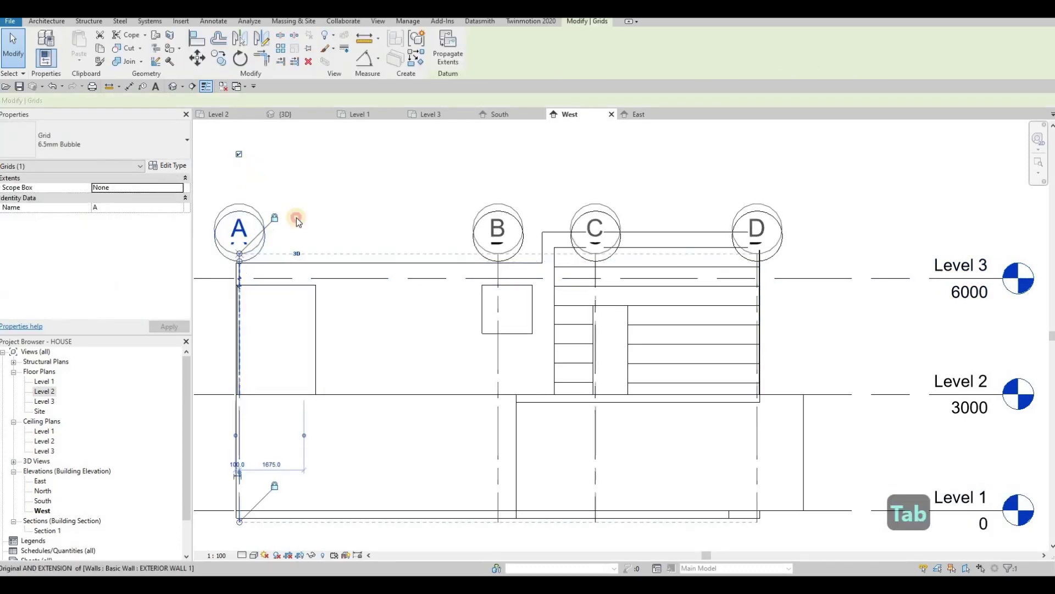
key("Escape")
key("Escape")
key("Escape")
Step: Pull the West curtain wall's side edge nearest the small window slightly inward, away from the exterior wall's step
scroll(561, 256, "up", 2)
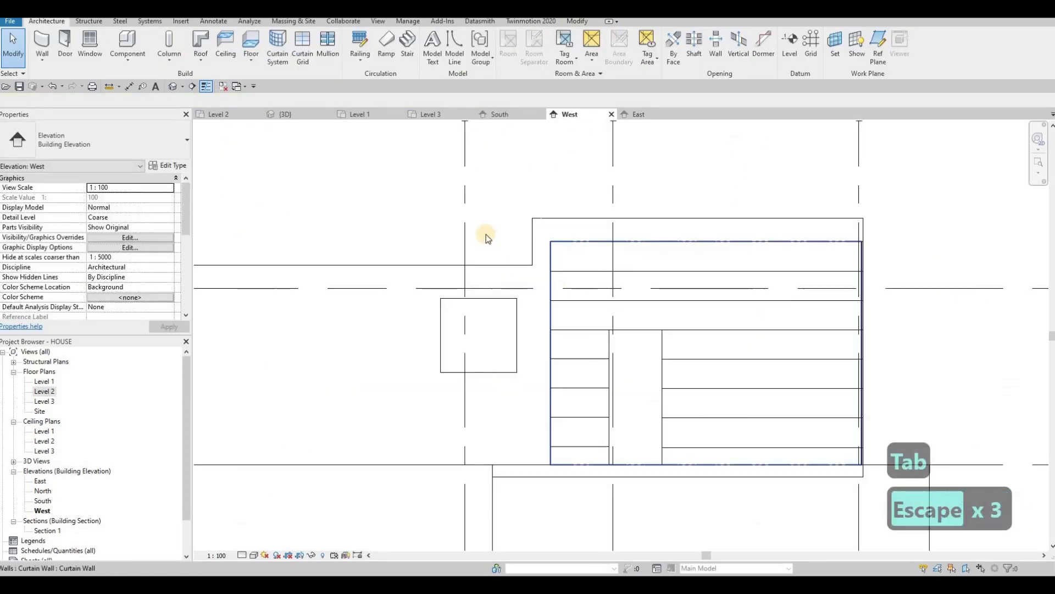
middle_click_drag(429, 230, 325, 215)
scroll(432, 232, "up", 2)
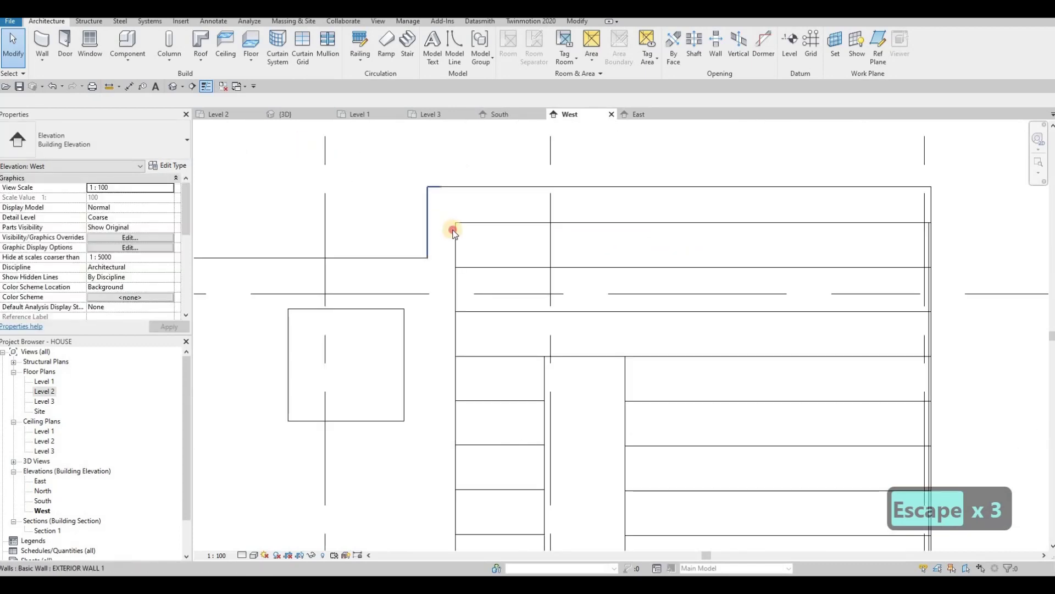
left_click(474, 242)
middle_click_drag(473, 243, 476, 198)
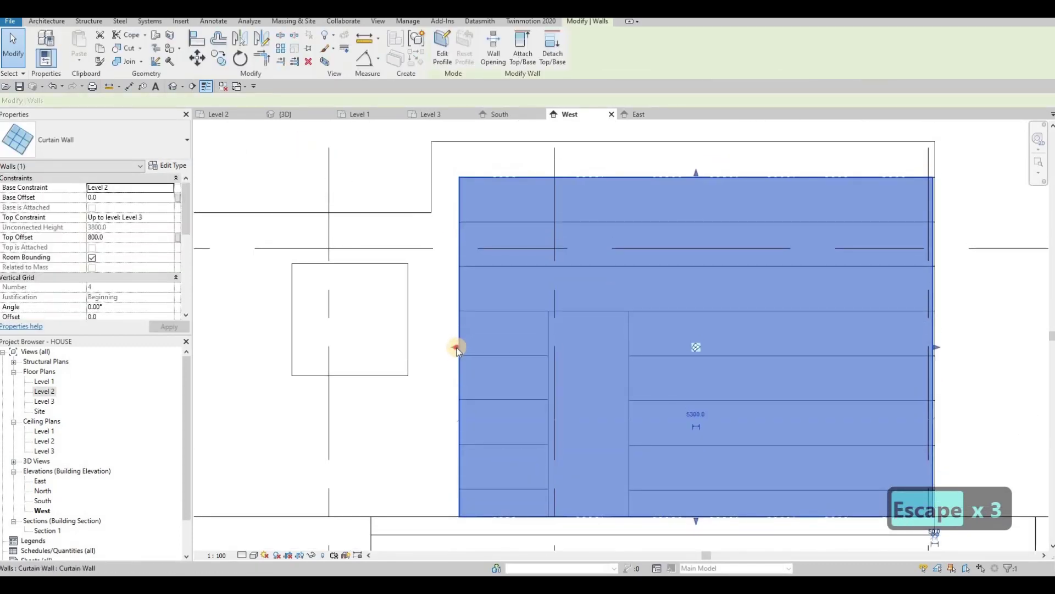
left_click_drag(457, 349, 465, 350)
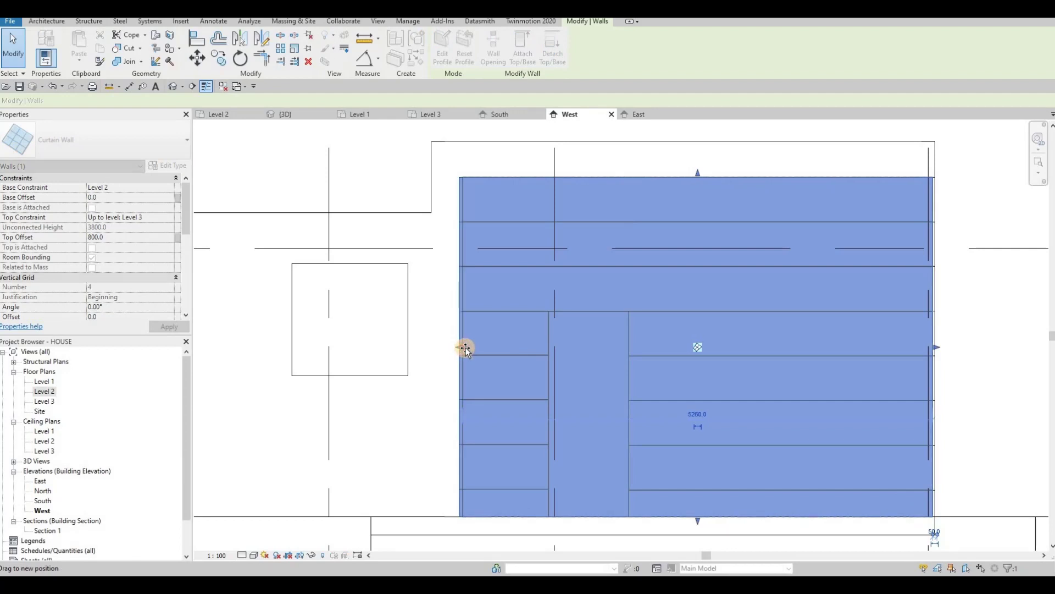
Step: Measure the side gap to the exterior wall, and pull the curtain wall's edge further inward to a length of 5180 mm
left_click(129, 88)
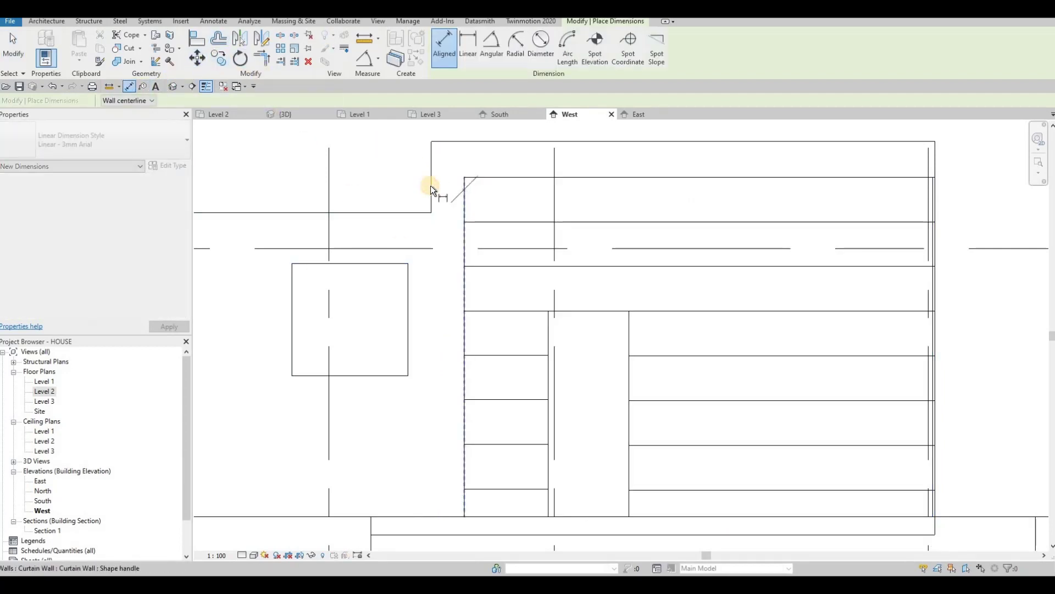
key("Tab")
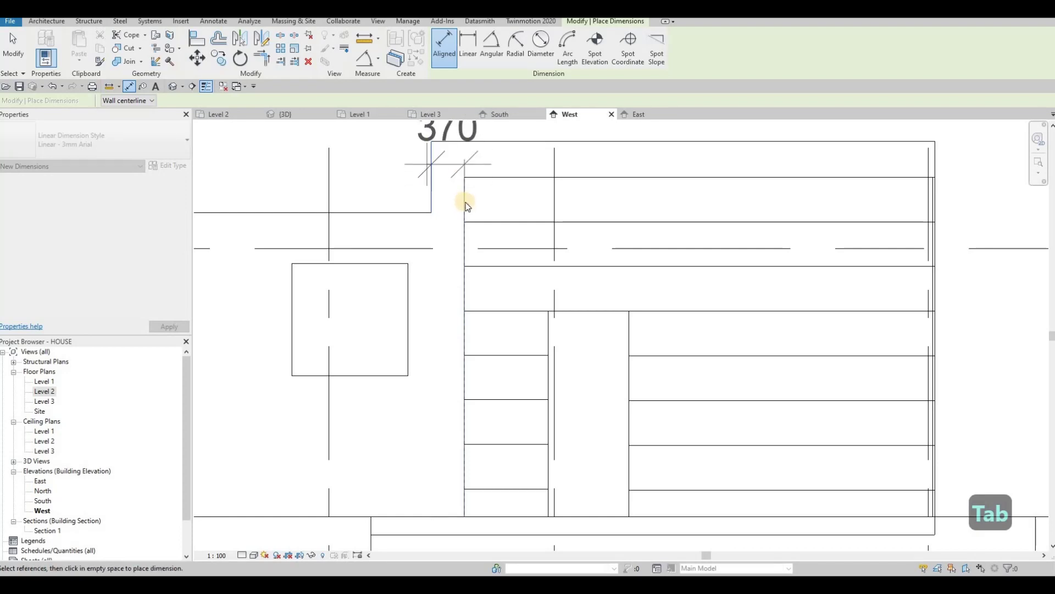
key("Escape")
key("Escape")
left_click(461, 351)
left_click_drag(464, 348, 471, 348)
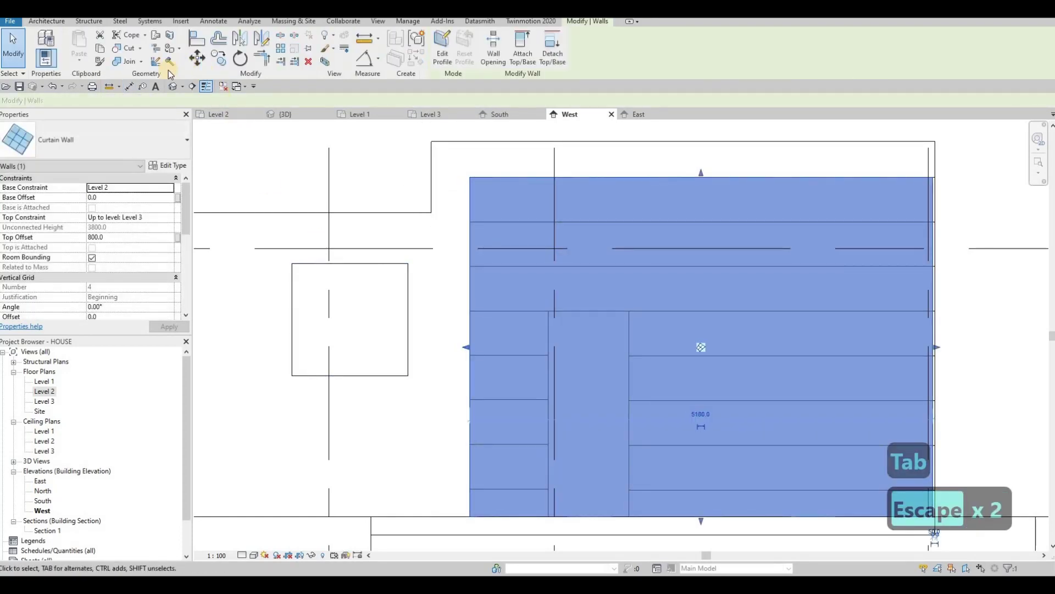
Step: Measure the side gap between the exterior wall's step and the West curtain wall's edge with an aligned dimension
left_click(127, 86)
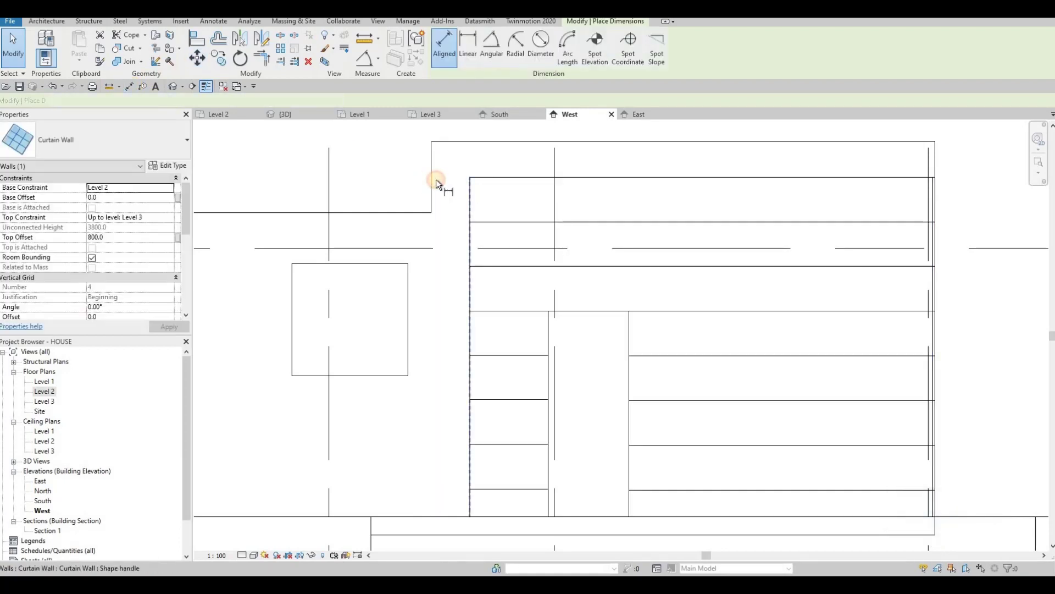
key("Tab")
key("Tab")
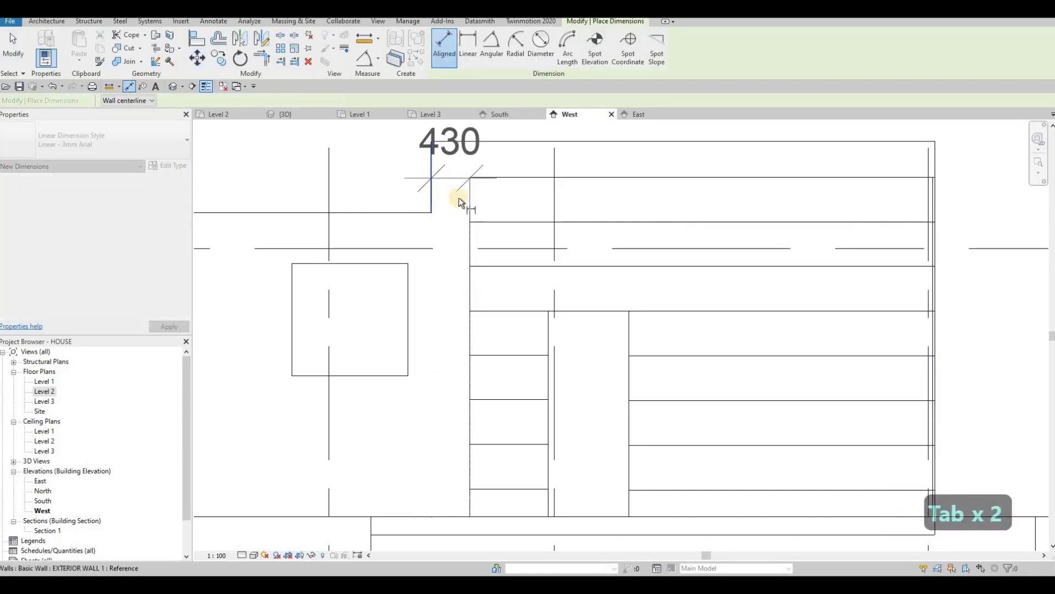
key("Escape")
key("Escape")
Step: Pull the West curtain wall's side edge slightly outward, toward the exterior wall's step
scroll(478, 194, "up", 8)
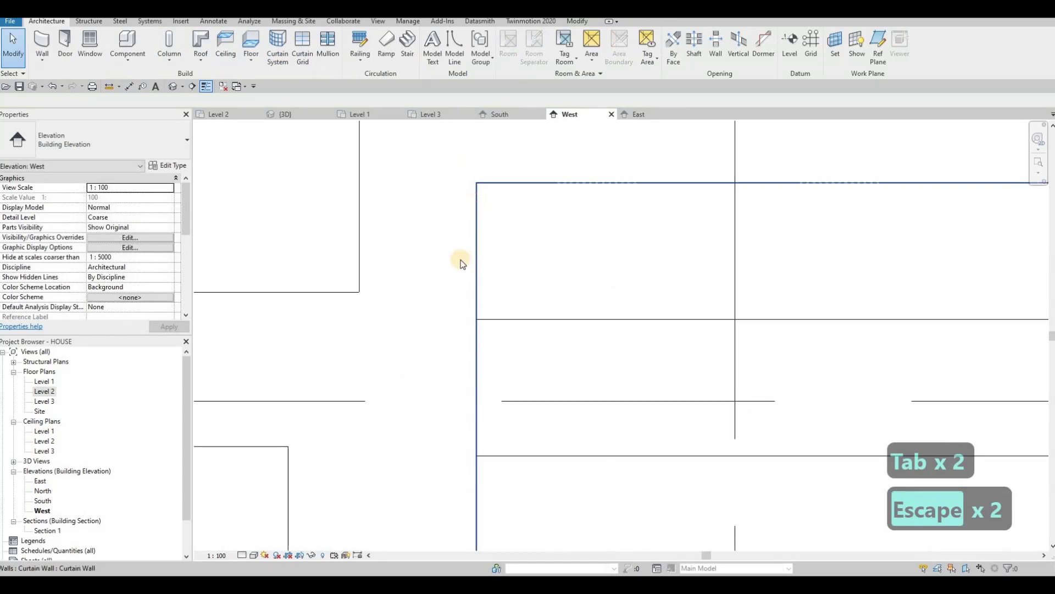
left_click(475, 202)
scroll(473, 203, "down", 5)
left_click_drag(468, 449, 471, 448)
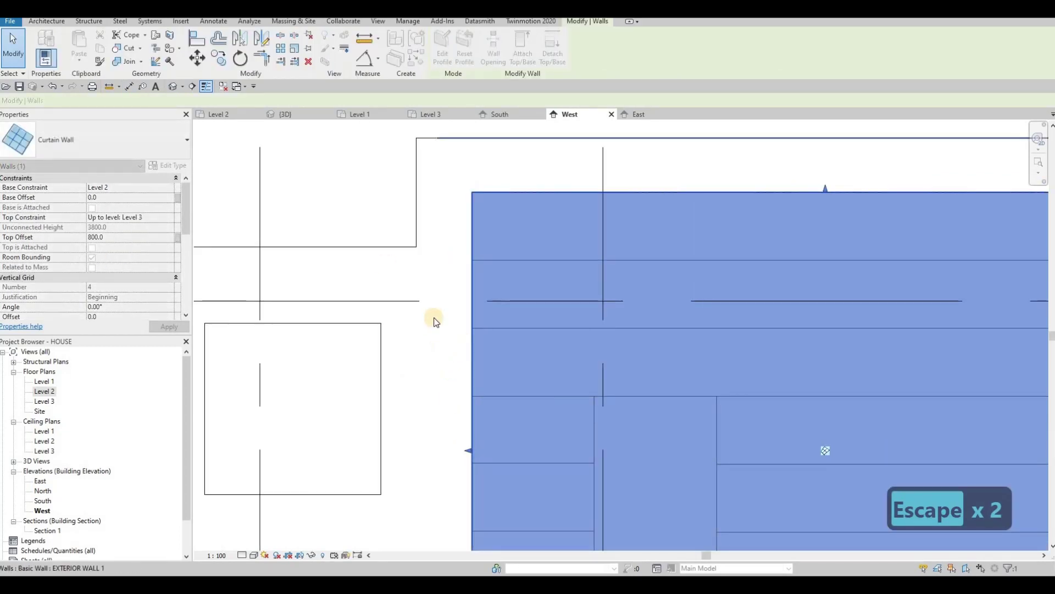
scroll(440, 351, "down", 3)
key("Escape")
key("Escape")
Step: Check the adjusted side gap from the exterior wall's step to the West curtain wall with an aligned dimension
left_click(129, 88)
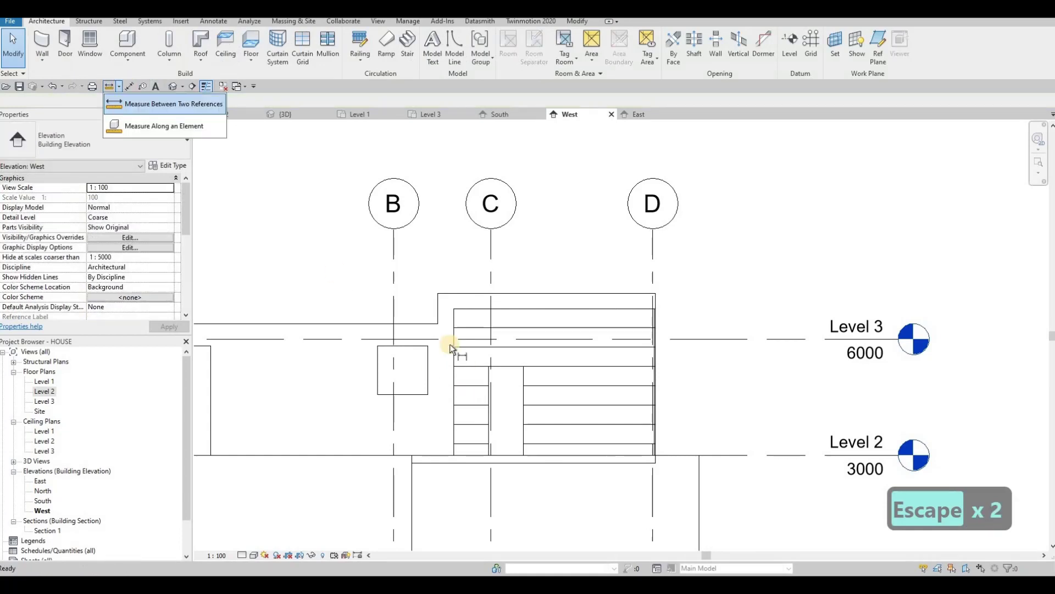
scroll(417, 252, "up", 3)
left_click(409, 240)
key("Tab")
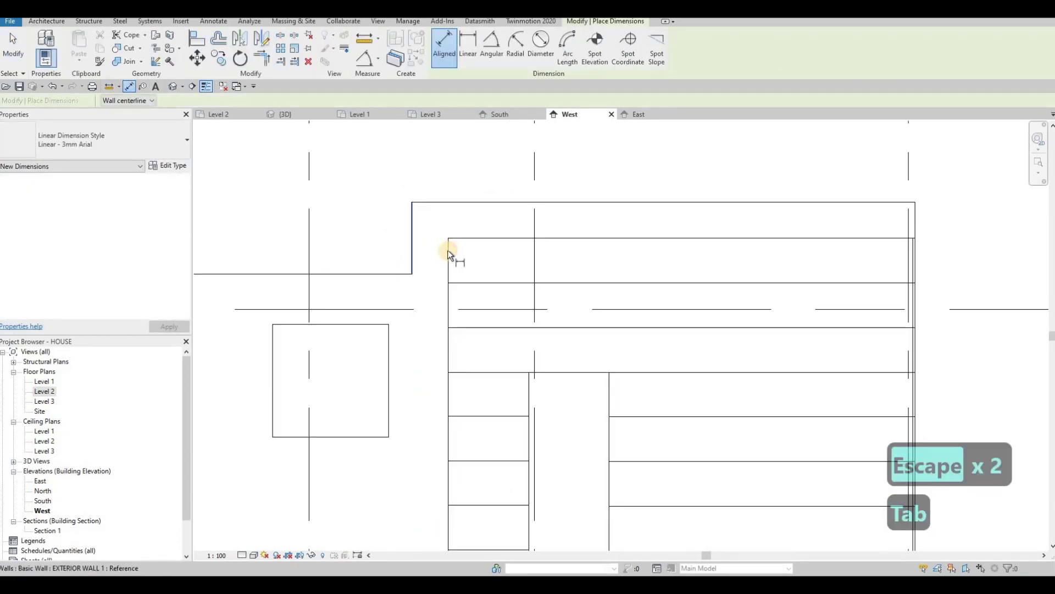
key("Escape")
key("Escape")
scroll(452, 245, "up", 2)
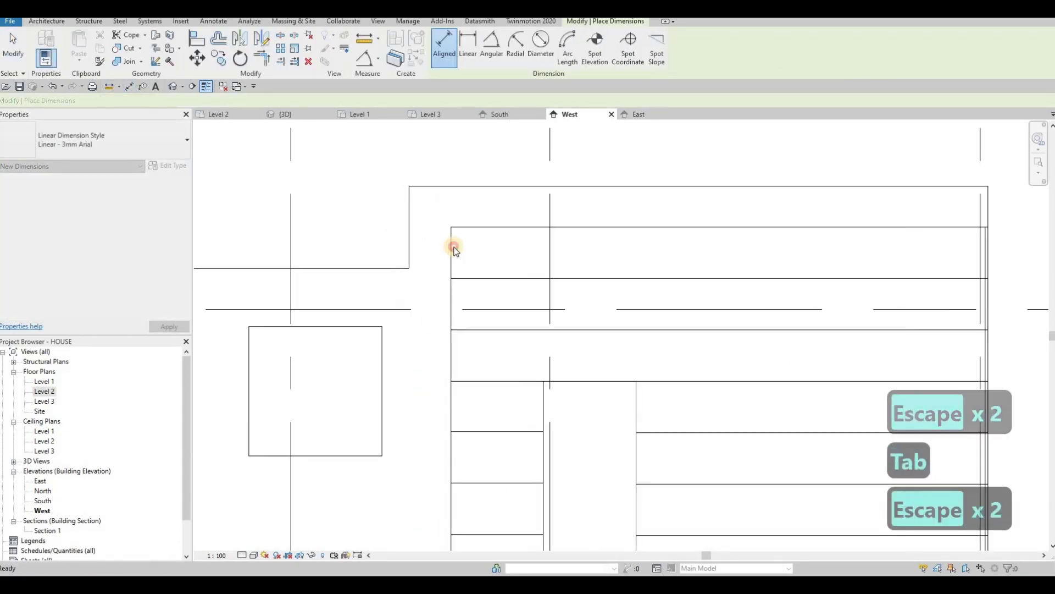
Step: Fine-tune the position of the West curtain wall's side edge nearest the small window
left_click(455, 443)
scroll(460, 443, "up", 2)
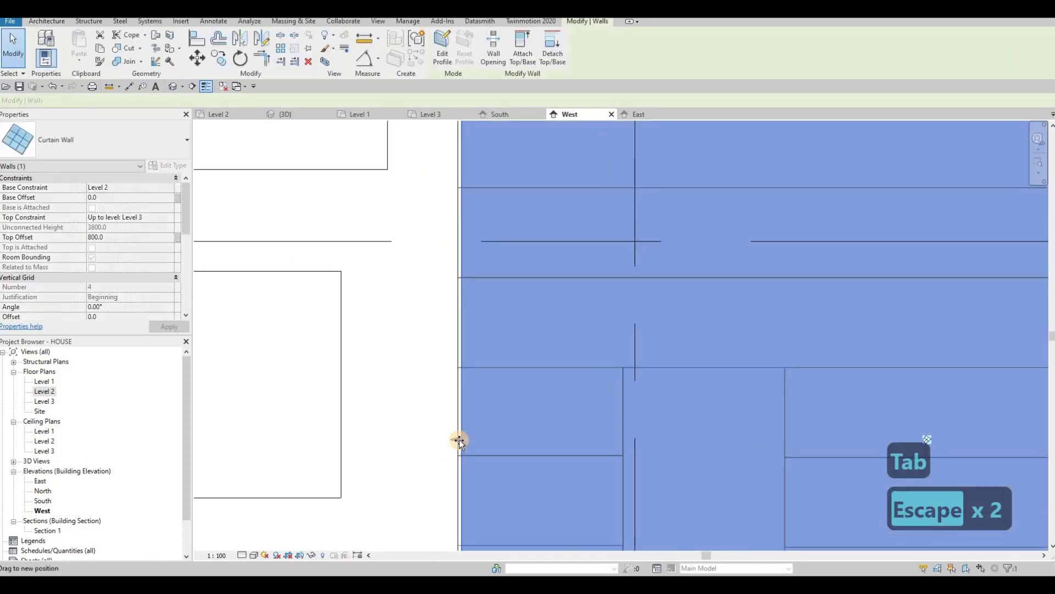
key("Escape")
key("Escape")
key("Escape")
scroll(555, 285, "down", 5)
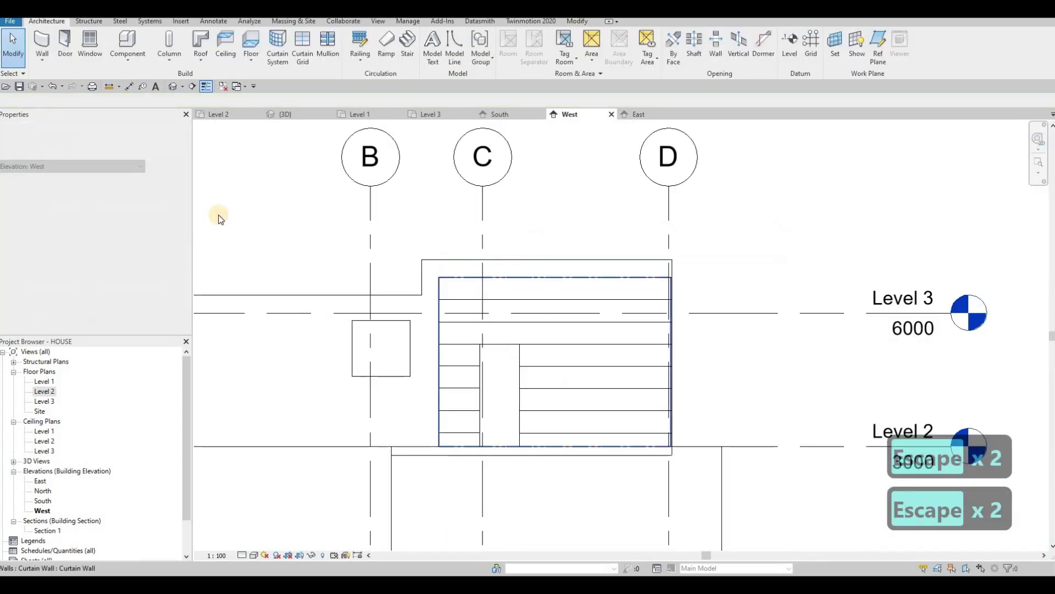
Step: Review the corner in 3D, and measure the gap above the tall curtain wall between grids 3 and 4 in the South elevation
left_click(286, 114)
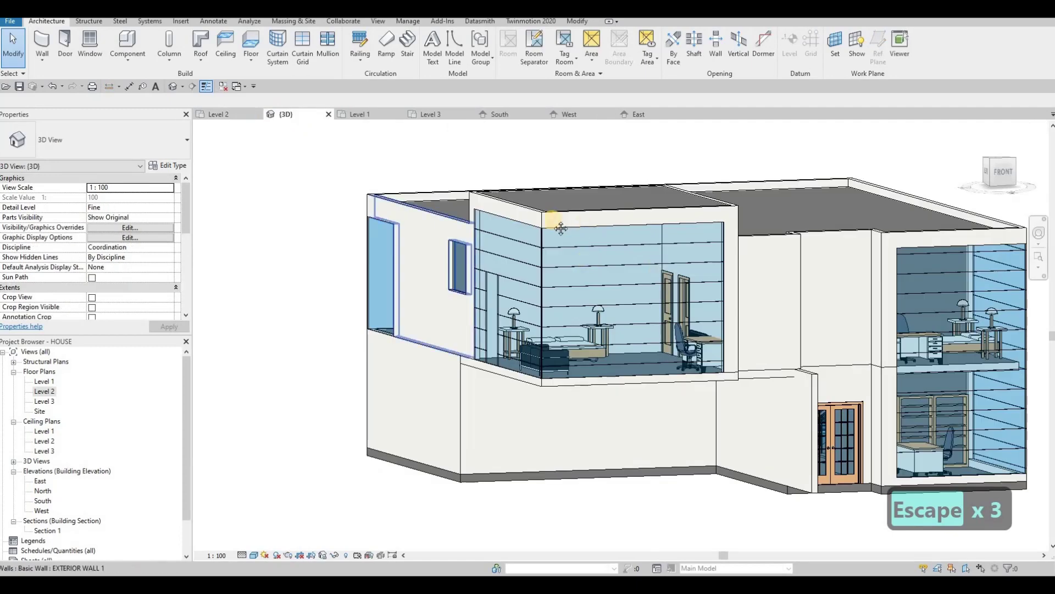
middle_click_drag(692, 240, 579, 197)
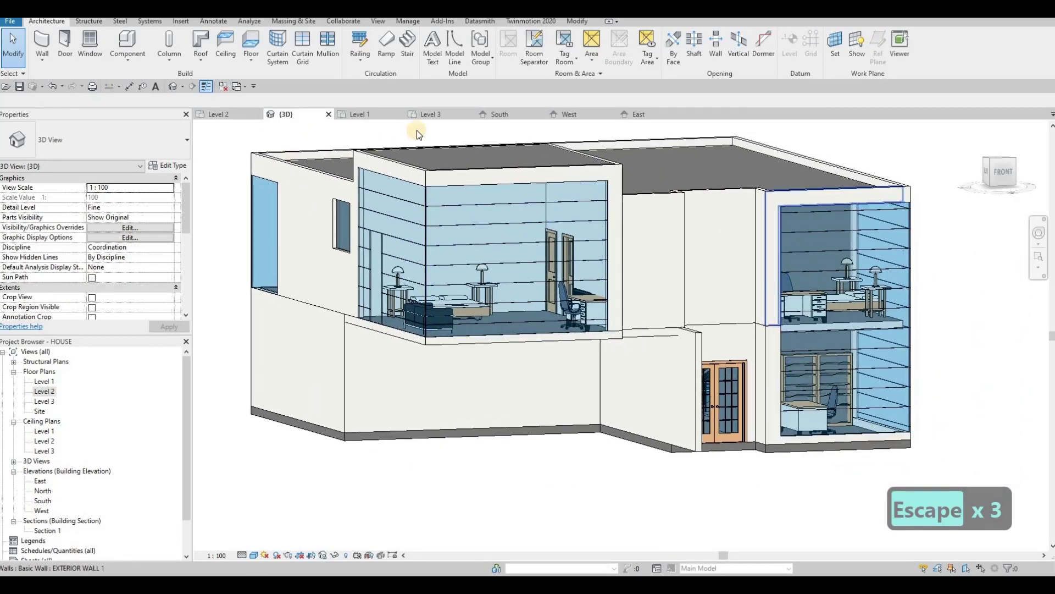
left_click(498, 113)
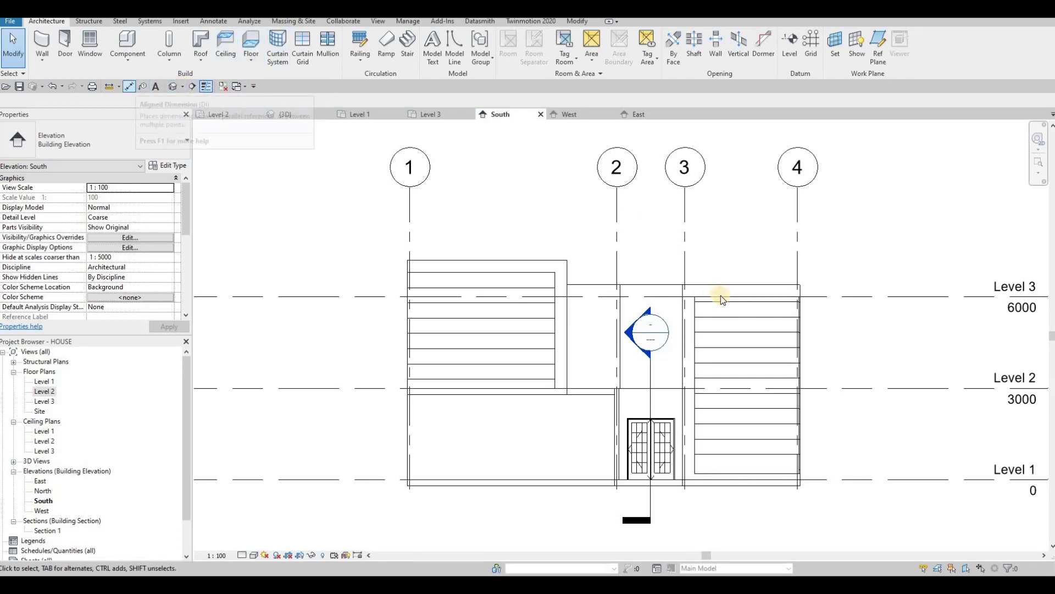
scroll(715, 293, "up", 4)
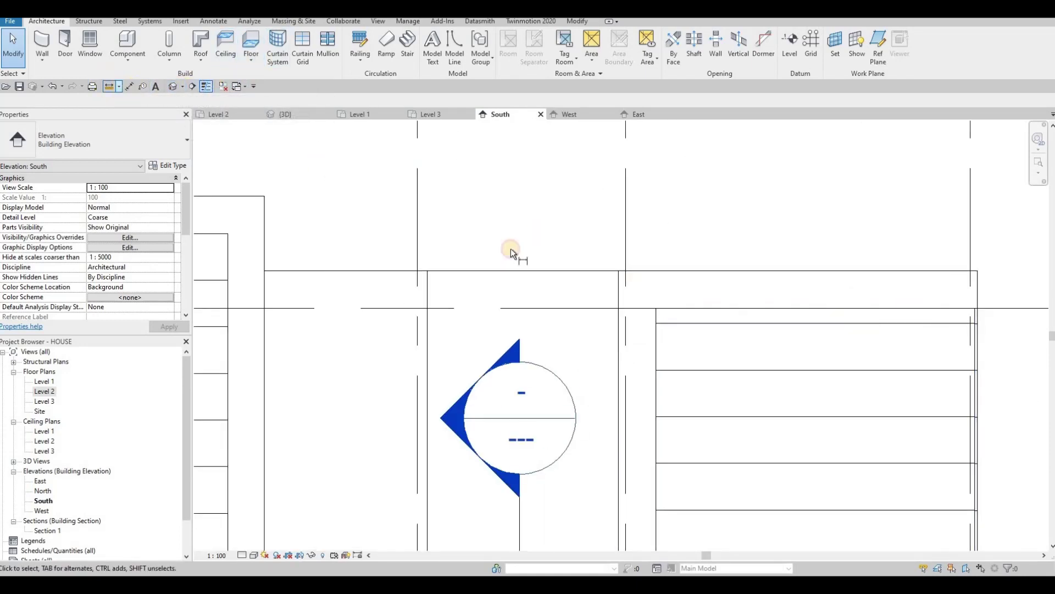
left_click(698, 309)
left_click(706, 271)
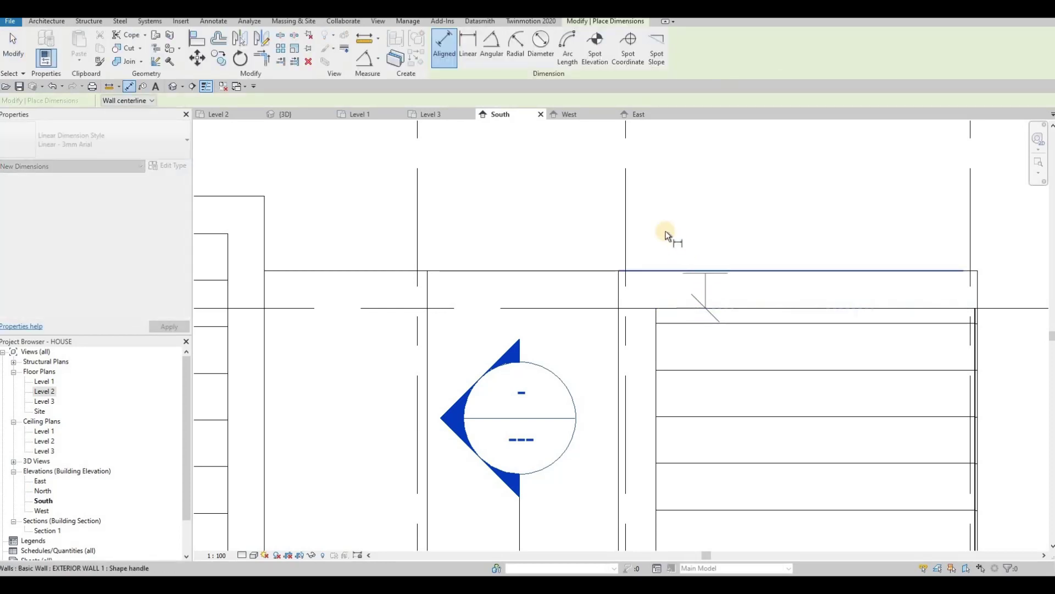
scroll(524, 212, "down", 5)
scroll(445, 256, "up", 5)
key("Escape")
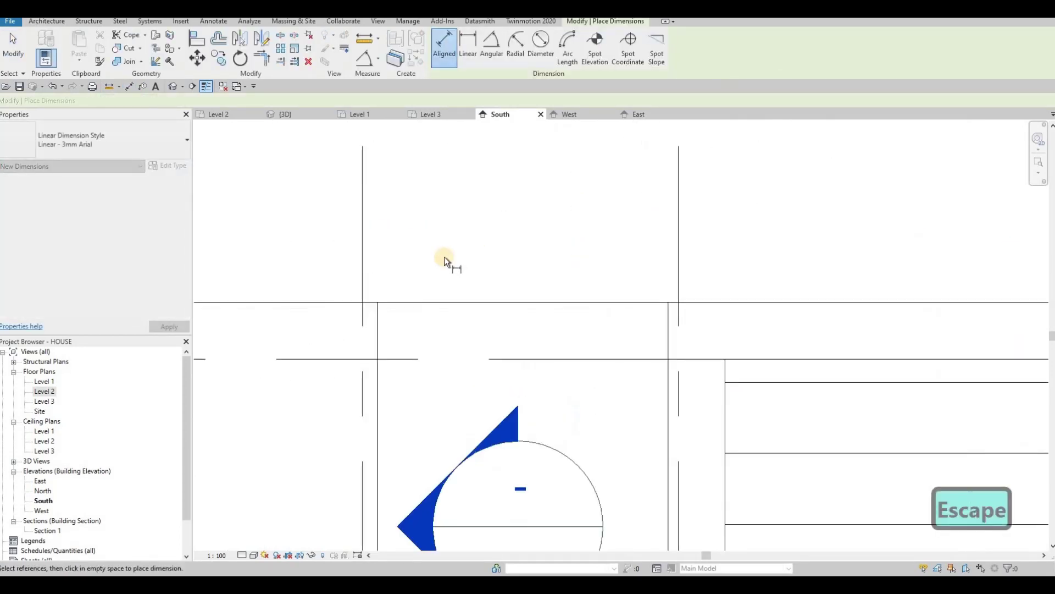
Step: Measure the top and side gaps between the upper-floor South curtain wall near grid 1 and the surrounding outline
left_click(425, 218)
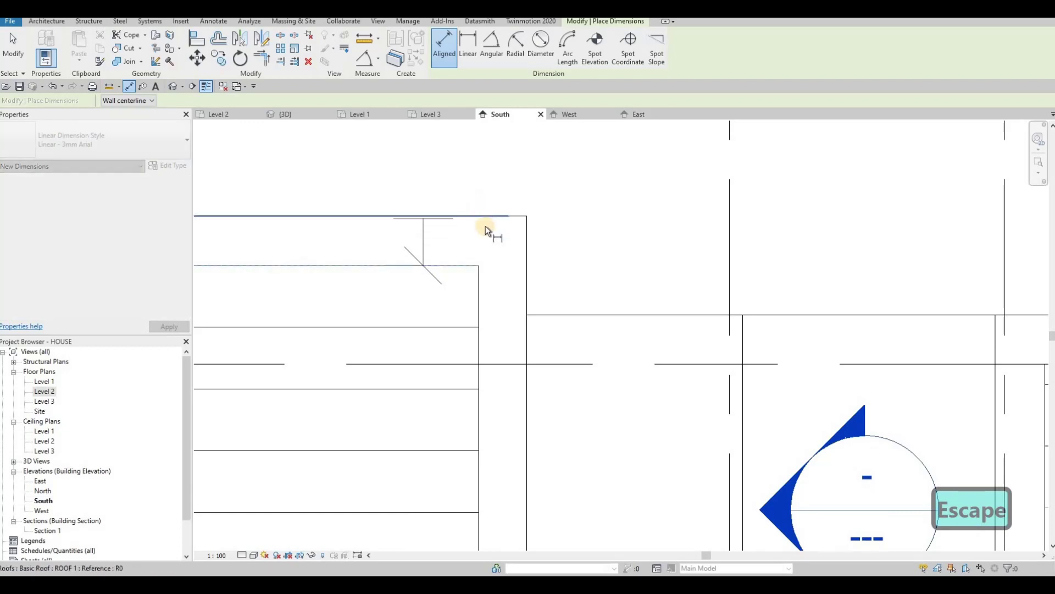
key("Escape")
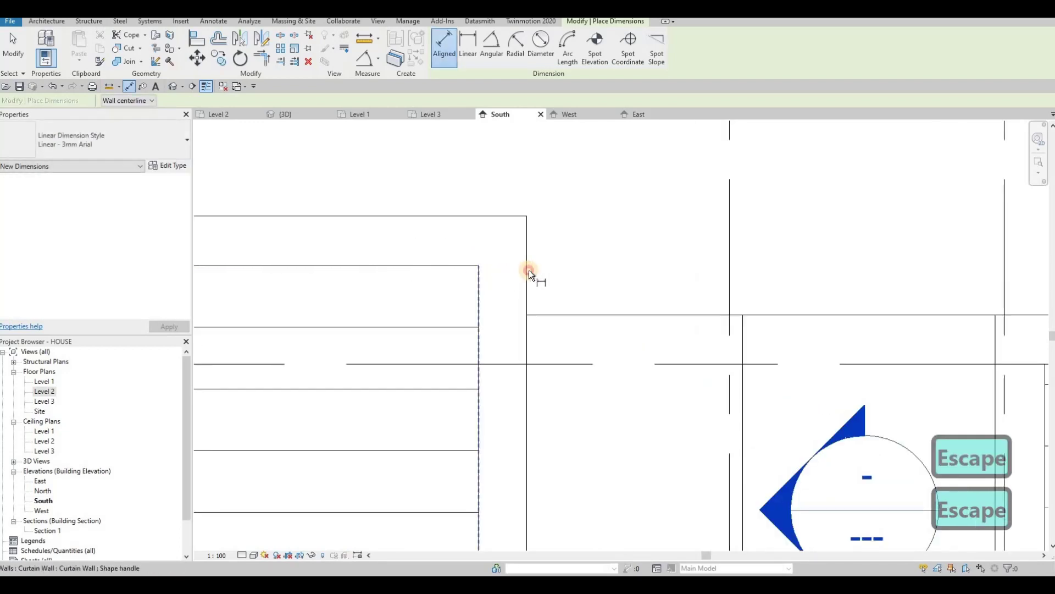
key("Escape")
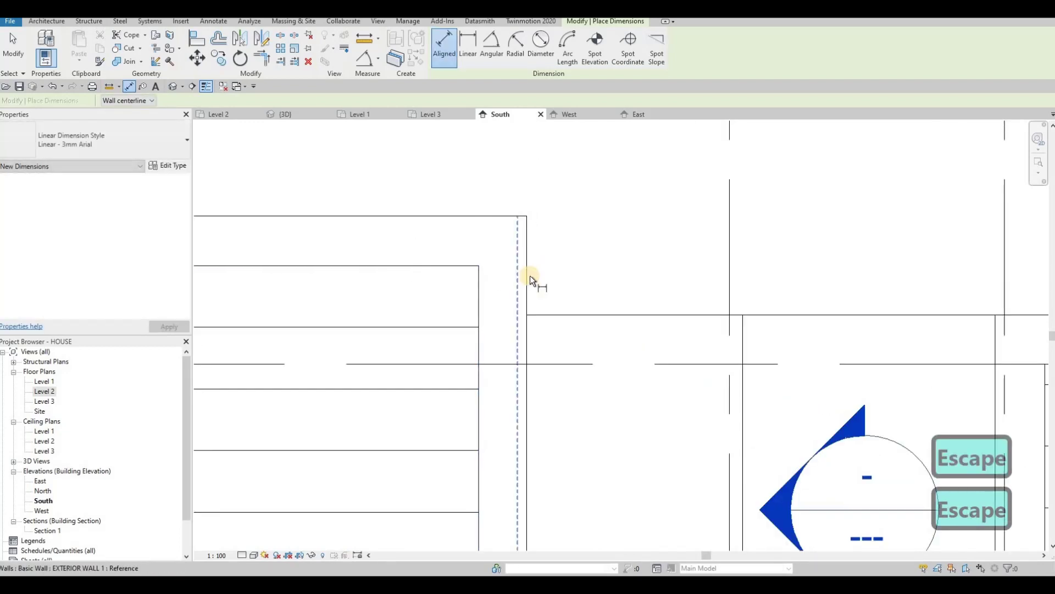
key("Tab")
key("Tab")
left_click(484, 281)
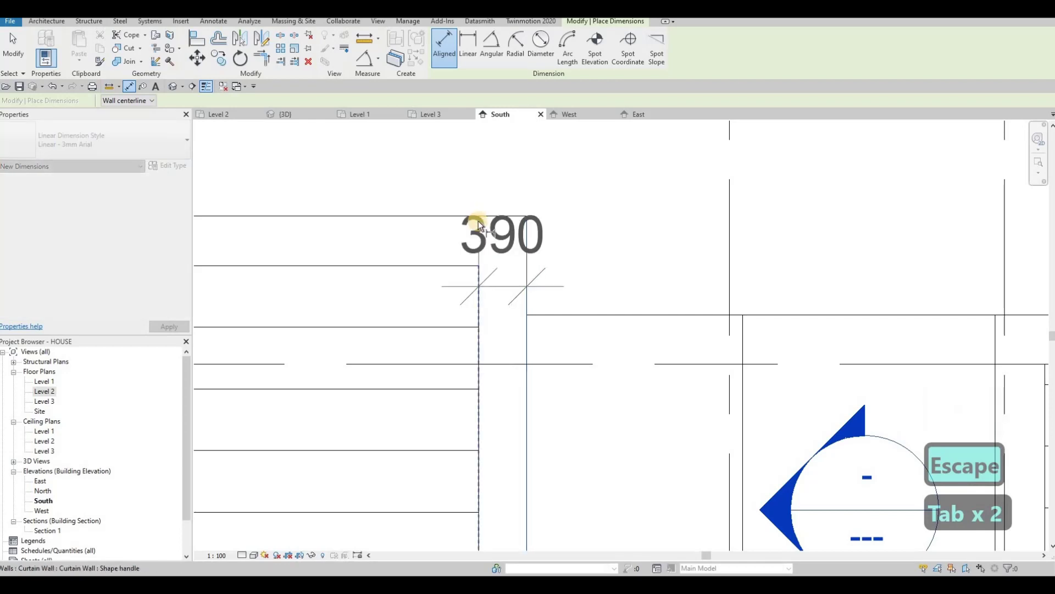
key("Escape")
key("Escape")
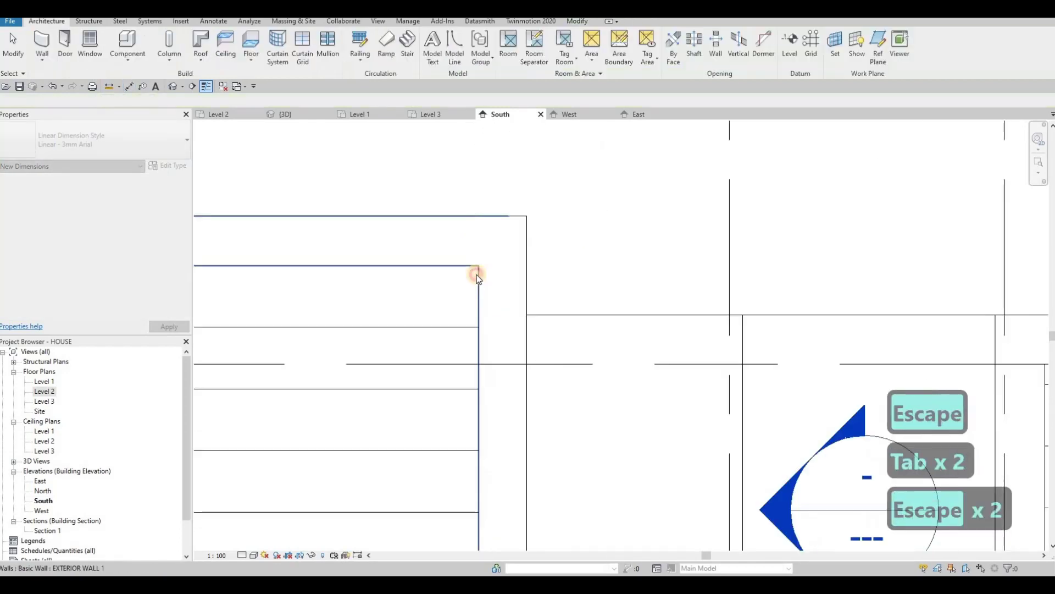
Step: Pull the side edge of the upper-floor South curtain wall slightly inward, away from the exterior wall's outer edge
left_click(466, 370)
scroll(537, 471, "up", 2)
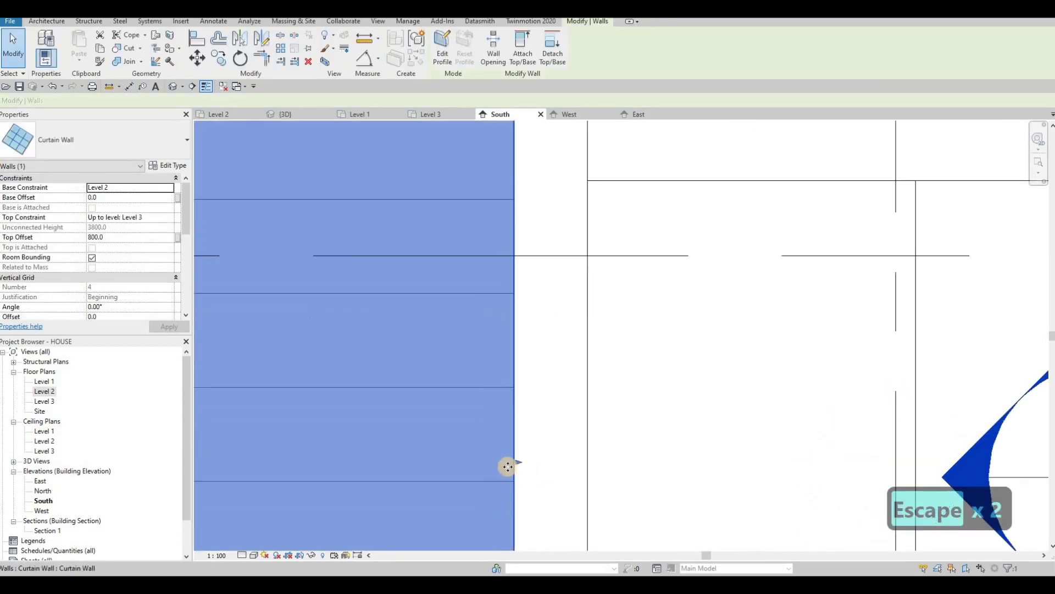
scroll(527, 449, "up", 3)
left_click_drag(526, 447, 521, 332)
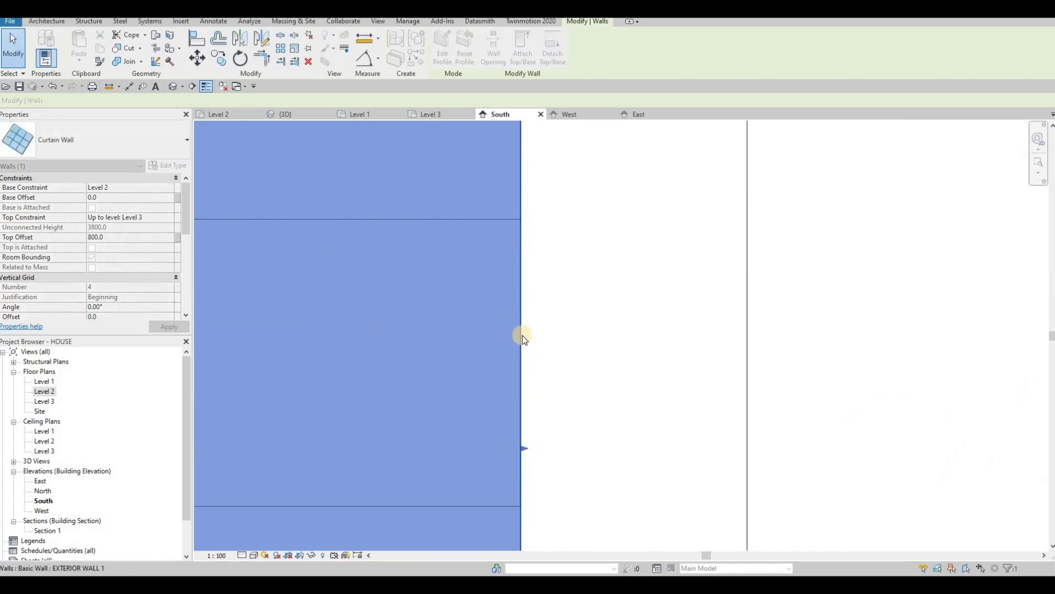
scroll(523, 333, "down", 3)
key("Escape")
key("Escape")
key("Escape")
scroll(522, 330, "down", 5)
key("Escape")
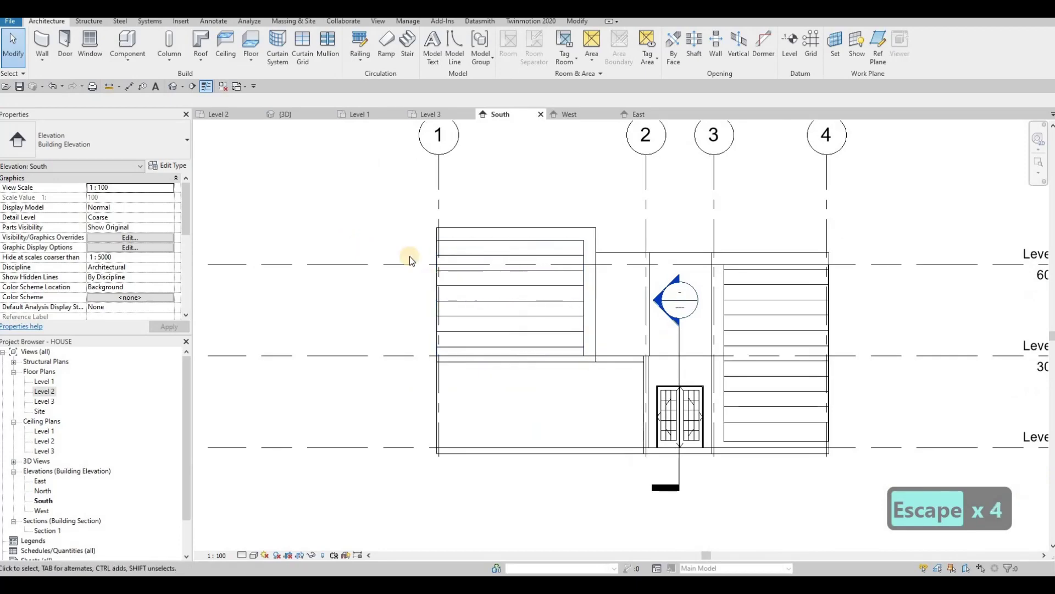
Step: Inspect the glazing's base in 3D, and raise the upper-floor South curtain wall's bottom edge to a base offset of 111.5
left_click(279, 115)
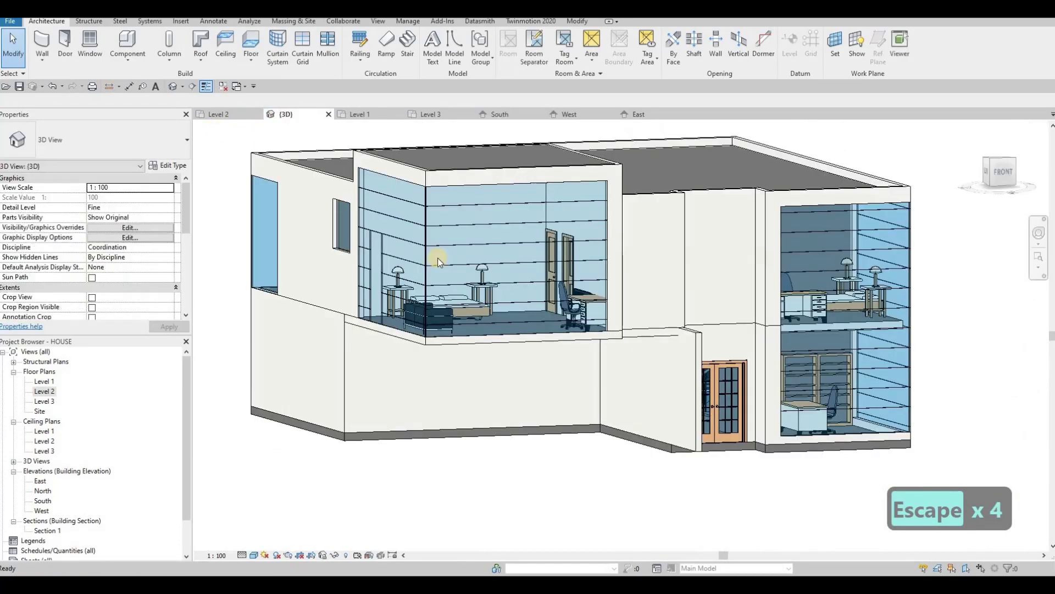
key("Escape")
key("Escape")
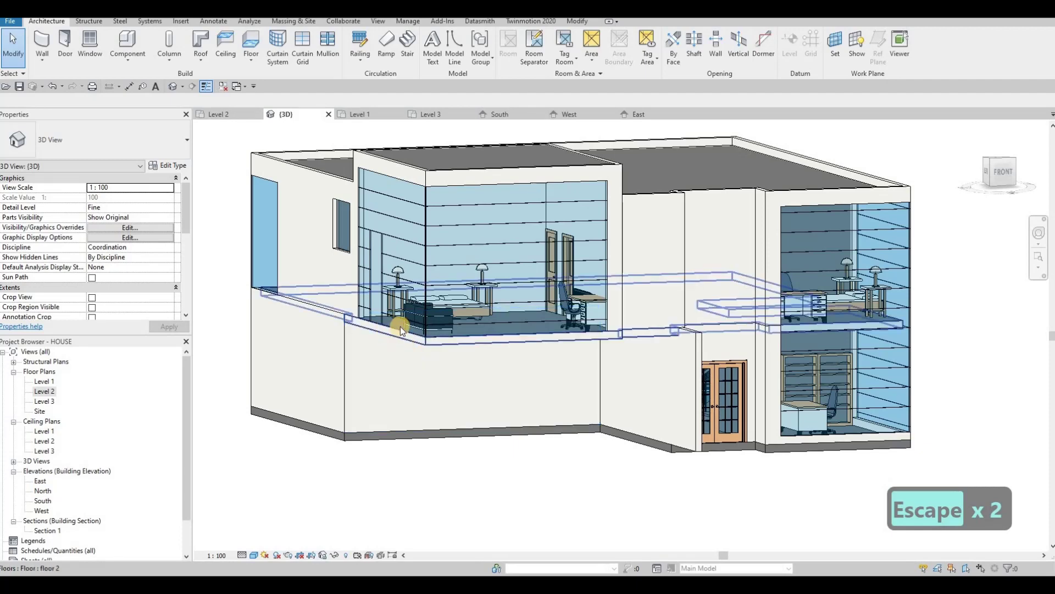
scroll(427, 330, "up", 2)
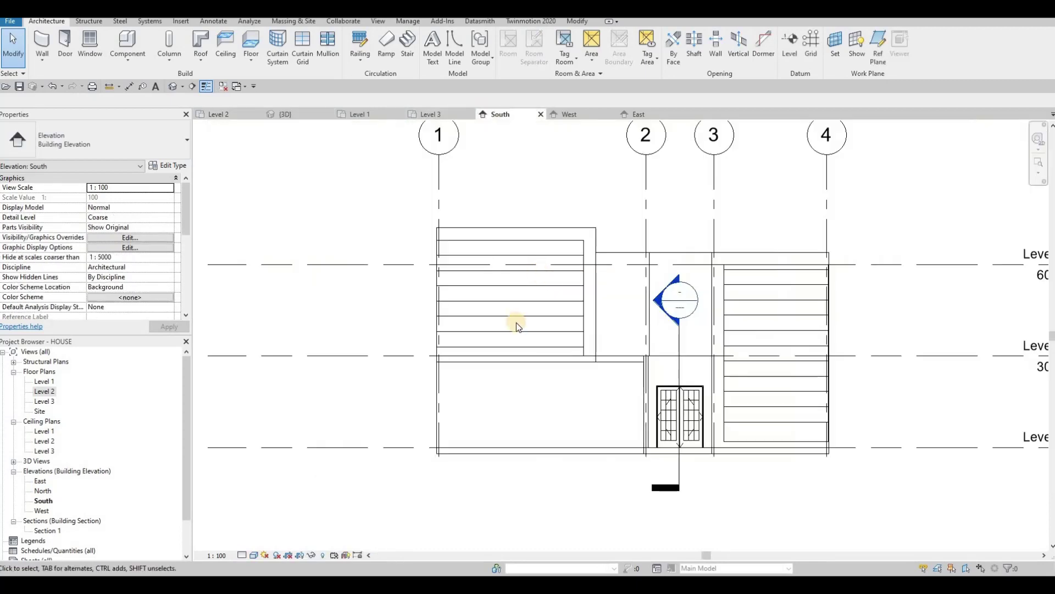
scroll(517, 316, "up", 4)
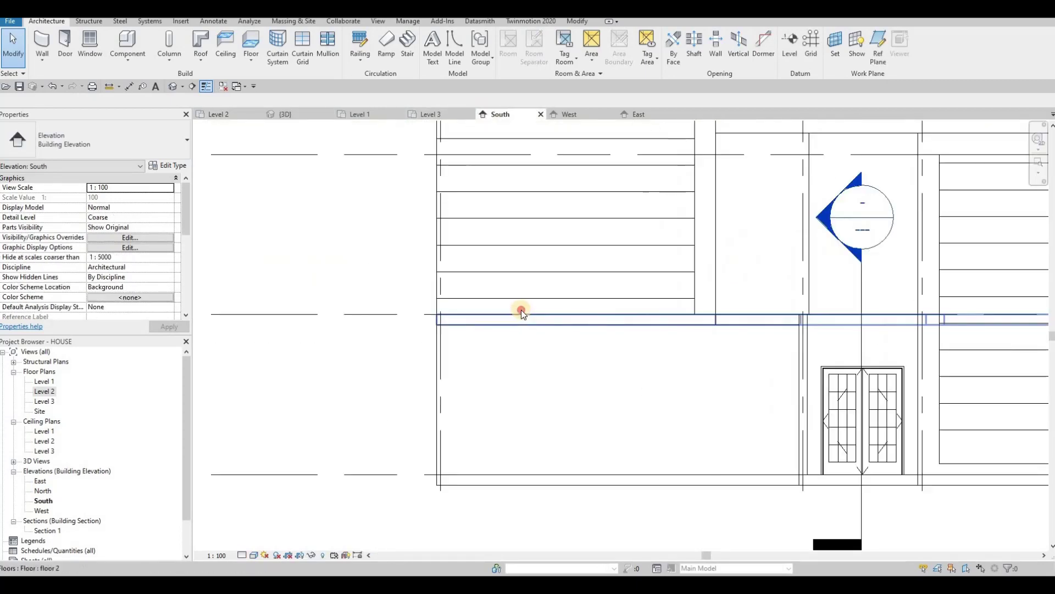
left_click(575, 317)
left_click_drag(573, 310, 572, 307)
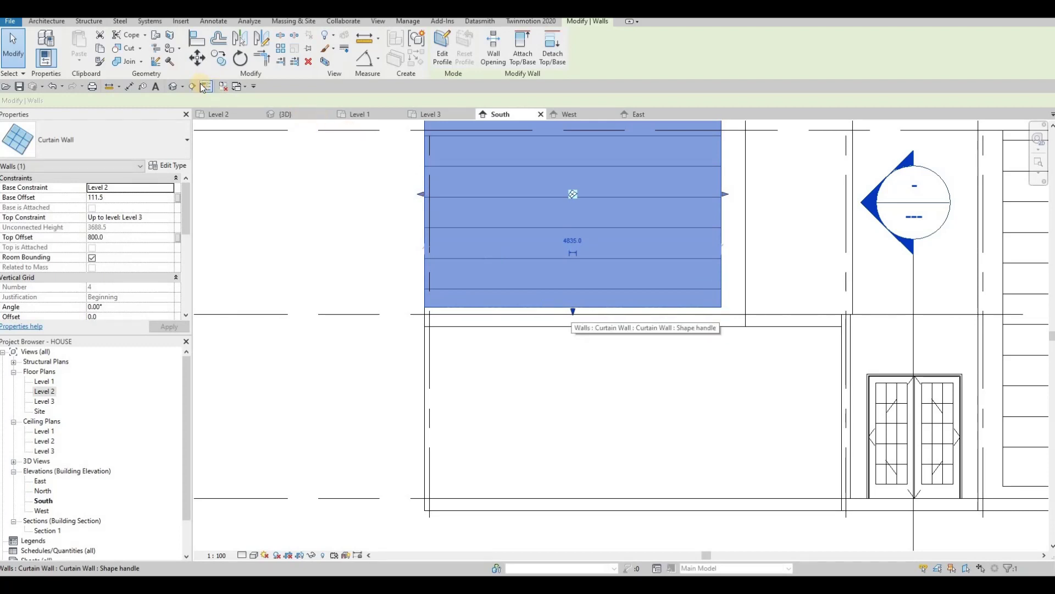
Step: Measure from the upper-floor slab's bottom edge to the base of the South curtain wall
key("Escape")
left_click(132, 89)
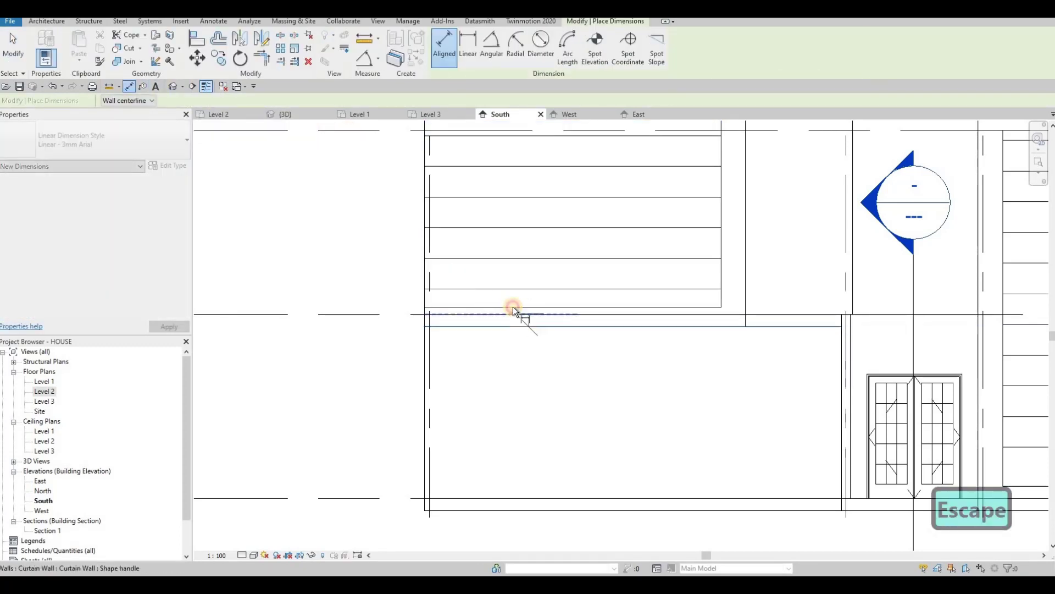
key("Escape")
key("Escape")
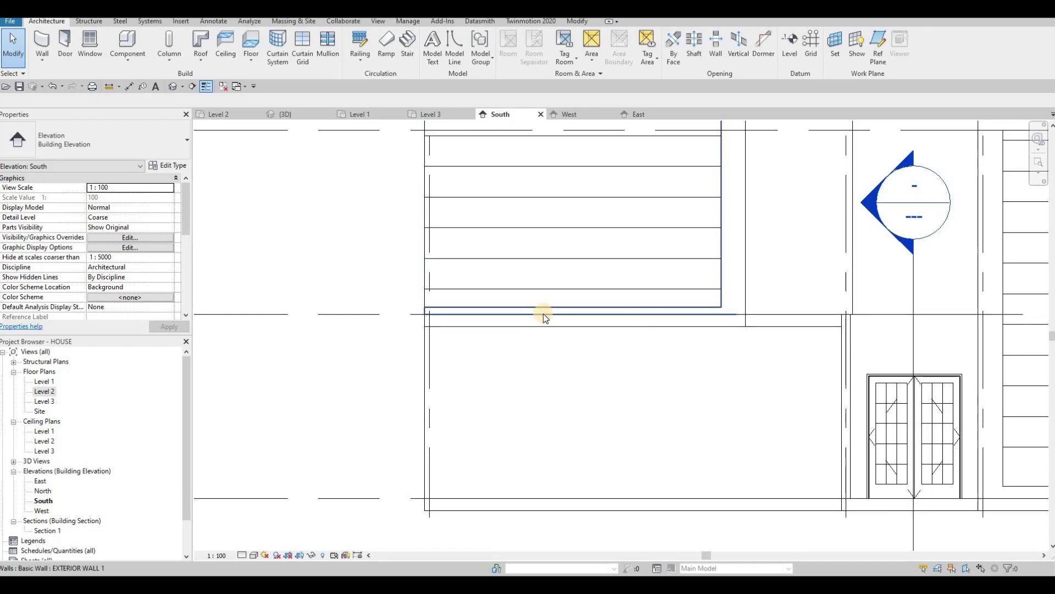
Step: Return to the 3D view, undo the South curtain wall's bottom-edge change, and inspect the glazed corner
left_click(551, 309)
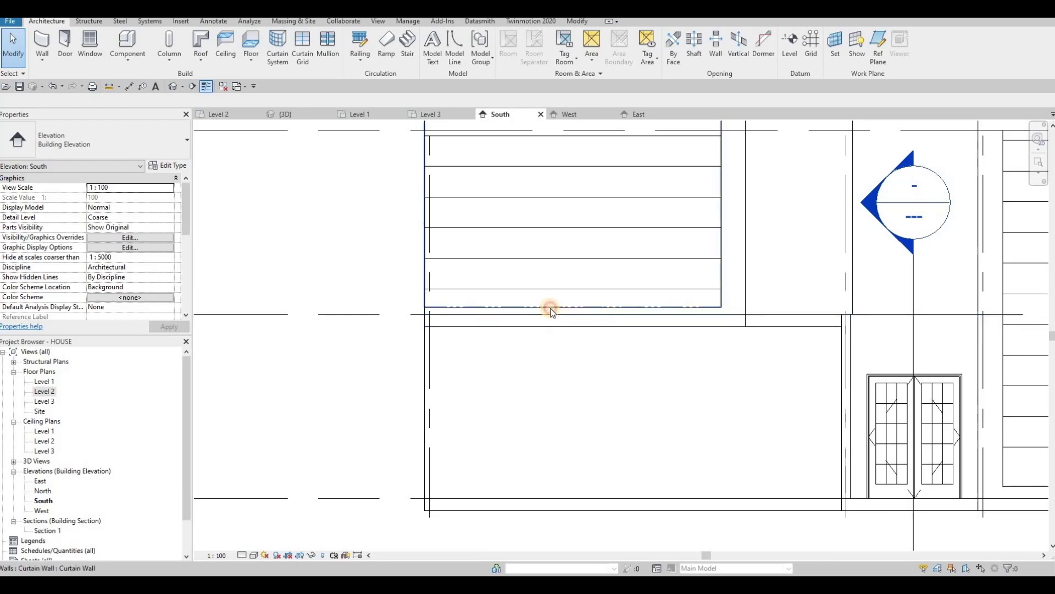
left_click(572, 313)
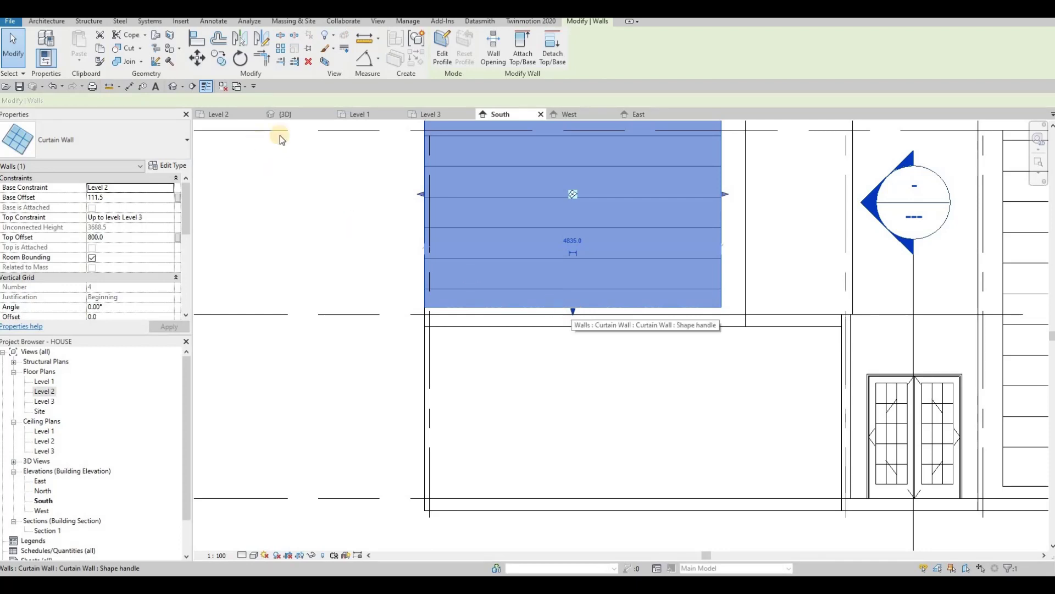
key("Escape")
key("Escape")
left_click(292, 112)
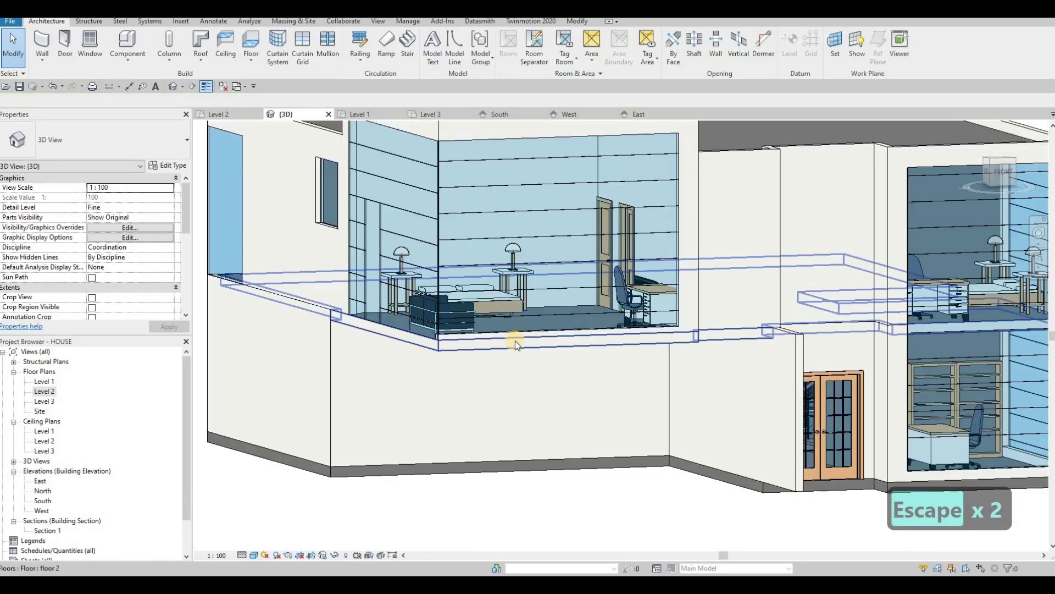
key("ctrl+z")
middle_click_drag(366, 354, 559, 323, "shift")
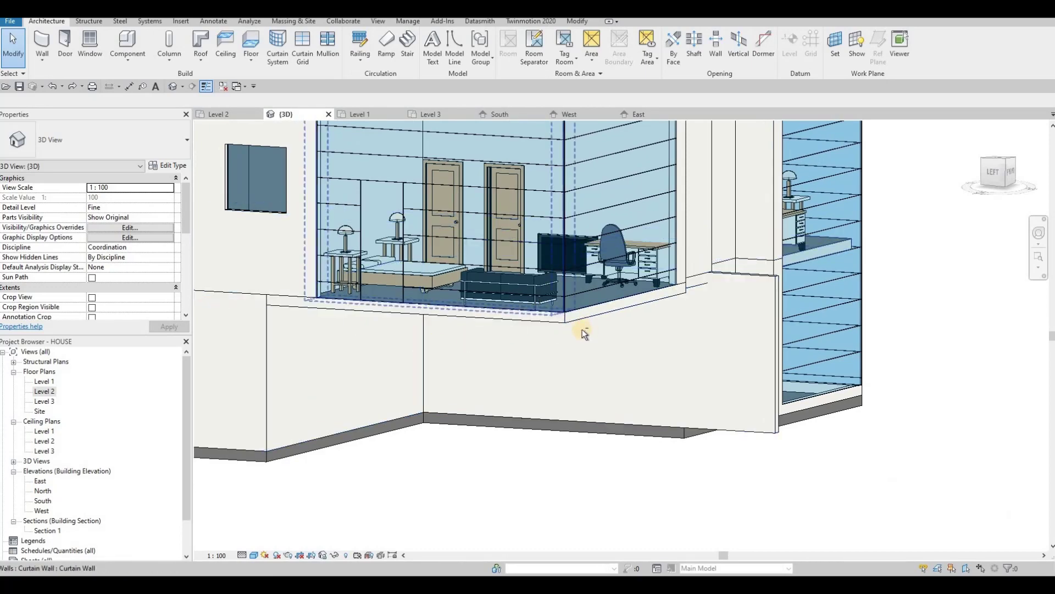
scroll(582, 329, "down", 4)
middle_click_drag(545, 330, 444, 280, "shift")
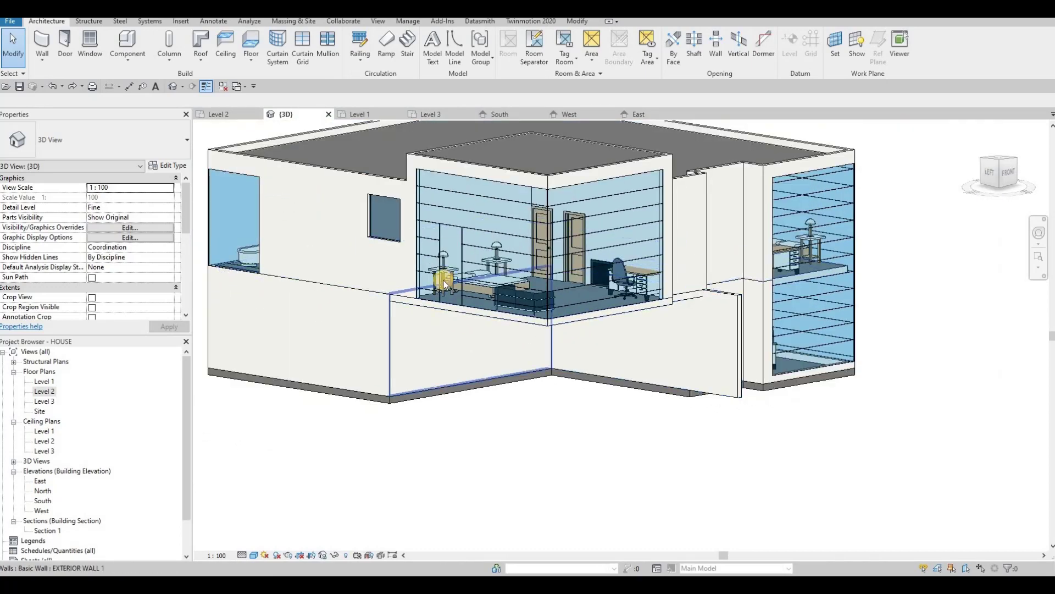
Step: Examine the glazed corner's base and slab edge in 3D, and view the house from the front around to the rear
scroll(444, 282, "up", 5)
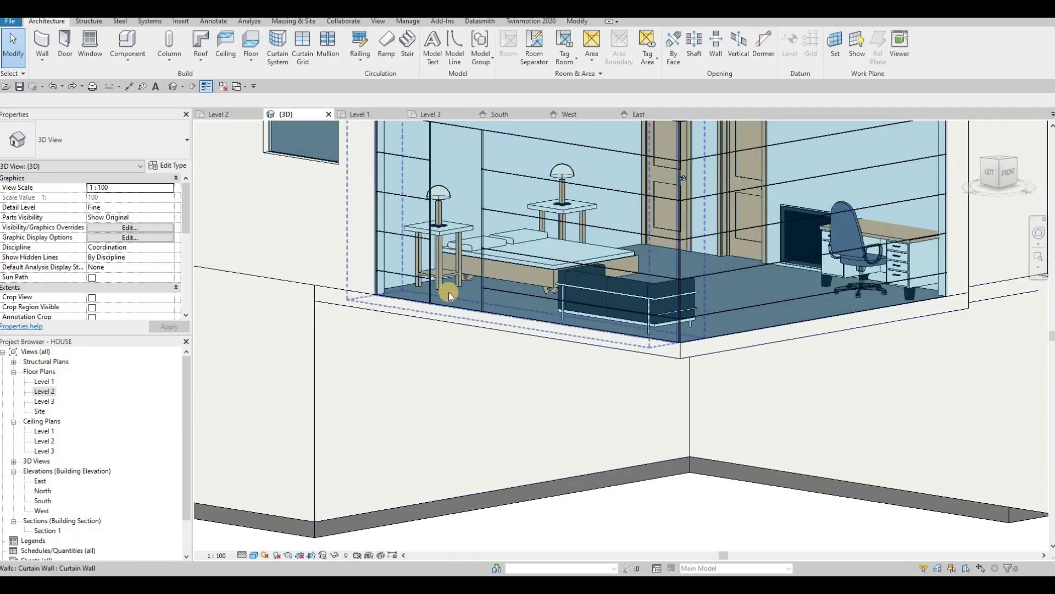
scroll(435, 289, "down", 4)
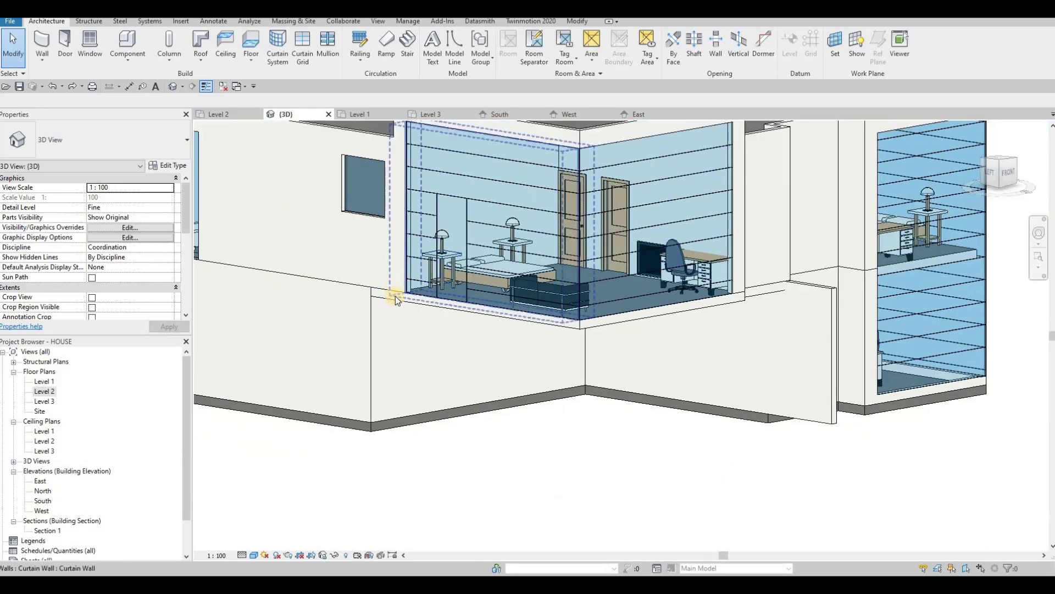
scroll(439, 300, "down", 6)
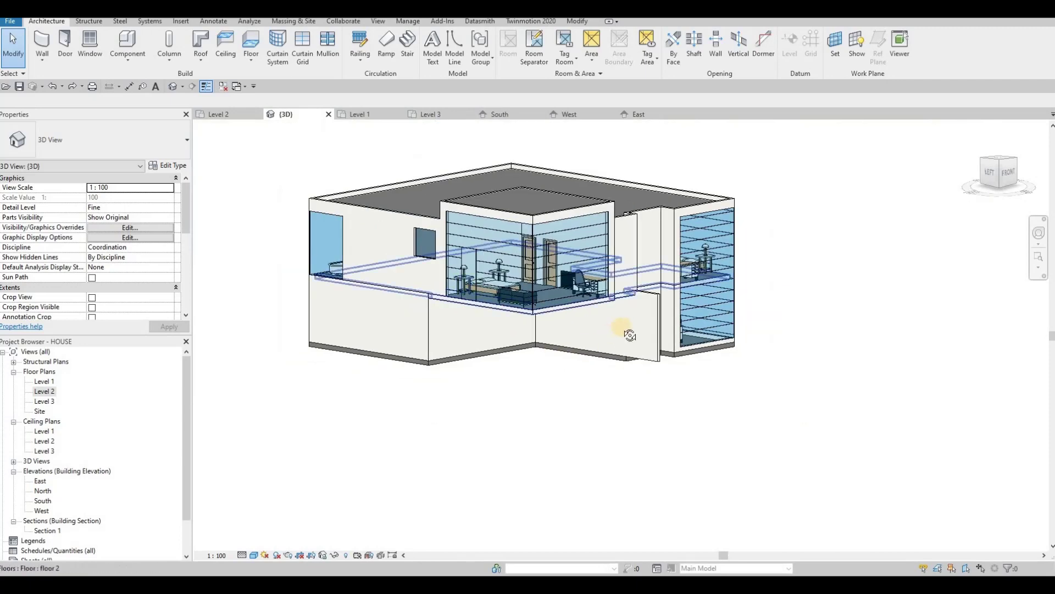
middle_click_drag(624, 333, 381, 265, "shift")
key("Escape")
key("Escape")
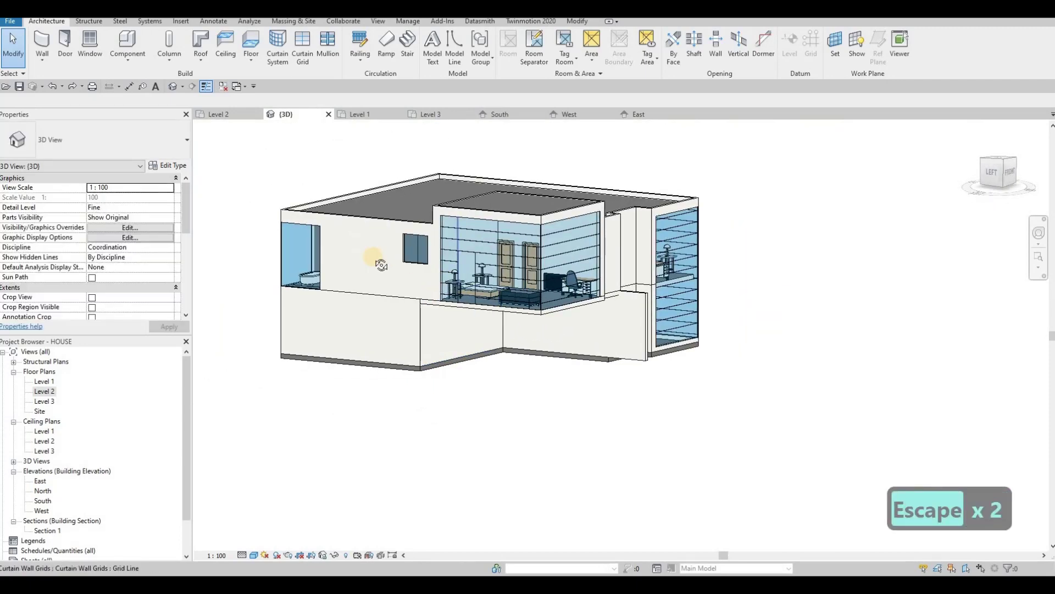
middle_click_drag(538, 269, 830, 300, "shift")
middle_click_drag(566, 280, 857, 307, "shift")
middle_click_drag(533, 304, 714, 303, "shift")
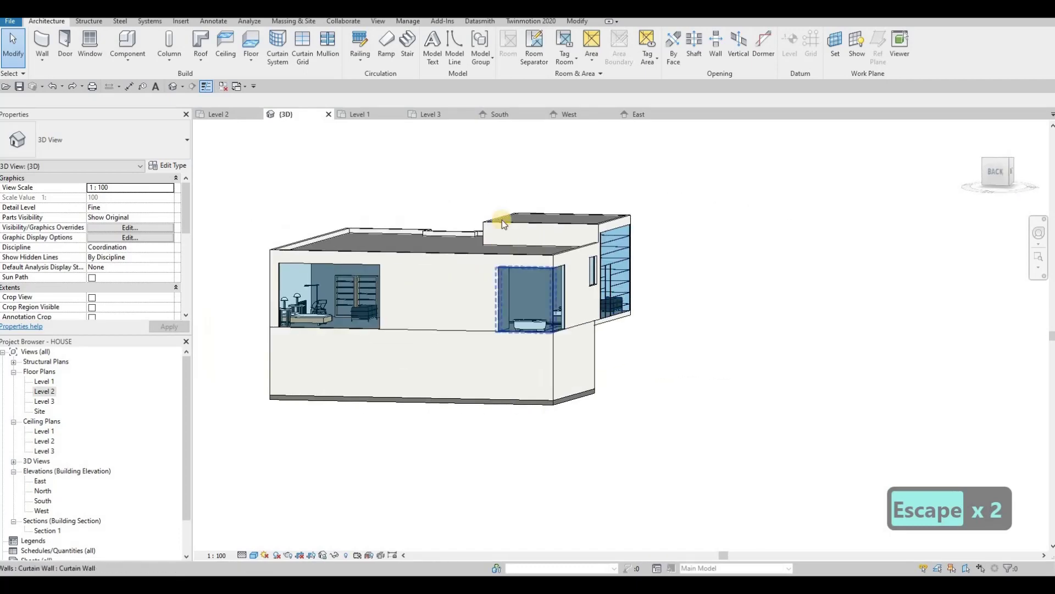
Step: Add horizontal curtain grid lines at 500 spacing, starting from the top, on the bathroom's rear-facing curtain wall
scroll(530, 266, "up", 2)
left_click(297, 43)
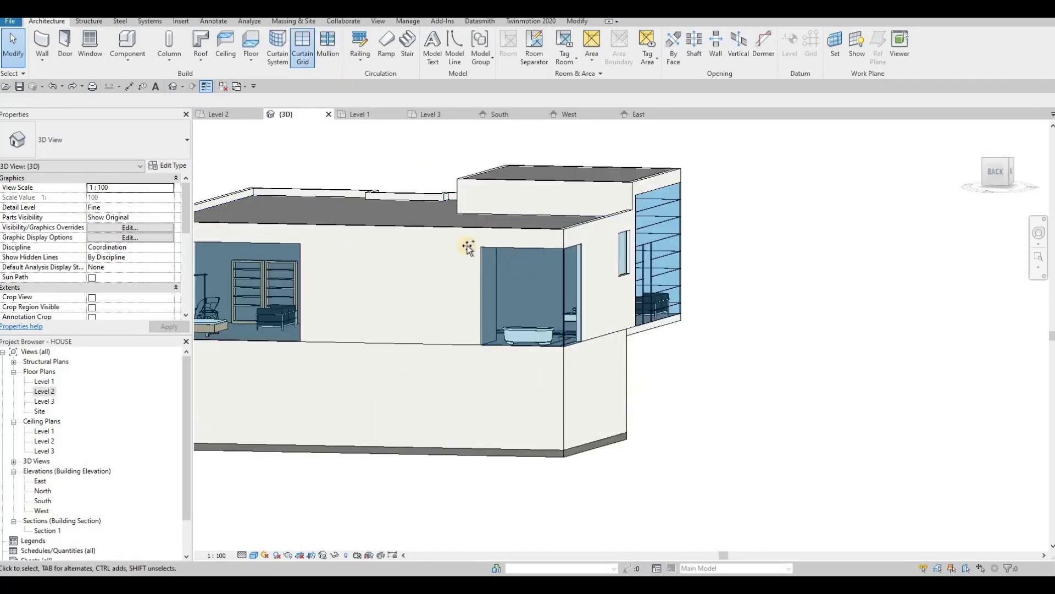
scroll(490, 268, "up", 2)
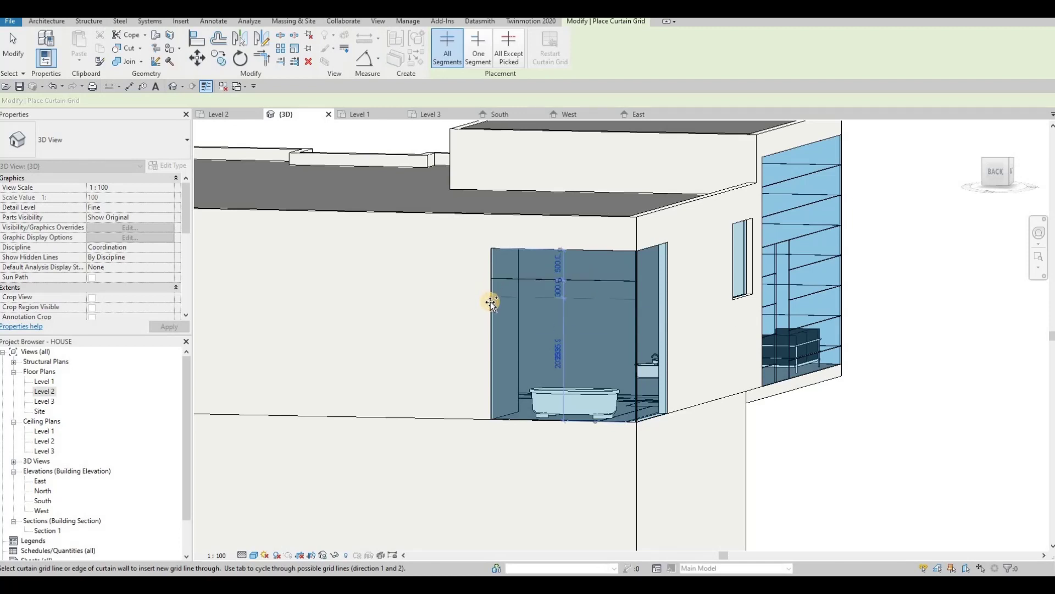
left_click(490, 342)
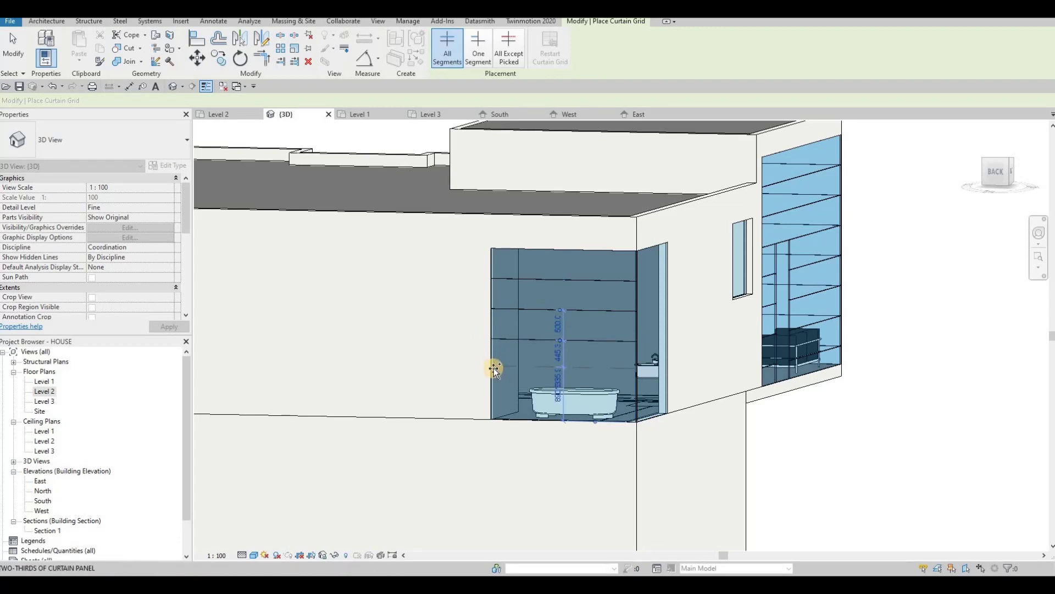
scroll(491, 367, "up", 2)
scroll(501, 364, "up", 2)
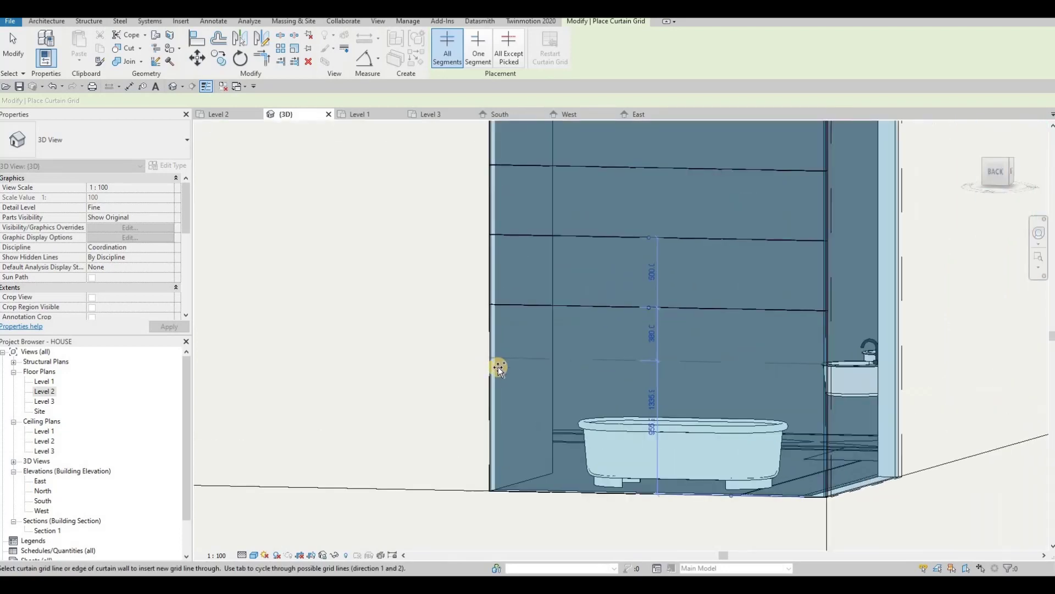
scroll(486, 385, "up", 2)
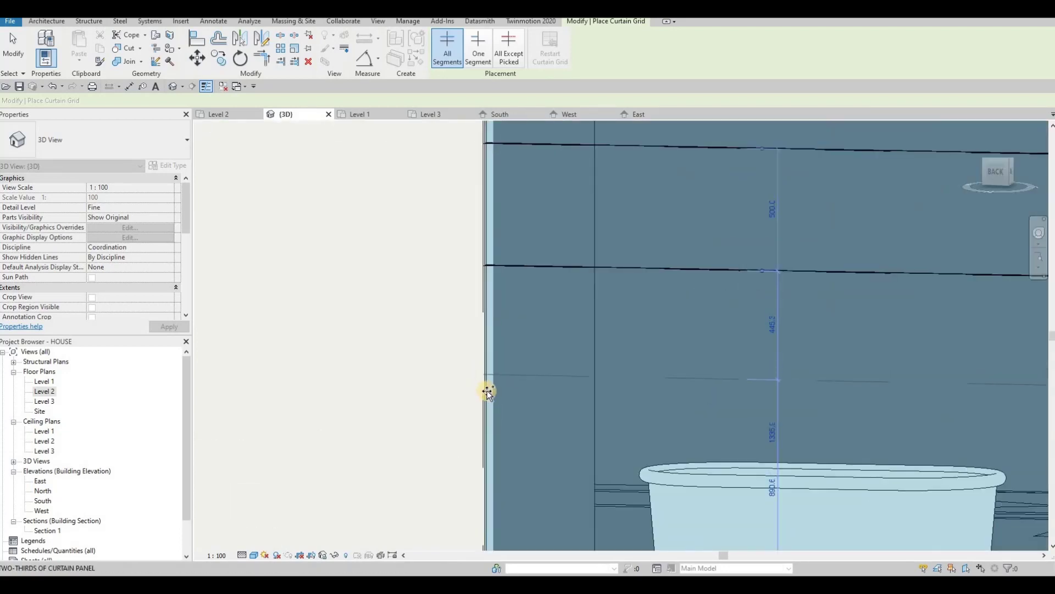
left_click(487, 387)
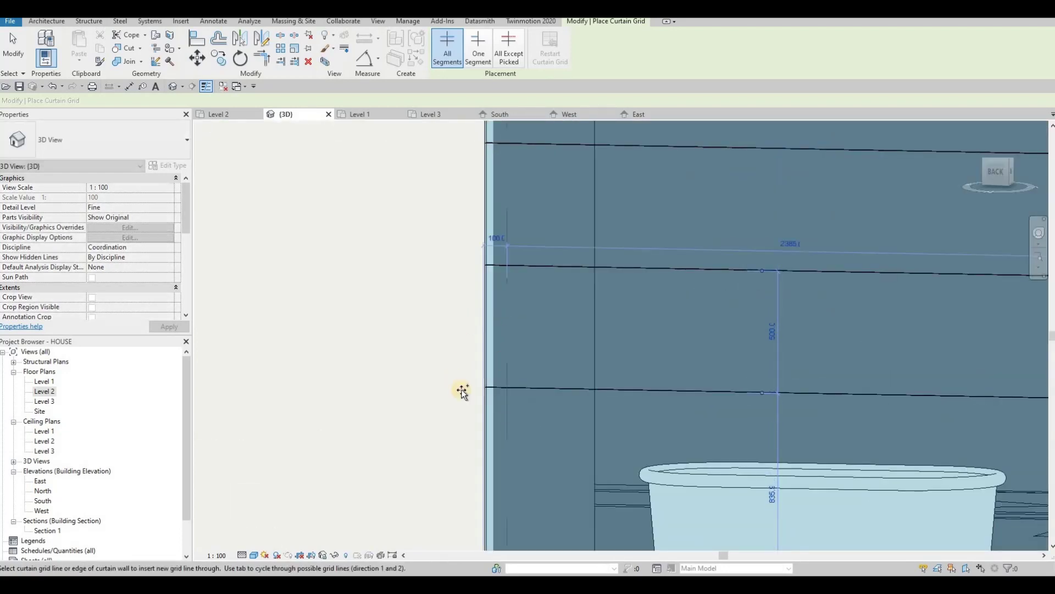
Step: Add the lowest horizontal grid line at bathtub height on that curtain wall and set its spacing to the line above to 500
middle_click_drag(462, 393, 442, 271)
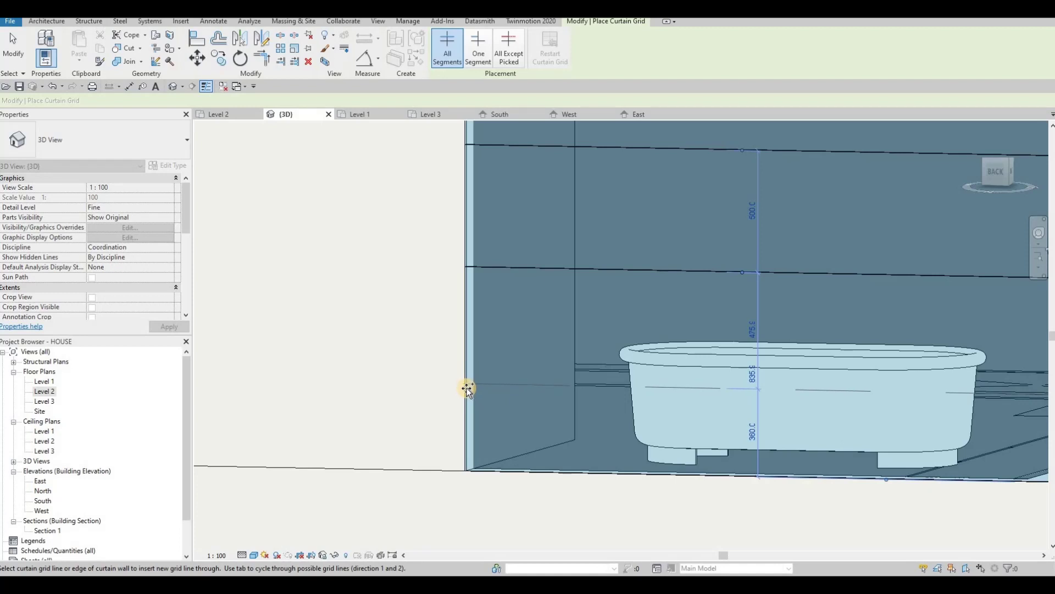
left_click(467, 387)
key("Escape")
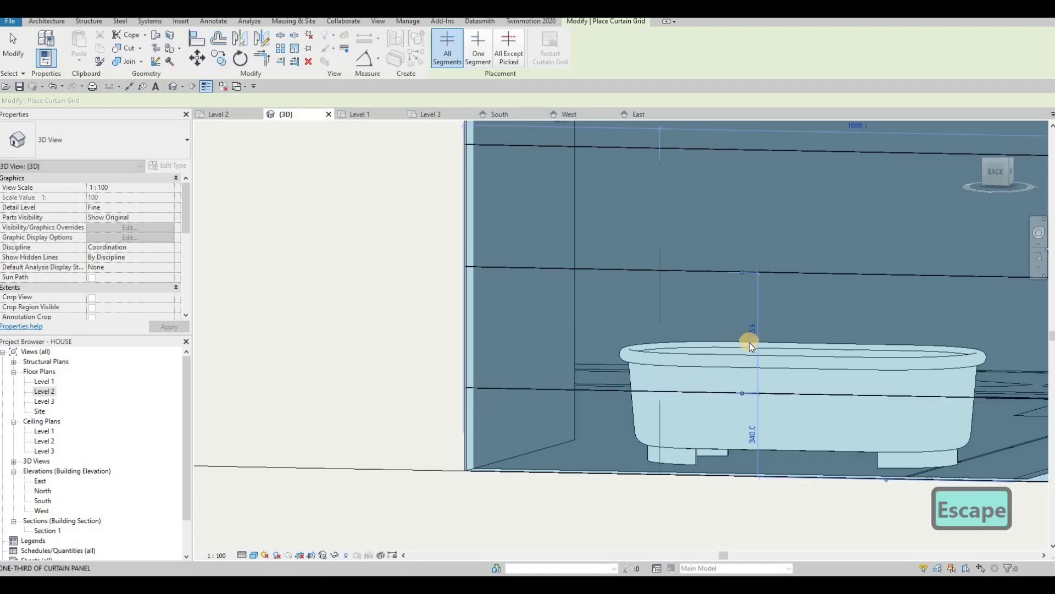
key("Escape")
key("Escape")
left_click(750, 328)
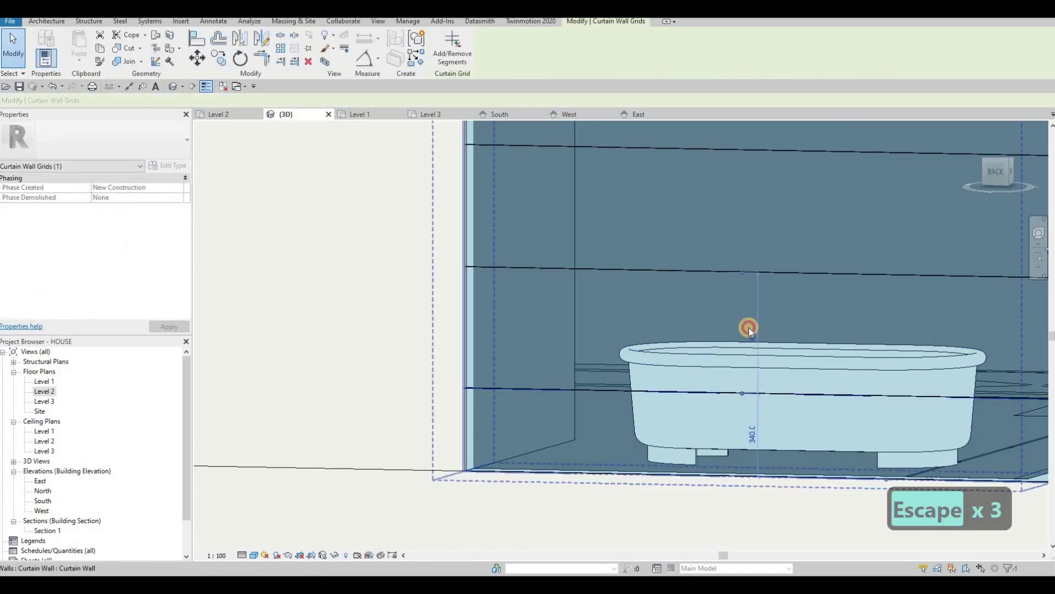
left_click(751, 329)
type("500")
key("Return")
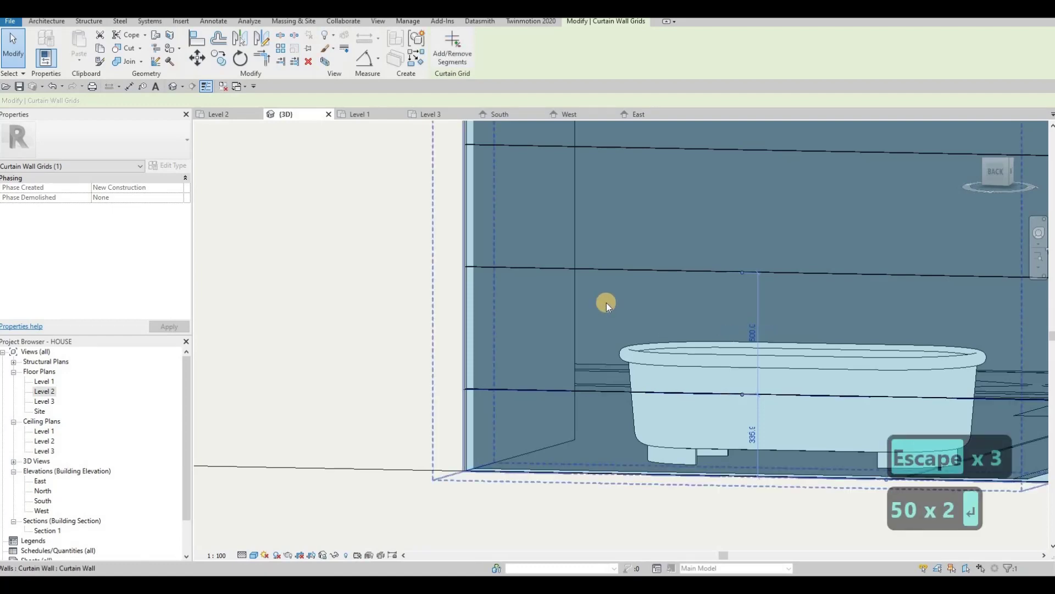
key("Escape")
key("Escape")
key("Escape")
scroll(474, 260, "down", 5)
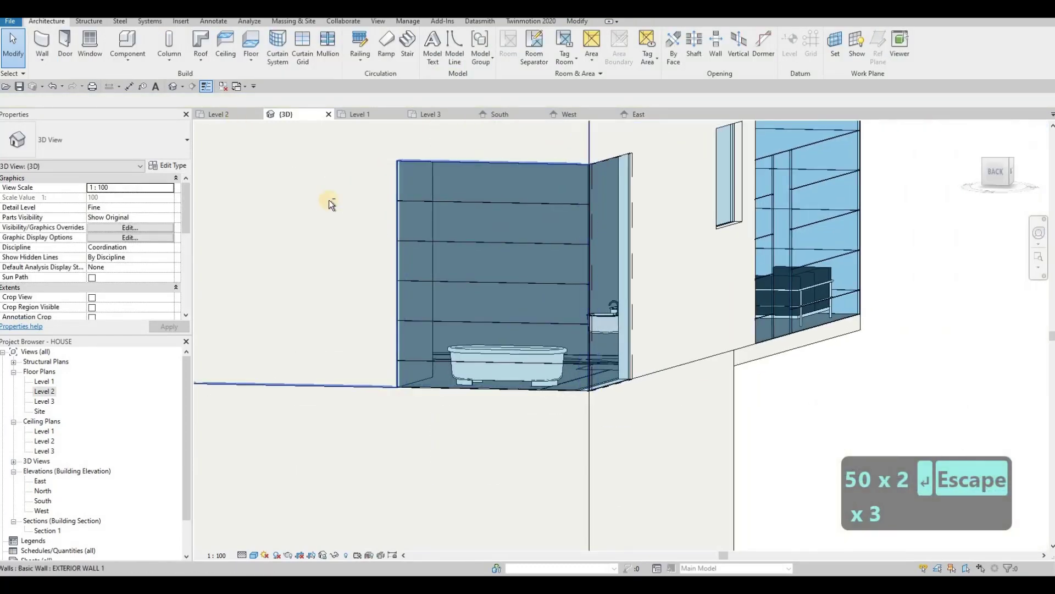
Step: Add horizontal curtain grid lines at 500 spacing, starting from the top, on the bathroom corner's adjoining left-side curtain wall
left_click(303, 47)
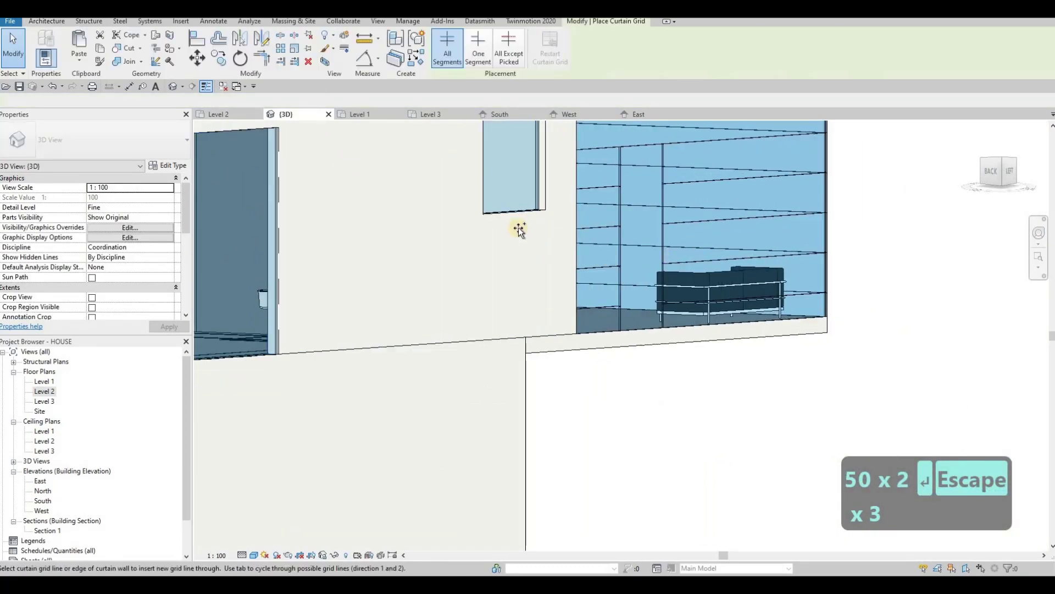
middle_click_drag(243, 168, 573, 237)
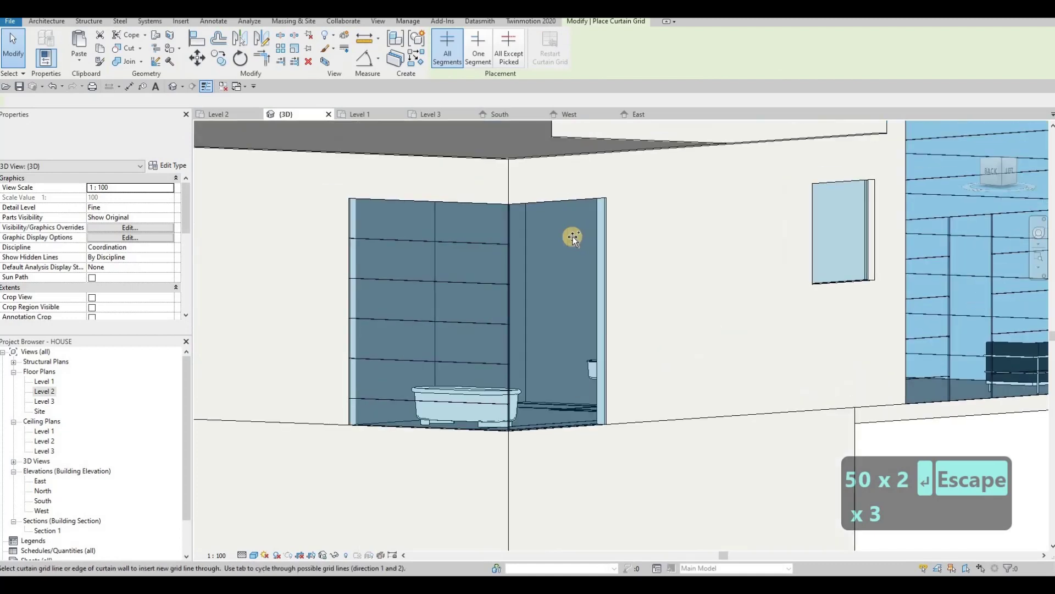
left_click(603, 243)
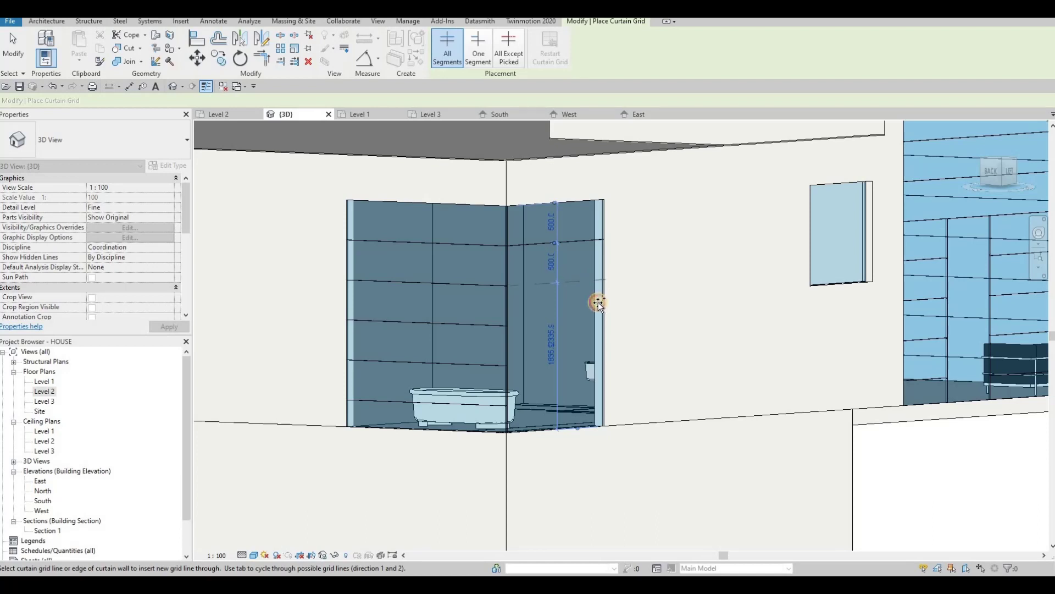
left_click(599, 320)
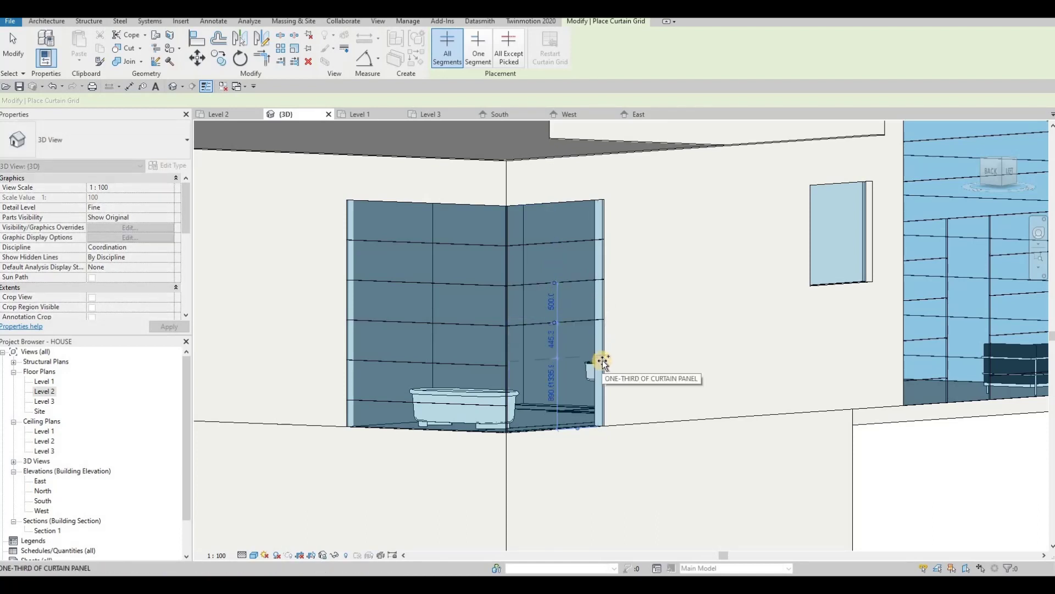
scroll(605, 361, "up", 2)
scroll(605, 358, "up", 2)
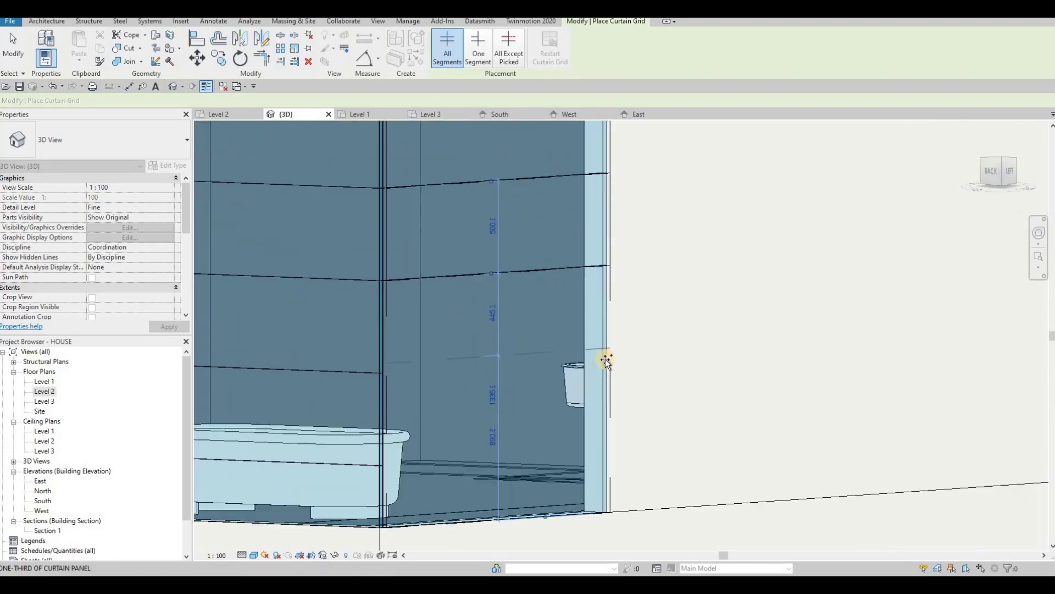
left_click(597, 424)
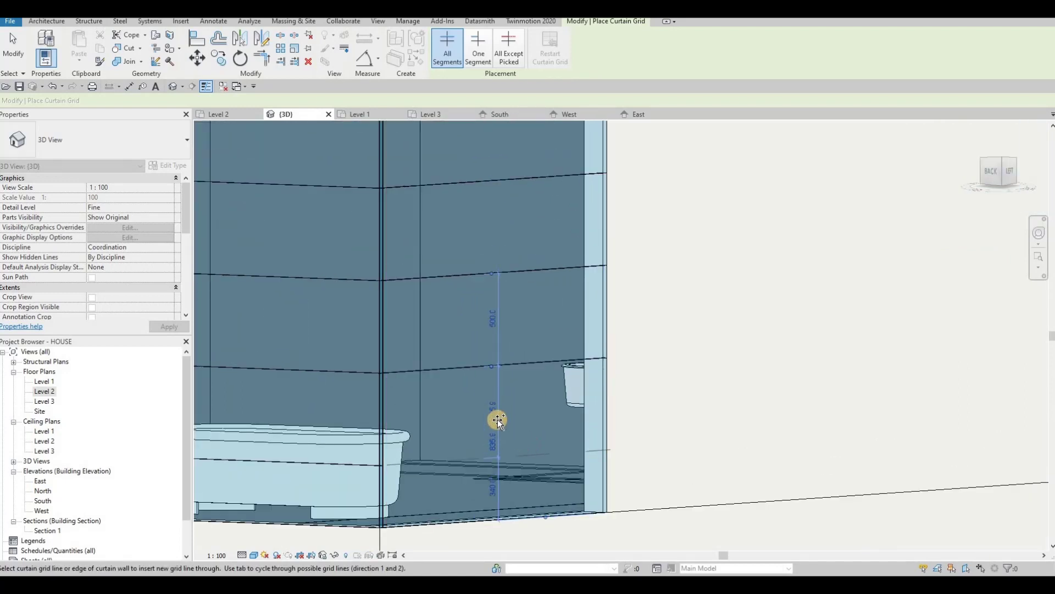
Step: Add the lowest horizontal grid line on the bathroom's left-side curtain wall and set its spacing to the line above to 500
left_click(494, 455)
key("Escape")
key("Escape")
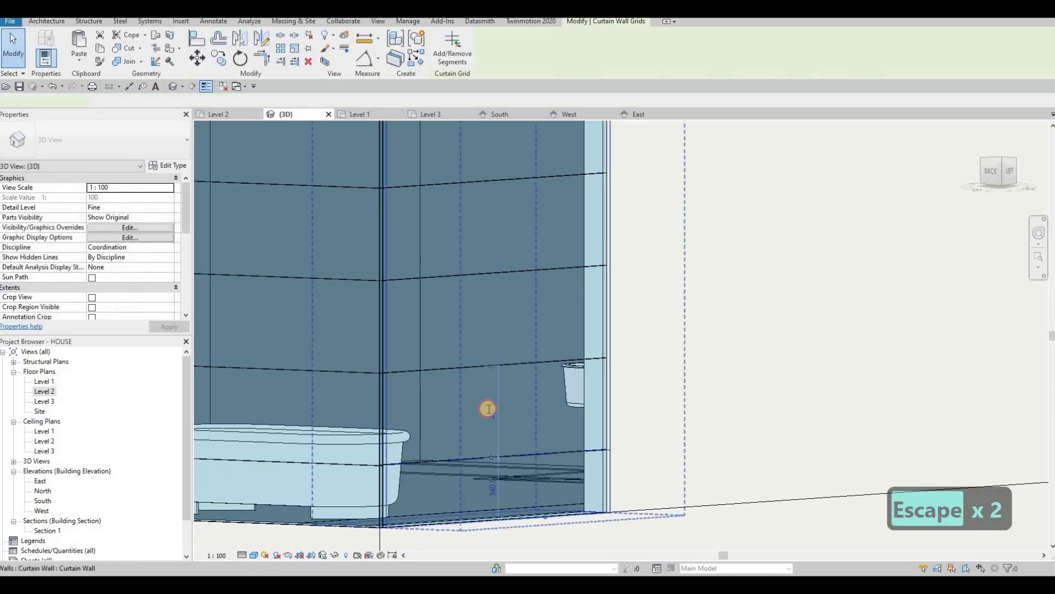
left_click(488, 409)
type("500")
key("Return")
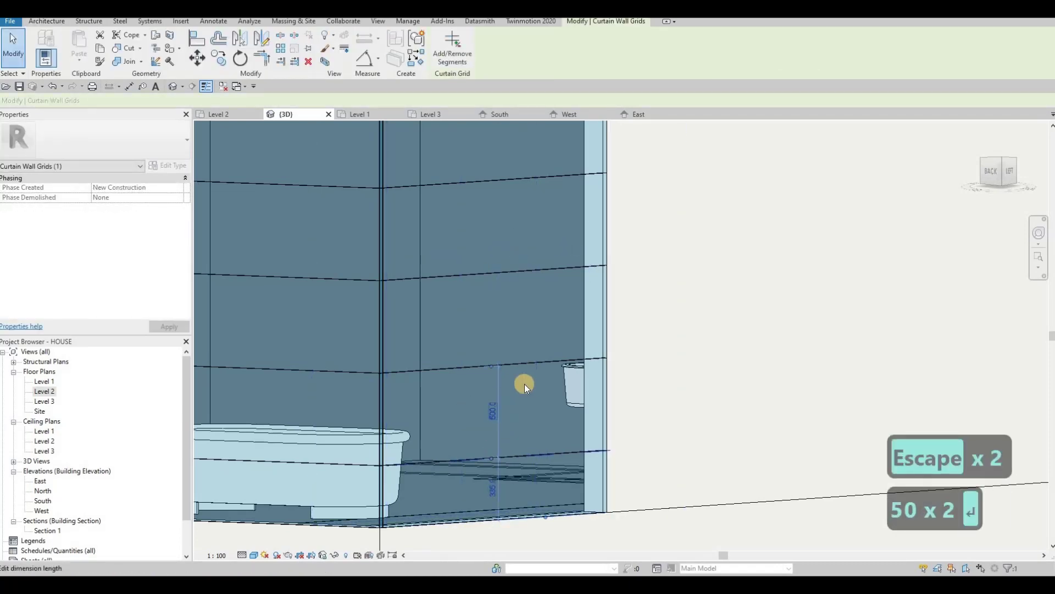
key("Escape")
key("Escape")
scroll(534, 411, "down", 5)
Step: Split the small upper-floor curtain window on the left facade with a vertical grid line at its middle, 650 from each side
middle_click_drag(535, 411, 560, 415, "shift")
middle_click_drag(308, 249, 264, 254, "shift")
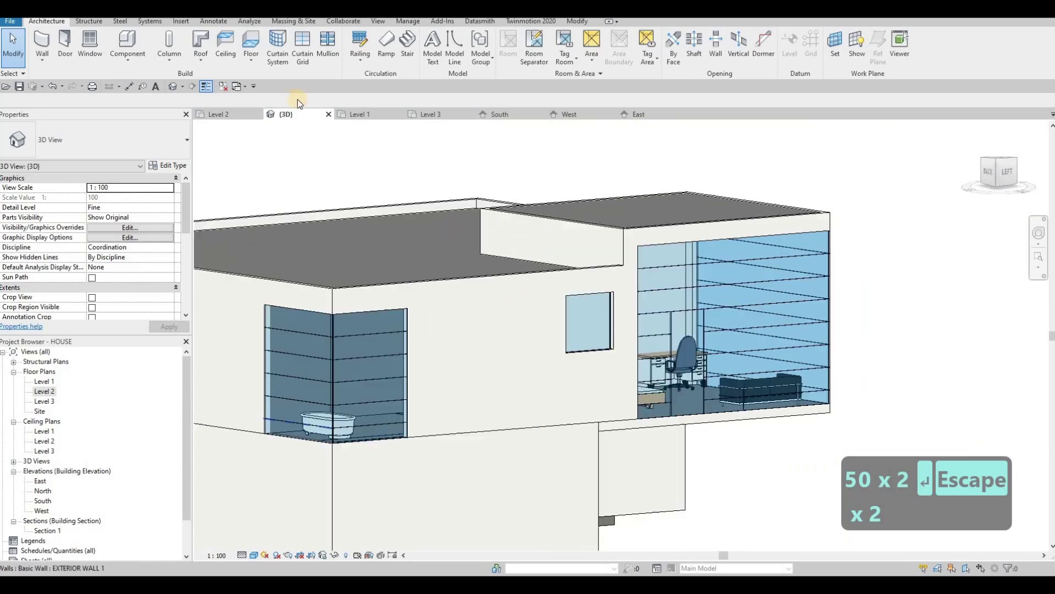
left_click(303, 54)
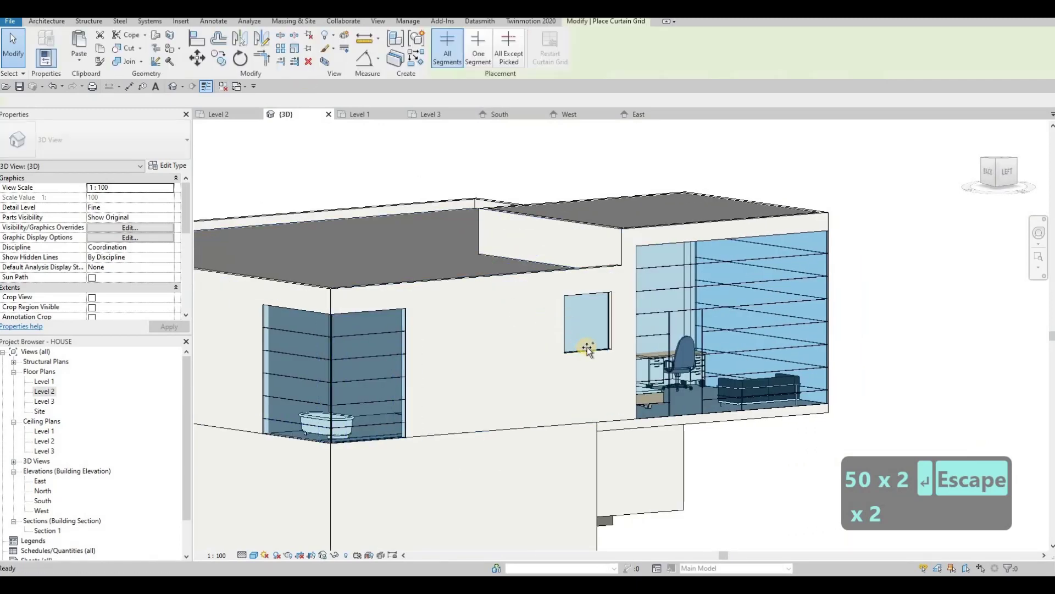
scroll(488, 361, "down", 4)
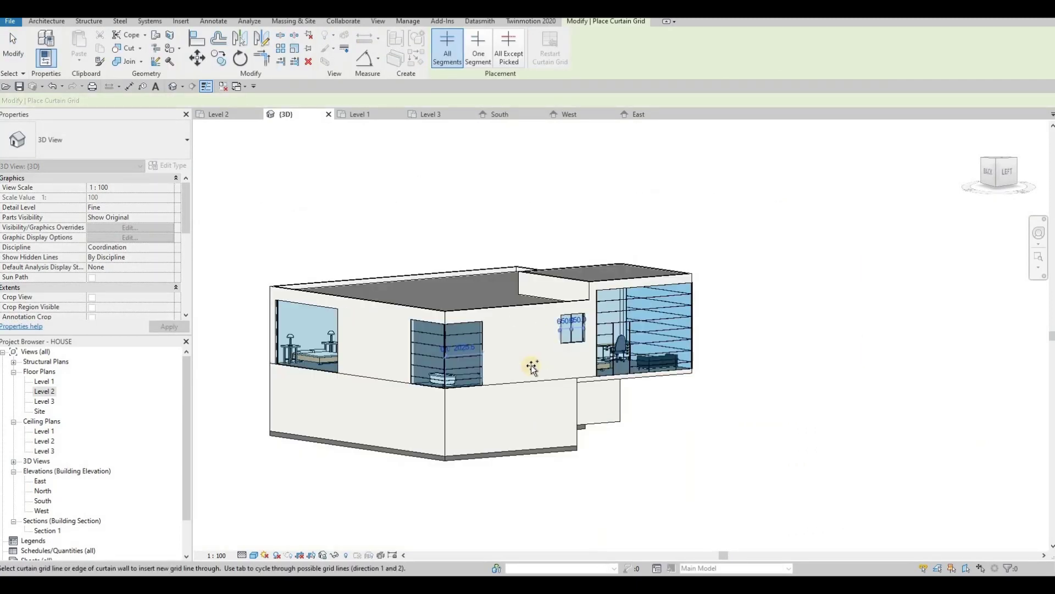
Step: Add horizontal curtain grid lines at 500 spacing, starting from the top, on the upper part of the tall stairwell curtain wall
middle_click_drag(535, 365, 530, 309, "shift")
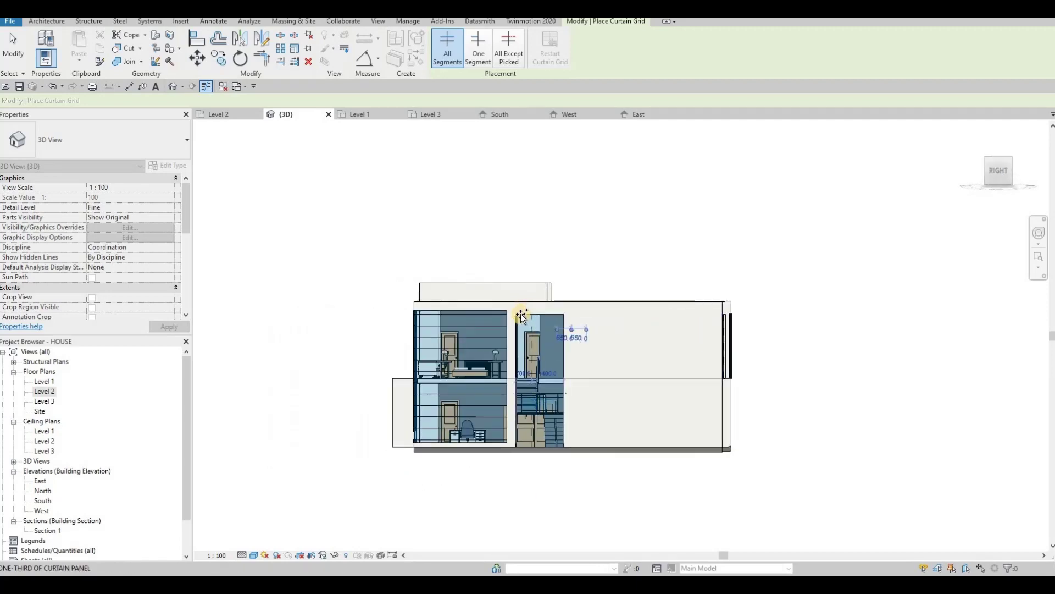
scroll(520, 315, "up", 2)
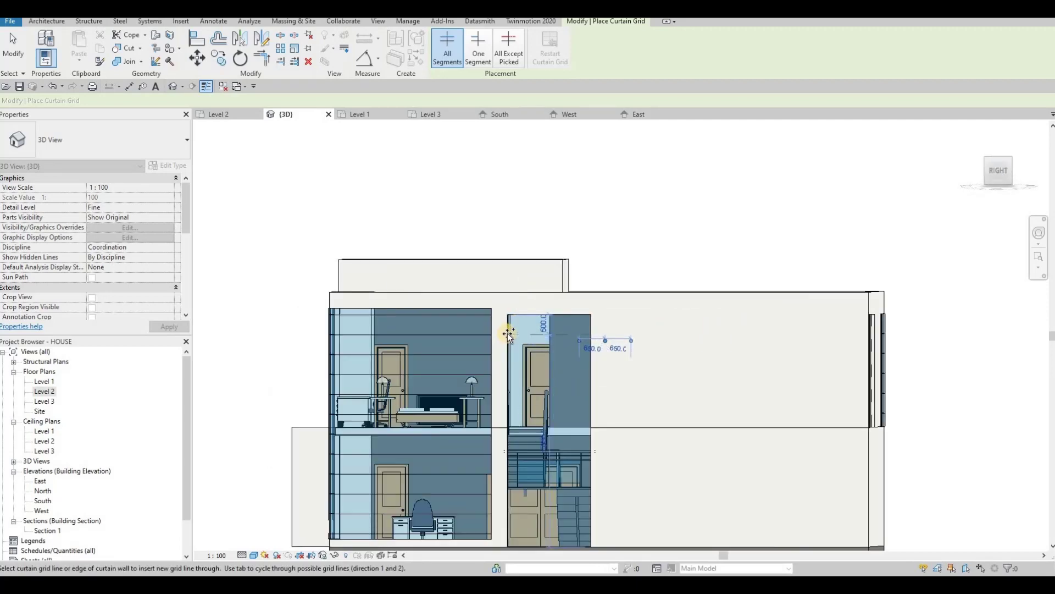
middle_click_drag(641, 362, 509, 349, "shift")
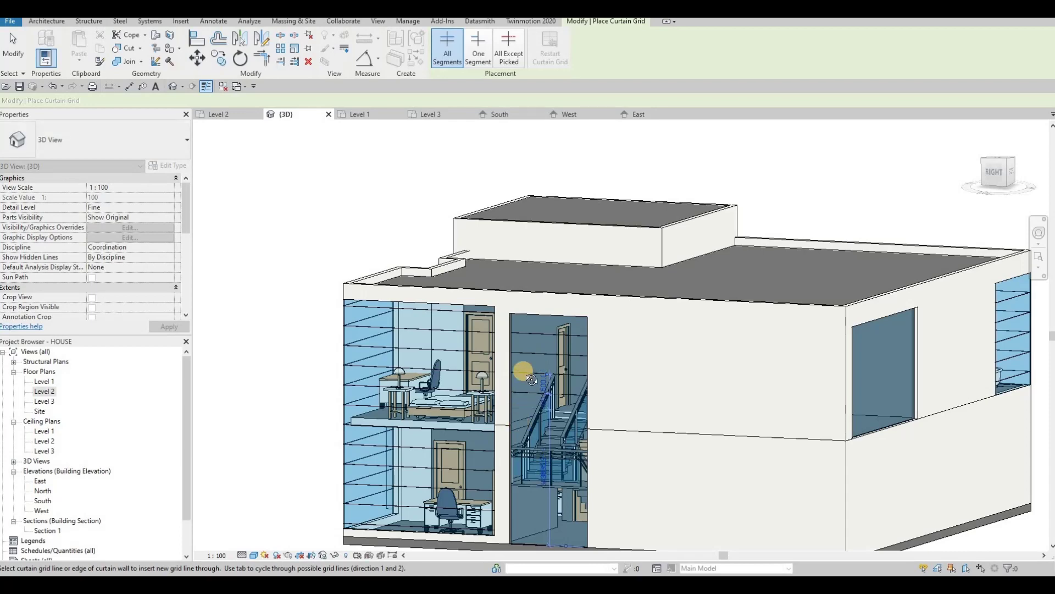
scroll(519, 414, "up", 3)
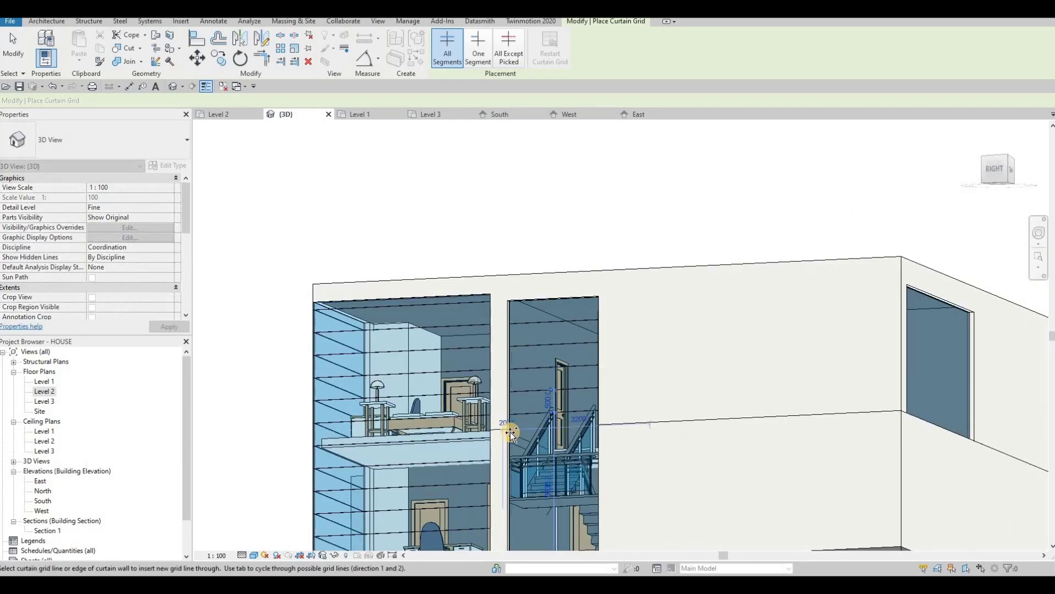
scroll(507, 439, "up", 3)
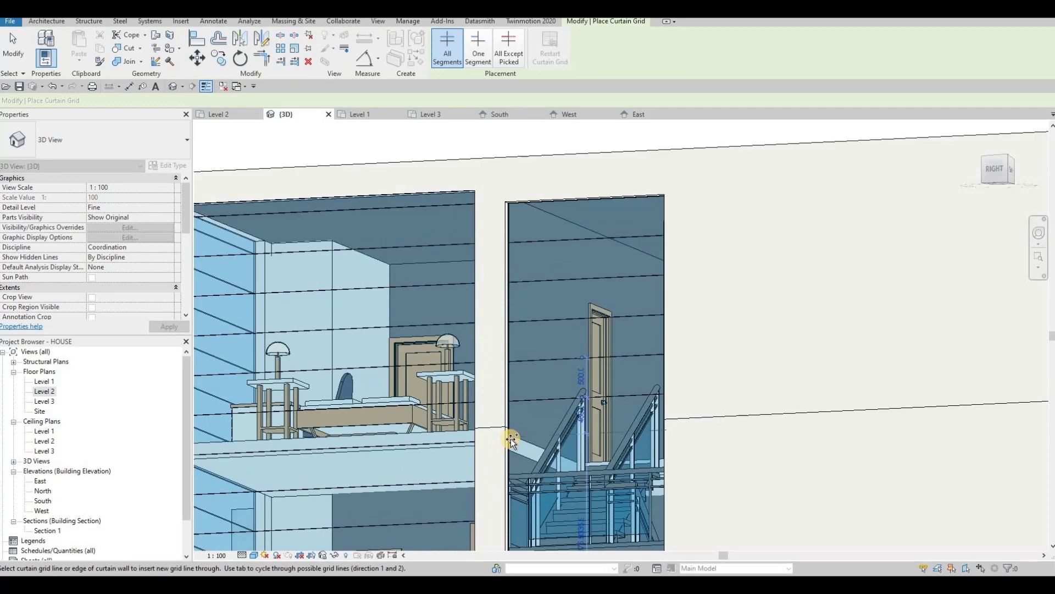
middle_click_drag(509, 470, 510, 379)
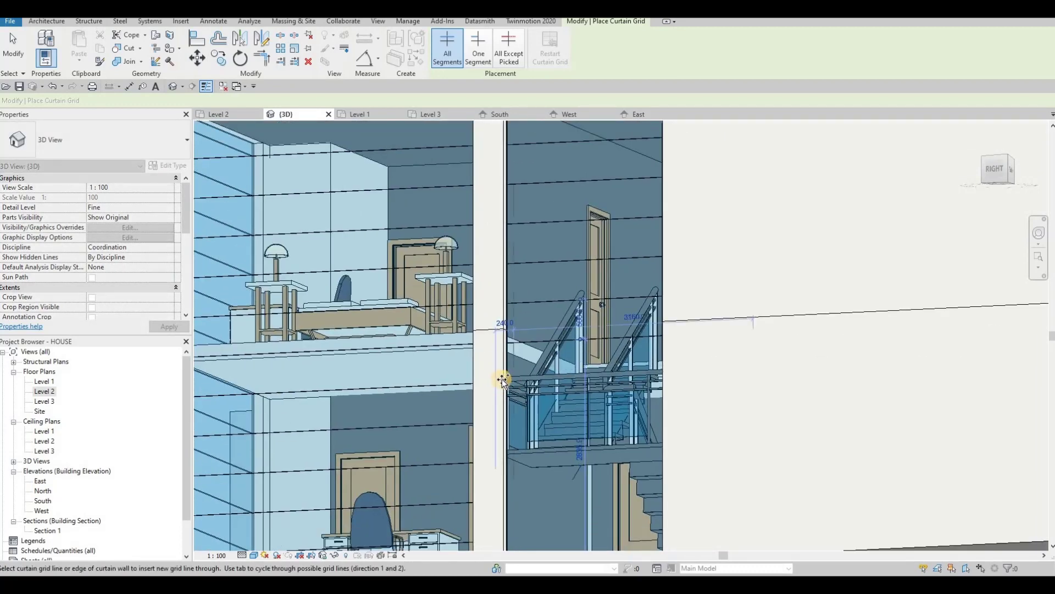
scroll(505, 383, "up", 2)
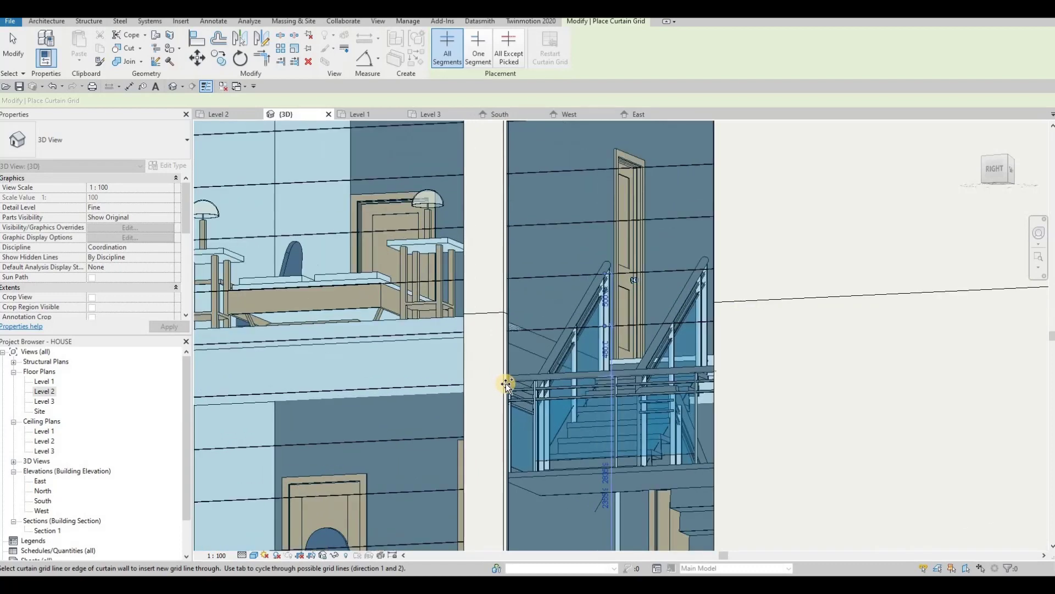
Step: Continue the horizontal grid lines at 500 spacing down the stairwell curtain wall, with the lowest line near the ground
left_click(509, 394)
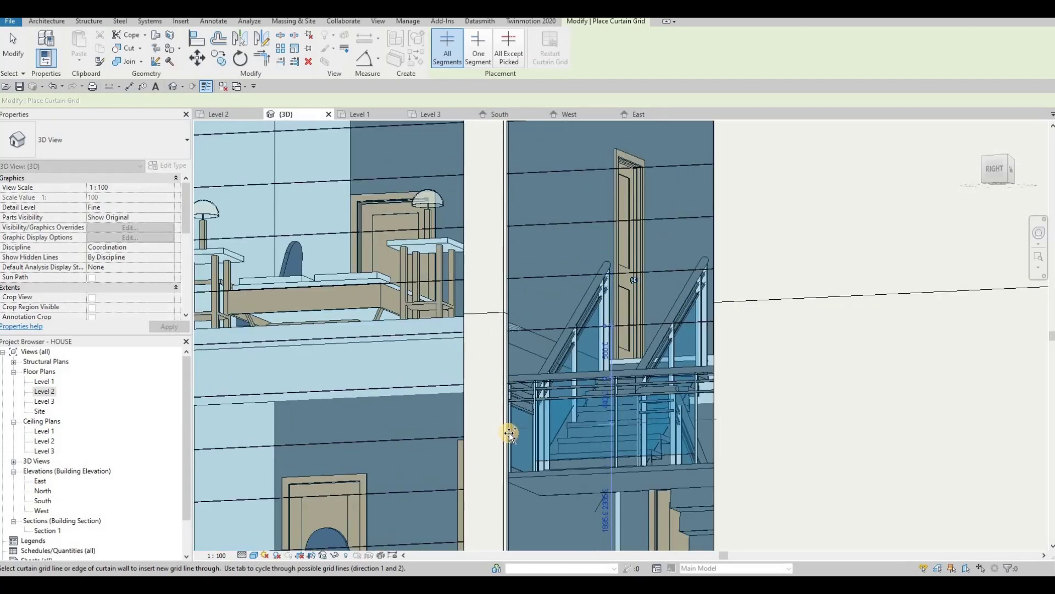
left_click(512, 455)
middle_click_drag(510, 455, 484, 370)
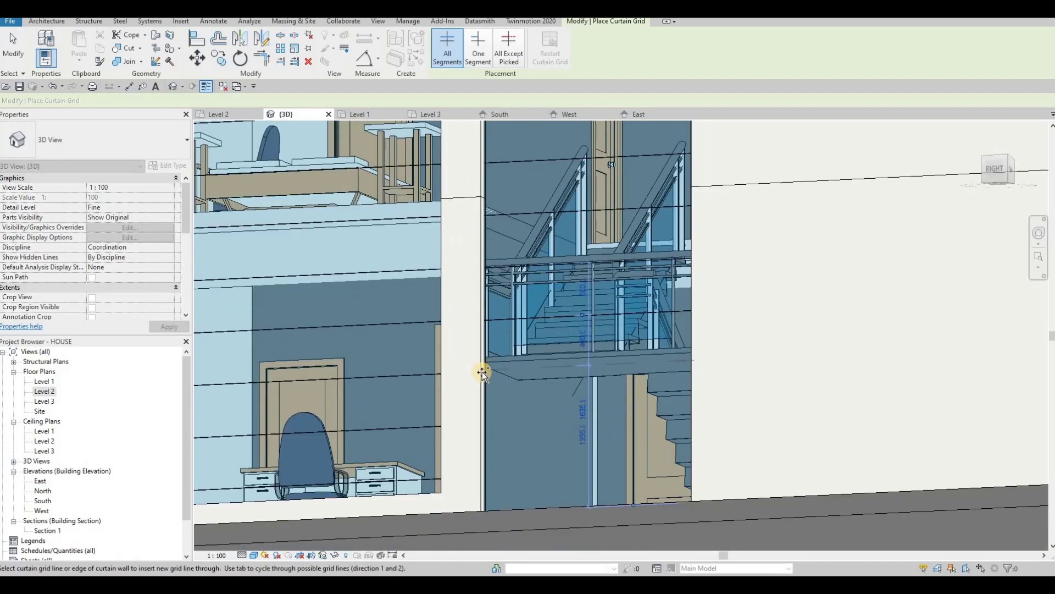
left_click(482, 388)
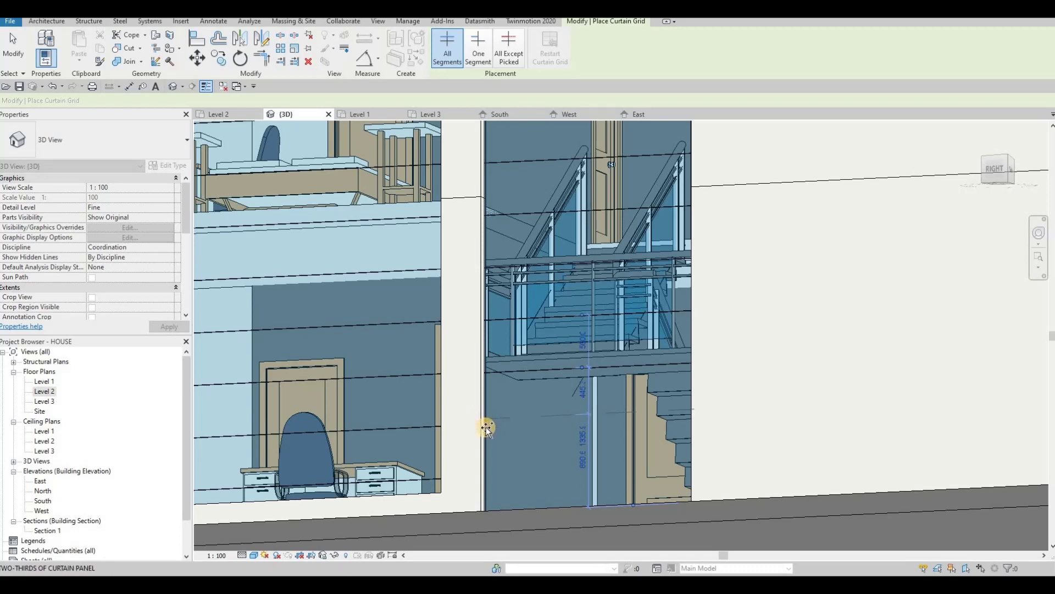
scroll(487, 424, "up", 2)
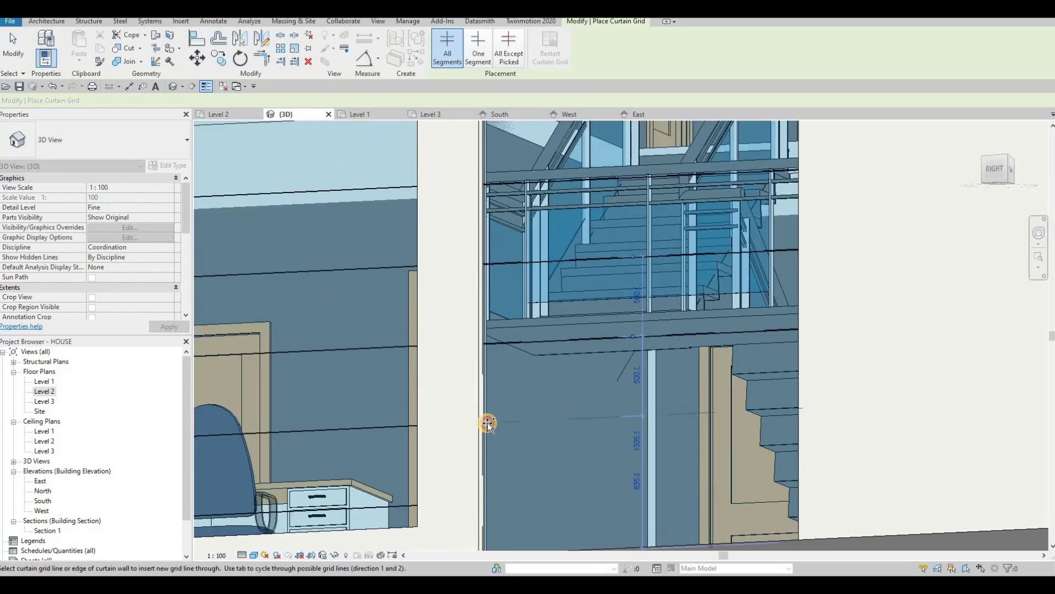
left_click(487, 422)
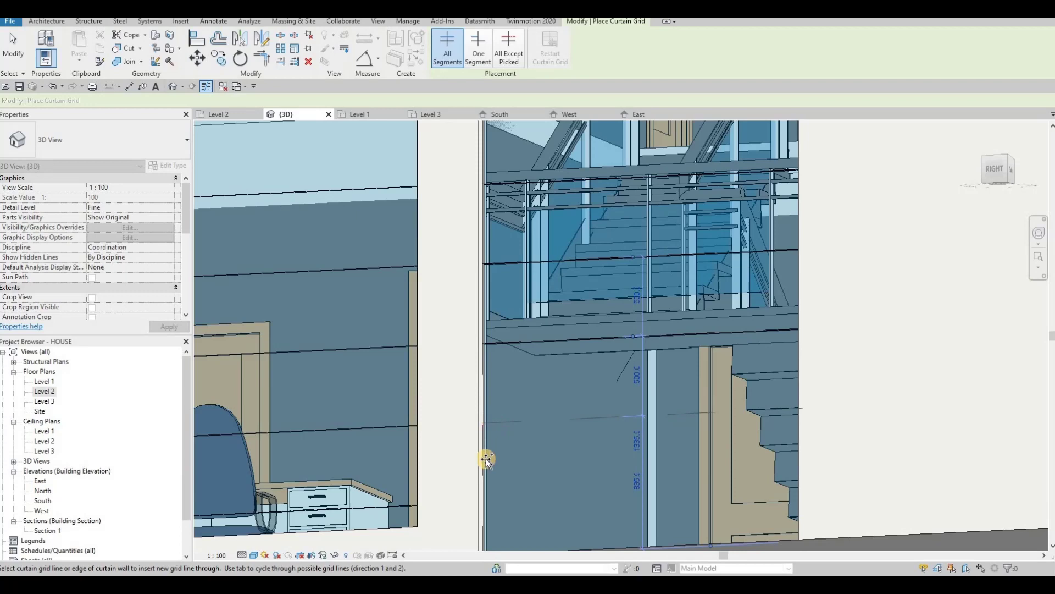
left_click(490, 499)
Step: Set the spacing between the stairwell curtain wall's lowest horizontal grid line and the line above it to 500
middle_click_drag(643, 460, 556, 344)
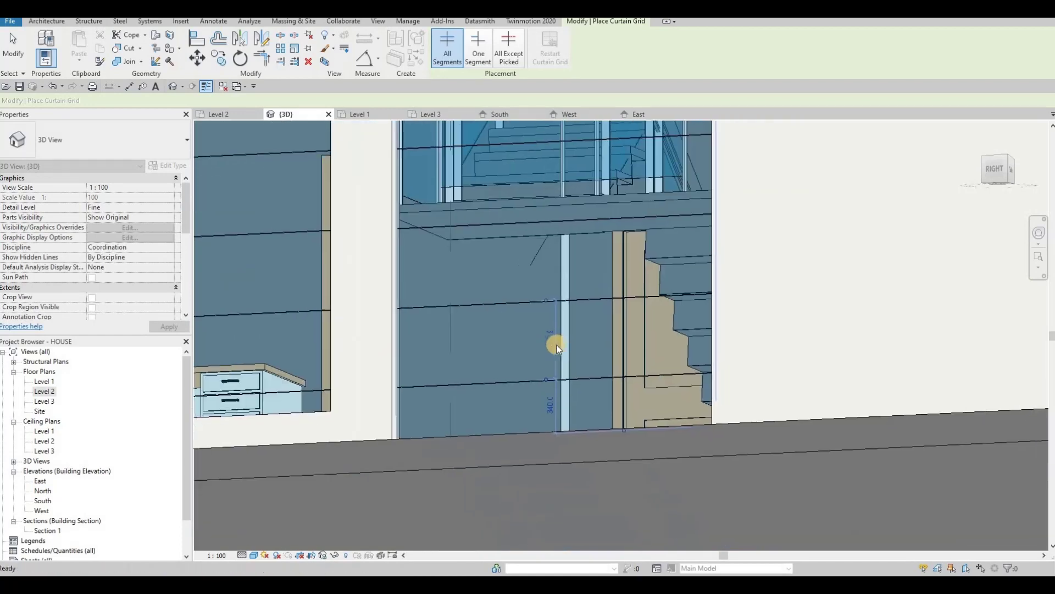
key("Escape")
key("Escape")
key("Escape")
left_click(549, 342)
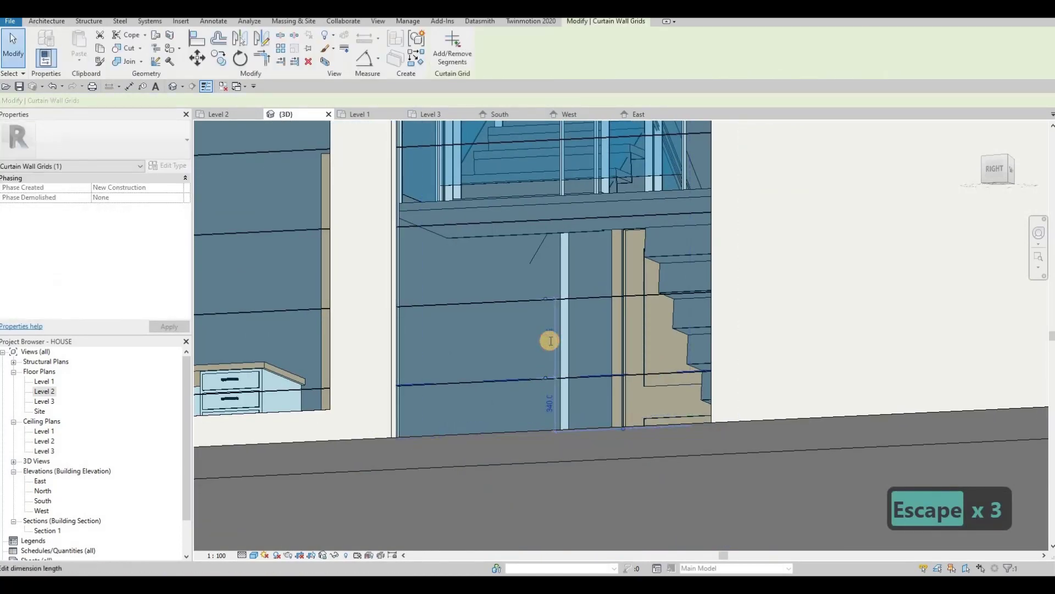
left_click(550, 341)
type("500")
key("Return")
key("Escape")
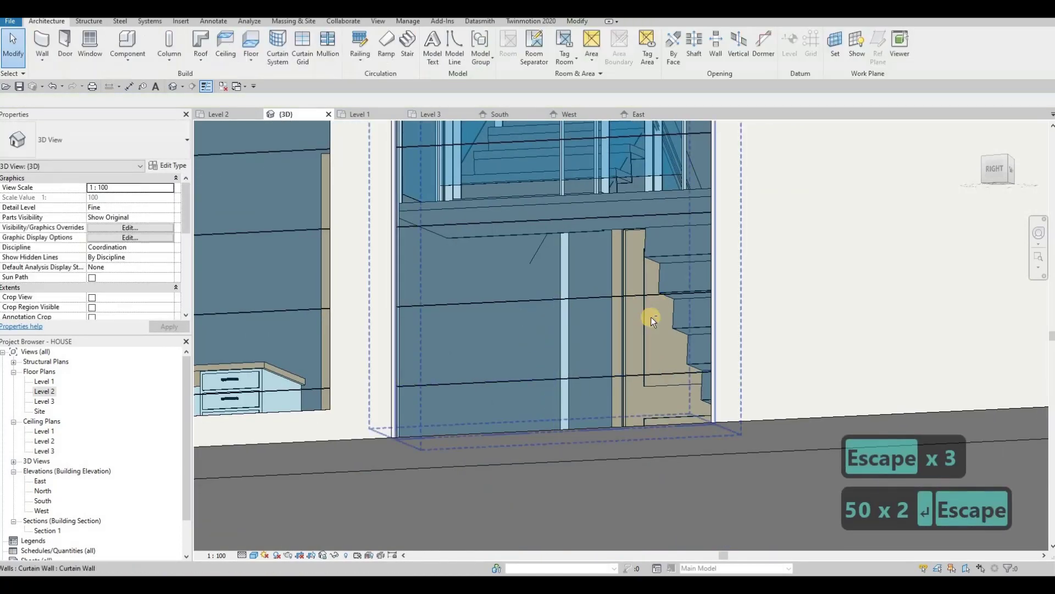
Step: Add the top two horizontal curtain grid lines at 500 spacing on the bedroom curtain wall of the back facade
key("Escape")
scroll(651, 317, "down", 5)
middle_click_drag(619, 325, 421, 261, "shift")
left_click(302, 47)
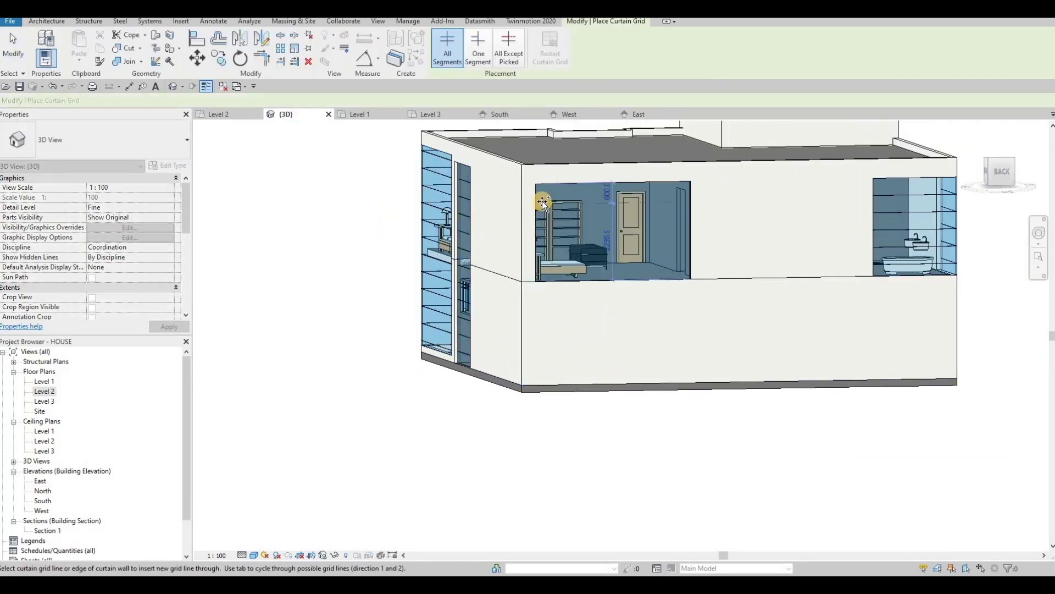
scroll(547, 209, "up", 2)
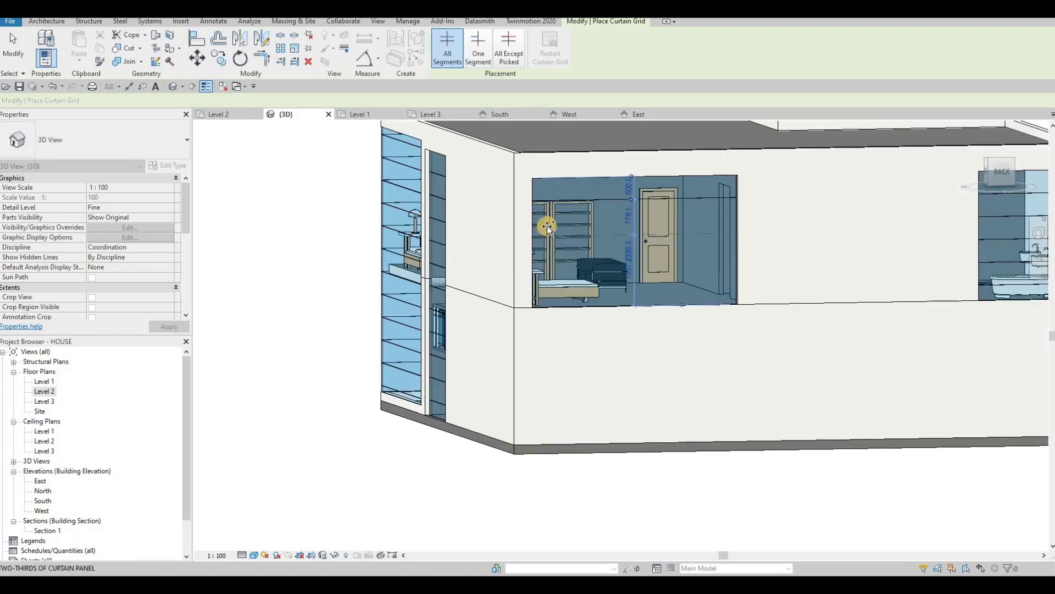
scroll(547, 226, "up", 1)
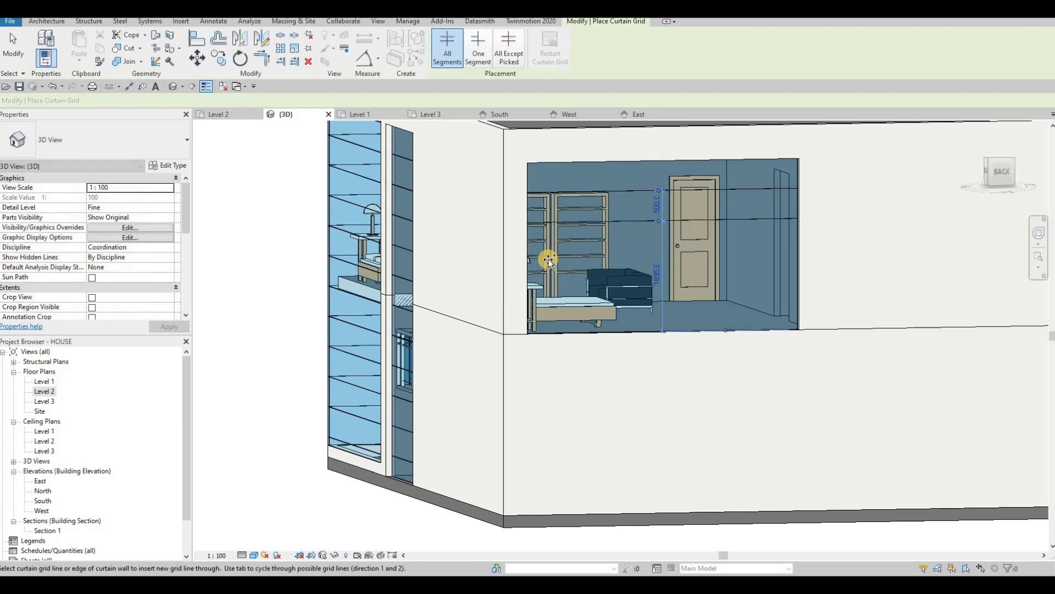
scroll(548, 255, "up", 1)
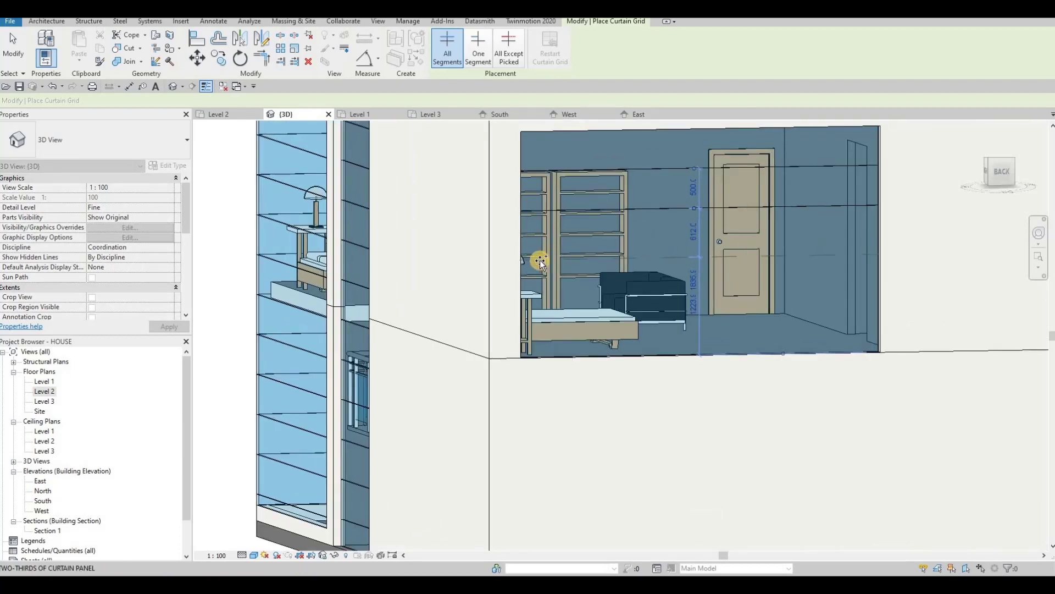
scroll(540, 260, "up", 1)
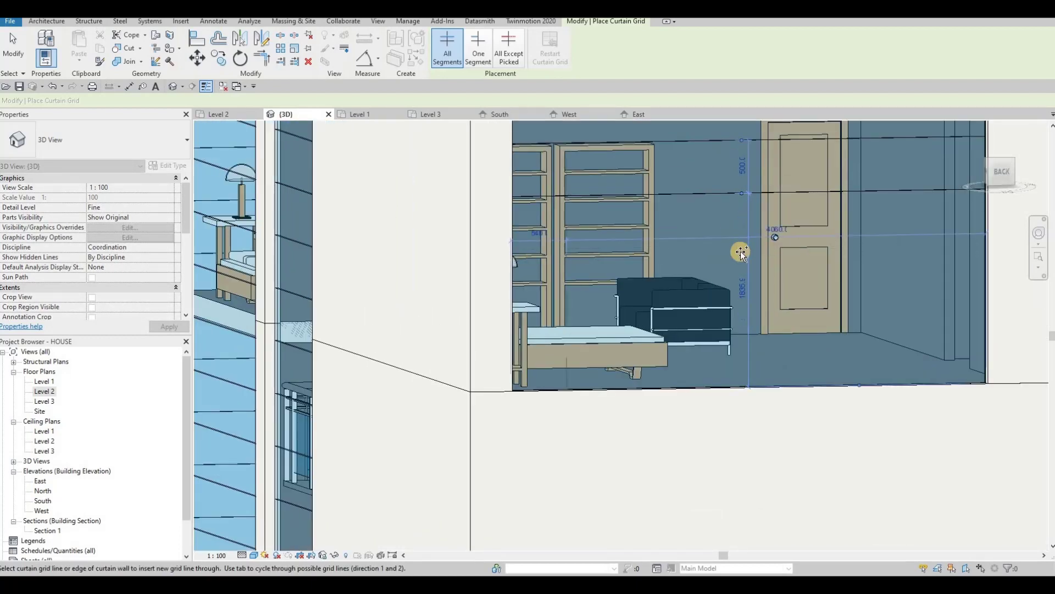
Step: Add a one-segment vertical grid line below the second horizontal line of the bedroom curtain wall, 900 from its door-side edge
middle_click_drag(738, 247, 718, 319, "shift")
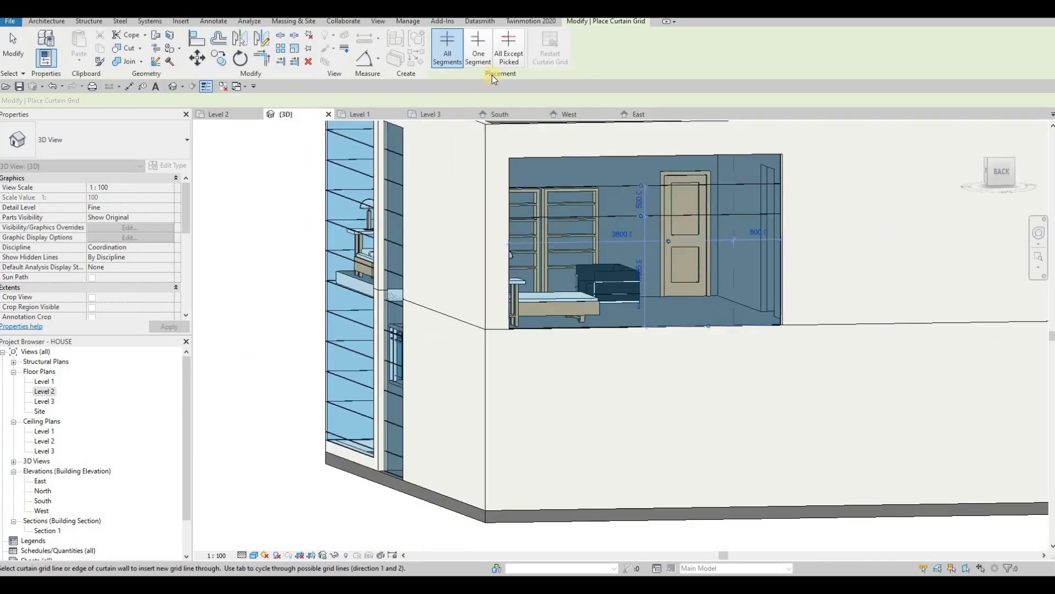
left_click(478, 50)
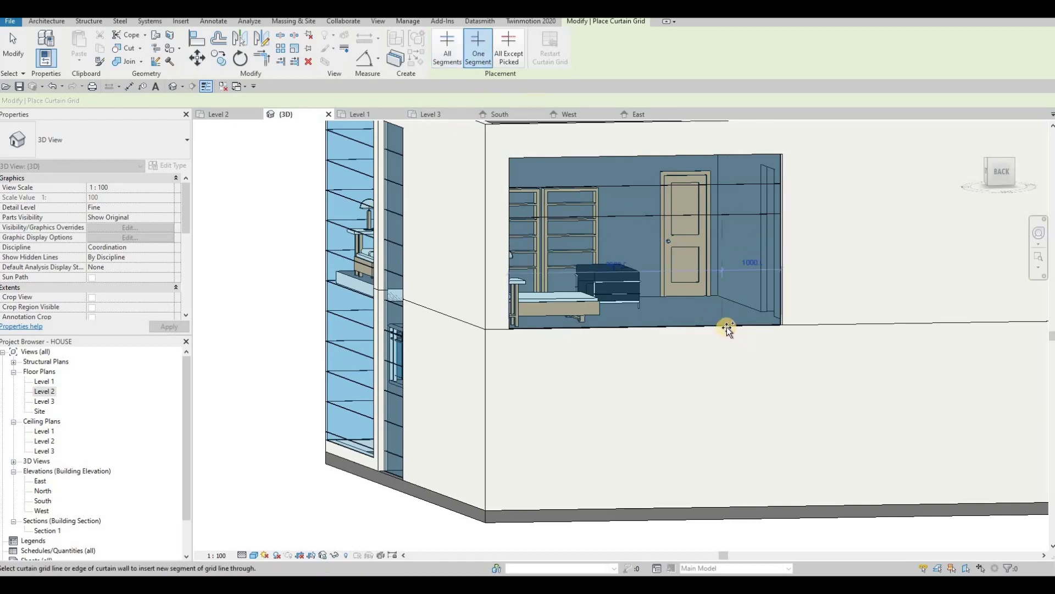
left_click(728, 326)
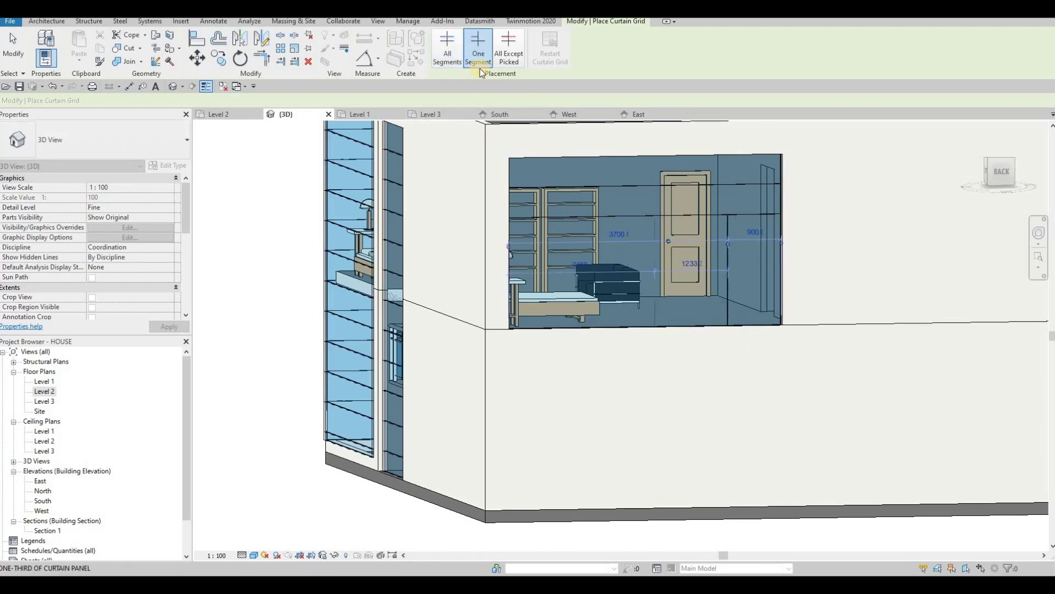
Step: Add one-segment horizontal grid lines down the wide panel beside the new vertical segment, the lowest at the remaining panel's midpoint
left_click(449, 57)
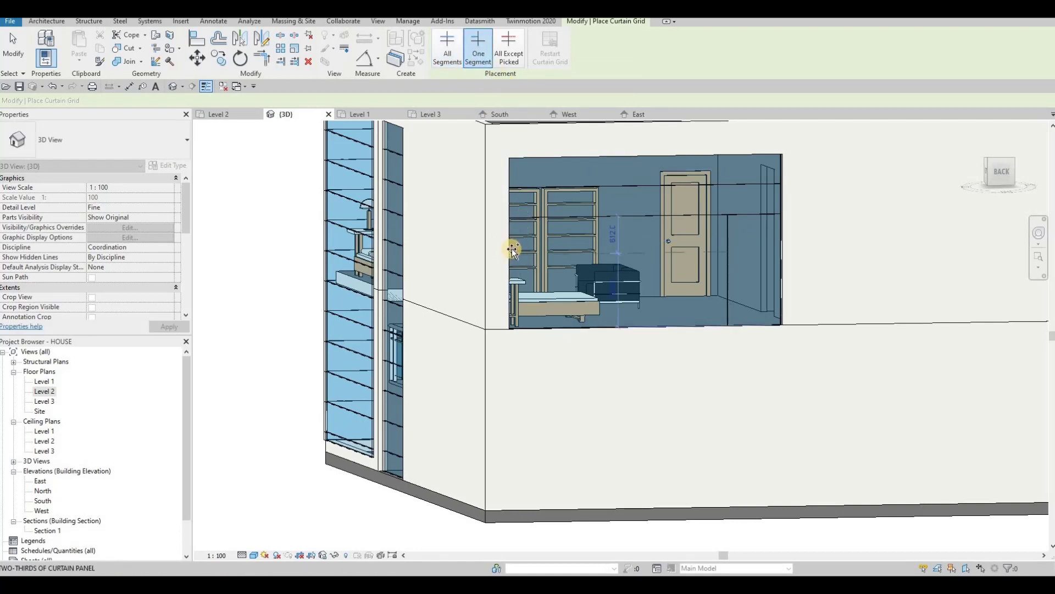
scroll(512, 251, "up", 2)
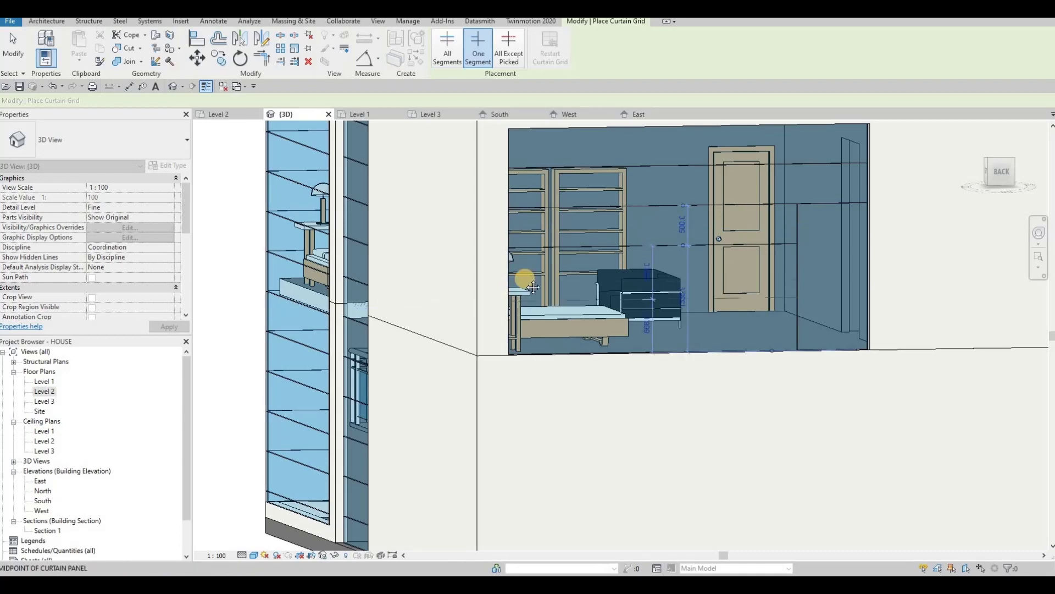
scroll(552, 232, "up", 3)
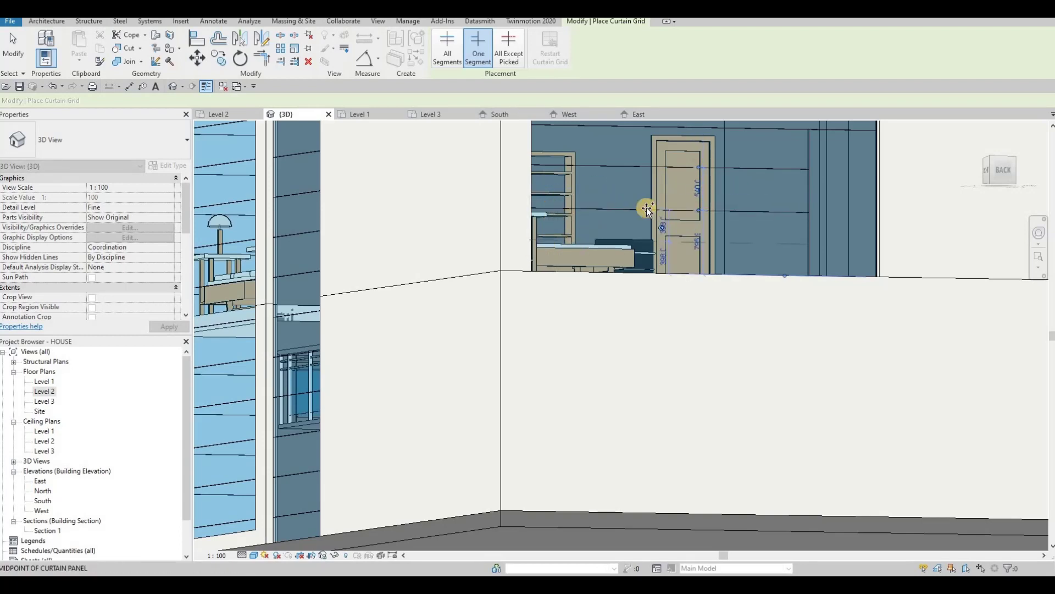
left_click(648, 210)
key("Escape")
key("Escape")
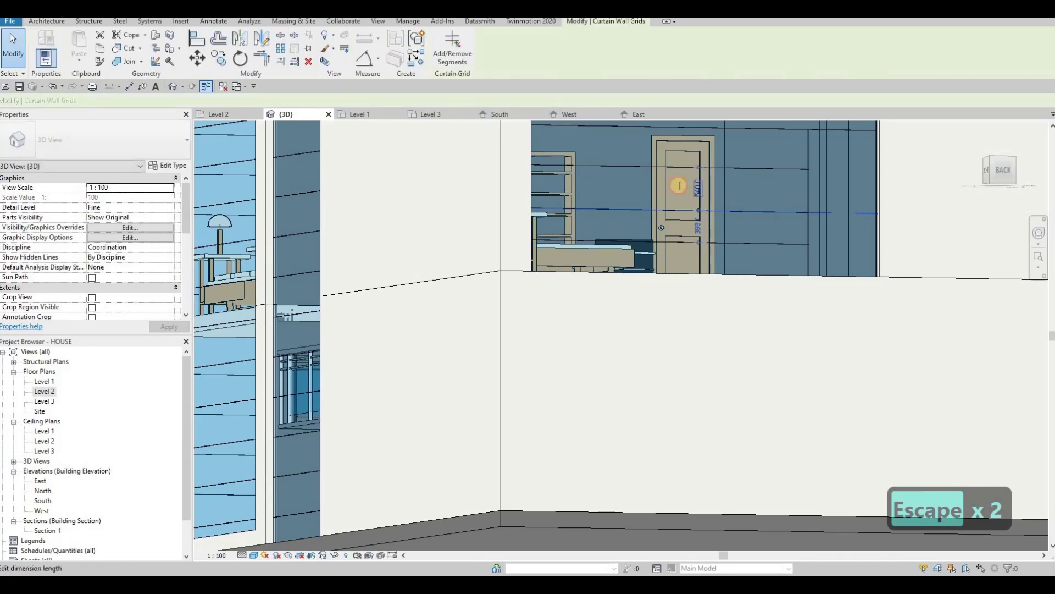
Step: Set the spacing between the bedroom curtain wall's second-lowest horizontal grid line and the line above it to 500
left_click(680, 185)
type("500")
key("Return")
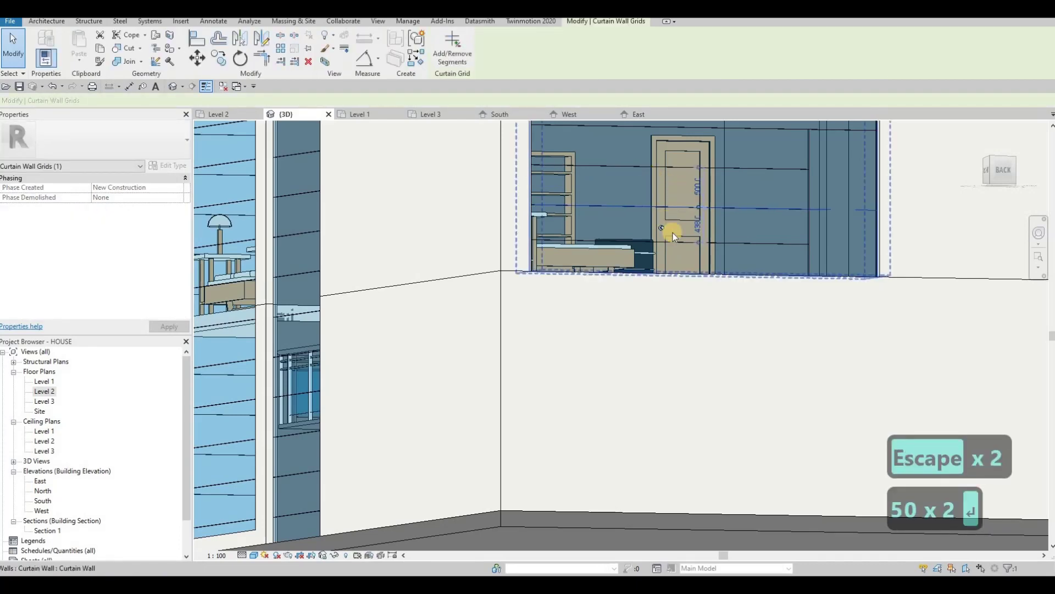
key("Escape")
key("Escape")
Step: Set the spacing between the bedroom curtain wall's lowest horizontal grid line and the line above it to 500
left_click(687, 243)
left_click(694, 223)
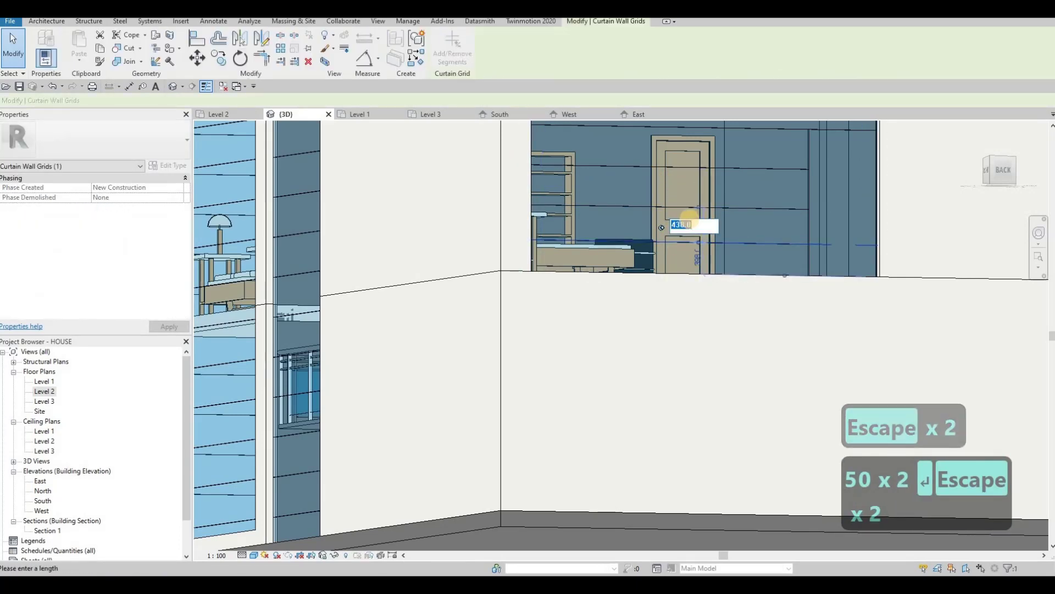
type("500")
key("Return")
key("Escape")
key("Escape")
Step: Open the North elevation and move the Section 1 head up above the roof, clear of the curtain wall
middle_click_drag(675, 229, 450, 126, "shift")
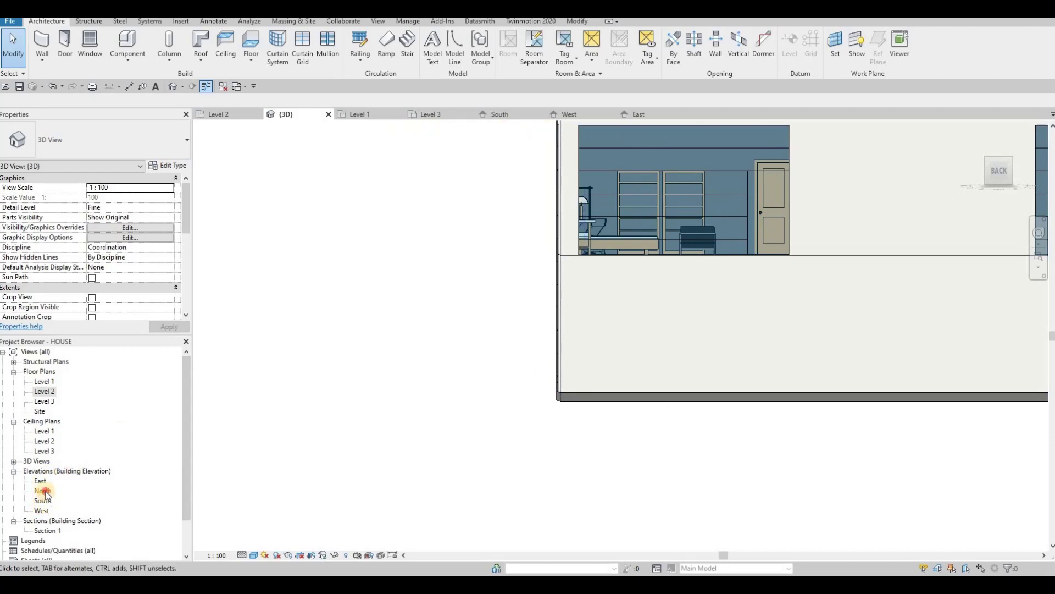
double_click(44, 491)
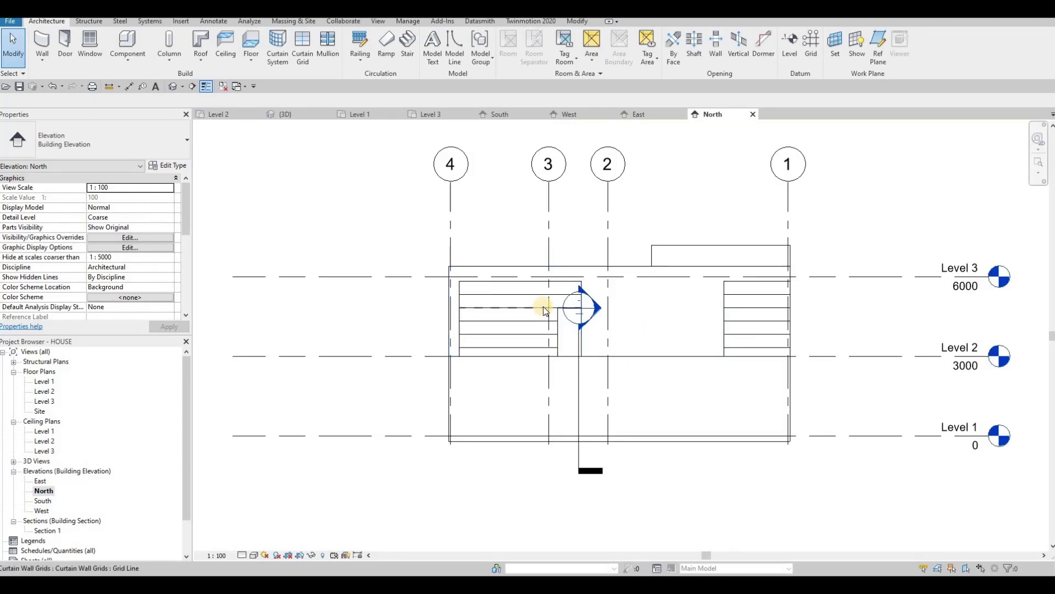
scroll(546, 311, "up", 2)
key("Escape")
scroll(644, 351, "up", 2)
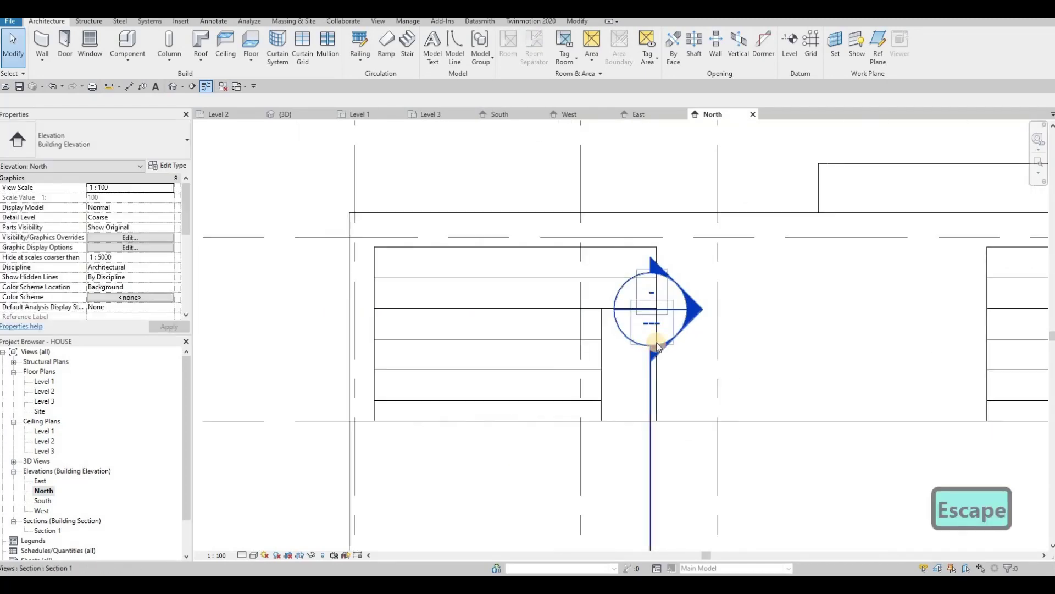
left_click(652, 344)
scroll(652, 344, "down", 1)
left_click_drag(652, 345, 650, 219)
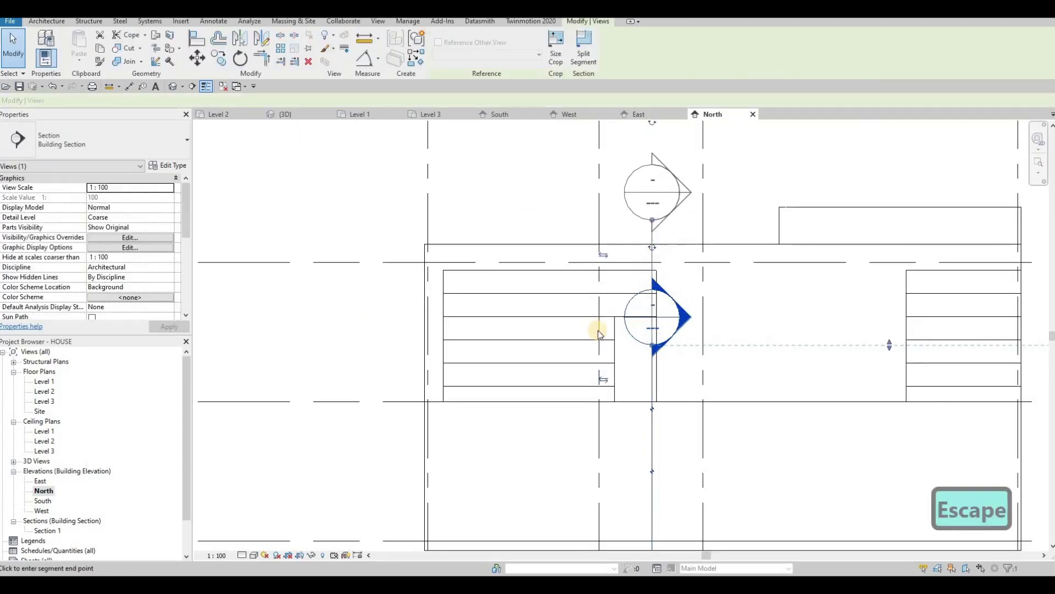
key("Escape")
key("Escape")
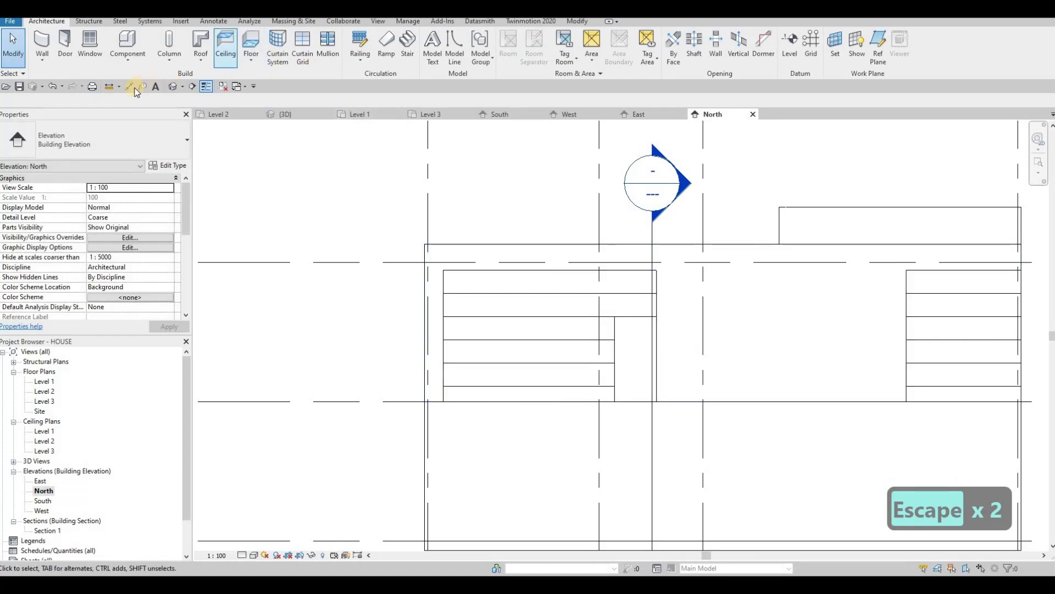
Step: Measure the height of the narrow panel in the bedroom curtain wall in the North elevation
left_click(132, 87)
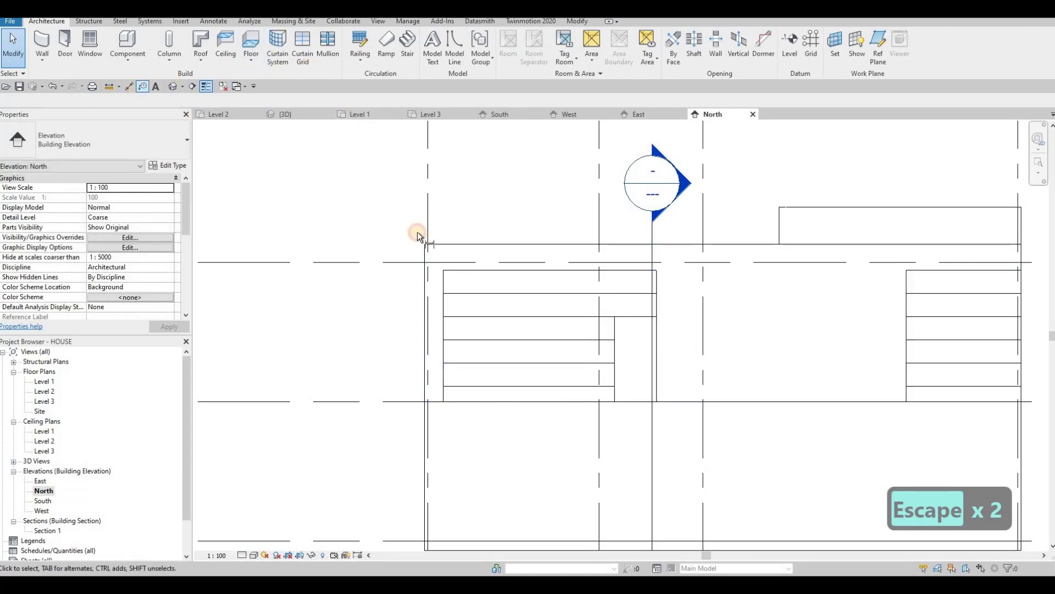
left_click(634, 317)
left_click(691, 314)
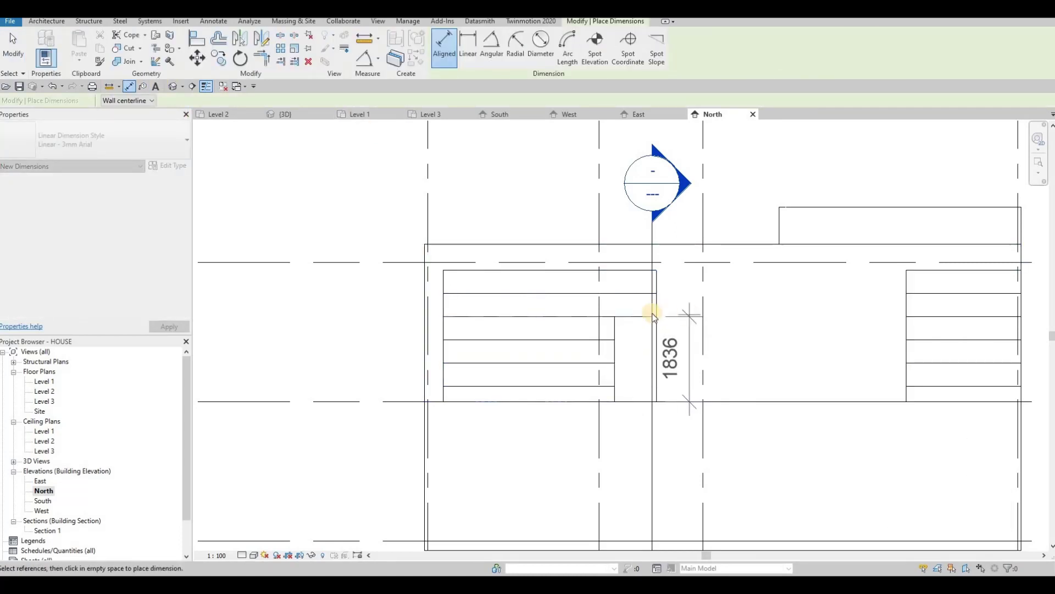
key("Escape")
key("Escape")
key("Escape")
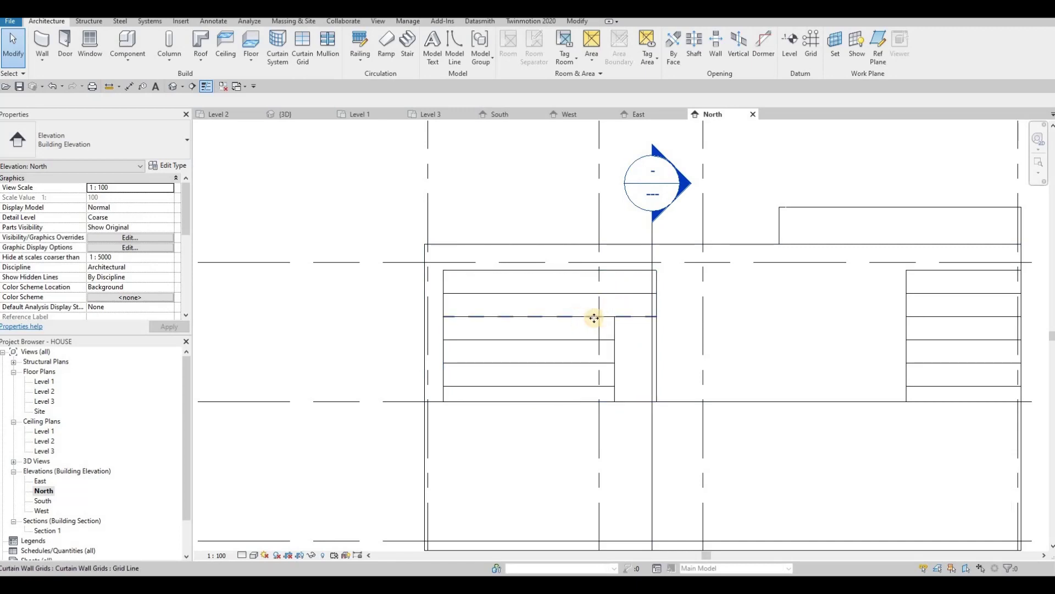
Step: Replace the full-width grid line above the narrow panel with a one-segment horizontal line across only the wide panel, at its midpoint
left_click(587, 317)
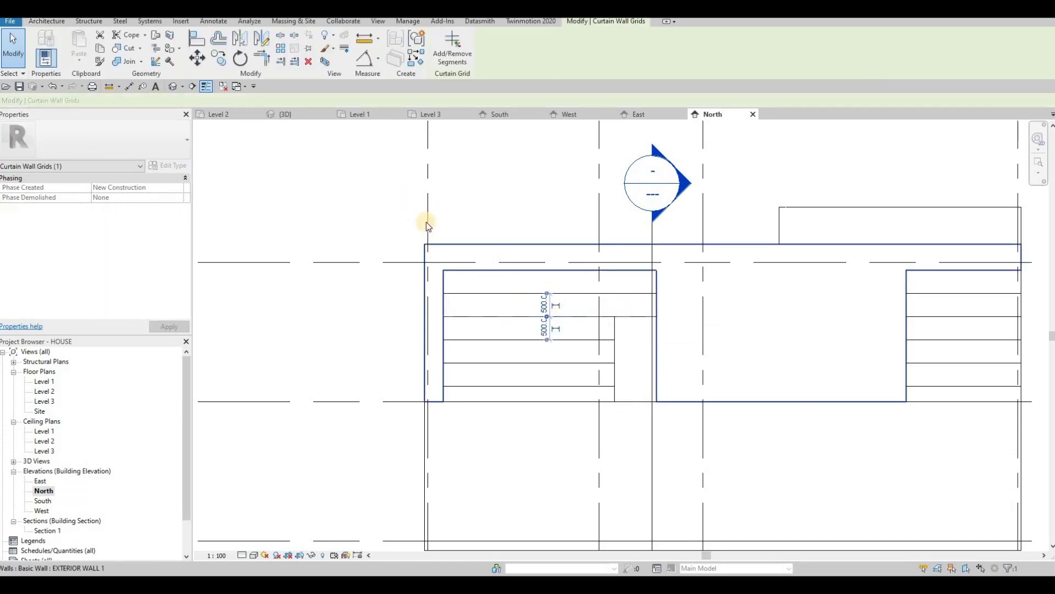
key("Delete")
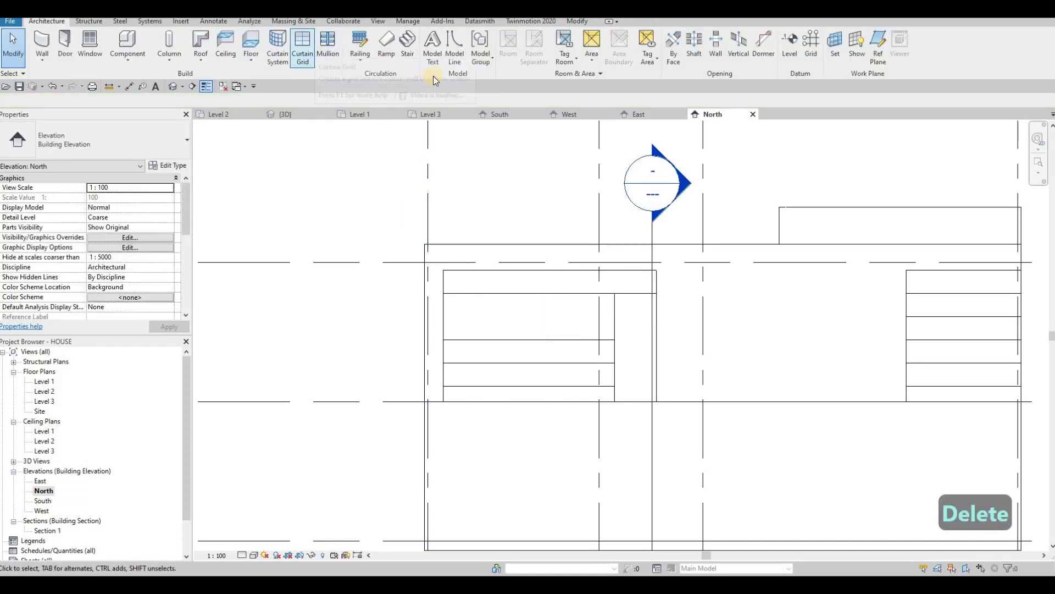
left_click(303, 47)
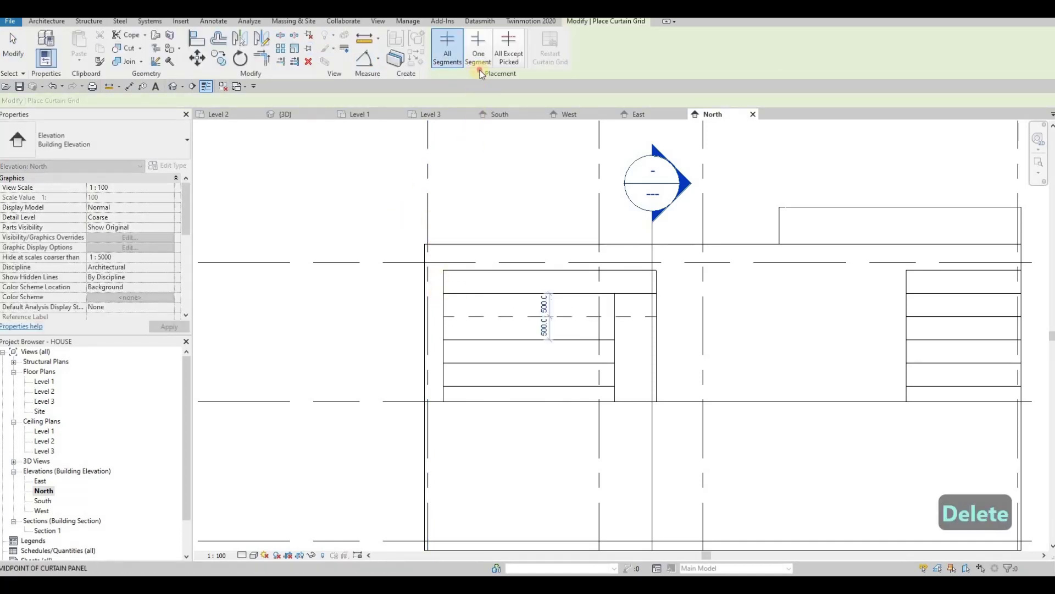
left_click(478, 50)
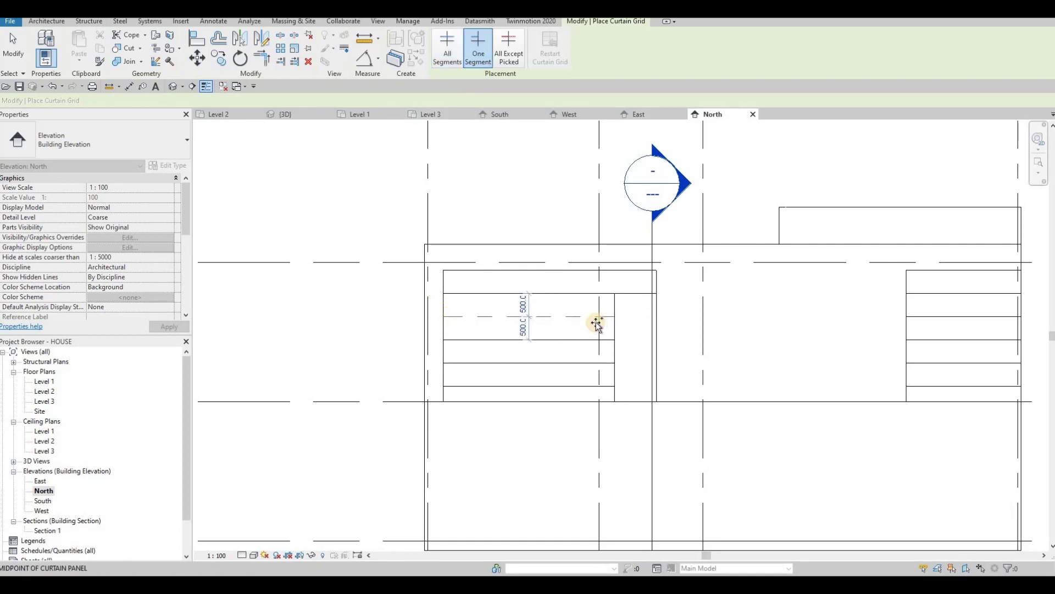
left_click(552, 311)
key("Escape")
key("Escape")
key("Escape")
scroll(555, 305, "down", 2)
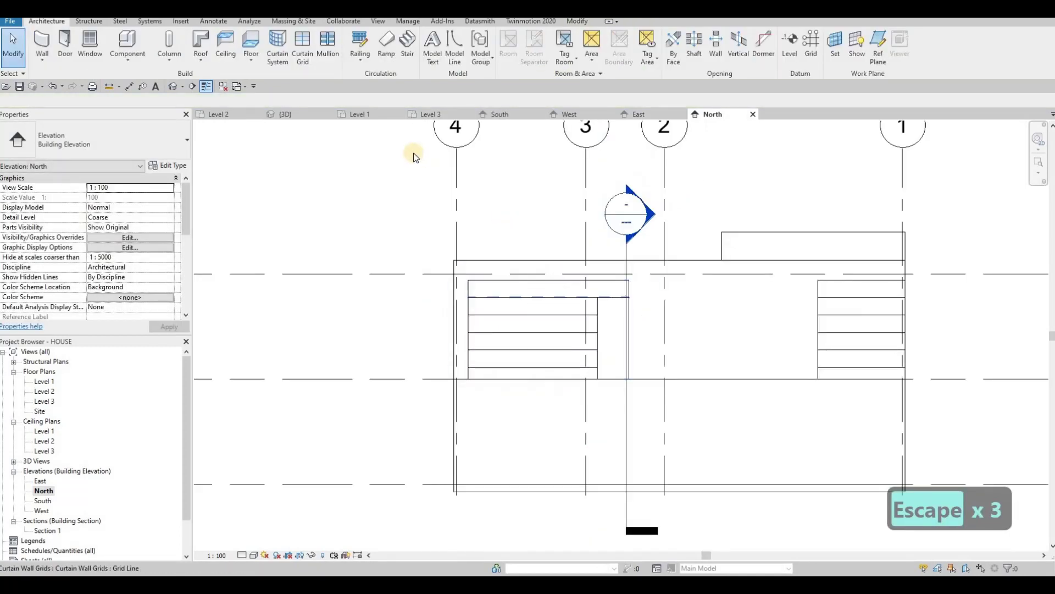
Step: In the 3D view, add Rectangular Mullion 50mm x 65mm to all grid lines of the house's front curtain walls
left_click(279, 114)
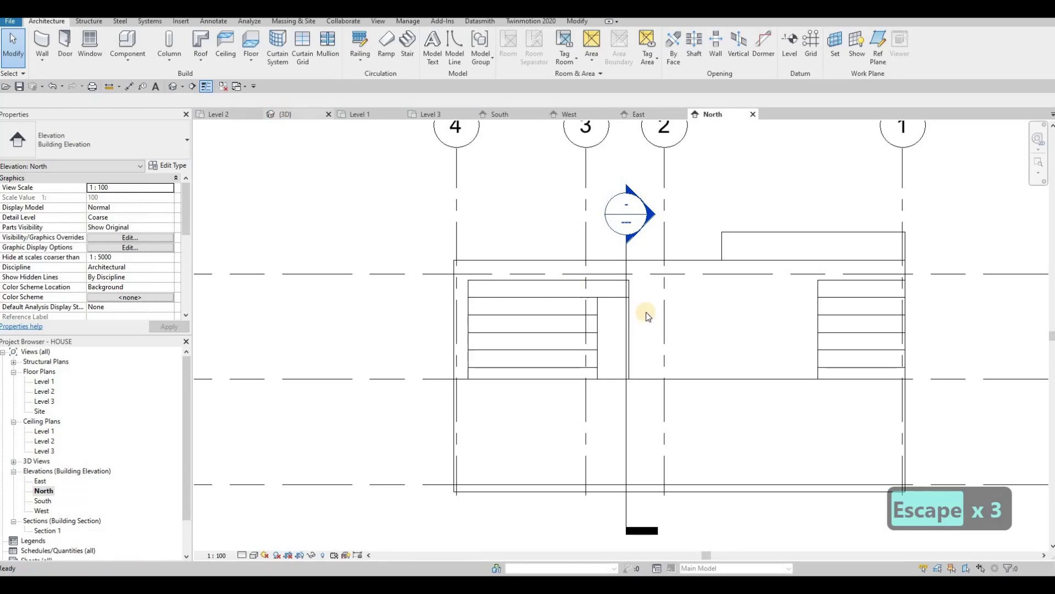
key("Escape")
middle_click_drag(603, 338, 681, 379, "shift")
middle_click_drag(690, 342, 495, 352, "shift")
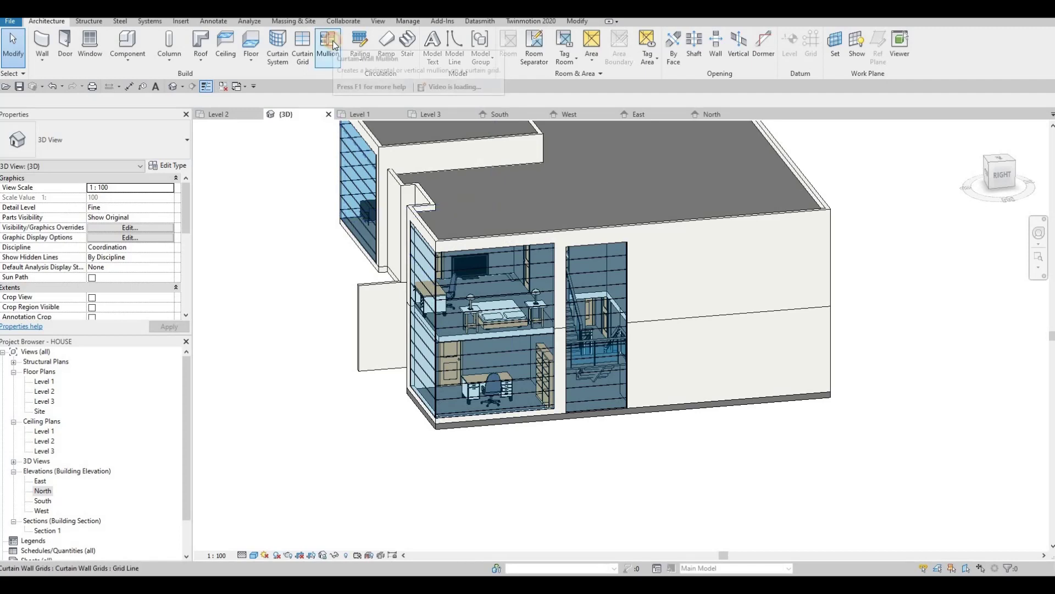
left_click(330, 44)
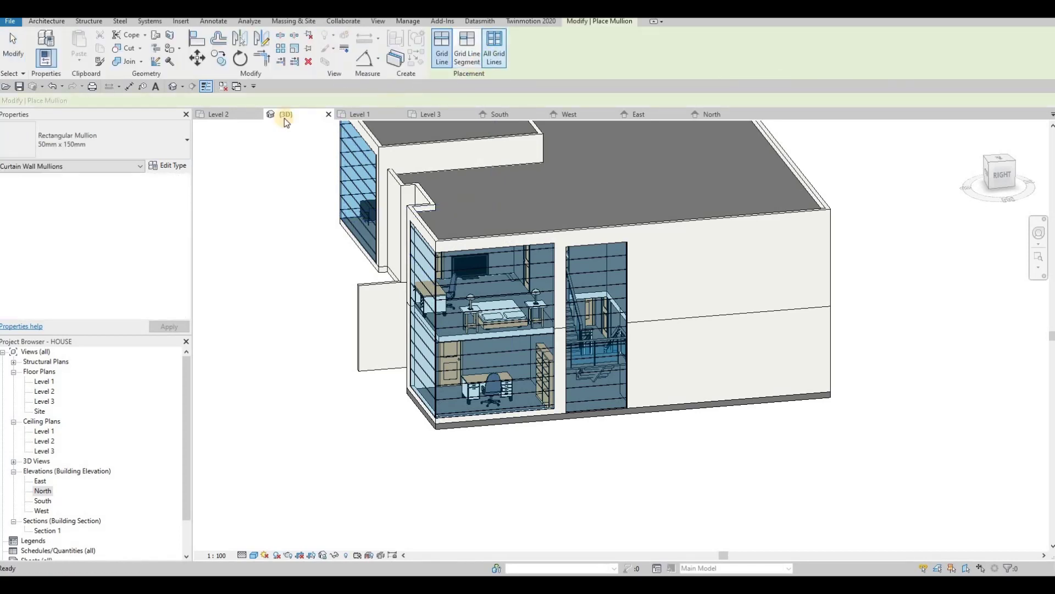
left_click(131, 146)
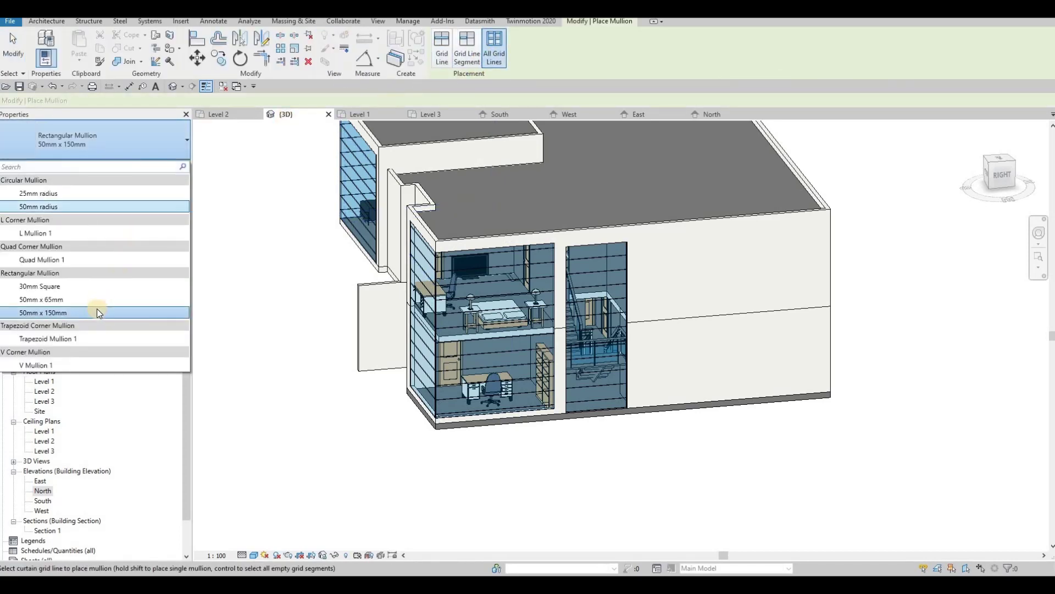
left_click(97, 299)
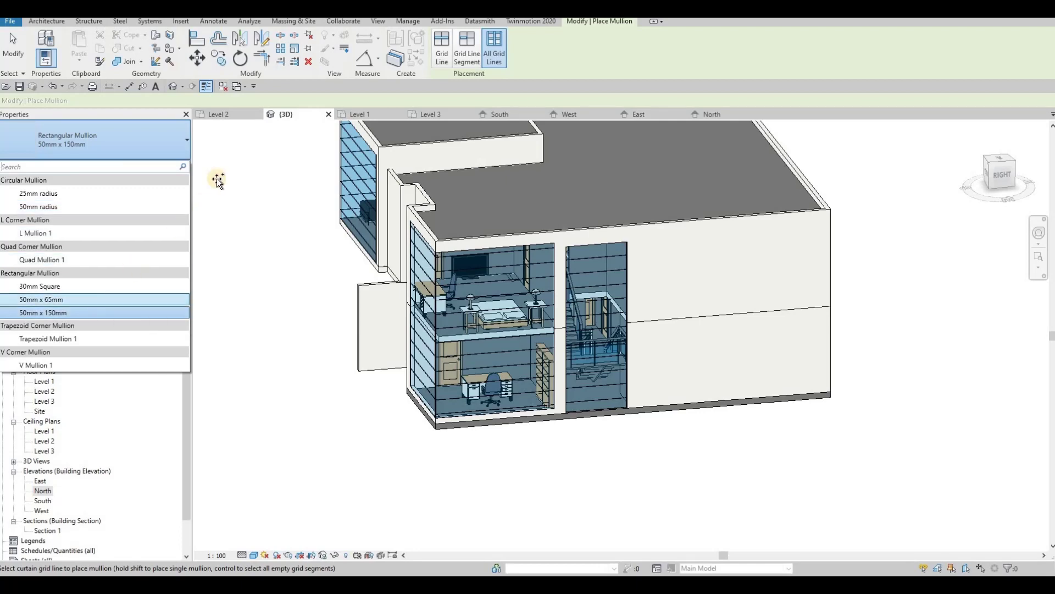
middle_click_drag(657, 292, 474, 286, "shift")
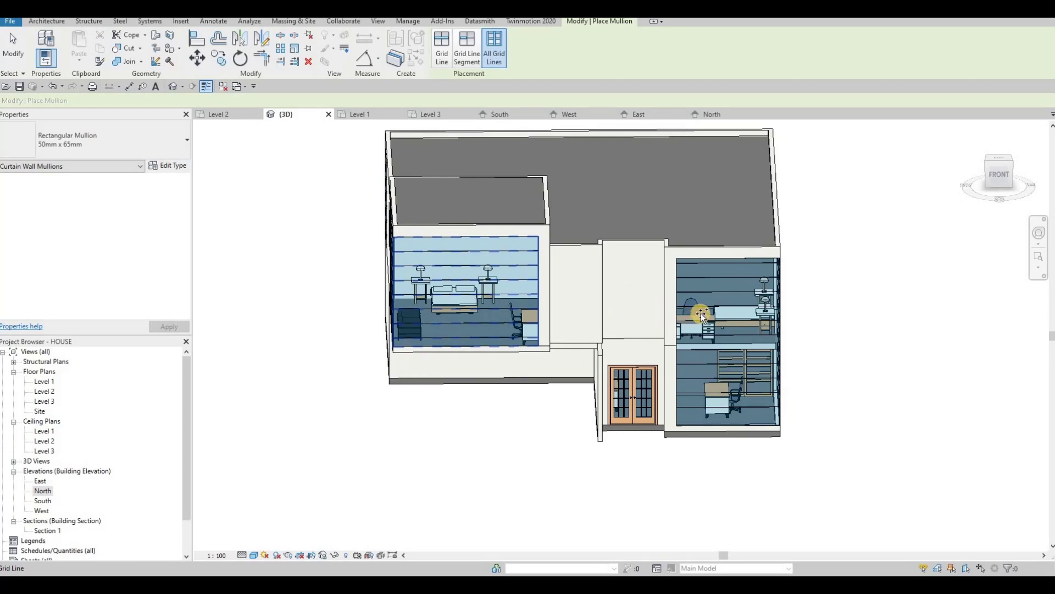
middle_click_drag(540, 292, 521, 277, "shift")
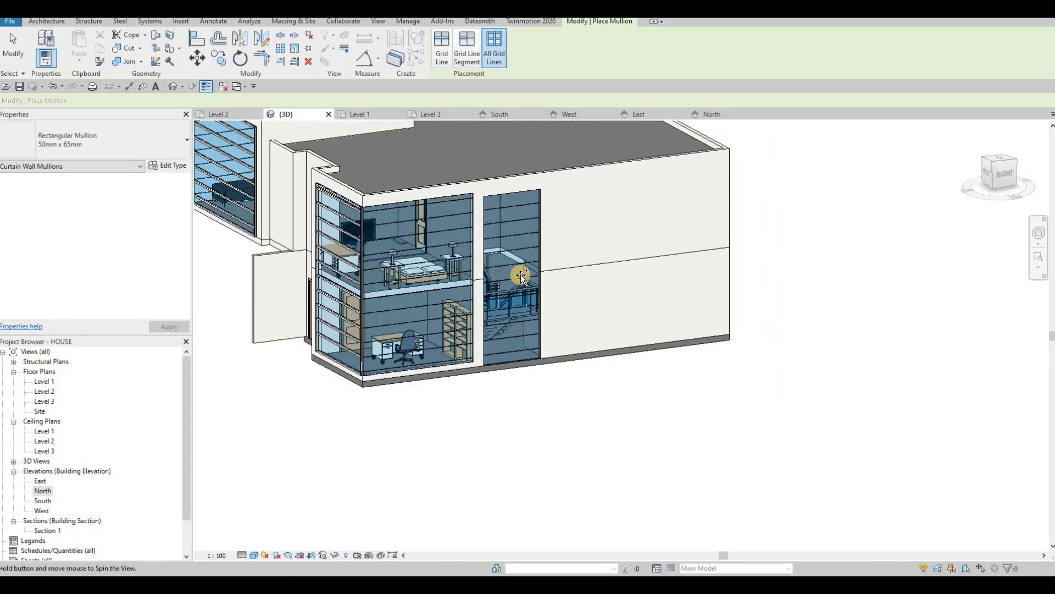
Step: Add 50mm x 65mm rectangular mullions to the grid lines of the right-side and back curtain walls
middle_click_drag(453, 316, 714, 223, "shift")
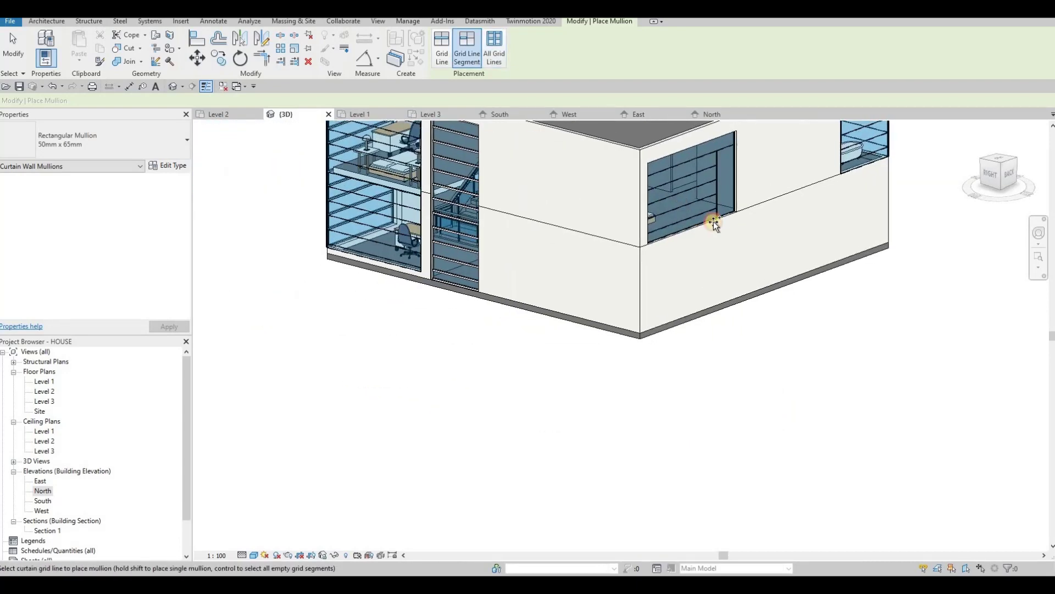
left_click(689, 205)
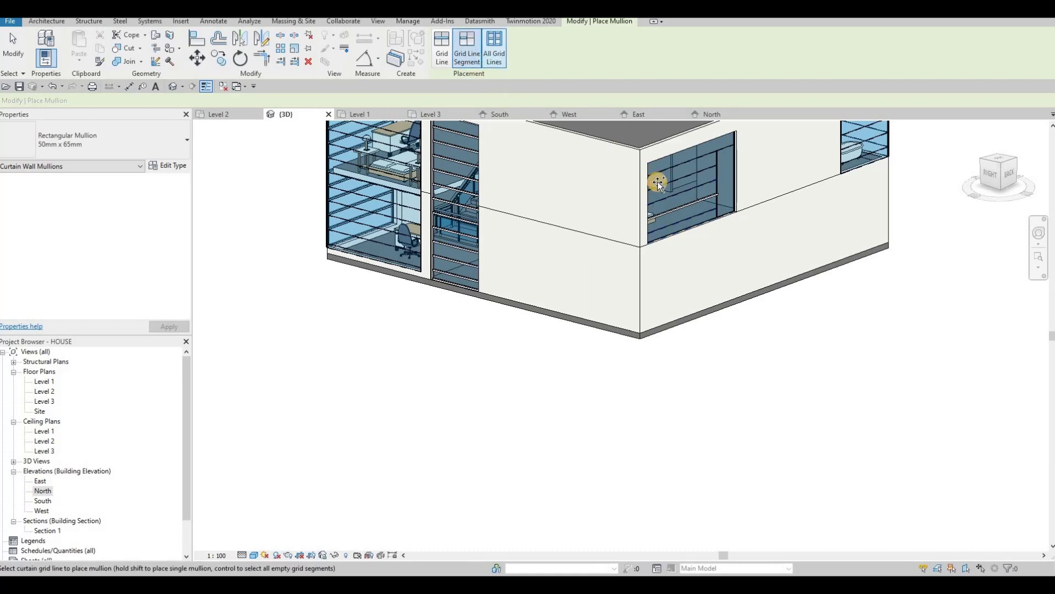
left_click(658, 181)
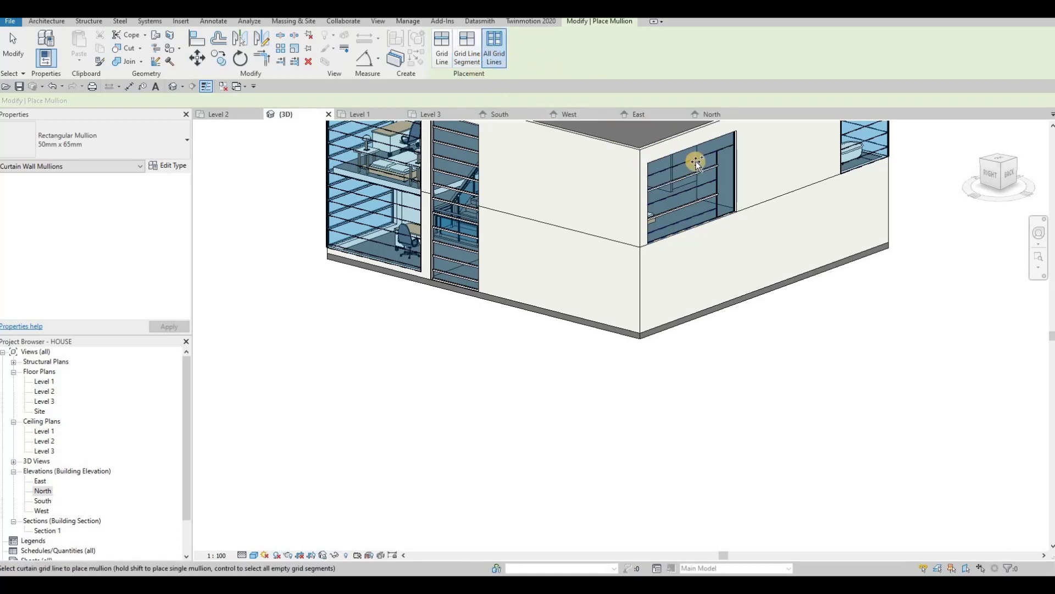
key("Escape")
key("Escape")
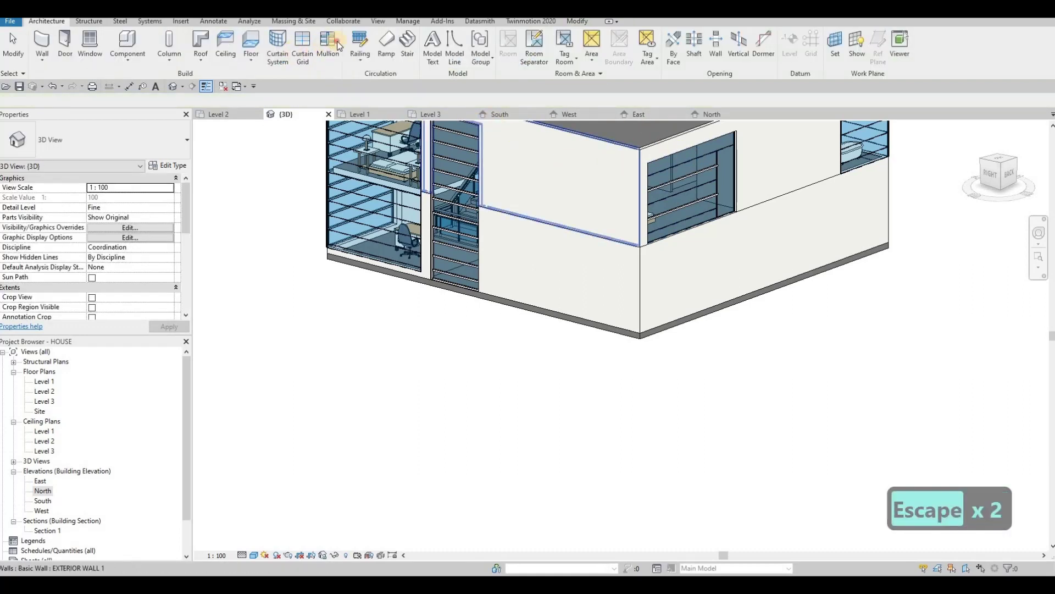
left_click(329, 49)
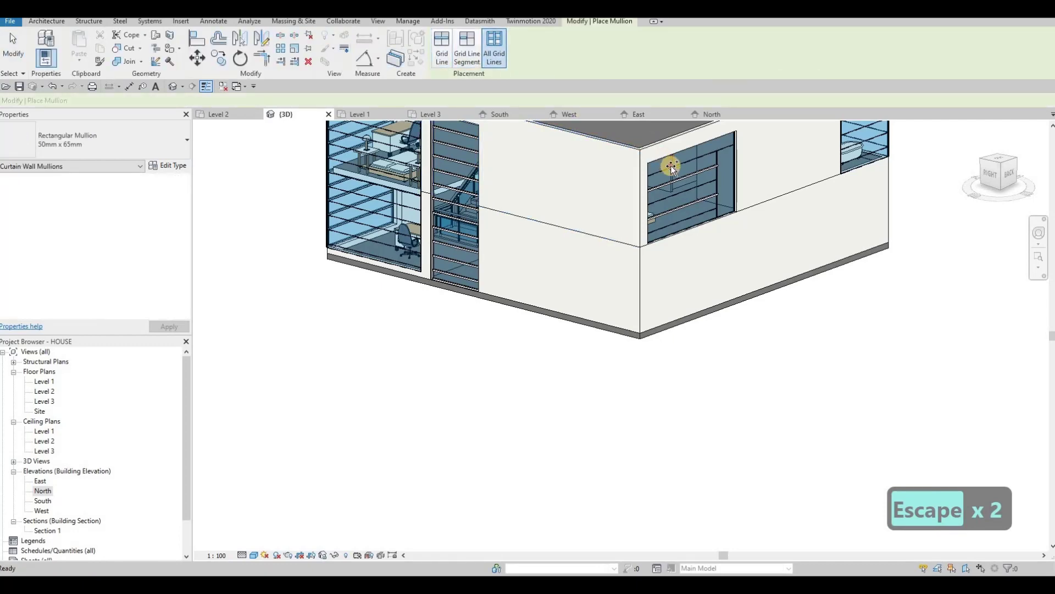
middle_click_drag(648, 238, 680, 267, "shift")
key("Escape")
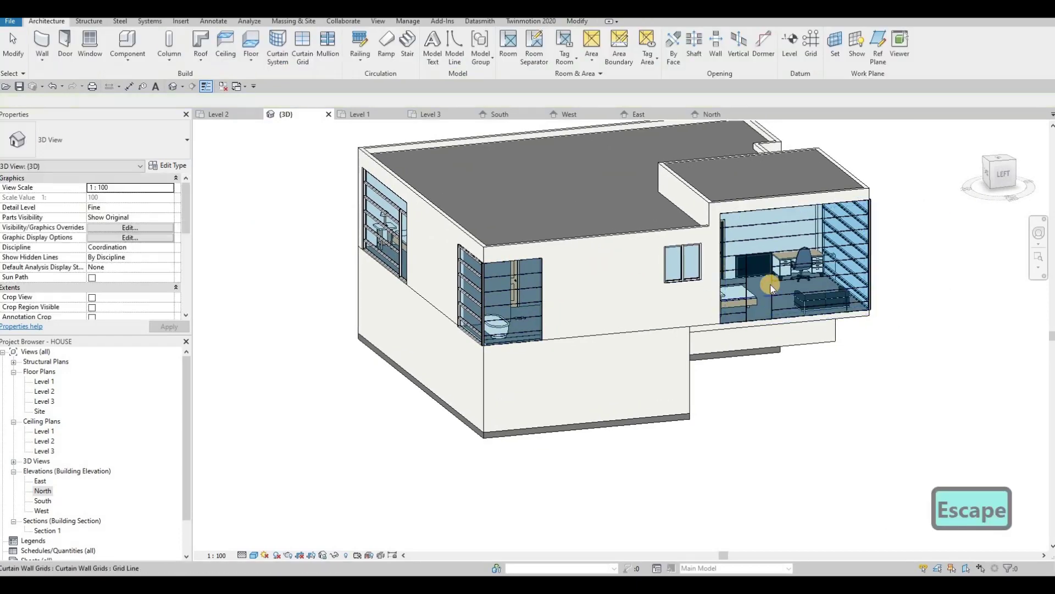
Step: Add 50mm x 65mm mullions to all grid lines of the left-side bedroom curtain wall and delete the mullion under its door-width panel
left_click(327, 47)
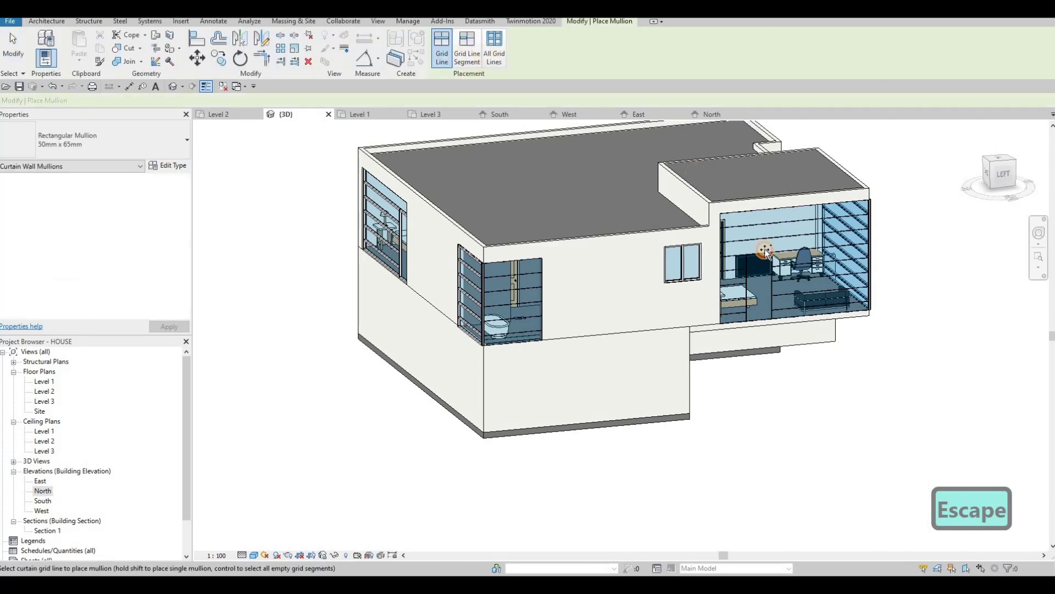
key("Escape")
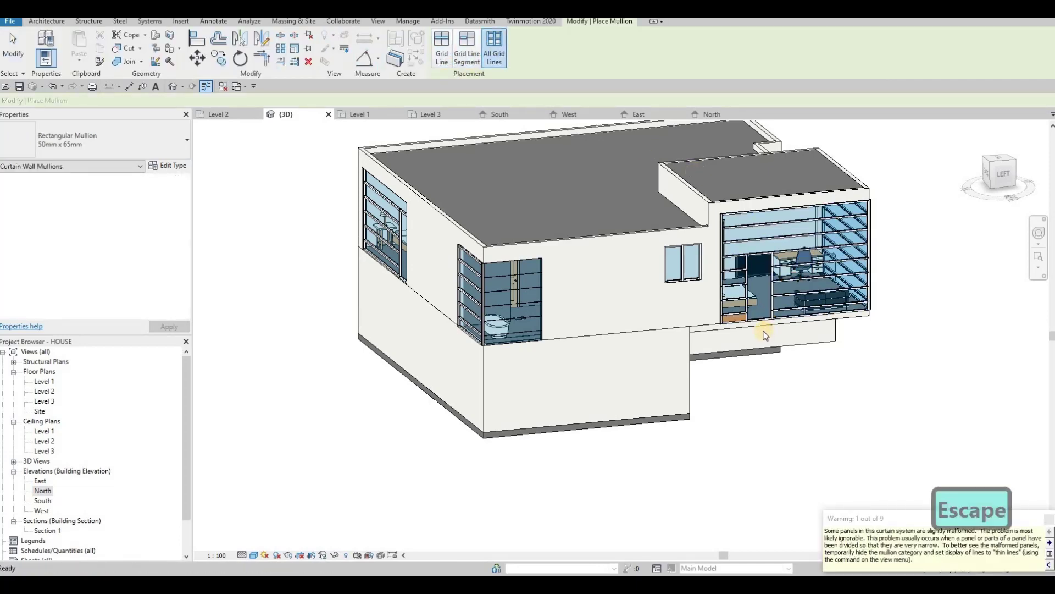
scroll(760, 319, "up", 4)
key("Escape")
left_click(752, 320)
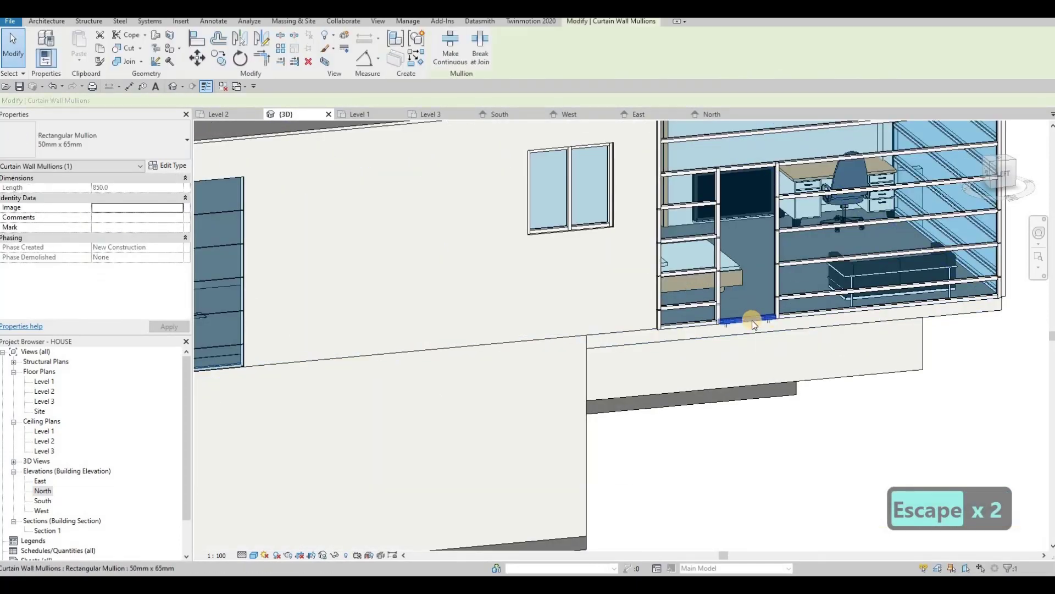
key("Delete")
Step: Delete the bottom mullion under the narrow door-width panel of the back bedroom curtain wall
scroll(509, 341, "down", 5)
scroll(348, 242, "up", 8)
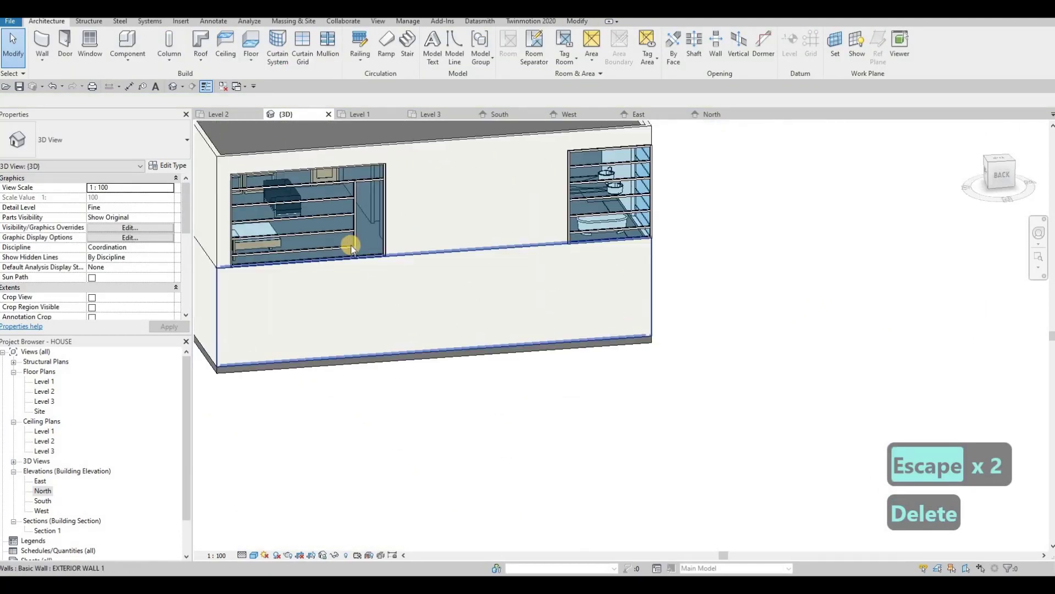
key("Escape")
left_click(396, 281)
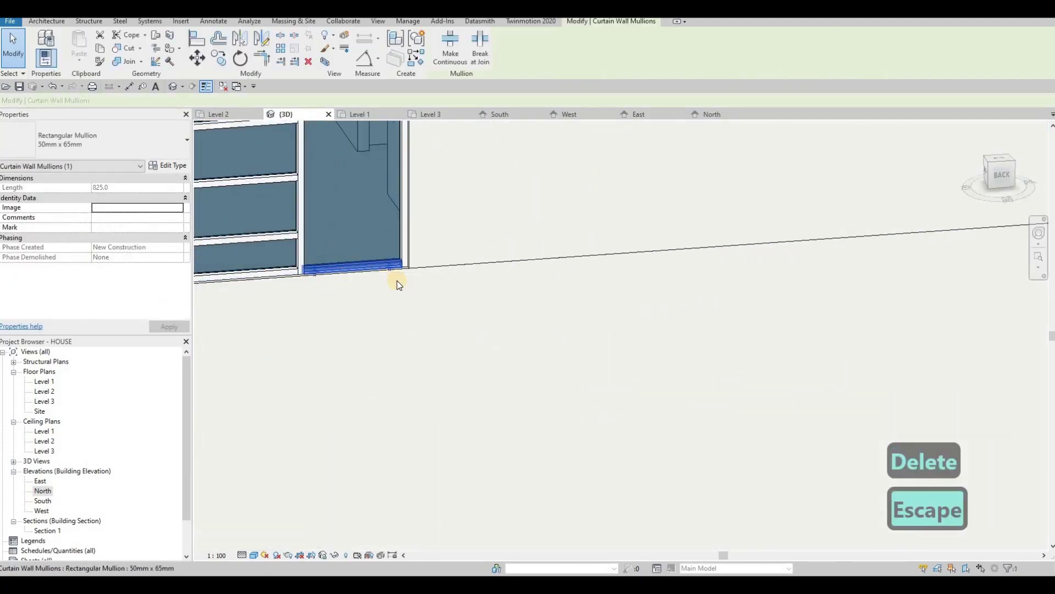
key("Delete")
scroll(481, 344, "down", 5)
middle_click_drag(480, 344, 701, 369)
scroll(701, 369, "down", 5)
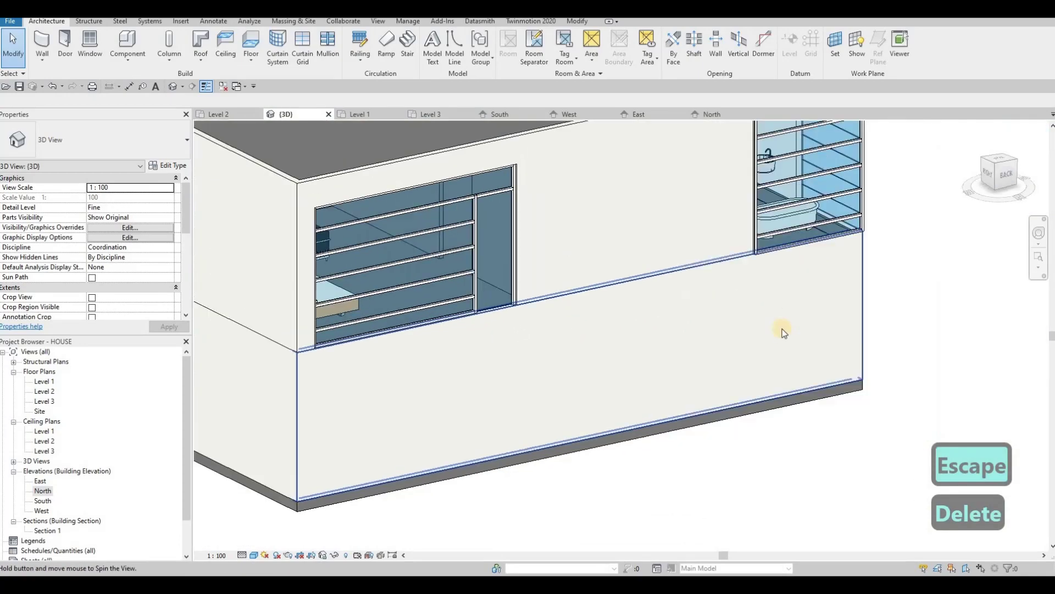
Step: Examine the mullions on the curtain walls around the left and front sides of the house
middle_click_drag(778, 329, 646, 328, "shift")
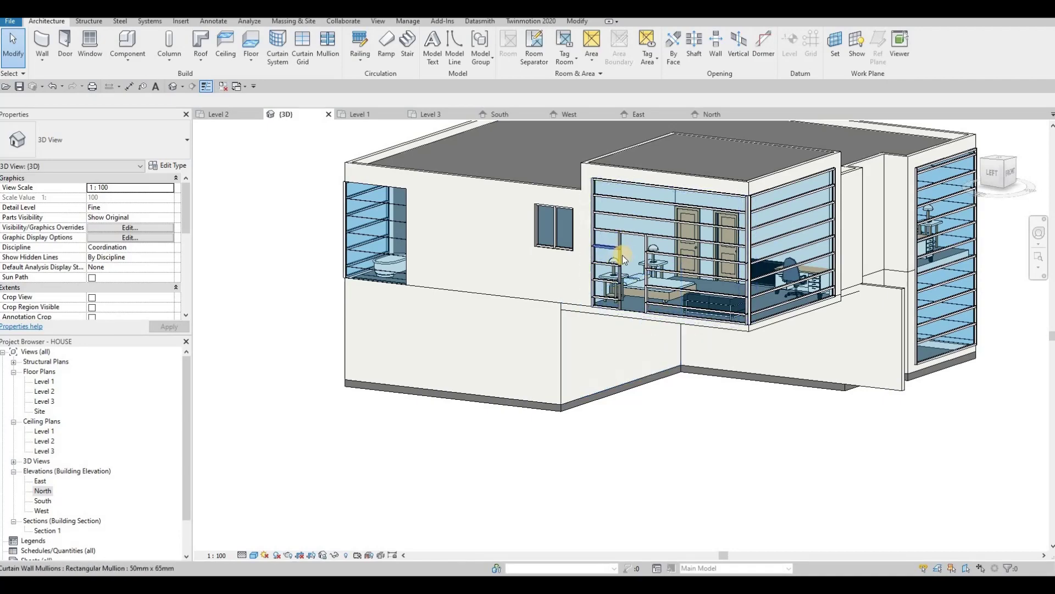
scroll(660, 264, "up", 6)
key("Escape")
scroll(638, 267, "down", 6)
middle_click_drag(655, 266, 695, 266, "shift")
scroll(687, 265, "down", 2)
middle_click_drag(219, 279, 194, 298, "shift")
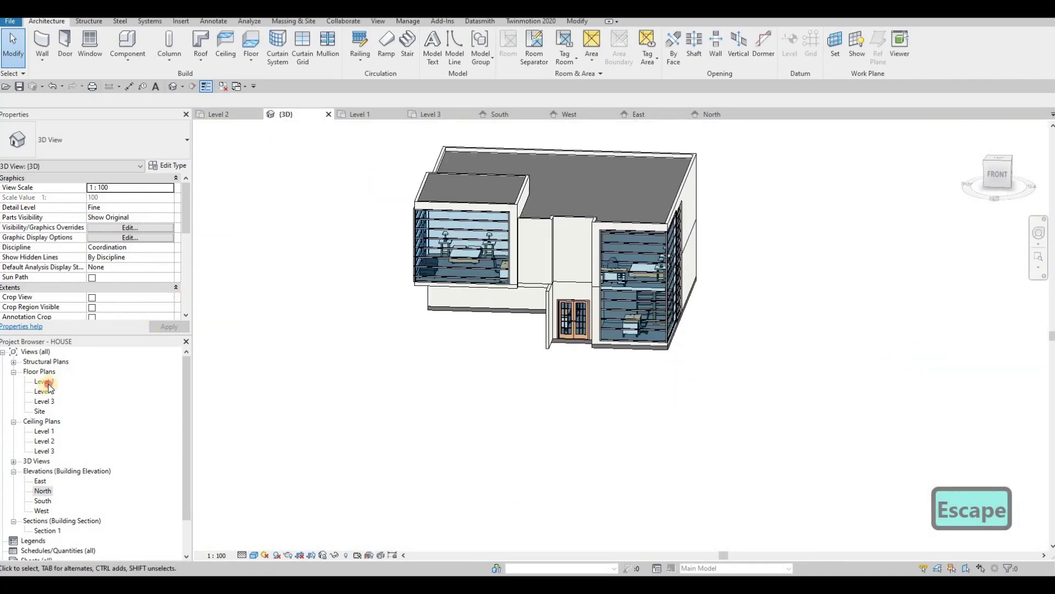
Step: Open the Level 1 floor plan and examine the exterior wall along grid A beside the kitchen and dining area
double_click(114, 382)
scroll(506, 338, "up", 4)
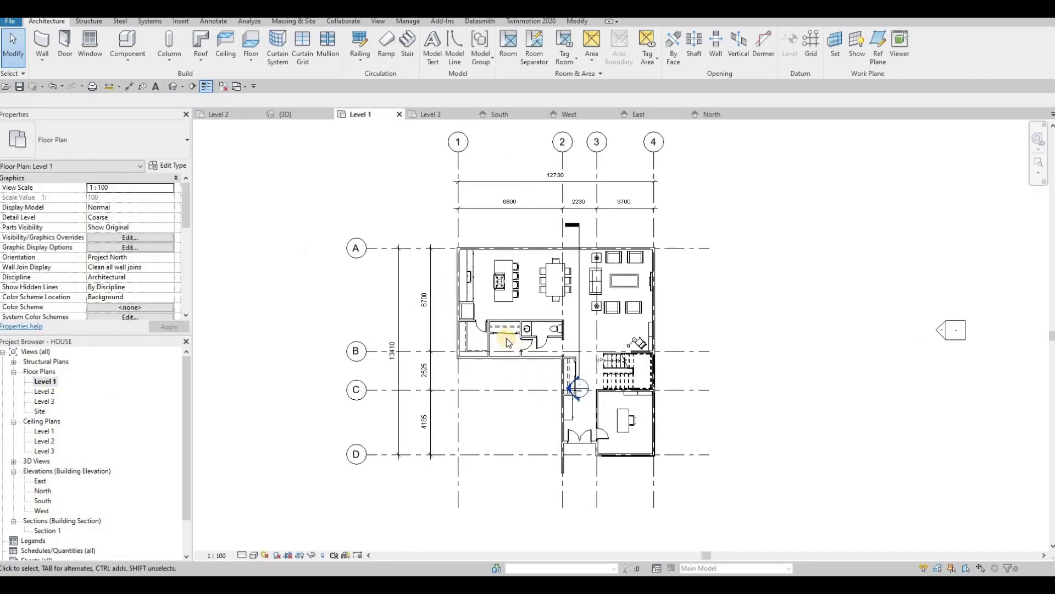
middle_click_drag(275, 182, 283, 262)
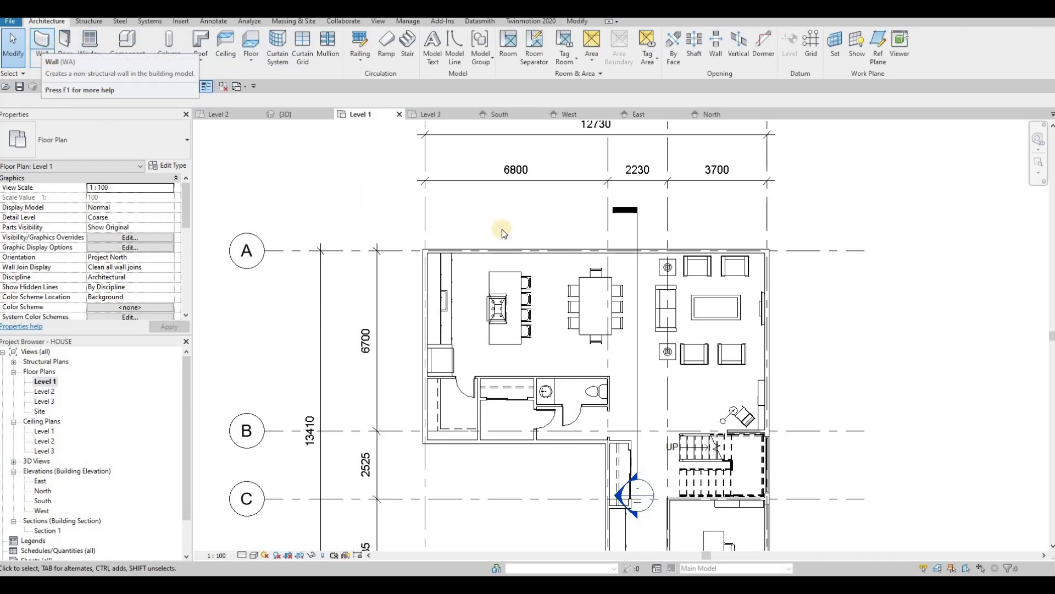
key("Escape")
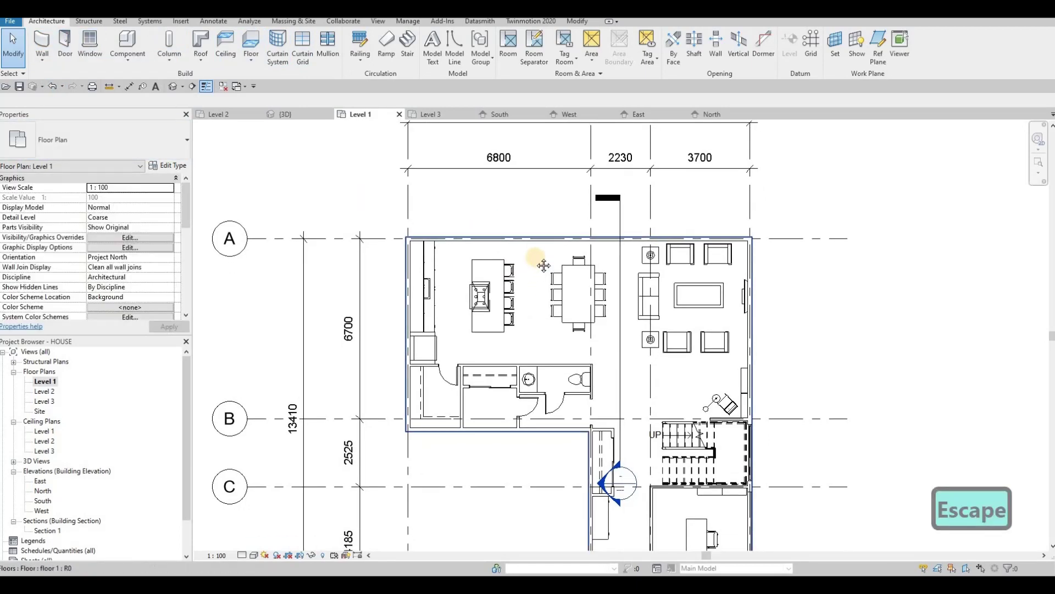
scroll(542, 248, "down", 1)
mouse_move(544, 265)
middle_mouse_down()
mouse_move(536, 283)
mouse_move(536, 248)
middle_mouse_up()
middle_click_drag(499, 203, 501, 177)
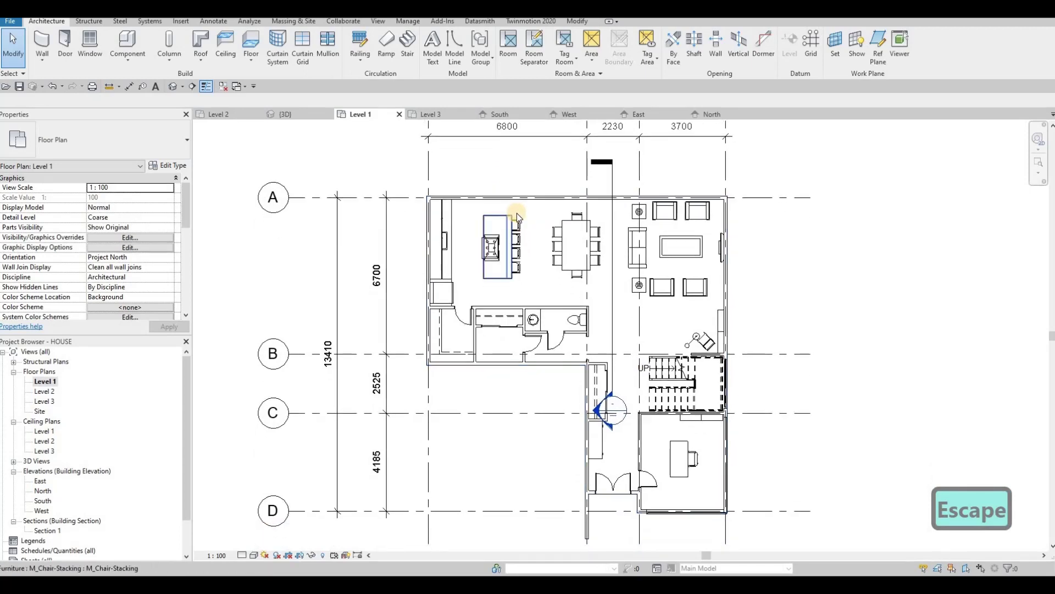
scroll(538, 227, "up", 2)
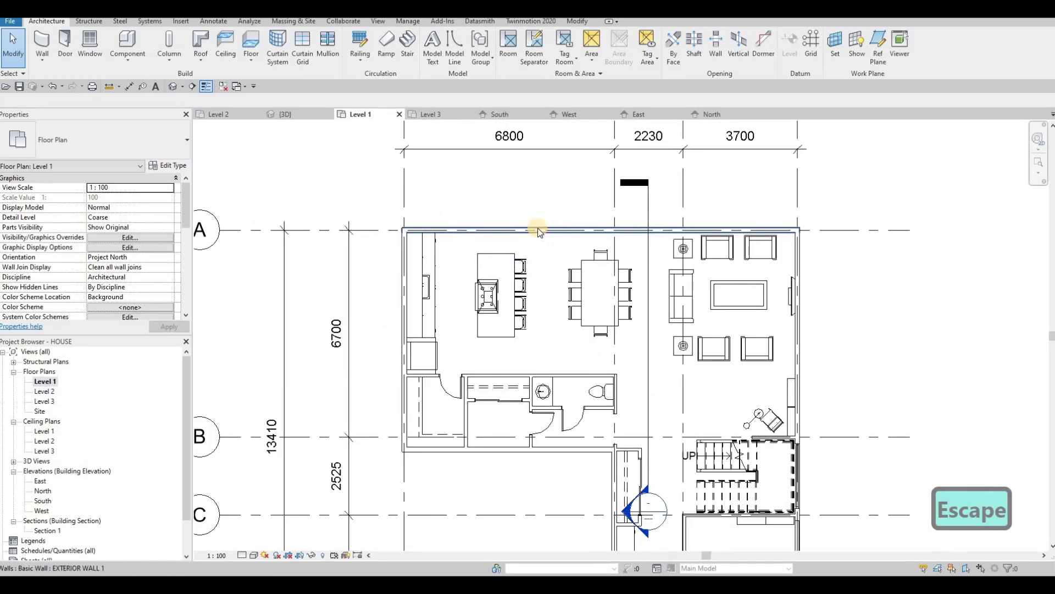
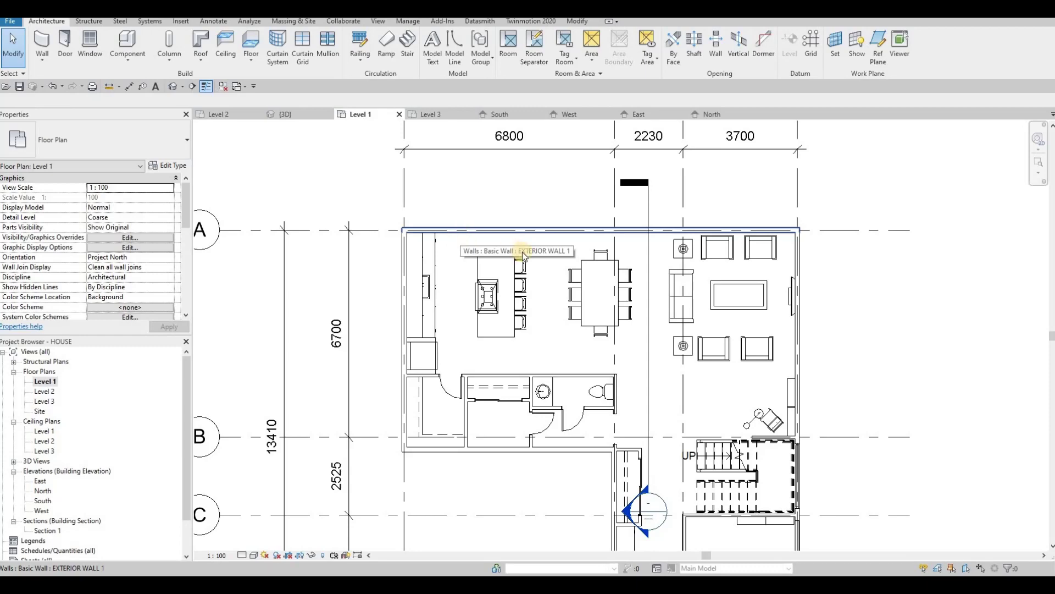
Step: Draw a Level 1 curtain wall about 4200 mm long inside the exterior wall along grid A, behind the living area seating
scroll(568, 233, "down", 3)
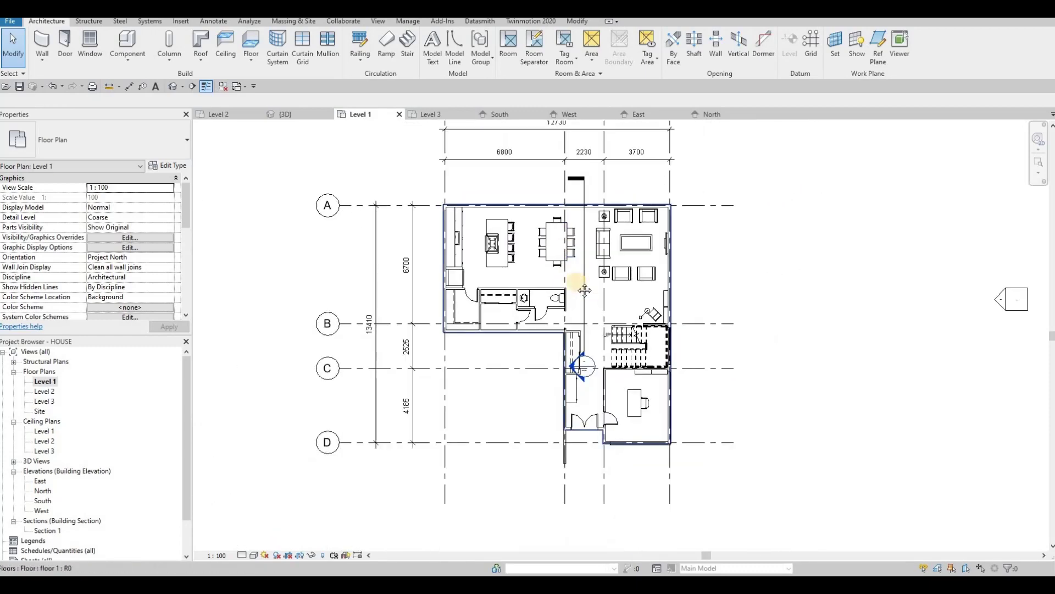
scroll(654, 339, "up", 5)
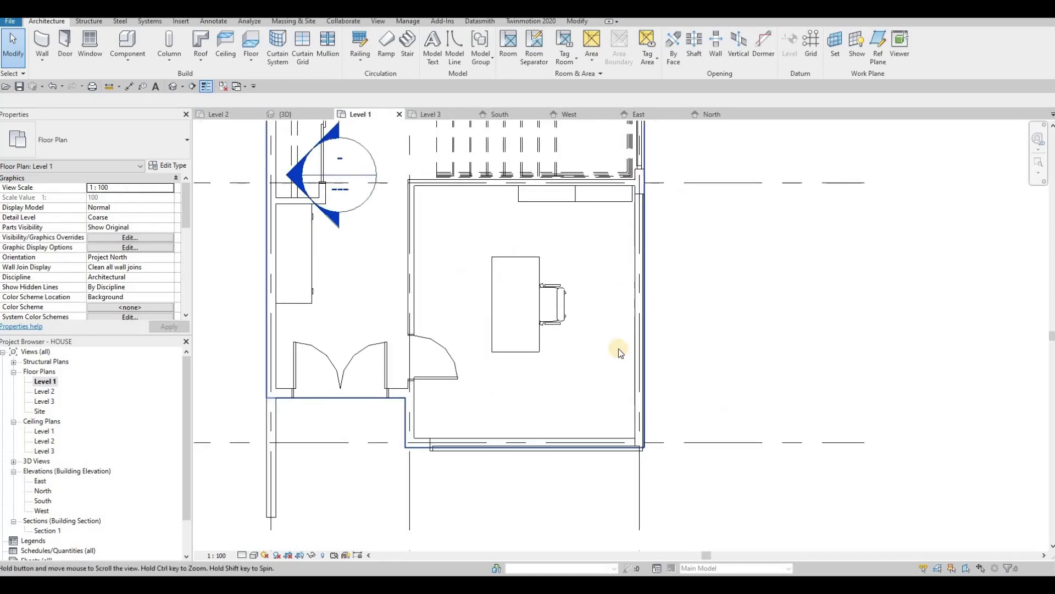
scroll(702, 294, "down", 4)
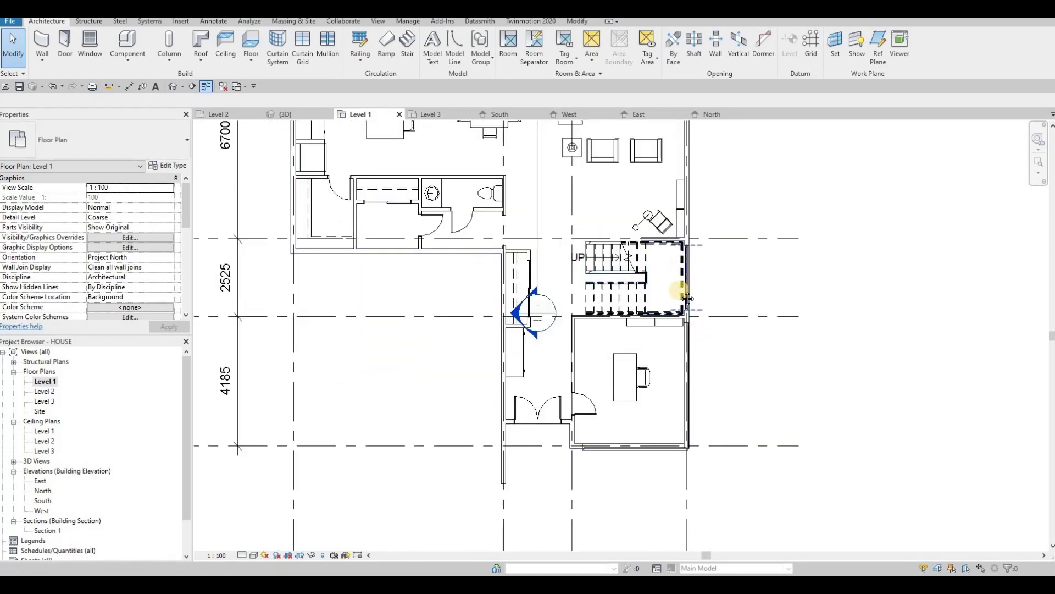
middle_click_drag(654, 190, 649, 223)
scroll(584, 185, "up", 1)
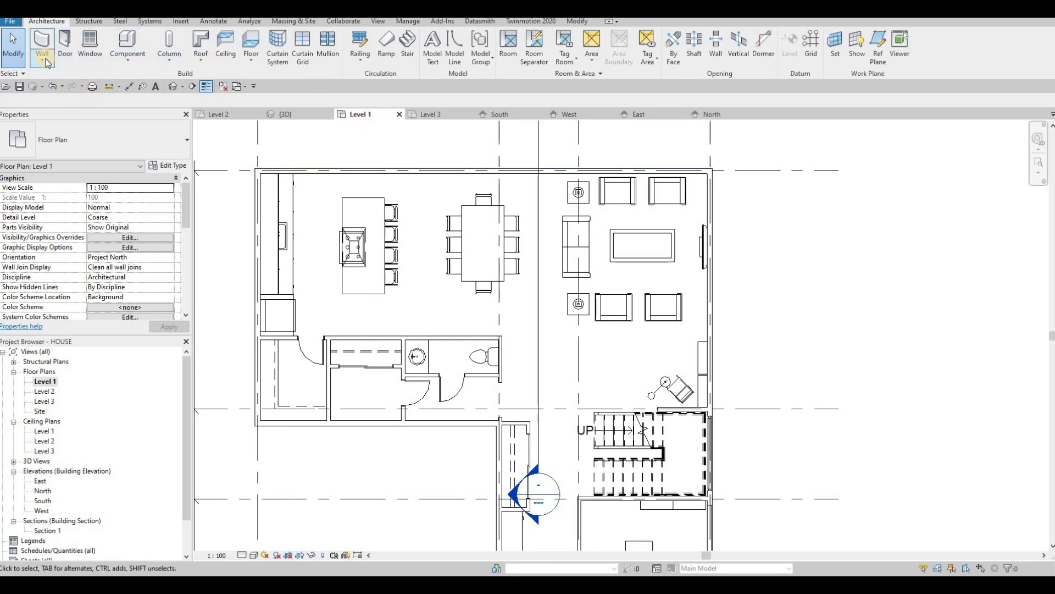
key("w")
key("a")
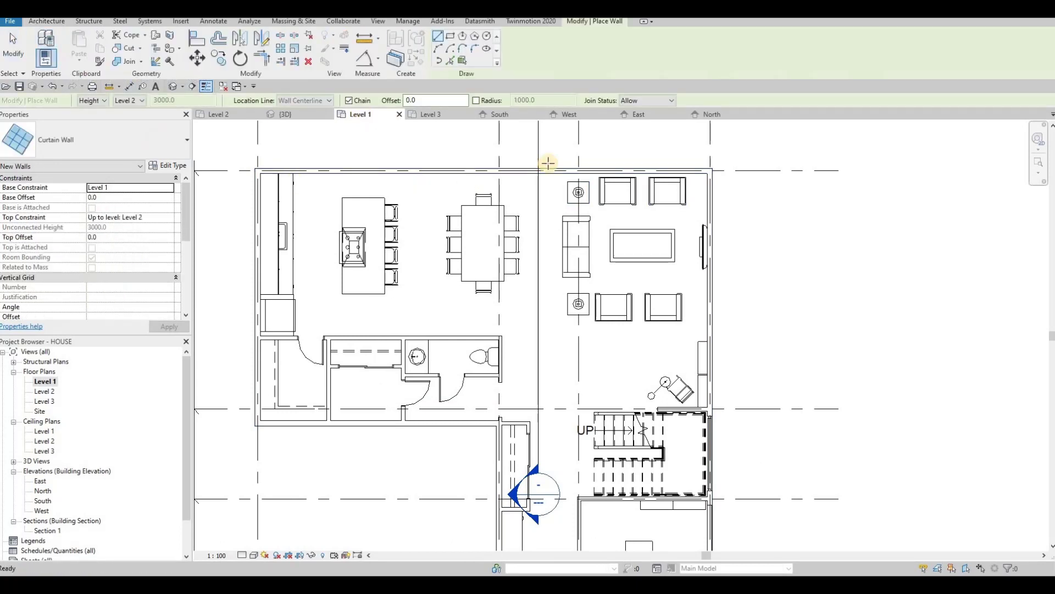
scroll(543, 171, "up", 2)
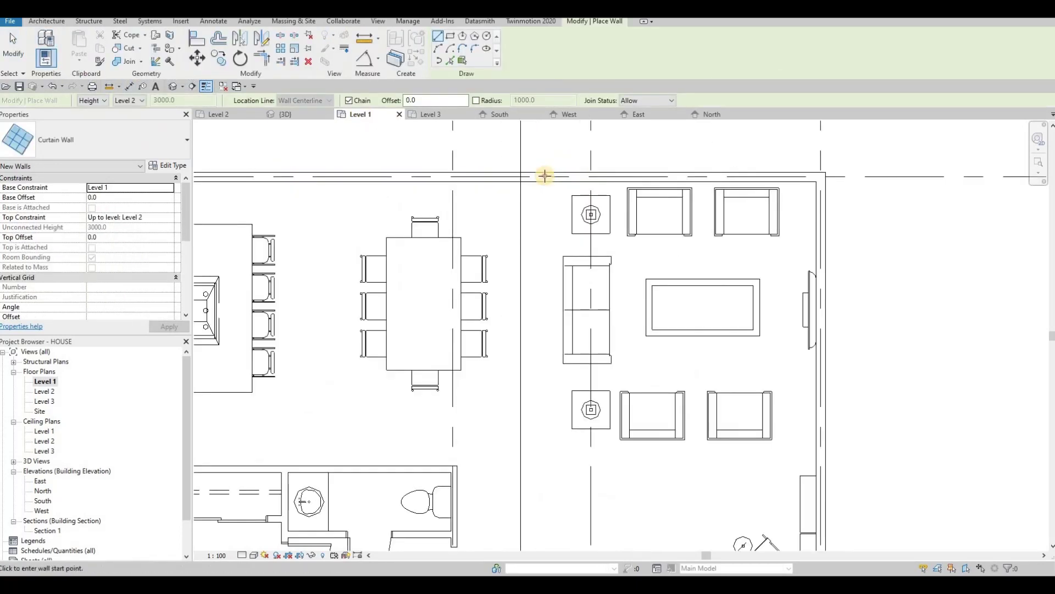
left_click(808, 179)
key("Escape")
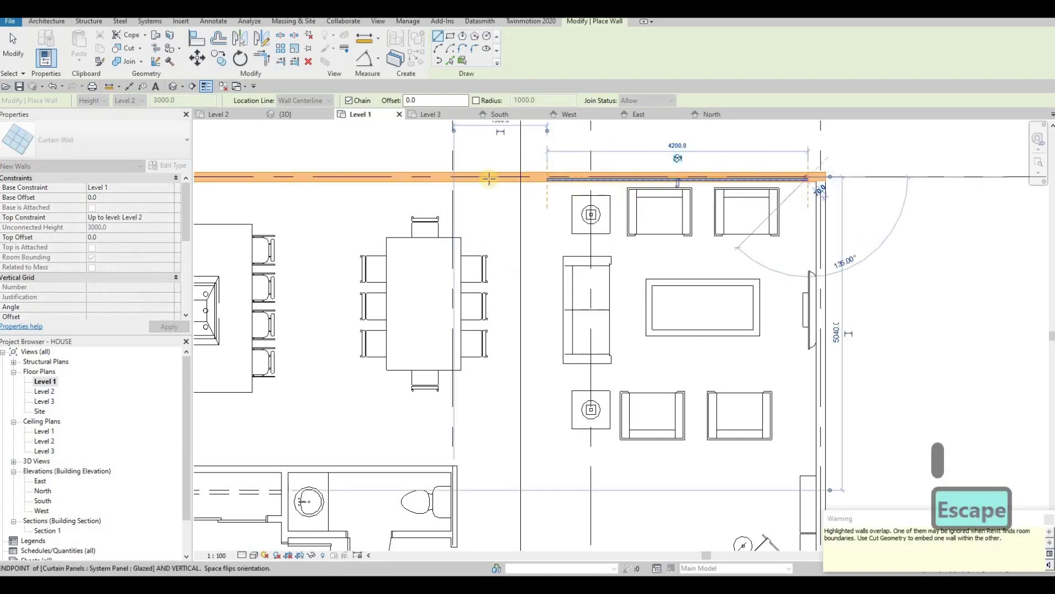
Step: Shorten the new living area curtain wall to 3900 mm by moving its end nearest the dining table
scroll(394, 172, "down", 3)
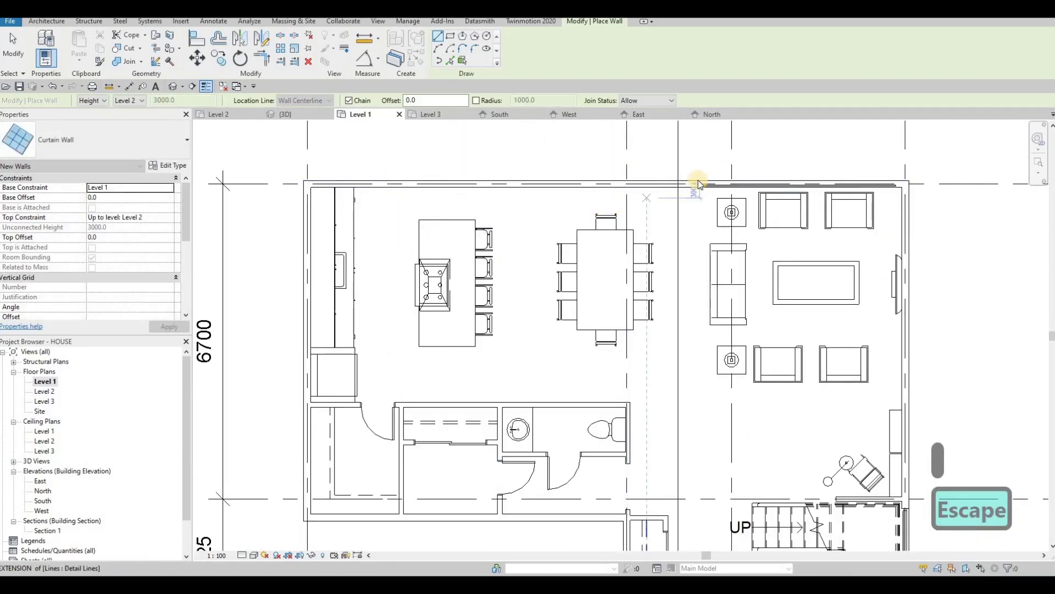
scroll(697, 176, "up", 3)
key("Escape")
key("Escape")
left_click(611, 178)
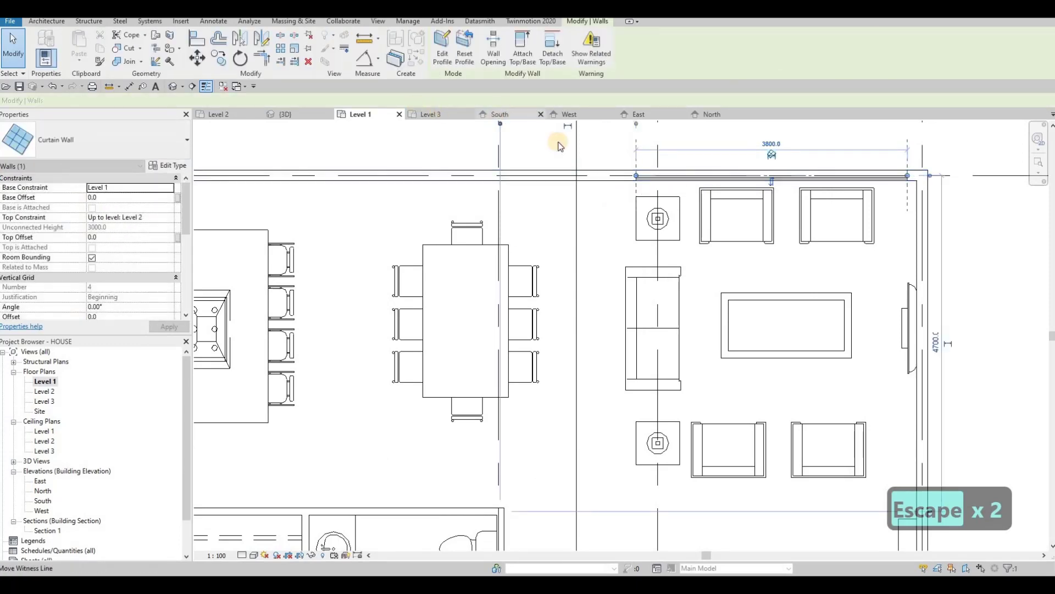
key("Escape")
left_click(630, 174)
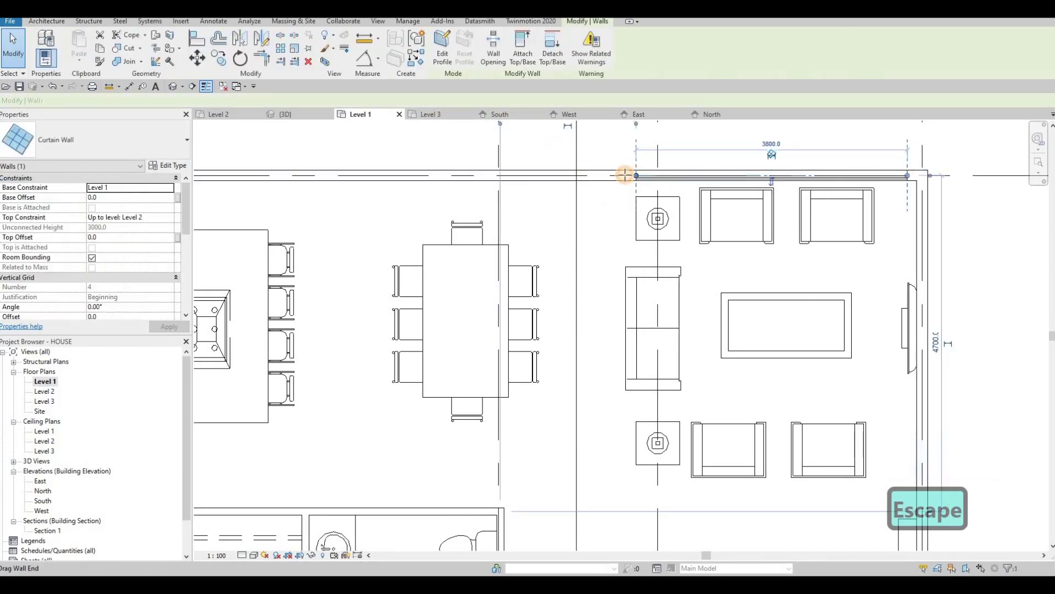
key("Escape")
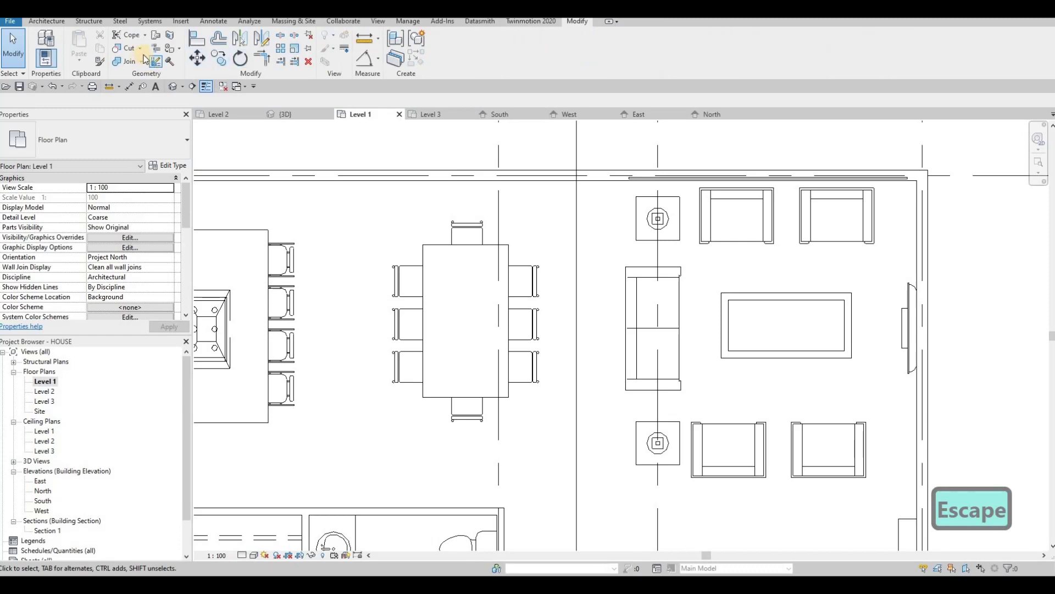
Step: Cut the exterior wall along grid A with the living area curtain wall
left_click(132, 52)
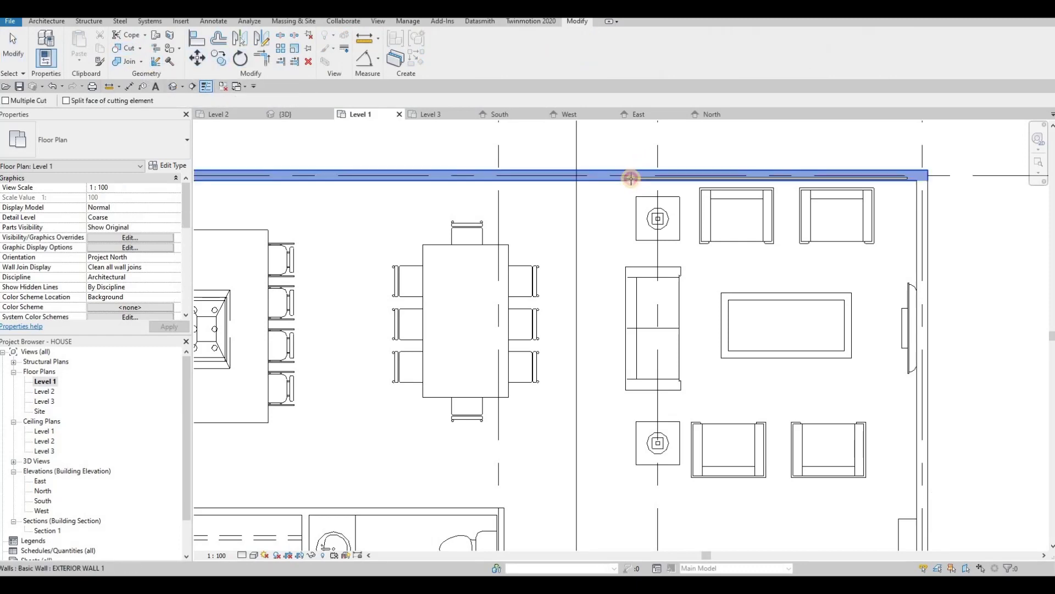
left_click(632, 174)
scroll(588, 212, "down", 4)
key("Escape")
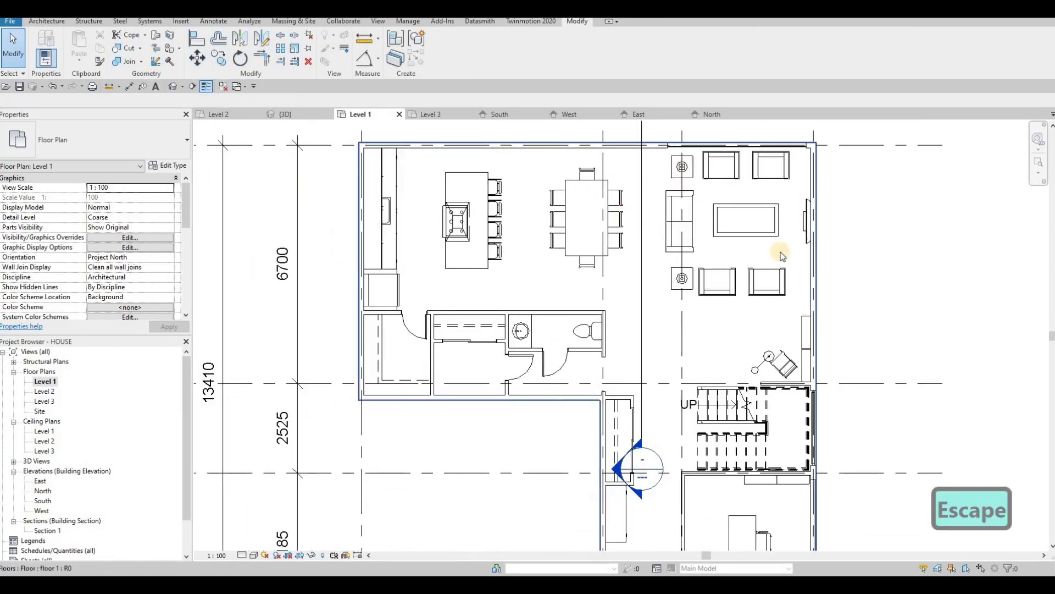
Step: Turn off the stand of the flat-screen TV in the living area
scroll(785, 231, "down", 1)
left_click(790, 225)
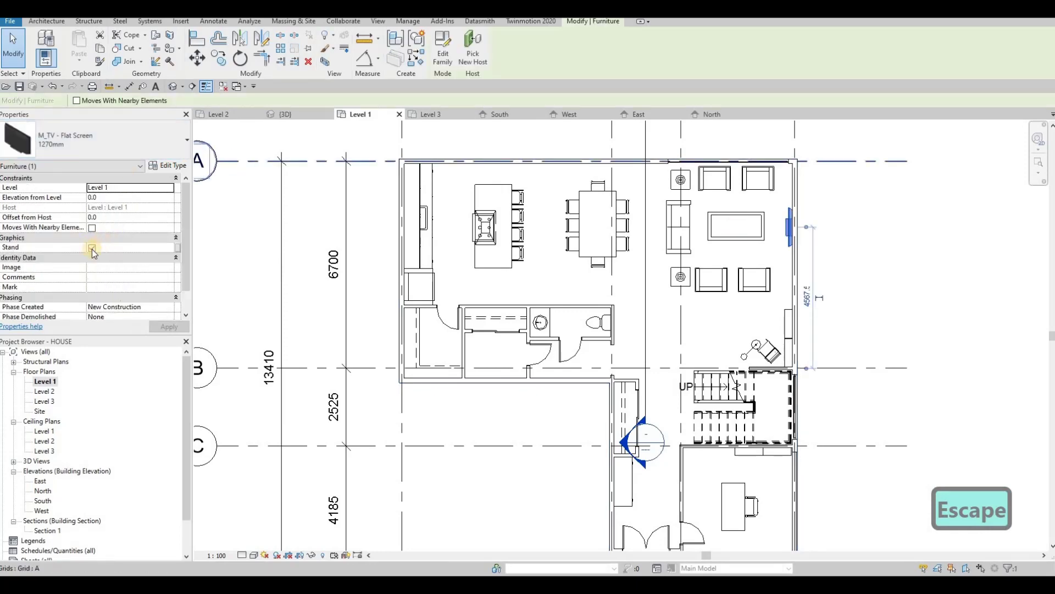
left_click(92, 248)
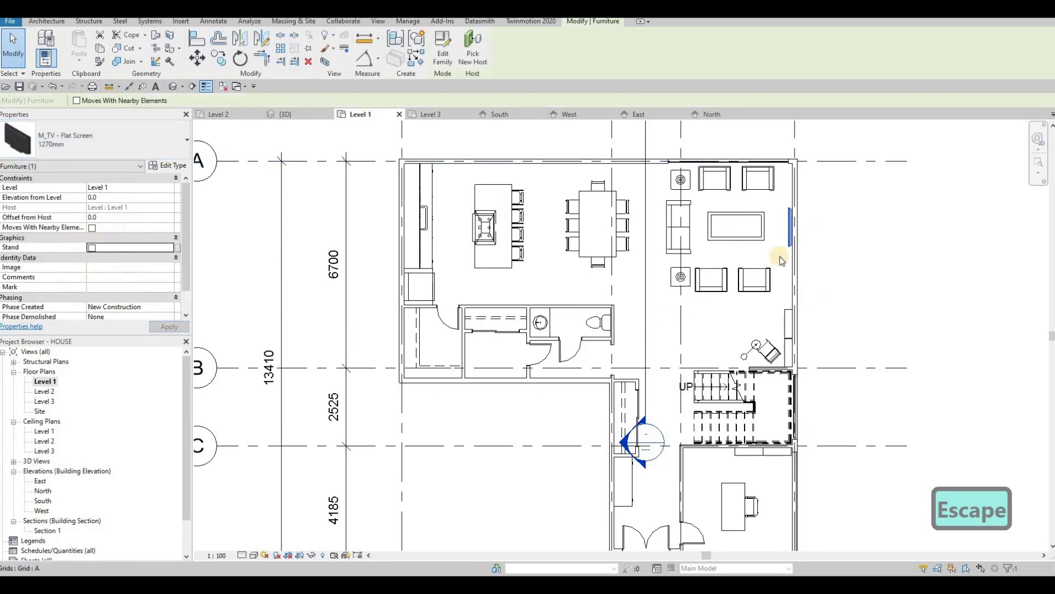
key("Escape")
key("Escape")
Step: Examine the Level 1 floor plan, and view the living area curtain wall from the back of the house in 3D
scroll(737, 231, "down", 2)
scroll(736, 219, "up", 4)
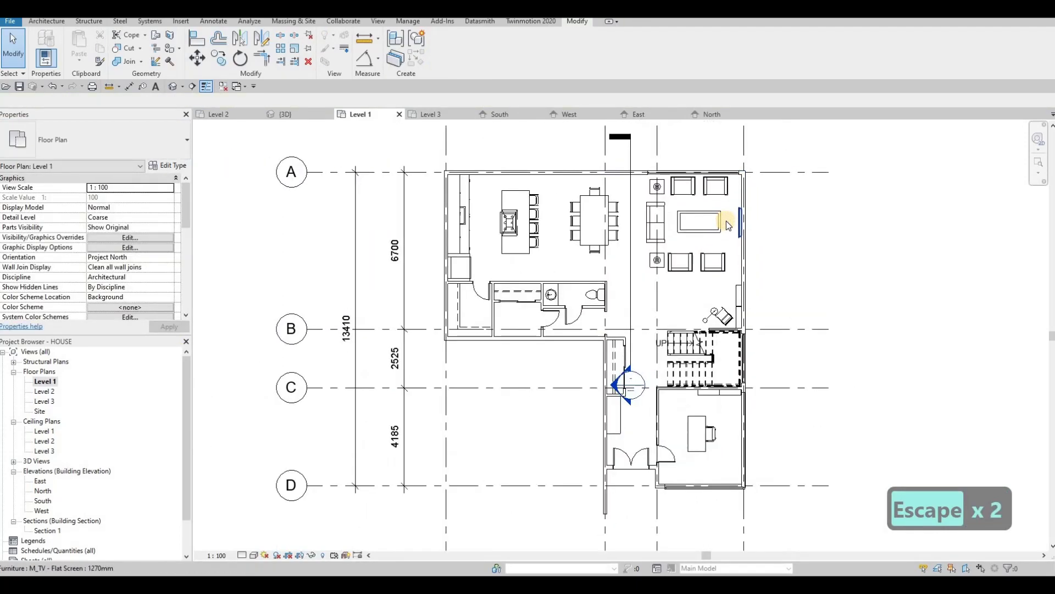
scroll(662, 307, "down", 2)
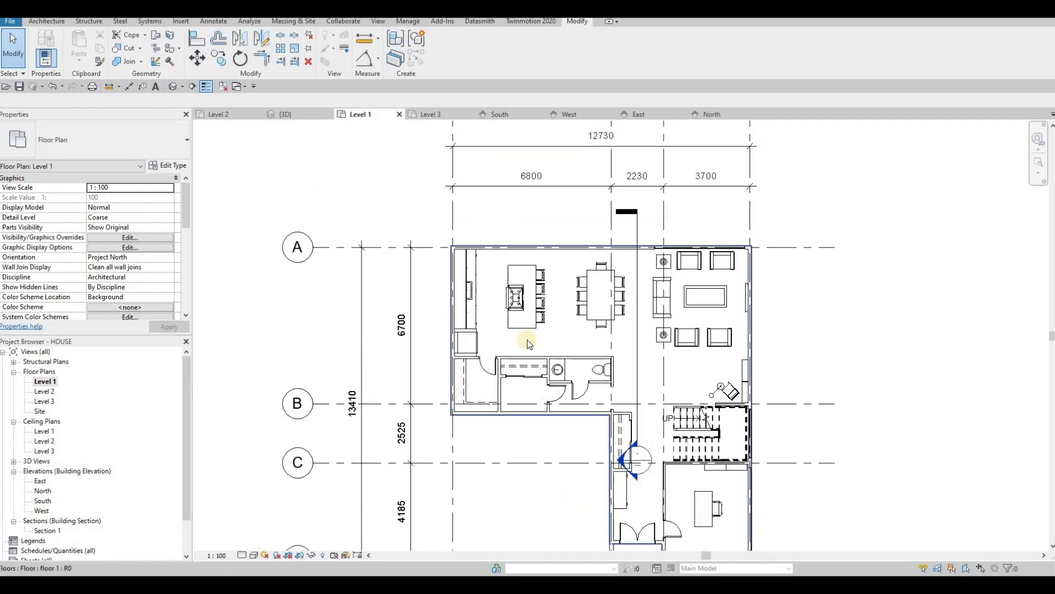
middle_click_drag(510, 365, 481, 296)
middle_click_drag(538, 315, 483, 322)
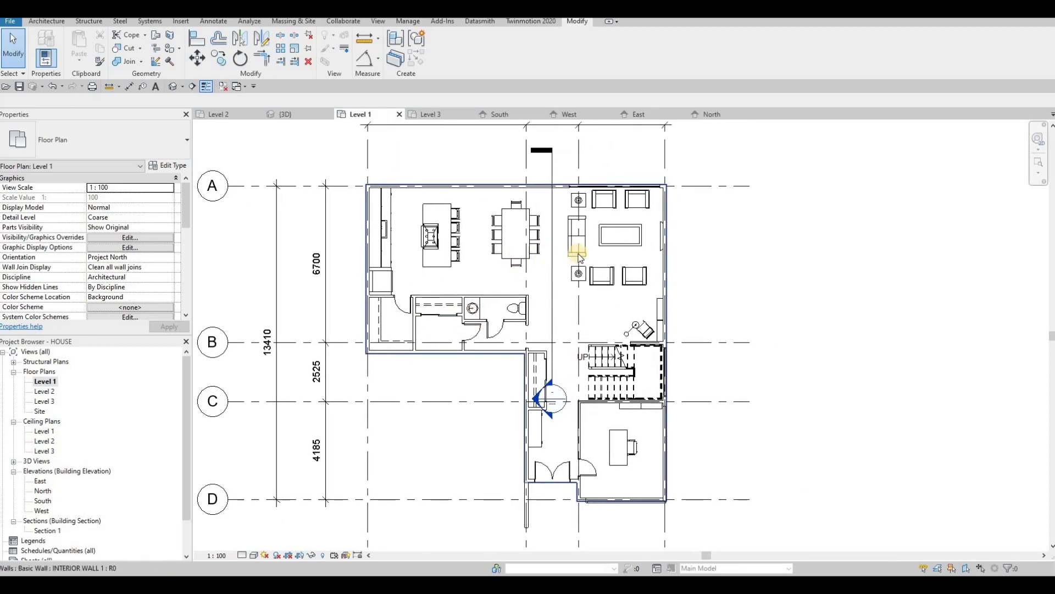
middle_click_drag(535, 250, 523, 290)
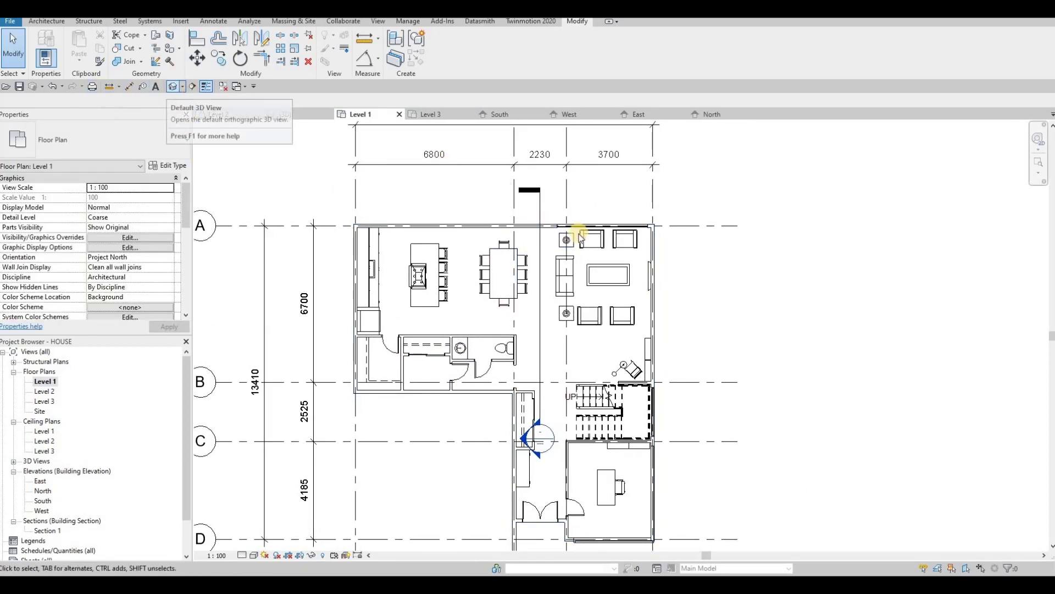
left_click(173, 87)
middle_click_drag(525, 262, 532, 231, "shift")
scroll(532, 232, "up", 2)
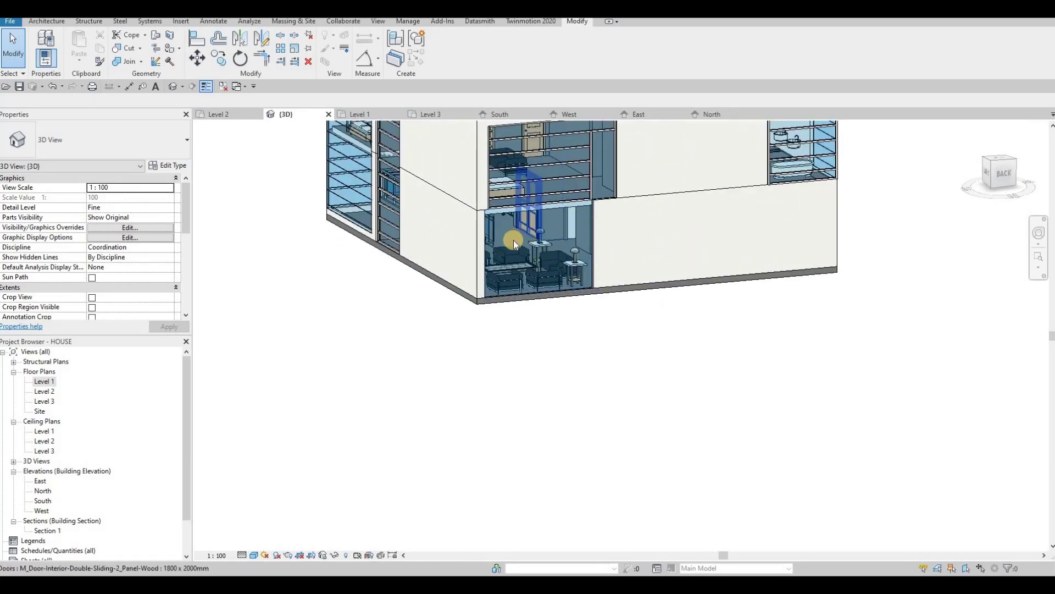
Step: Lower the top of the living area curtain wall with a top offset of -400 from Level 2
left_click(536, 204)
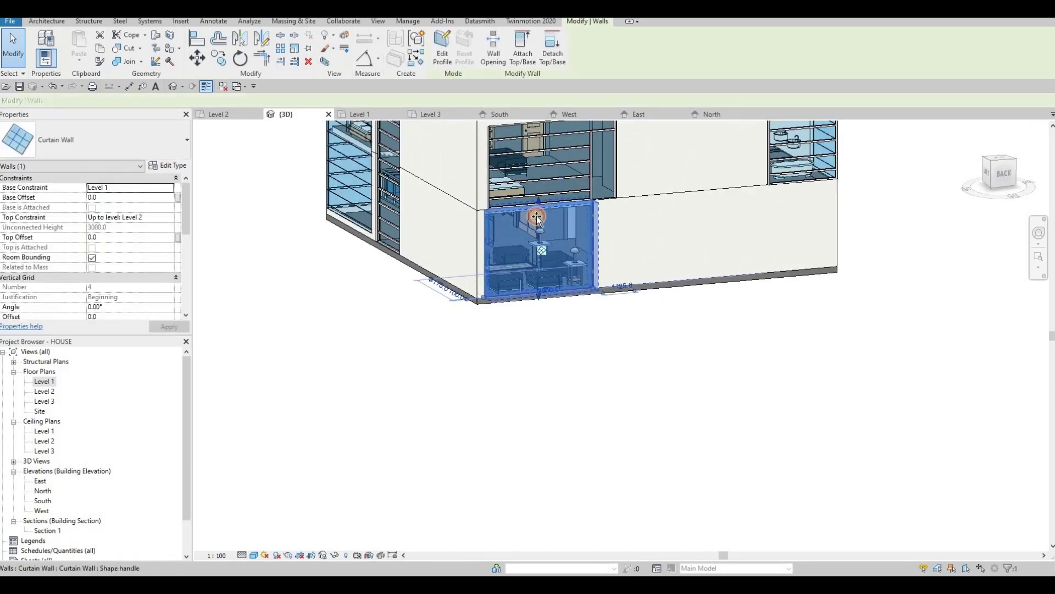
left_click(122, 236)
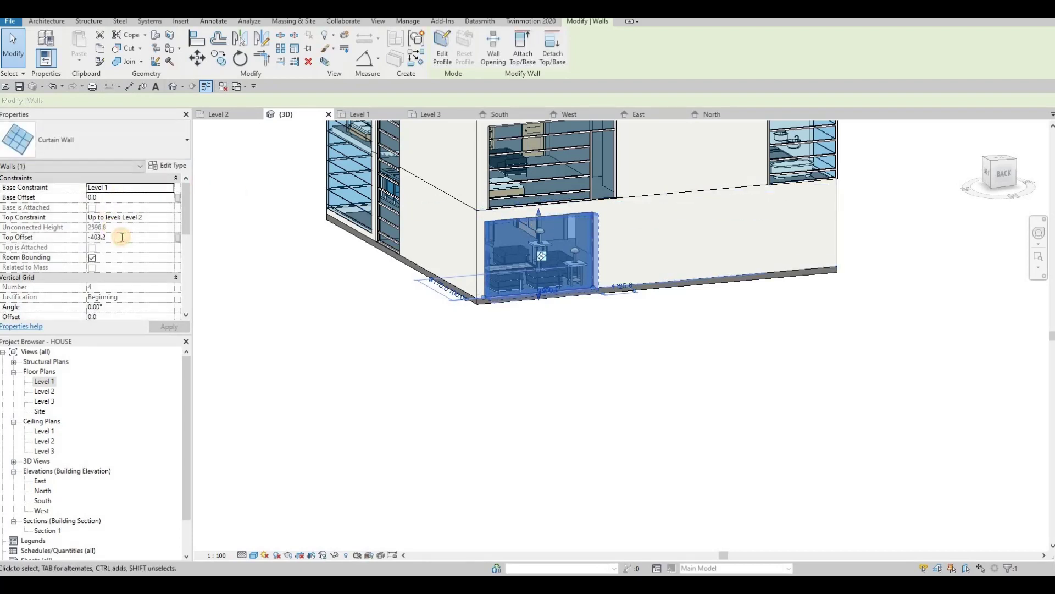
type("-4")
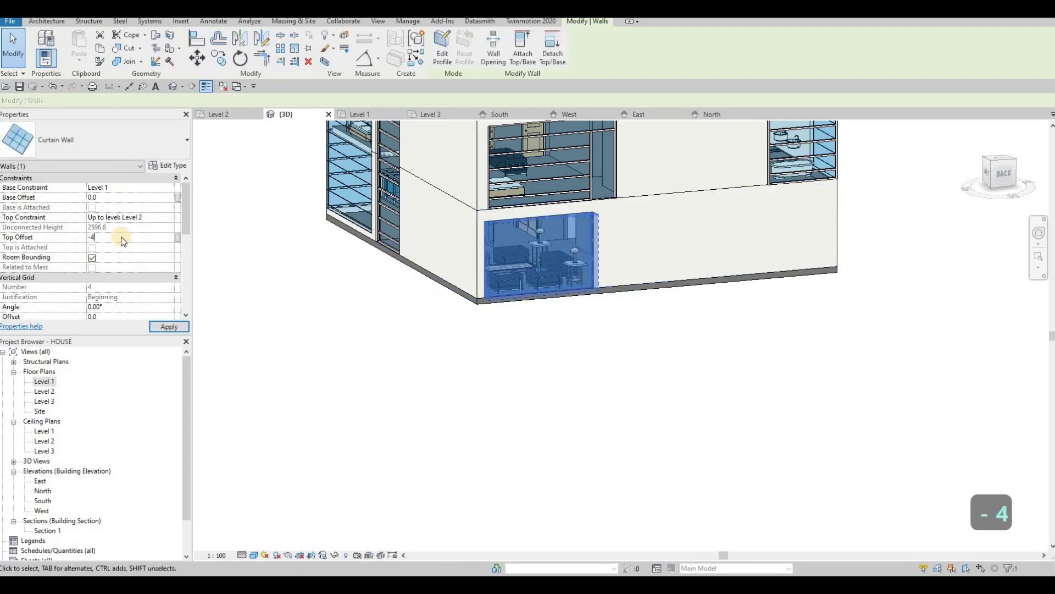
type("00")
key("Return")
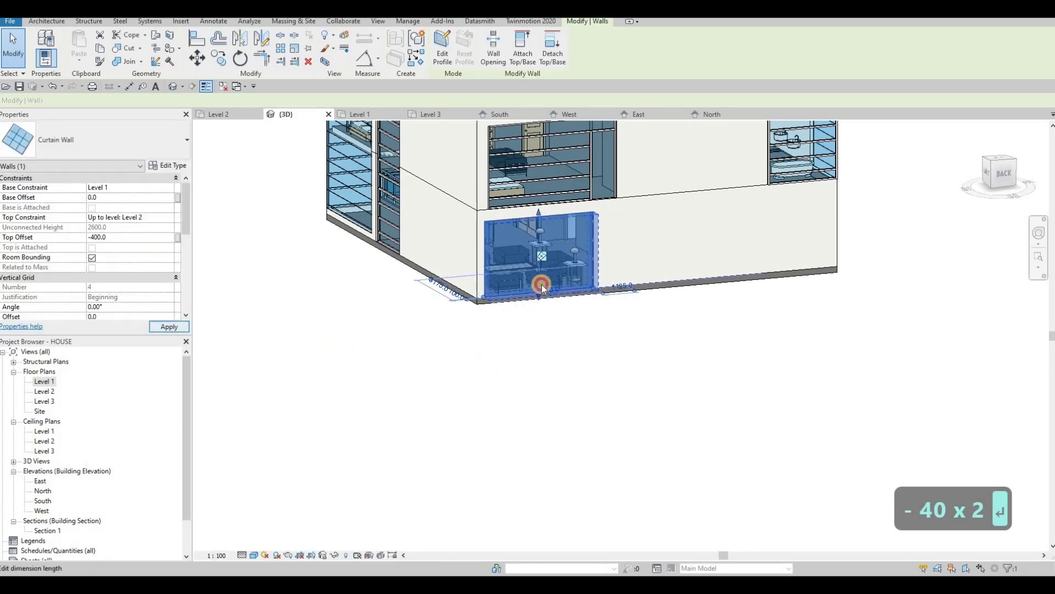
Step: Raise the bottom of the living area curtain wall with a base offset of 700 from Level 1
left_click(540, 279)
key("Escape")
scroll(592, 326, "up", 4)
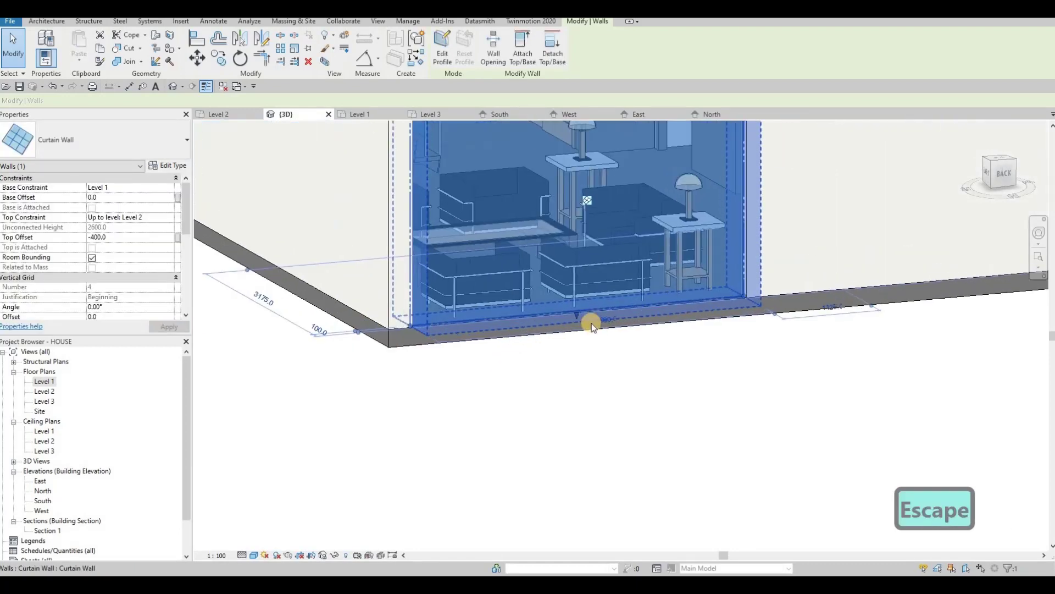
scroll(592, 326, "up", 3)
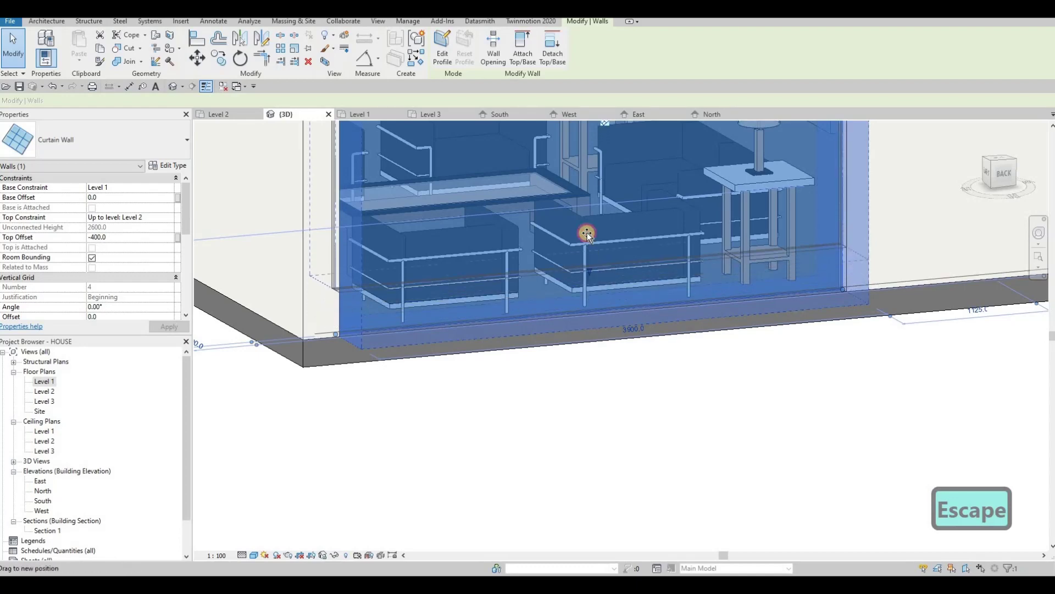
mouse_move(587, 234)
left_mouse_down()
mouse_move(587, 222)
mouse_move(572, 240)
left_mouse_up()
scroll(546, 280, "down", 2)
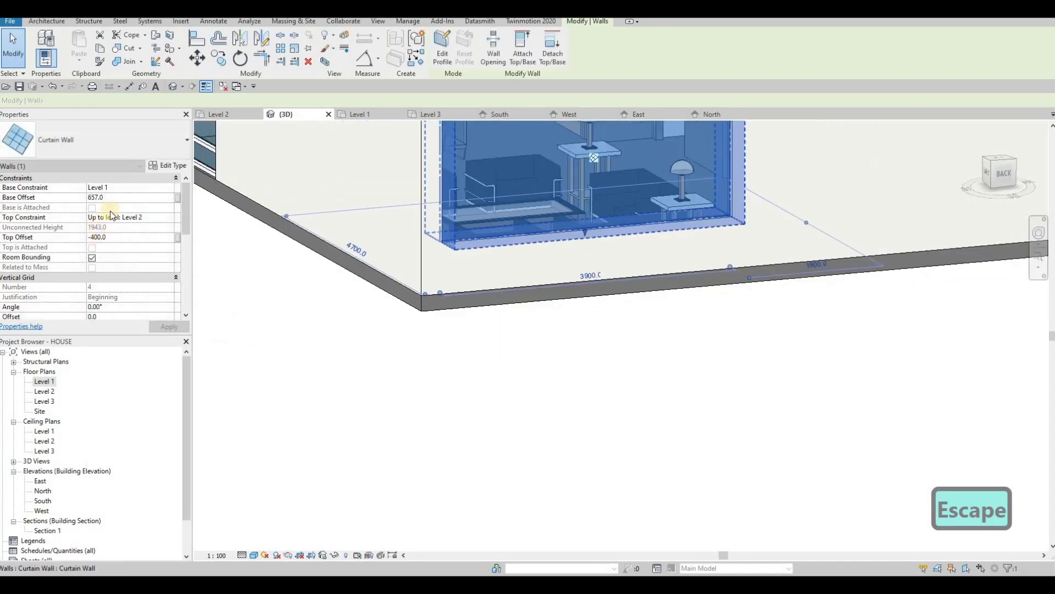
left_click(126, 196)
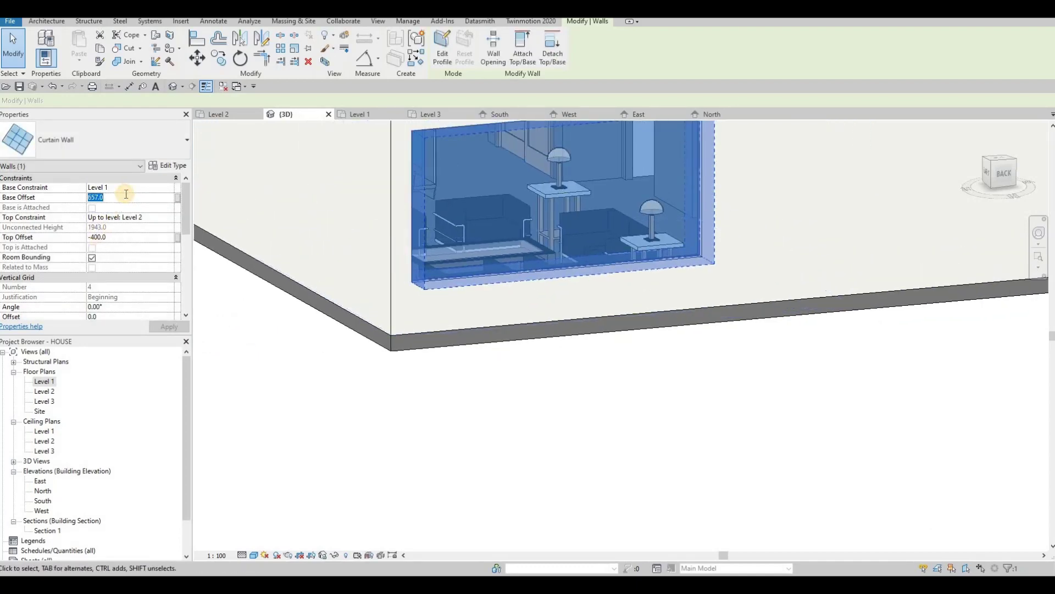
type("70")
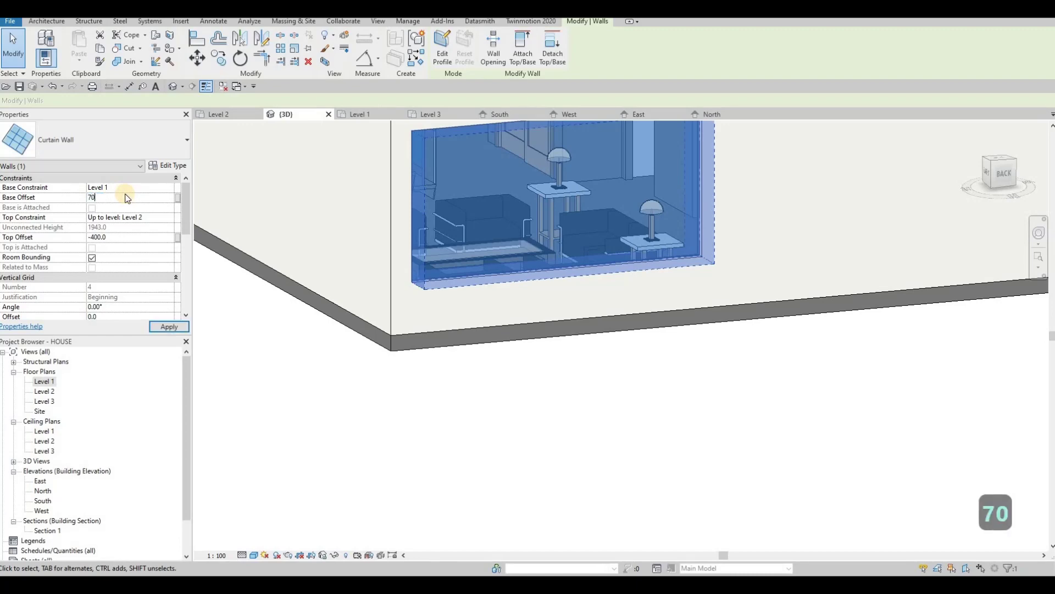
type("0")
key("Return")
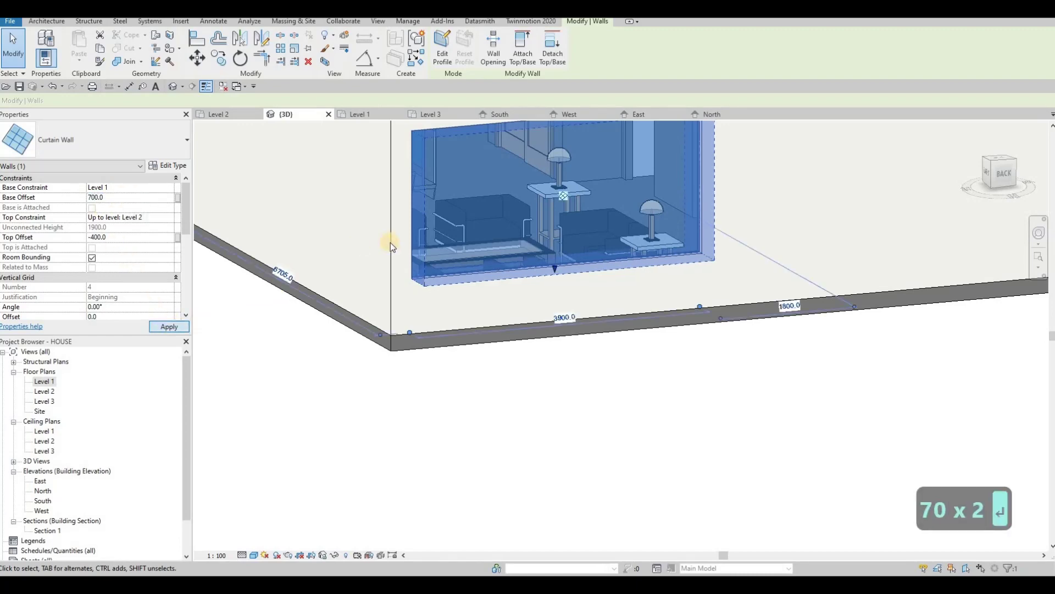
scroll(390, 243, "down", 3)
key("Escape")
Step: Add a horizontal curtain grid line across all segments near the top of the living area curtain wall
middle_click_drag(206, 153, 356, 213)
scroll(357, 214, "down", 1)
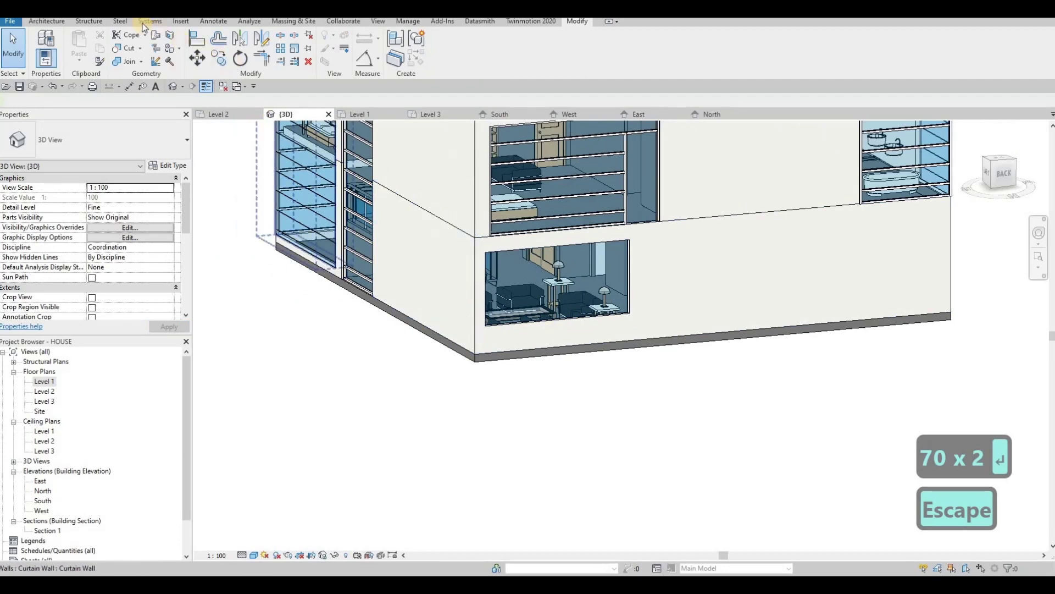
left_click(181, 23)
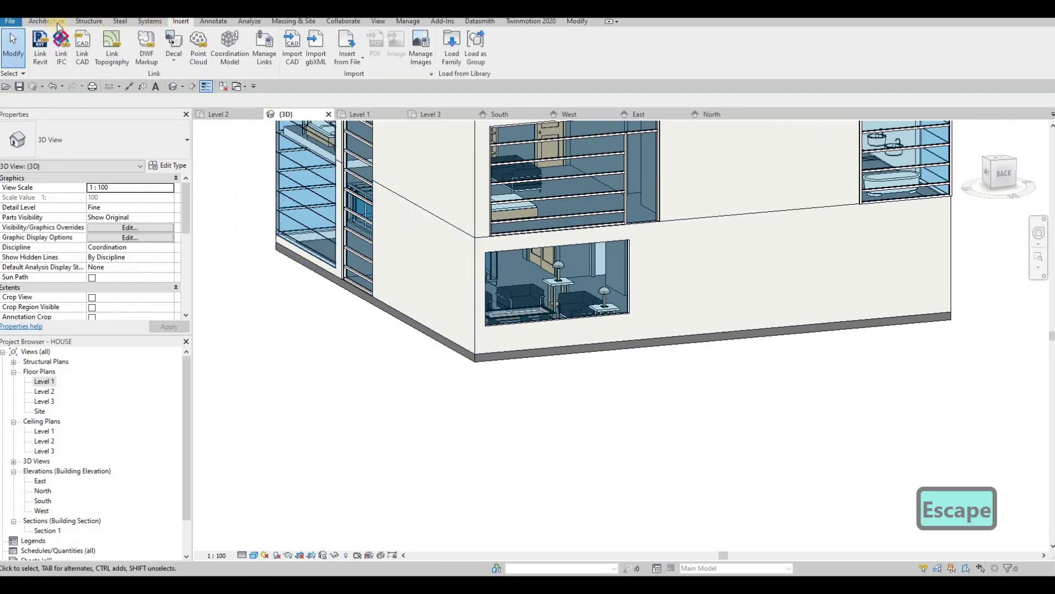
key("Escape")
left_click(302, 54)
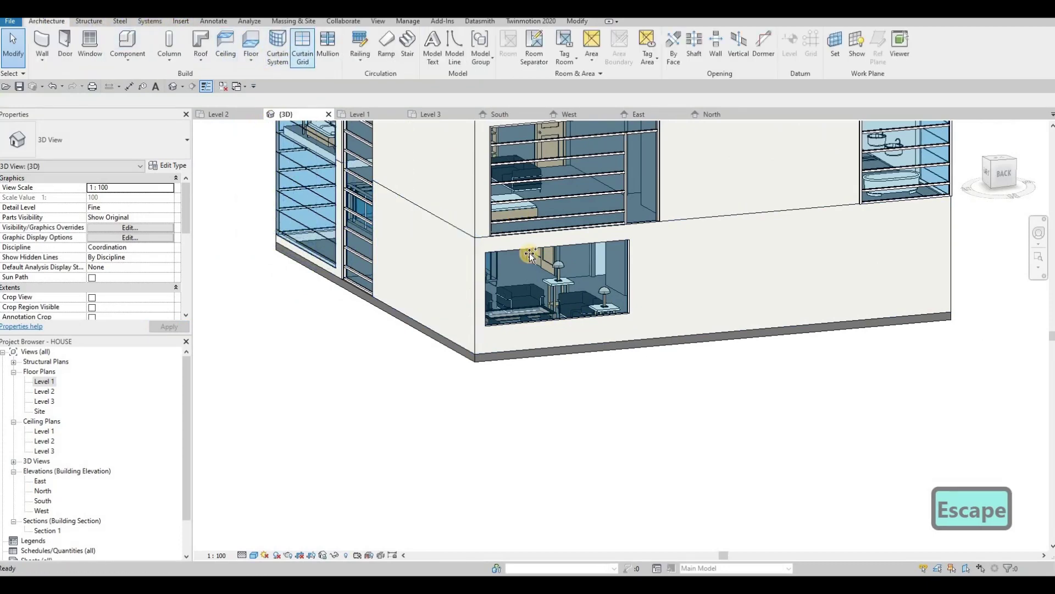
scroll(483, 266, "up", 2)
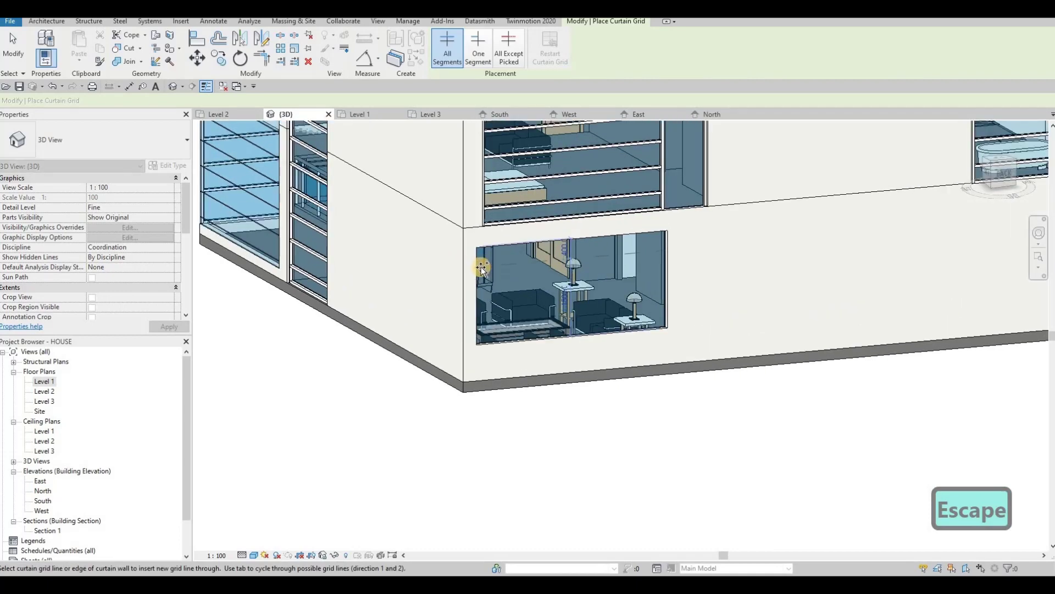
left_click(552, 260)
scroll(552, 260, "up", 1)
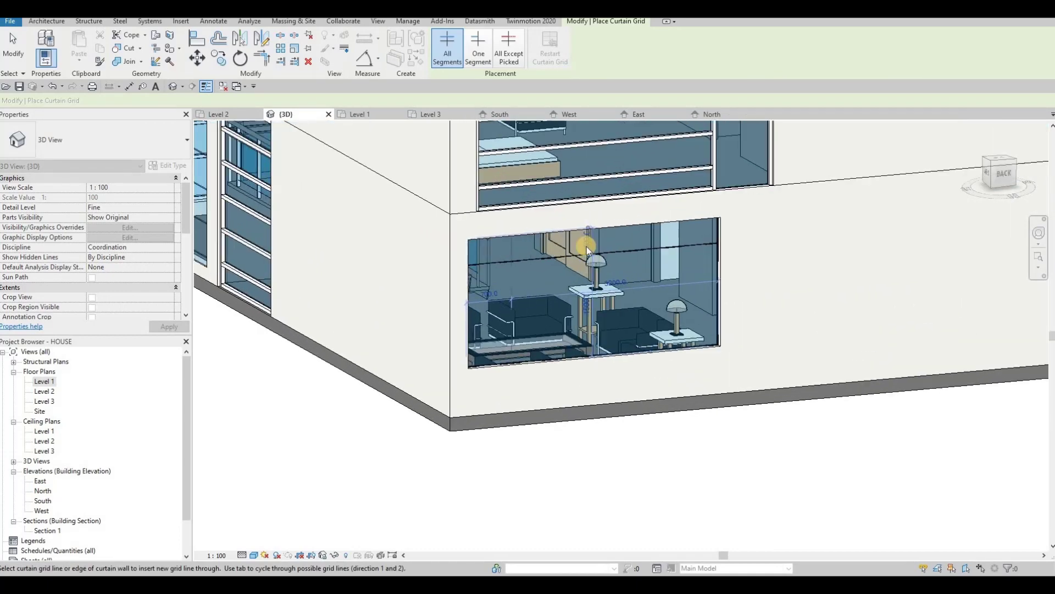
Step: Position the horizontal grid line 500 below the top edge of the living area curtain wall
key("Escape")
left_click(580, 242)
left_click(579, 240)
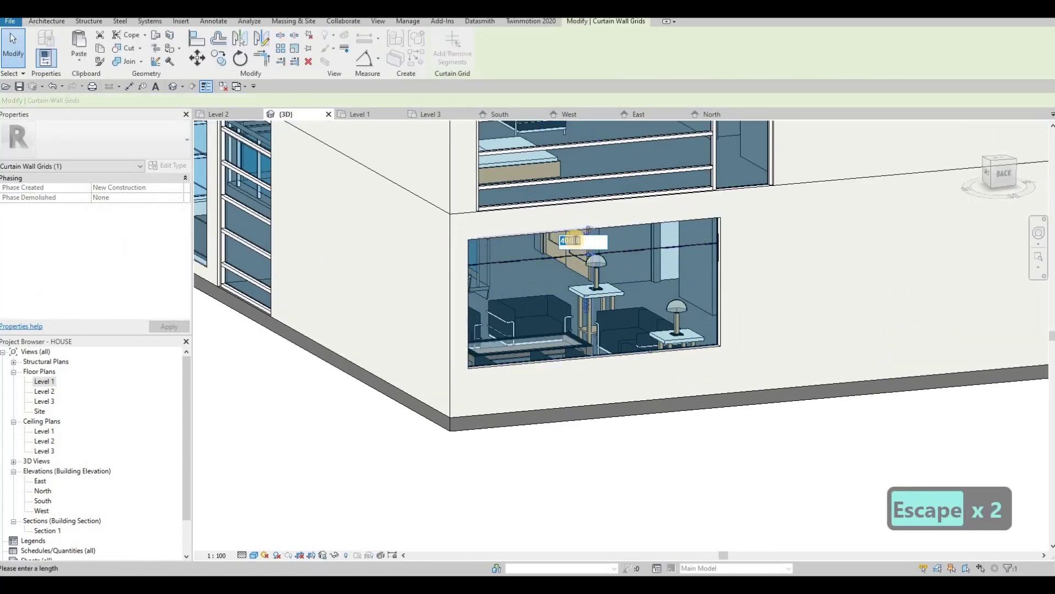
type("500")
key("Return")
key("Escape")
key("Escape")
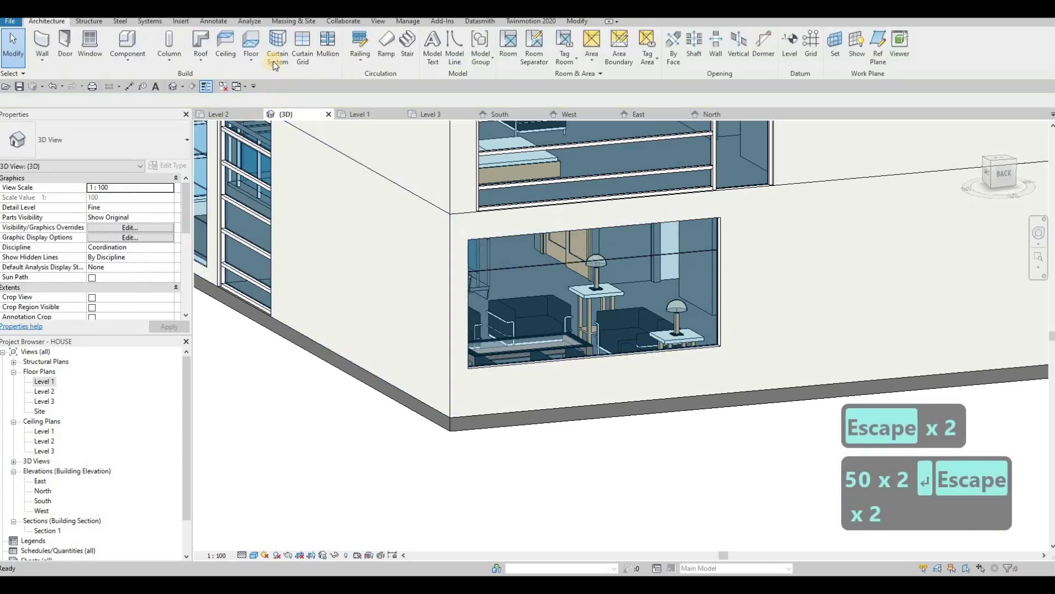
Step: Add two more horizontal curtain grid lines across all segments of the living area curtain wall, below the first one
left_click(302, 58)
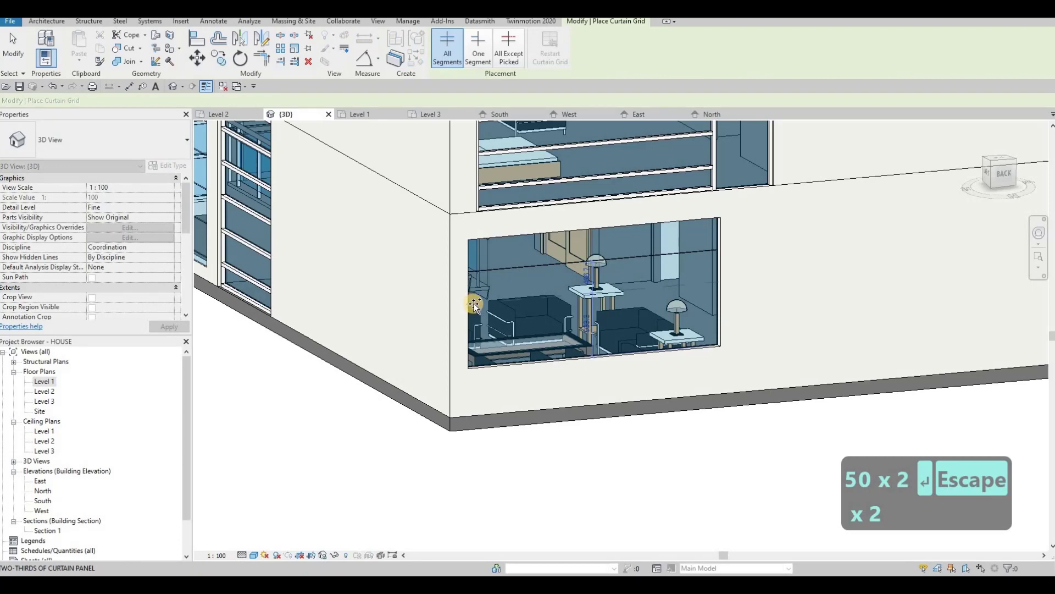
scroll(463, 306, "up", 3)
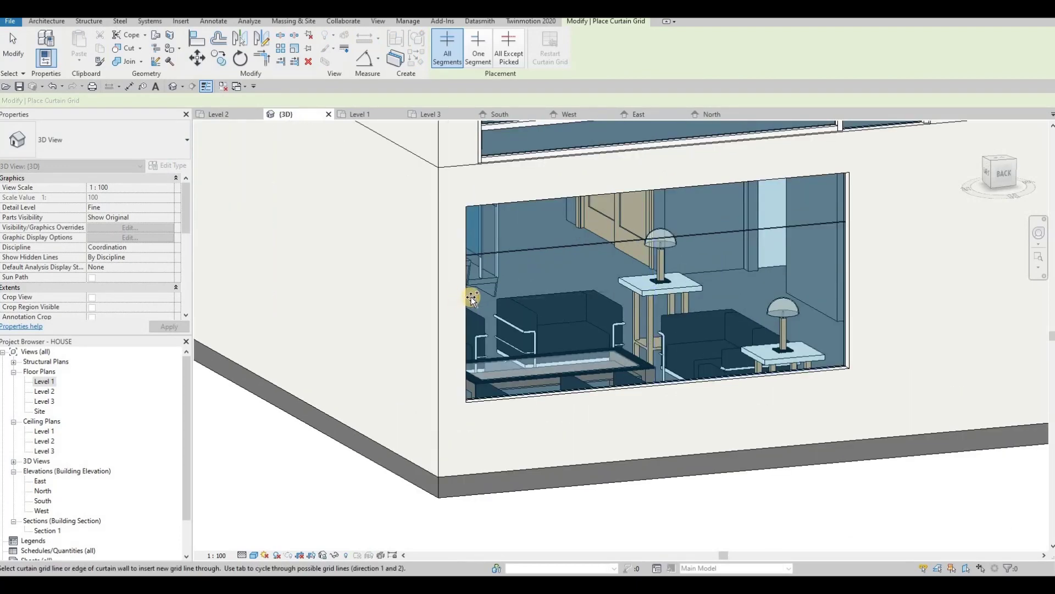
scroll(473, 297, "up", 3)
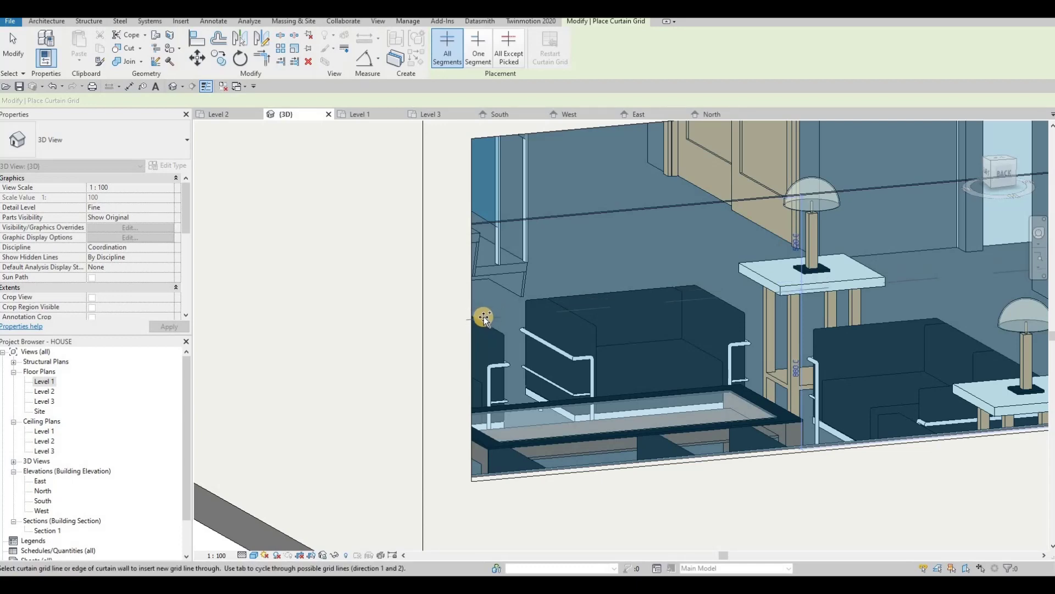
middle_click_drag(780, 257, 518, 213)
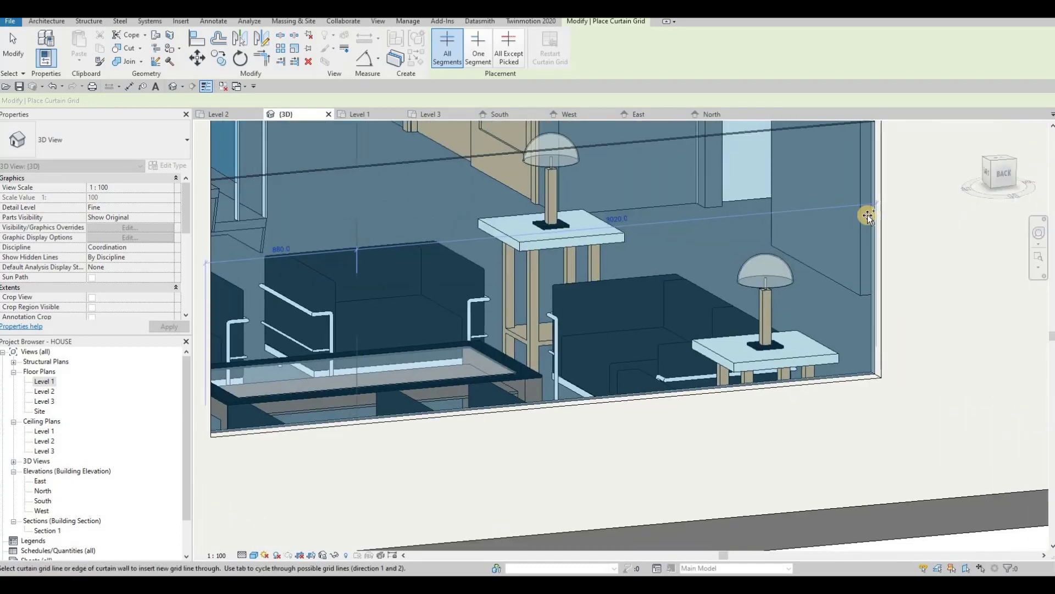
middle_click_drag(877, 206, 886, 206)
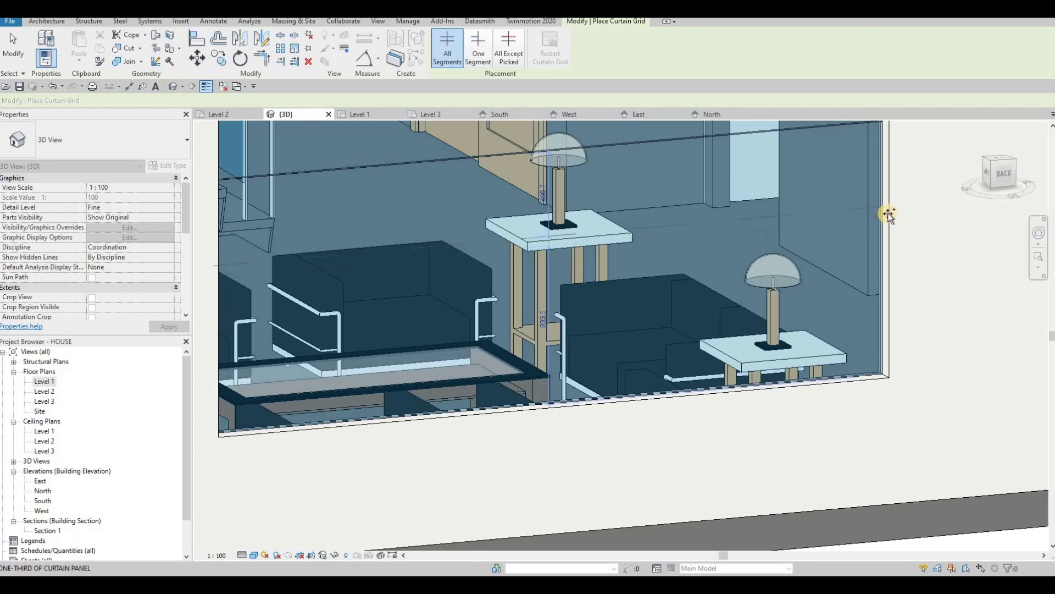
left_click(882, 282)
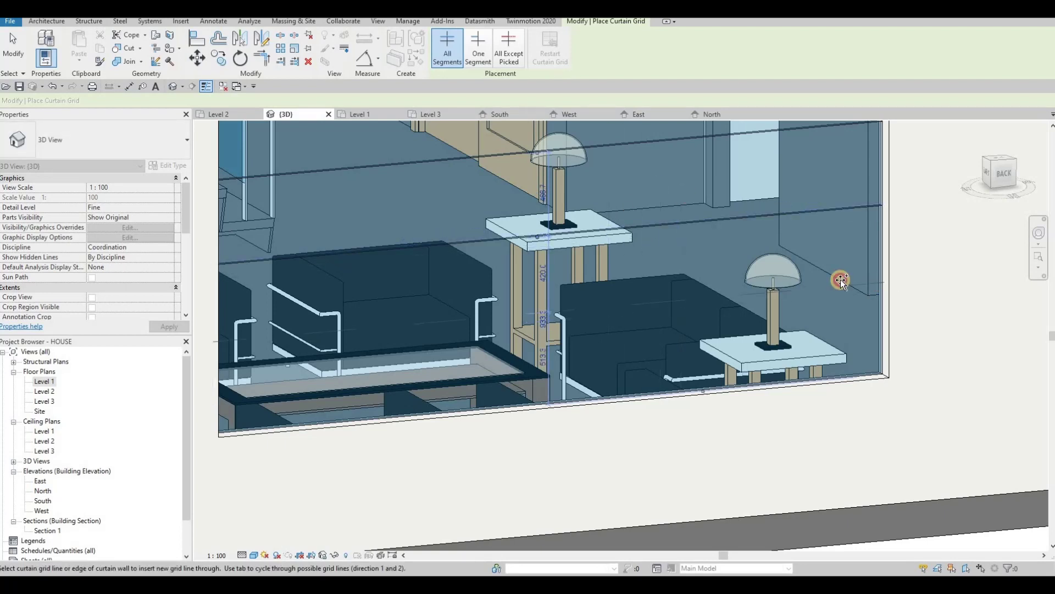
key("Escape")
key("Escape")
key("Escape")
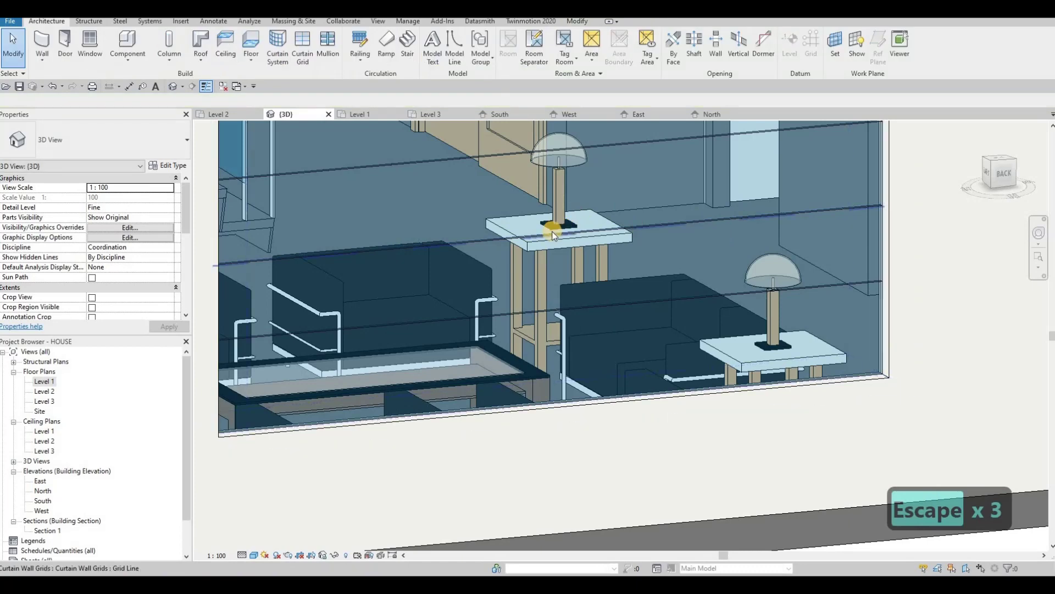
Step: Set the middle horizontal grid line 500 below the upper grid line
left_click(545, 199)
left_click(533, 195)
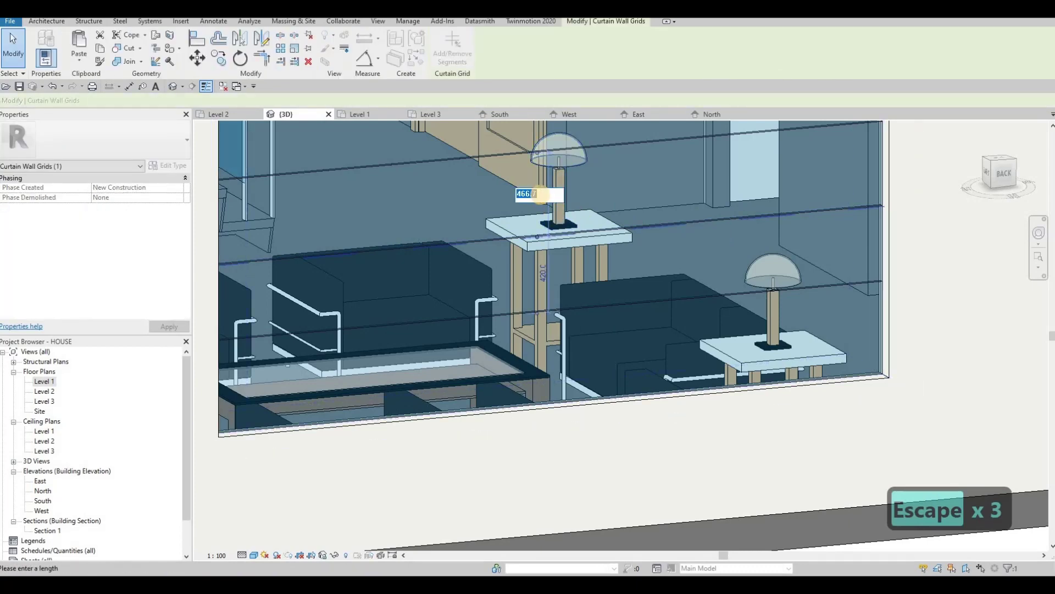
type("500")
key("Return")
key("Escape")
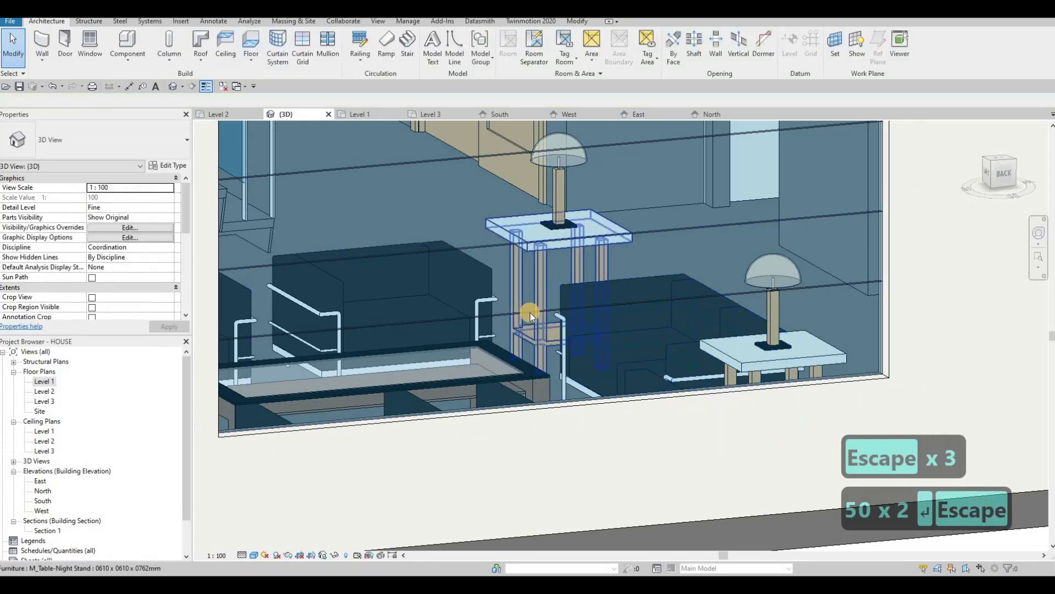
Step: Set the lowest horizontal grid line 500 below the middle grid line
left_click(530, 312)
left_click(542, 280)
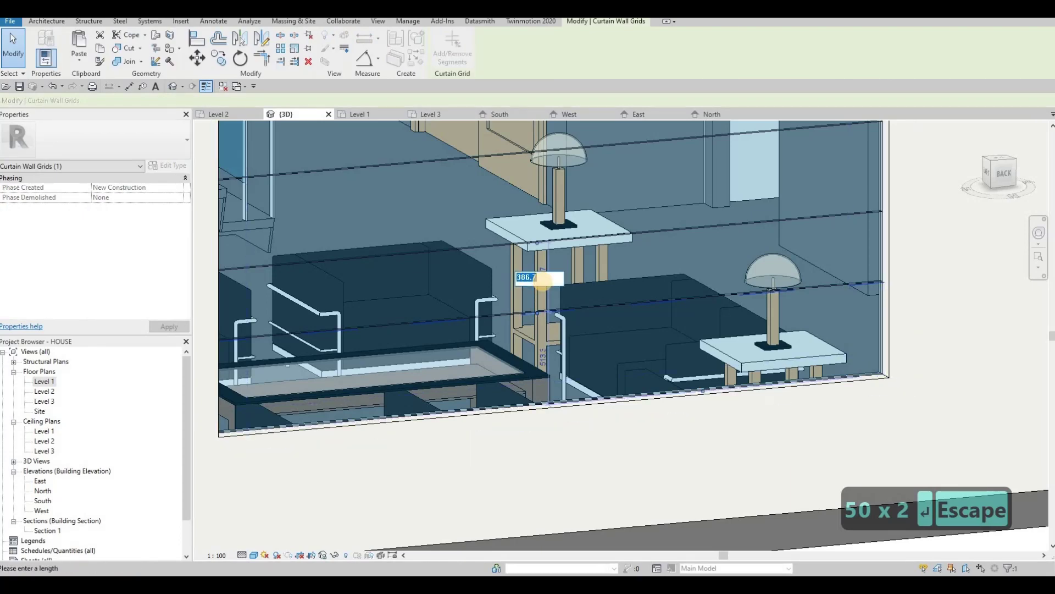
type("500")
key("Return")
key("Escape")
Step: Place 50mm x 65mm rectangular mullions on all grid lines of the living area curtain wall
scroll(501, 264, "down", 5)
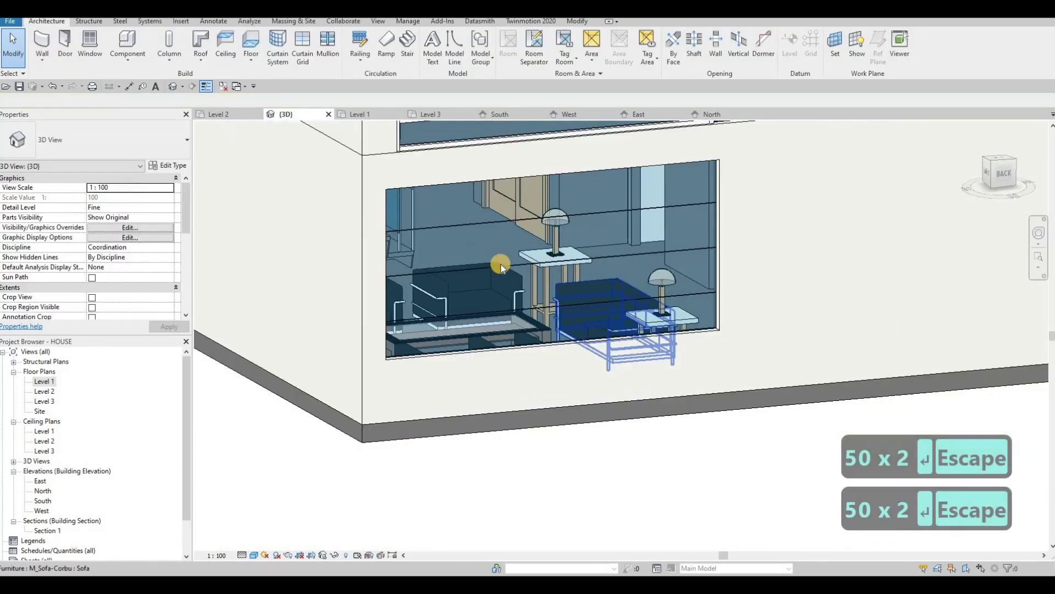
middle_click_drag(509, 236, 165, 135, "shift")
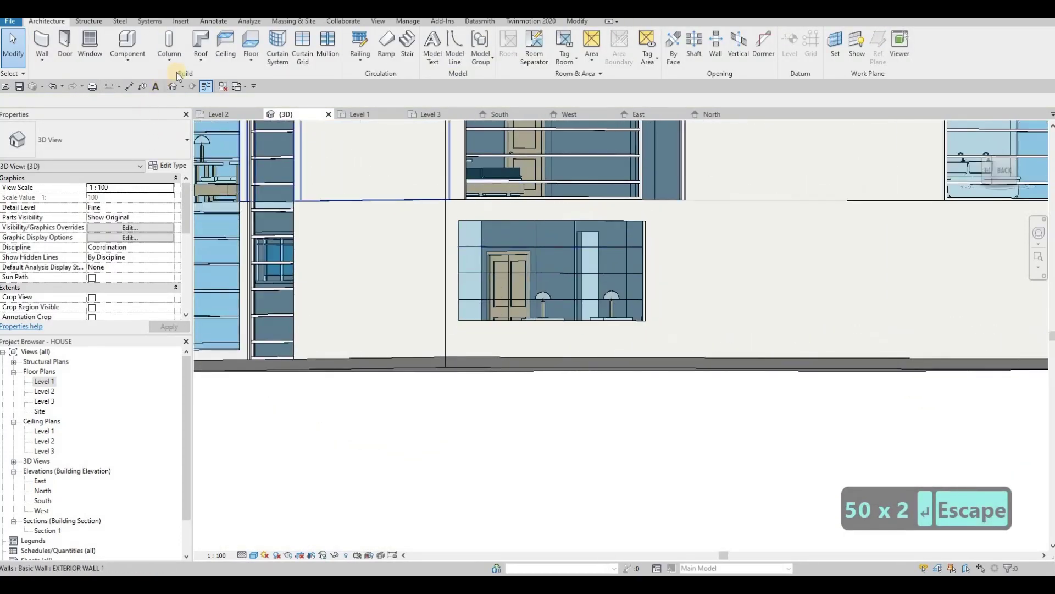
left_click(328, 46)
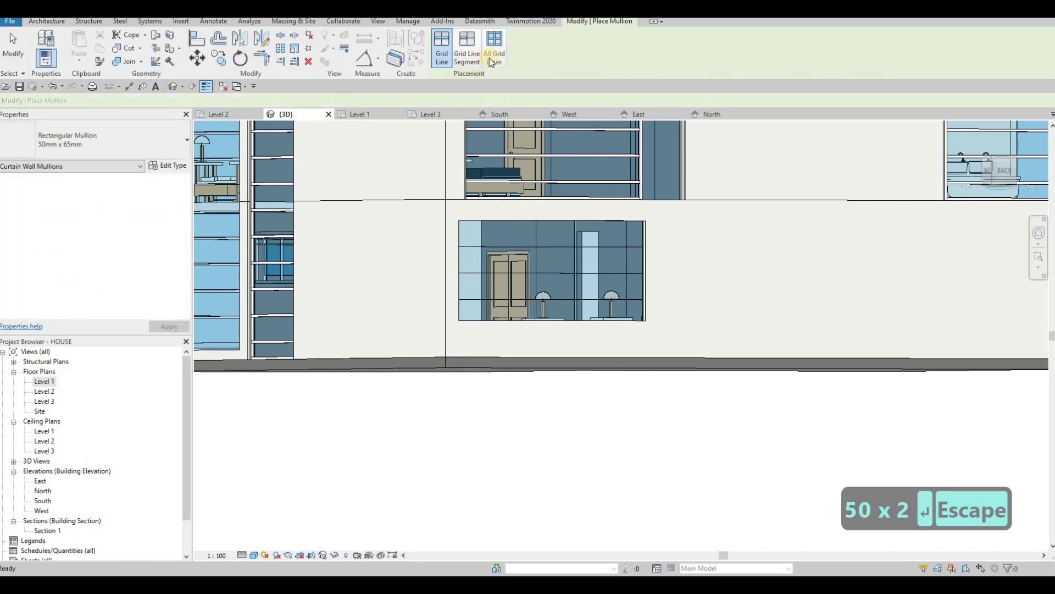
left_click(494, 53)
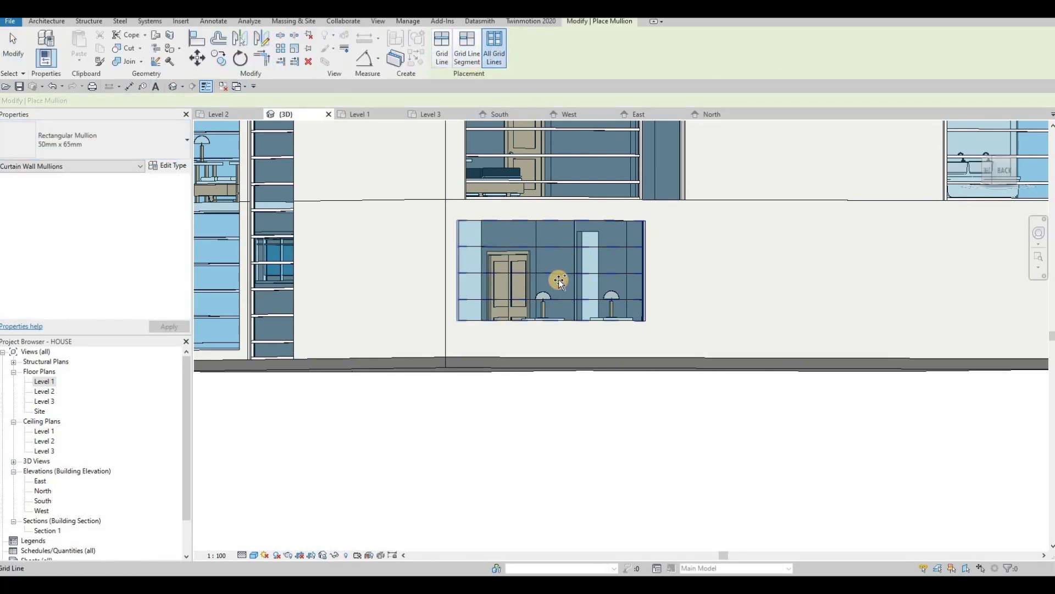
left_click(571, 296)
scroll(570, 297, "down", 1)
key("Escape")
middle_click_drag(538, 343, 182, 374, "shift")
Step: Open the Level 1 floor plan, and download the Parametric Folding Door family from the All Extra Families folder in Google Drive
double_click(44, 381)
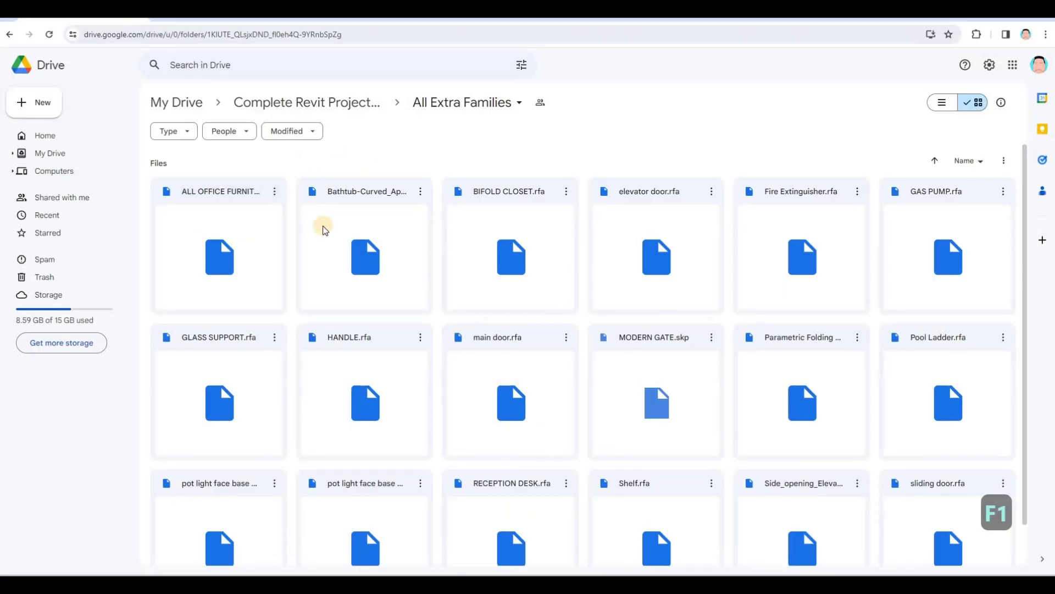
left_click(325, 203)
scroll(632, 340, "down", 1)
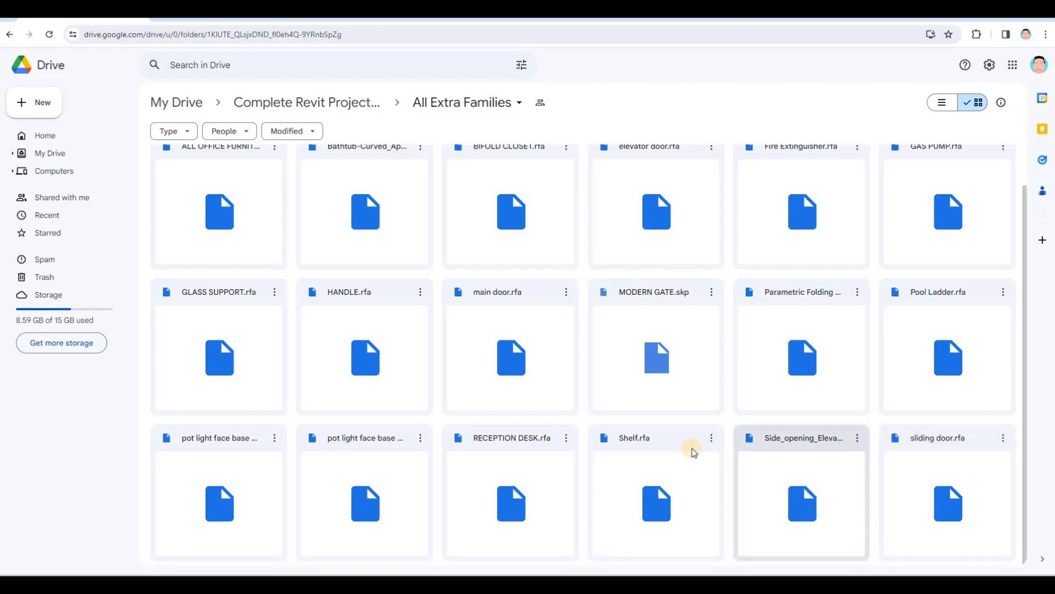
scroll(910, 404, "up", 1)
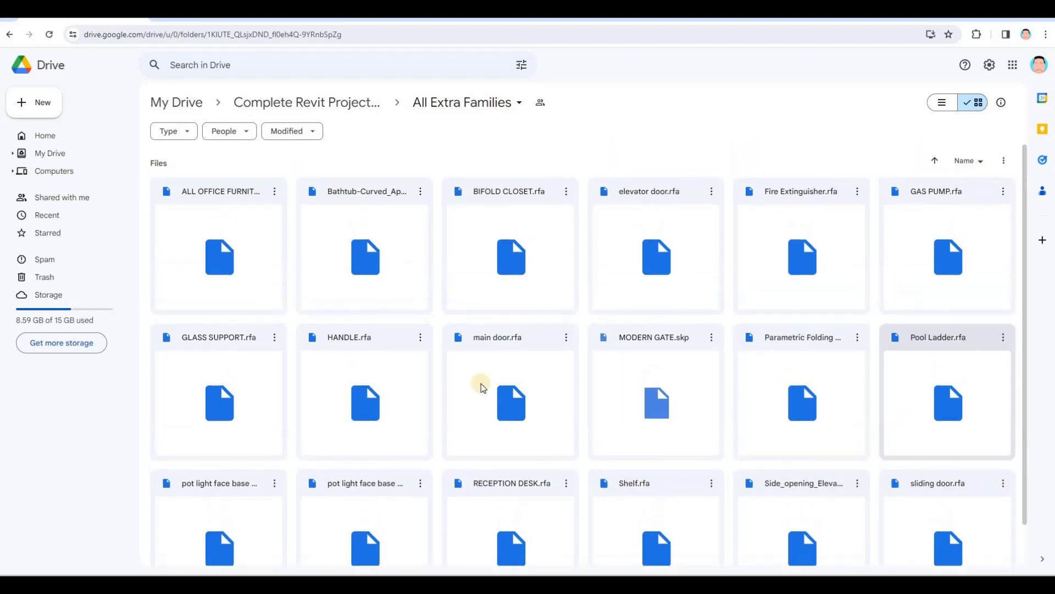
scroll(671, 433, "down", 1)
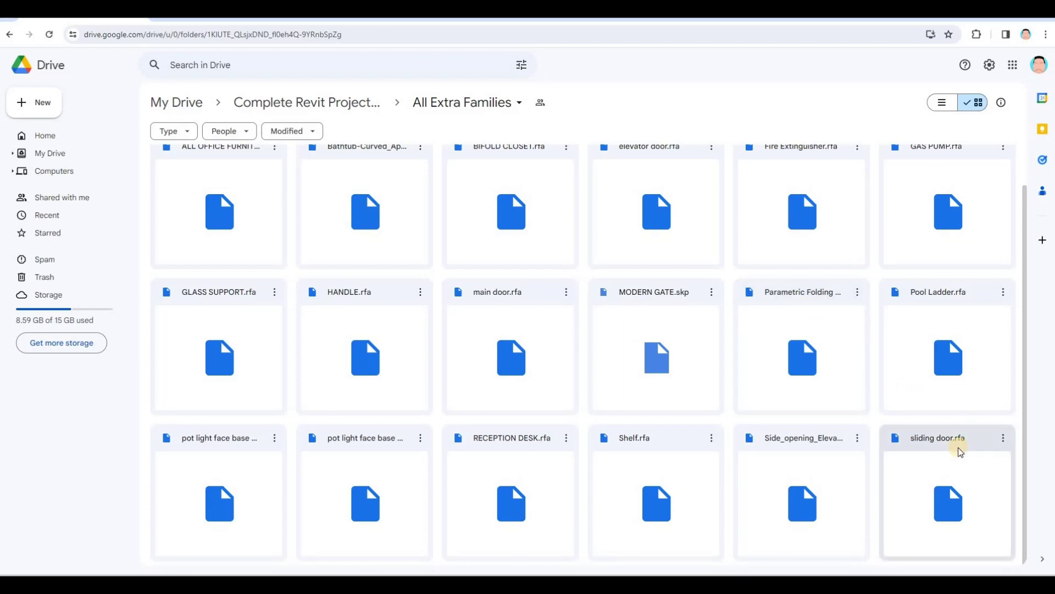
left_click(858, 294)
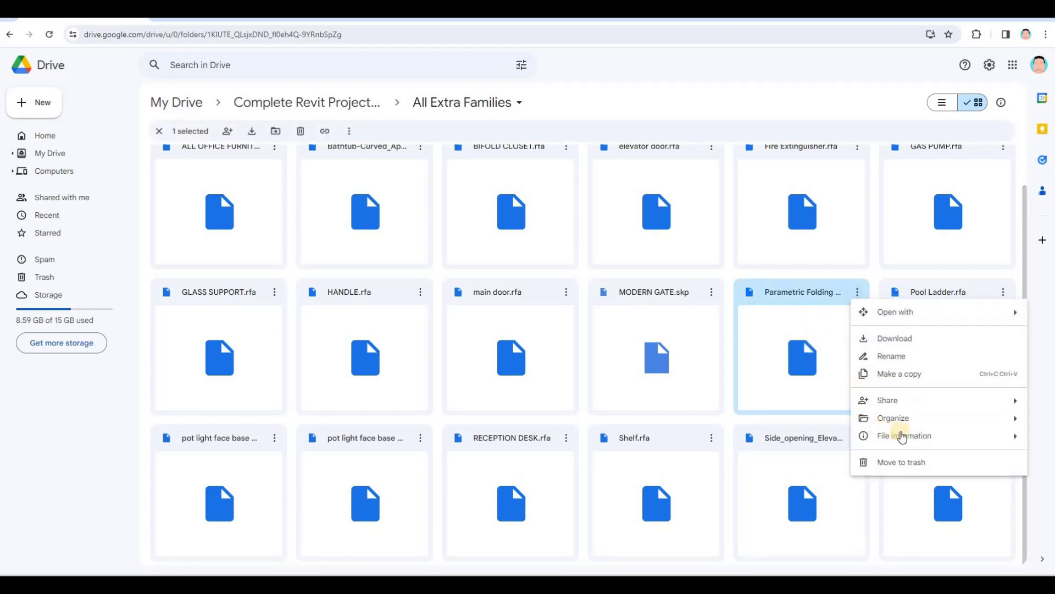
left_click(894, 340)
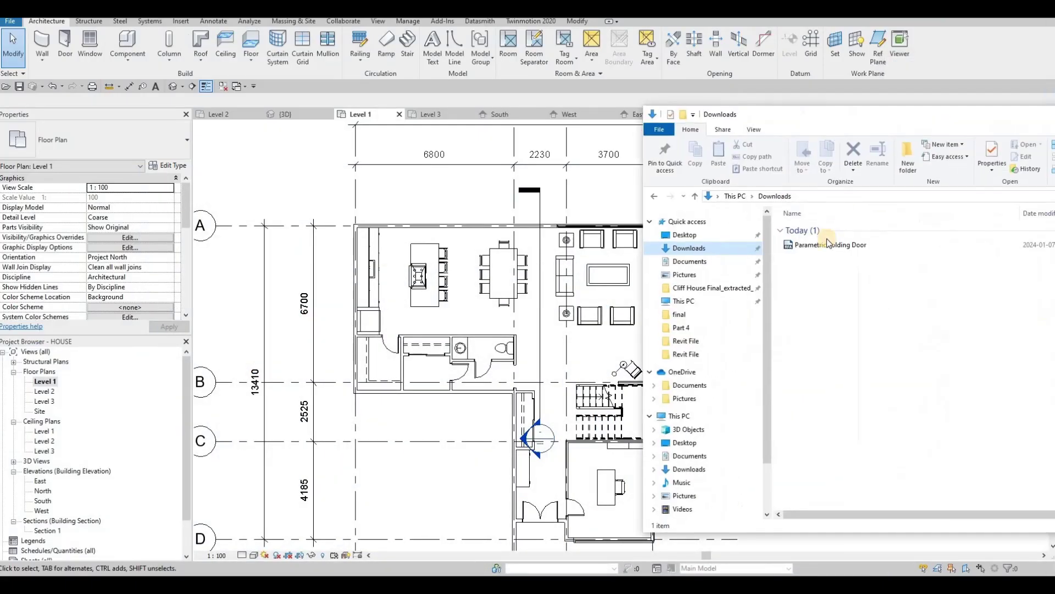
Step: Load the Parametric Folding Door family from Downloads into Revit, and place the door in the grid A wall behind the kitchen and dining area
left_click_drag(799, 246, 460, 224)
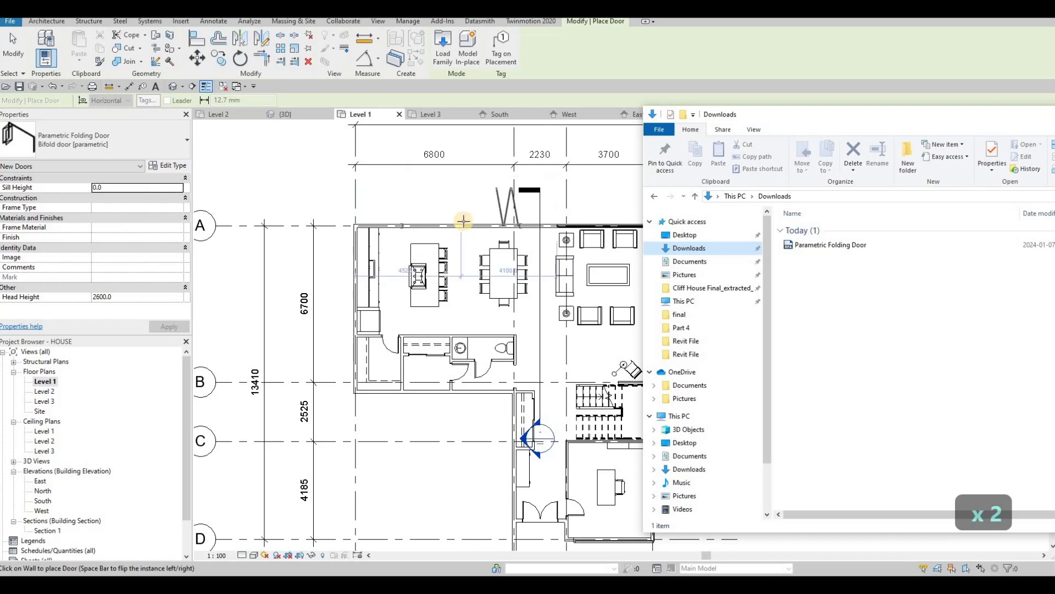
left_click(464, 220)
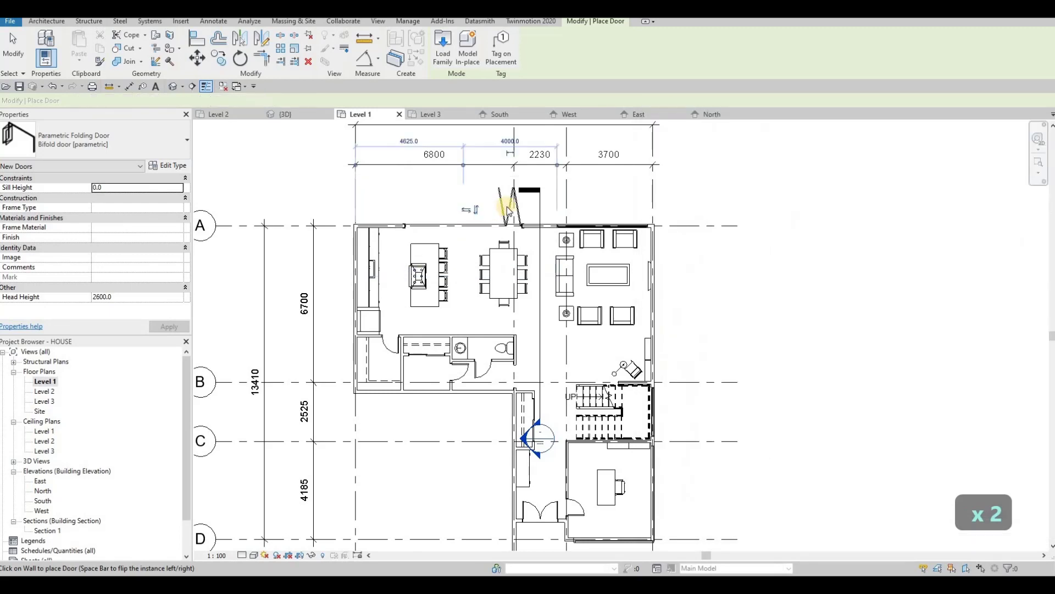
key("Escape")
key("Escape")
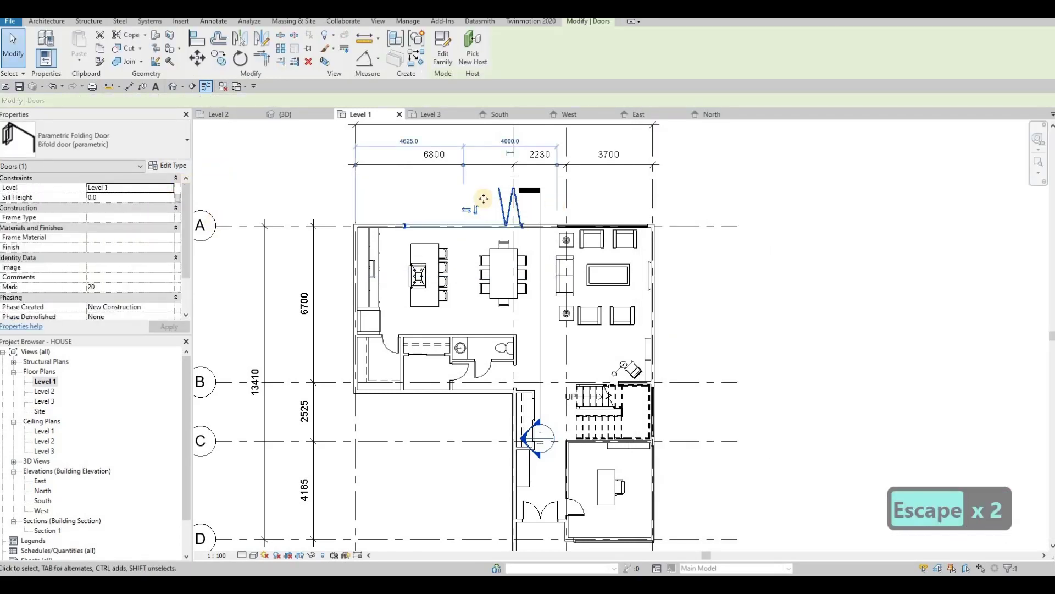
Step: Set the number of left panels in the folding door's type properties to 6
left_click(167, 166)
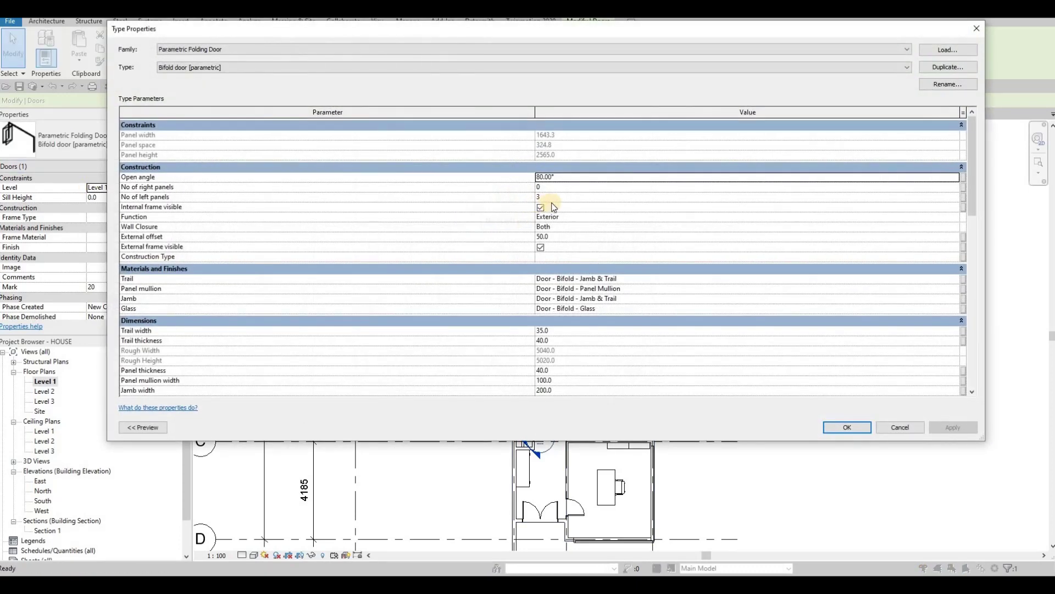
left_click(563, 198)
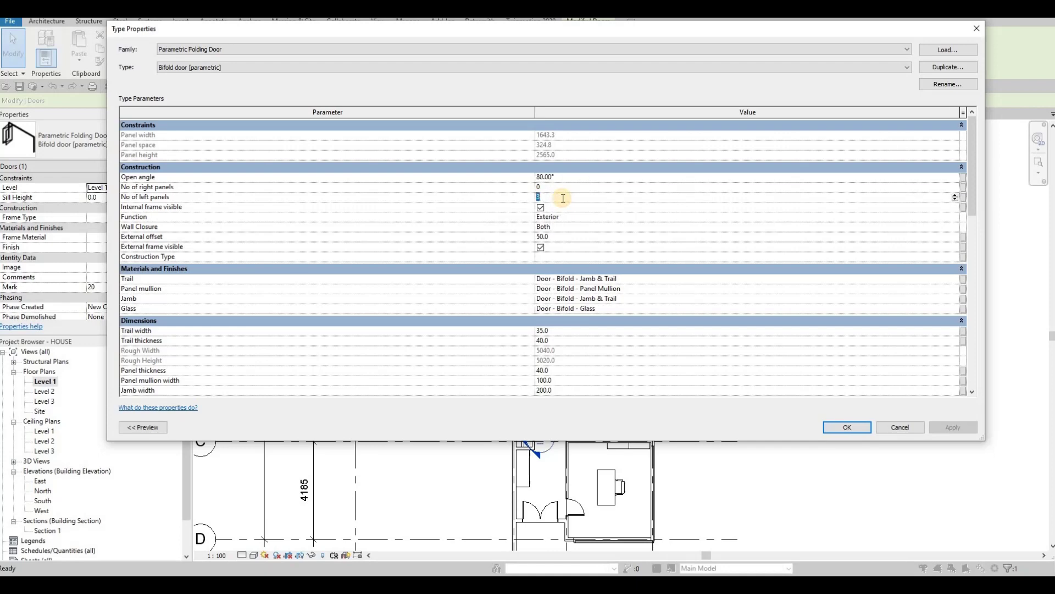
type("6")
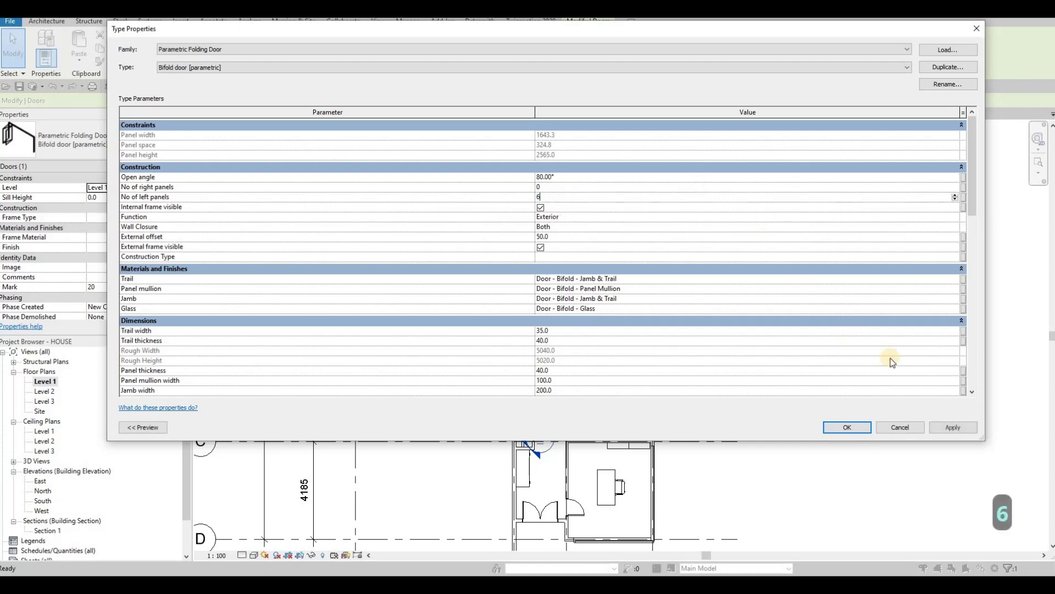
left_click(859, 430)
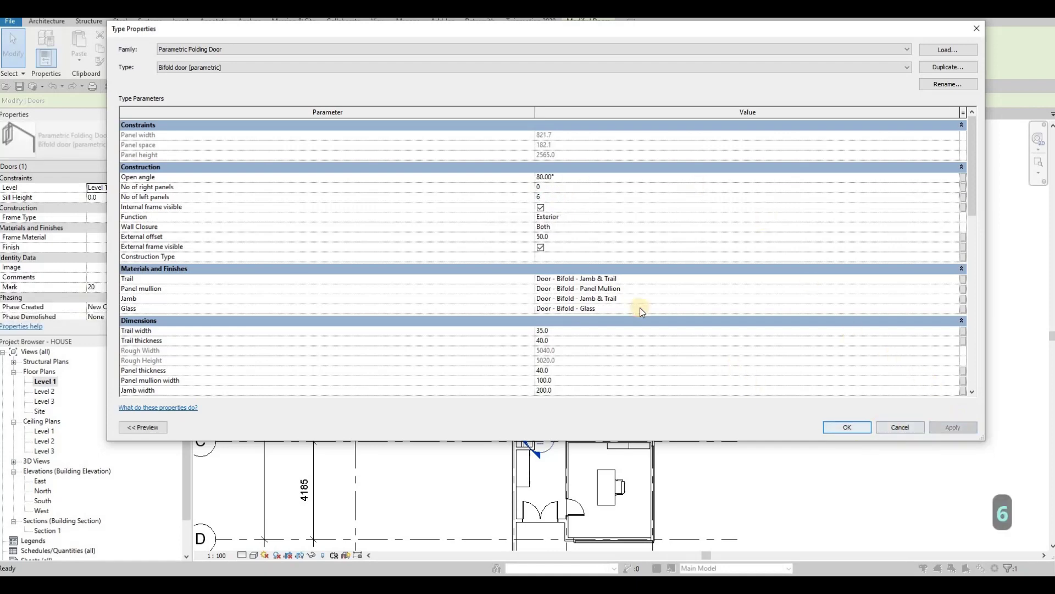
Step: Flip the folding door's hand to the opposite side and flip it back
scroll(466, 218, "up", 2)
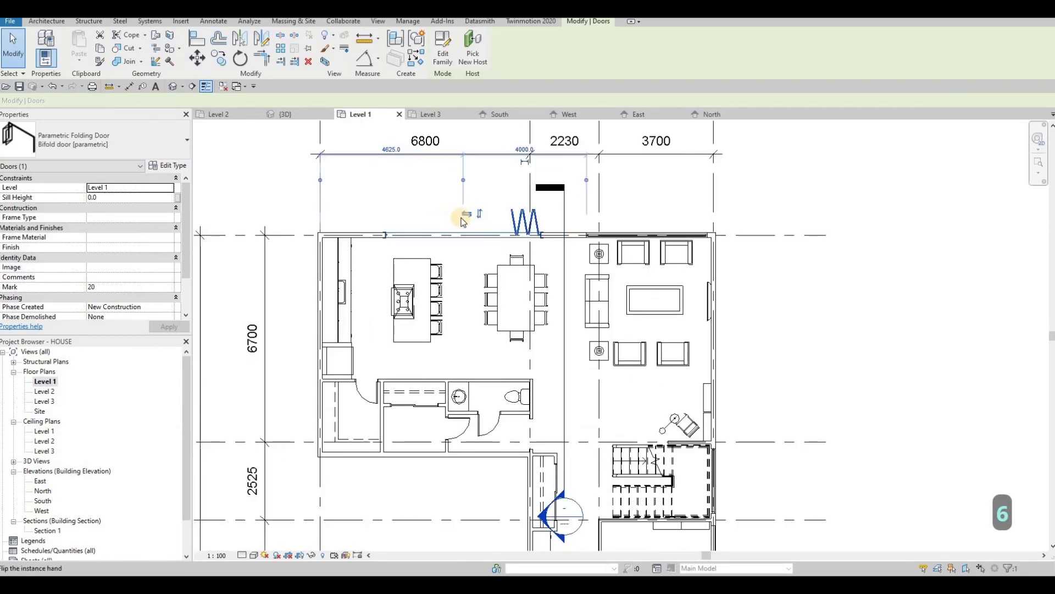
left_click(463, 213)
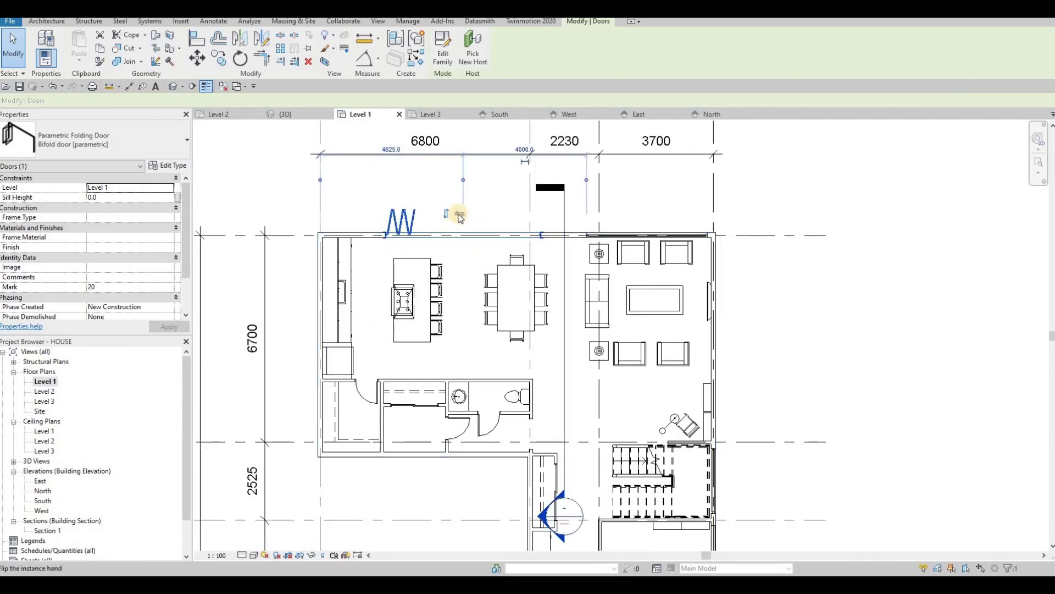
left_click(461, 215)
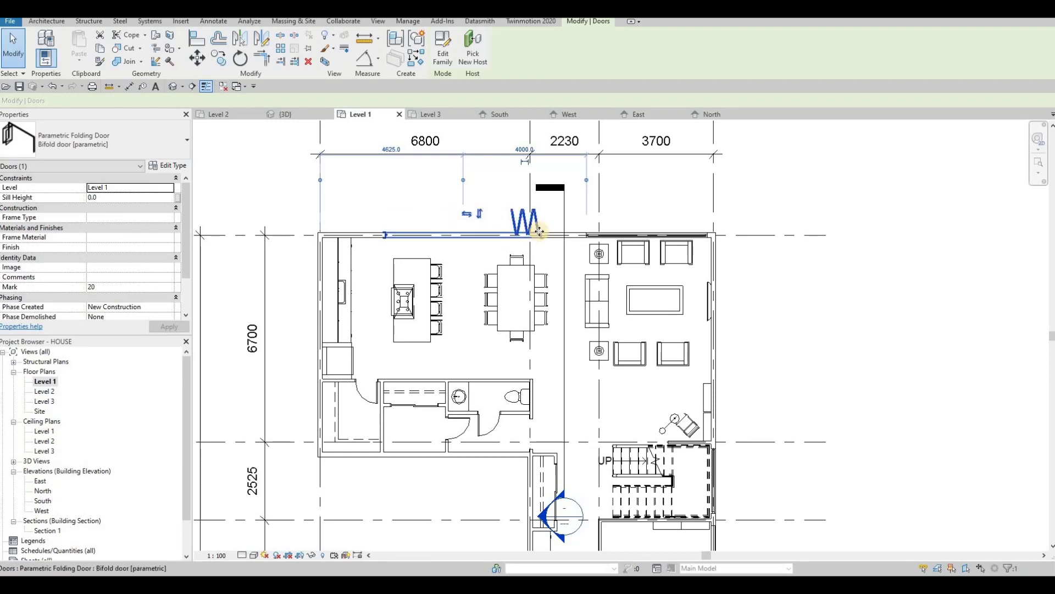
Step: Set the folding door's width to 6000 in its type properties
left_click(169, 165)
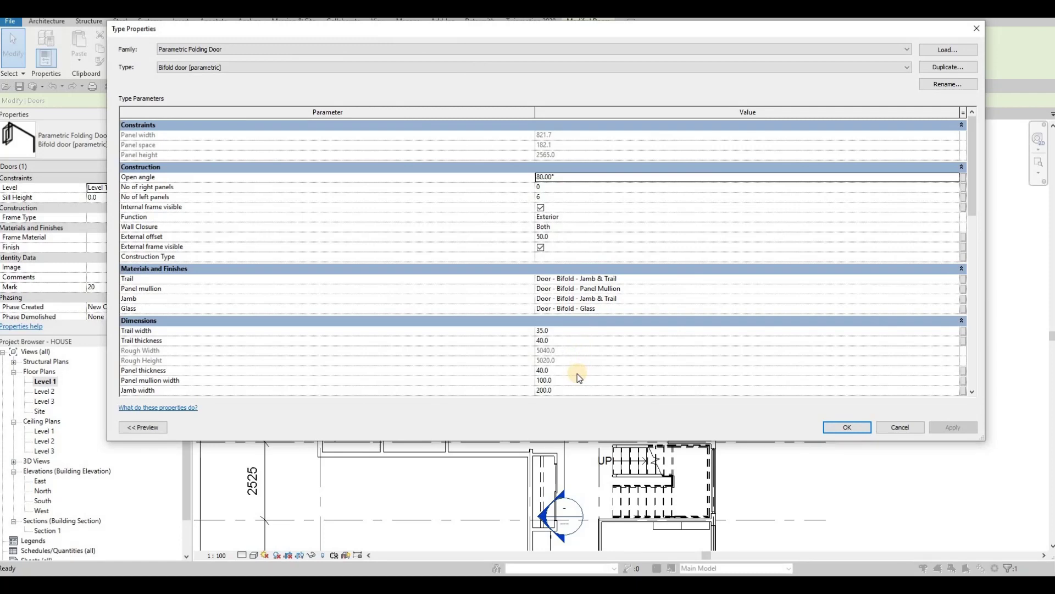
scroll(579, 377, "down", 3)
left_click(586, 362)
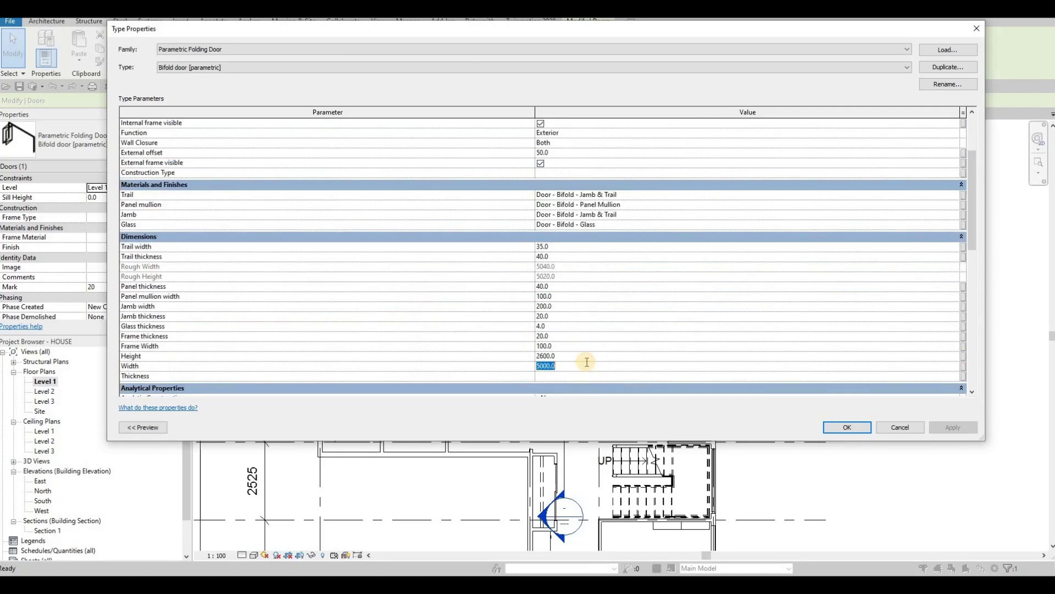
type("600")
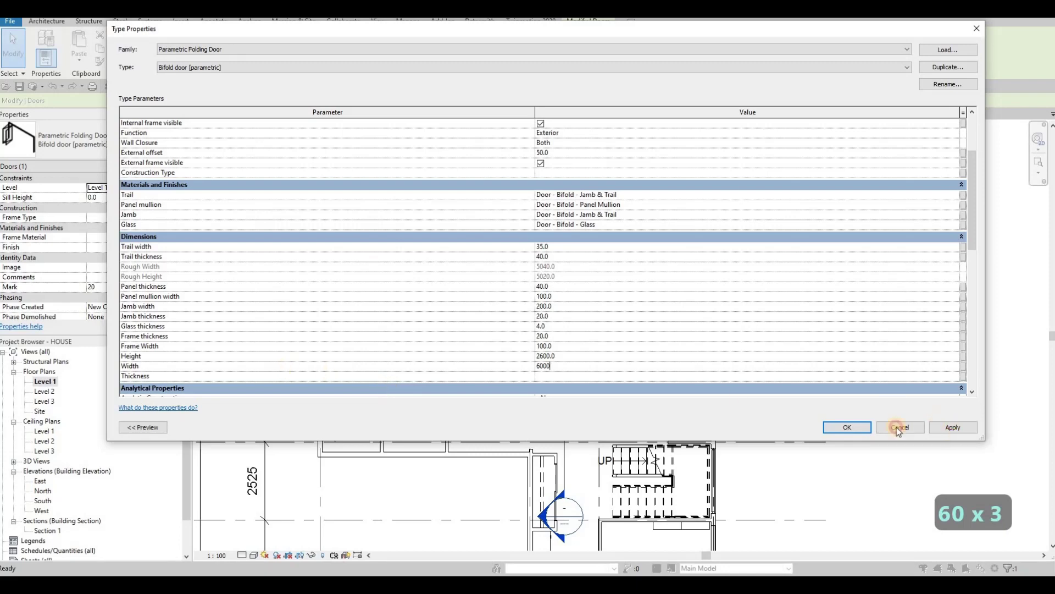
left_click(854, 428)
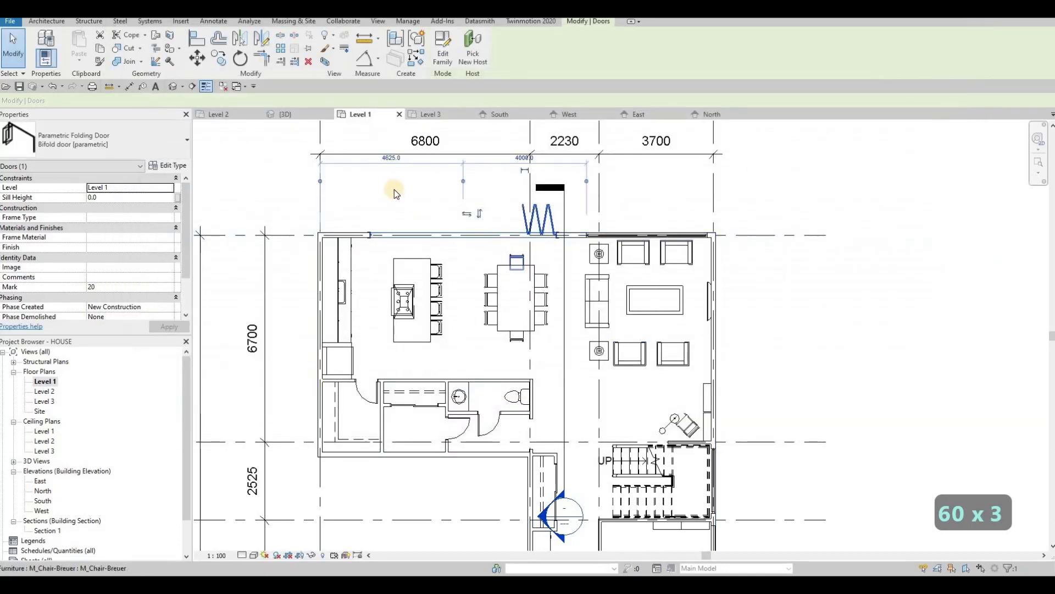
key("Escape")
Step: Review the folding door's height and width in its type properties without changing anything
left_click(517, 214)
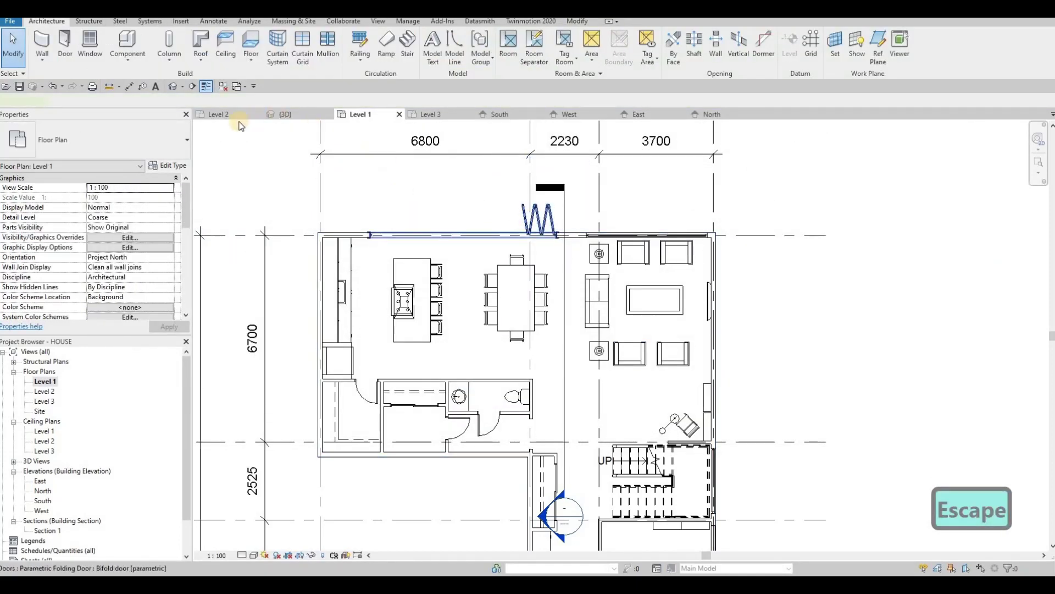
left_click(175, 166)
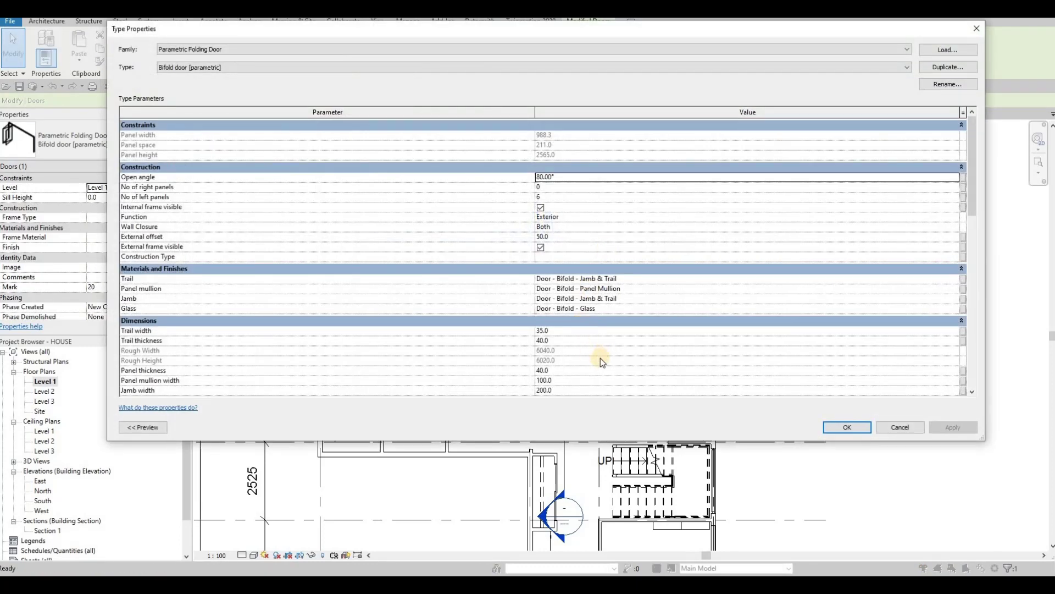
scroll(581, 328, "down", 5)
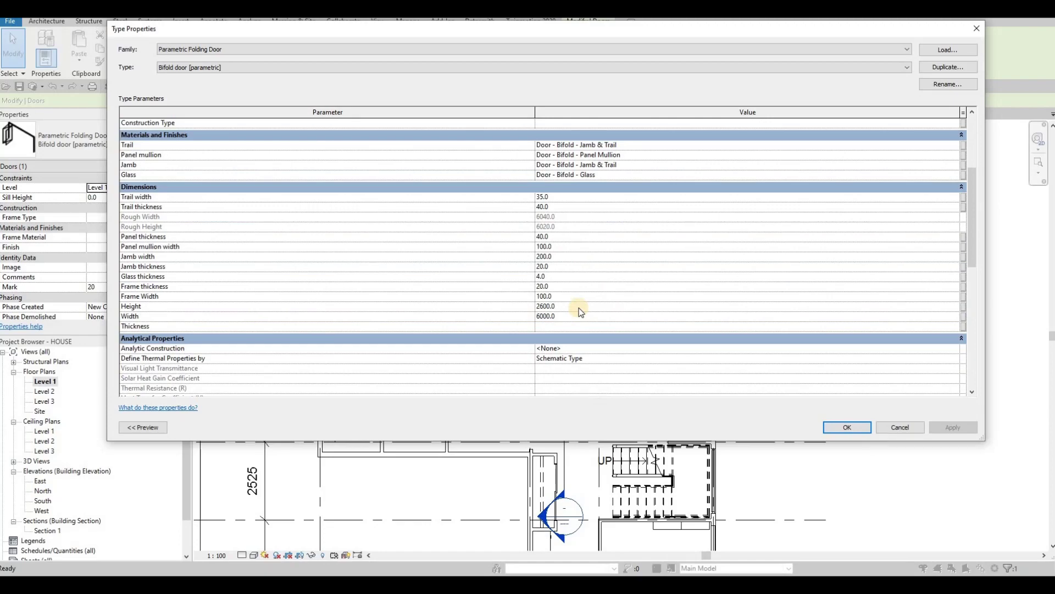
key("Escape")
key("Escape")
key("Escape")
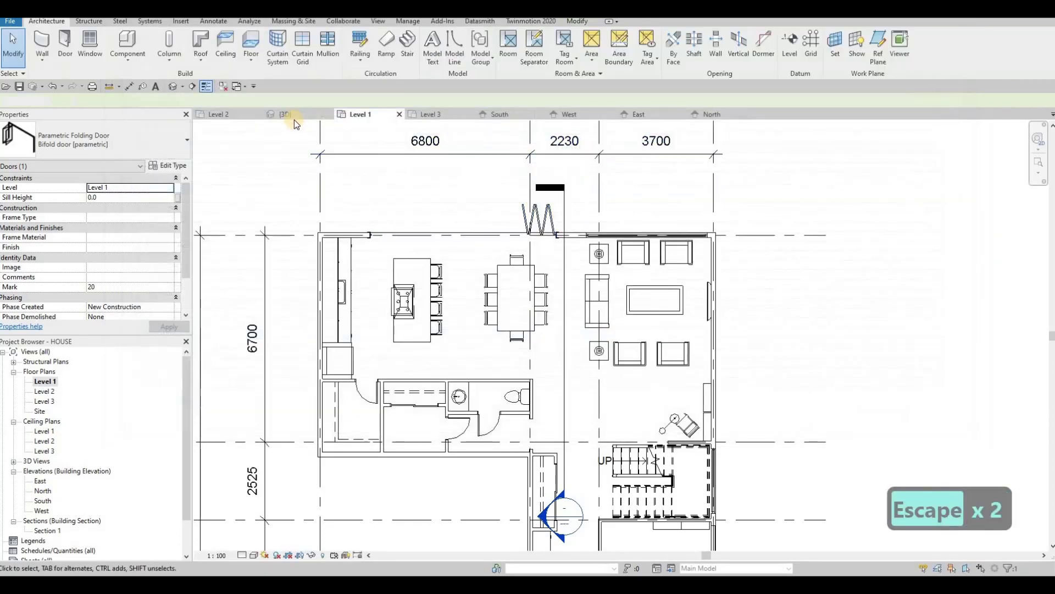
Step: Open the 3D view and inspect the house from the back, side and front, including the folding door and curtain walls
left_click(292, 116)
middle_click_drag(794, 254, 594, 319, "shift")
scroll(718, 273, "up", 3)
scroll(552, 325, "down", 4)
middle_click_drag(734, 309, 850, 303)
middle_click_drag(786, 325, 437, 319, "shift")
scroll(437, 319, "down", 2)
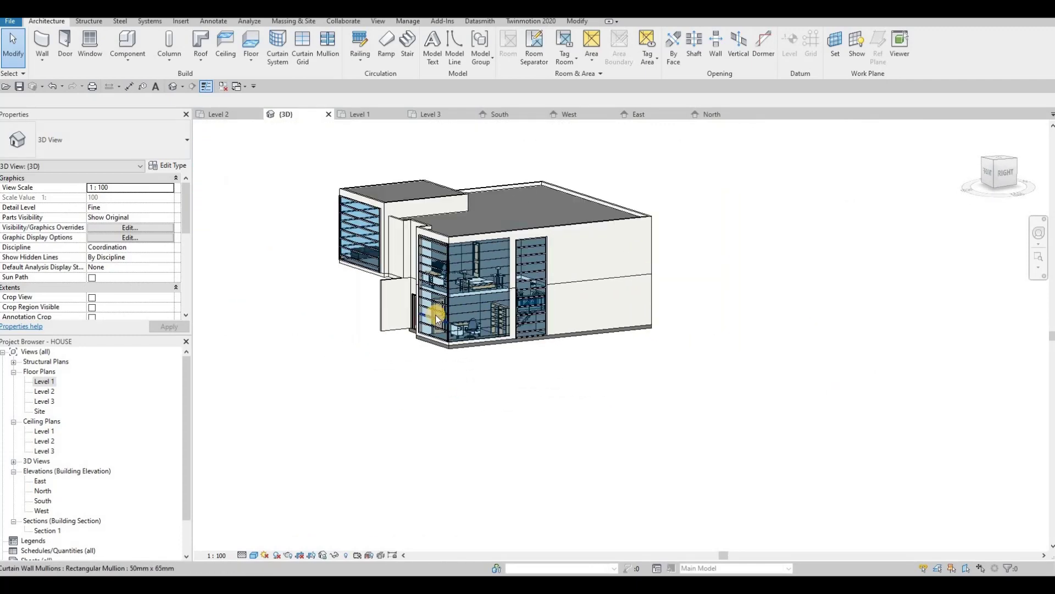
mouse_move(513, 412)
middle_mouse_down("shift")
mouse_move(588, 413)
mouse_move(556, 405)
mouse_move(506, 413)
middle_mouse_up("shift")
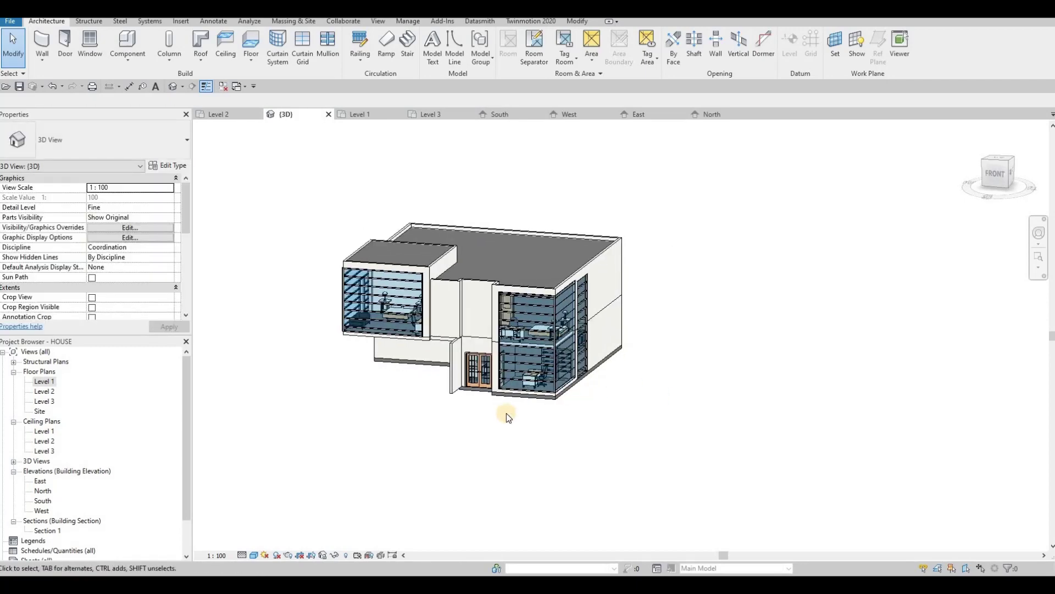